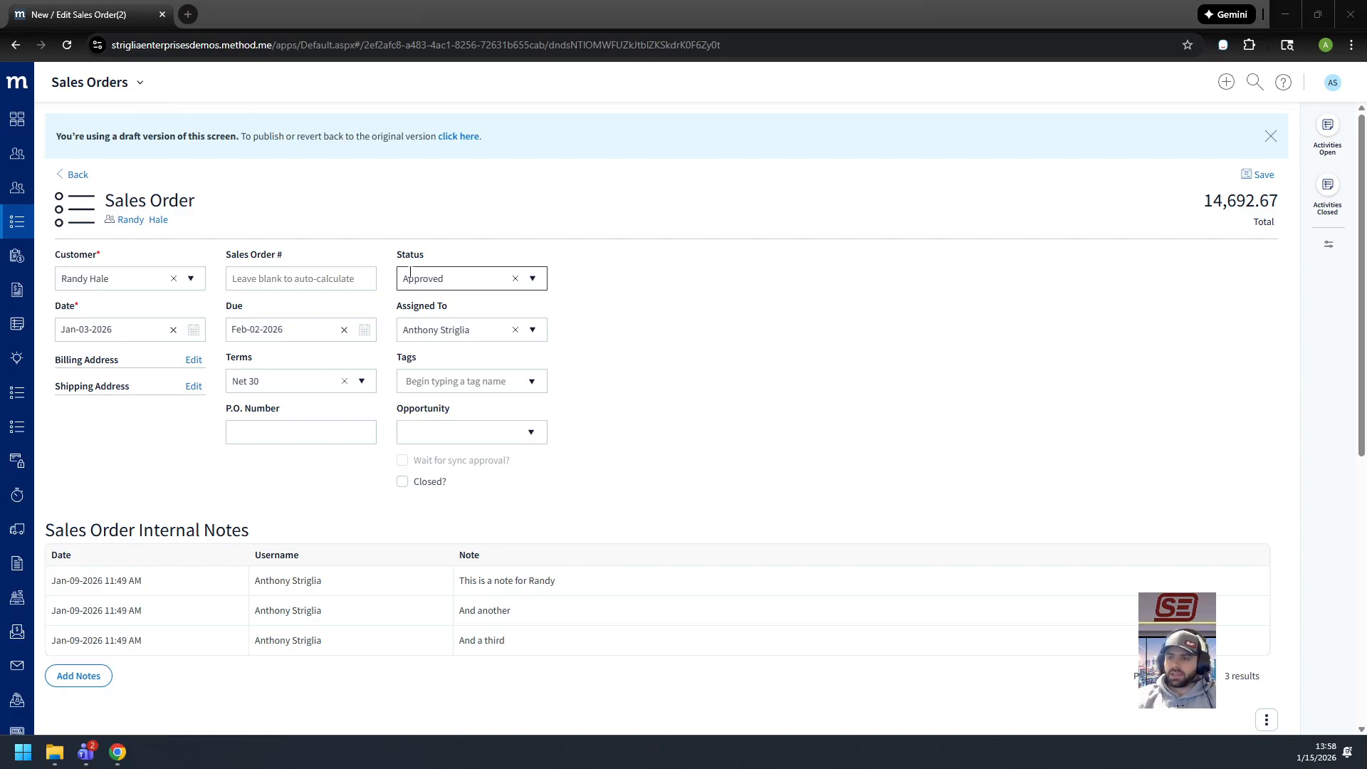
Step: Set the open sales order's status to Shipped
scroll(790, 390, "down", 5)
scroll(777, 417, "up", 5)
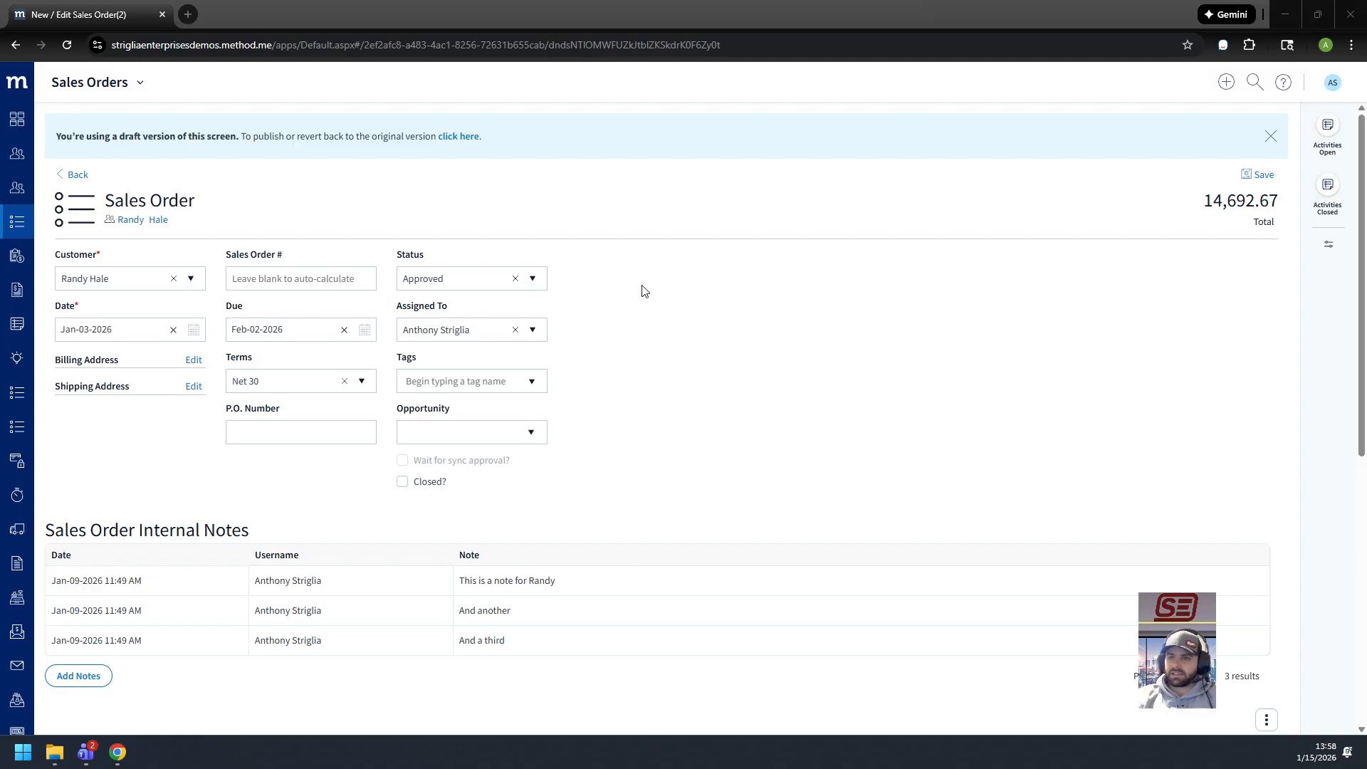
scroll(741, 311, "down", 7)
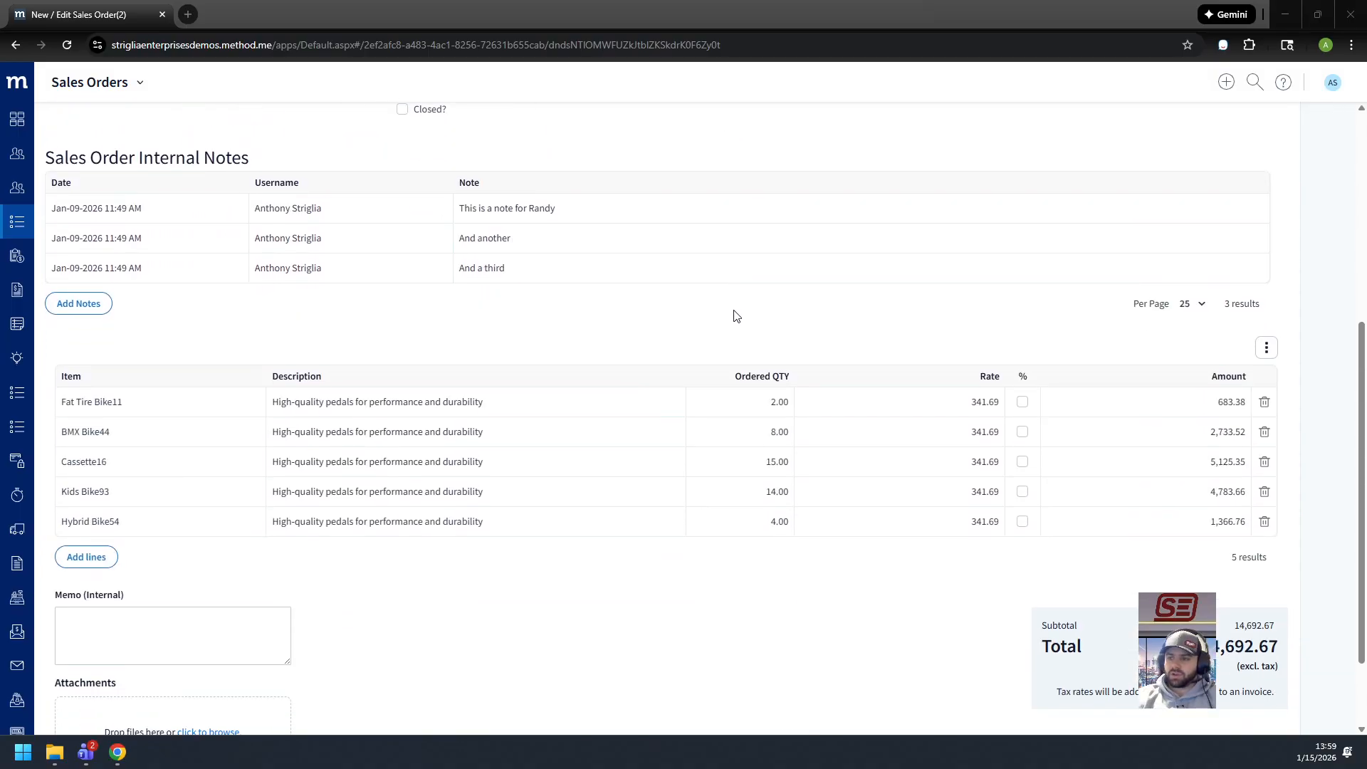
scroll(752, 355, "up", 7)
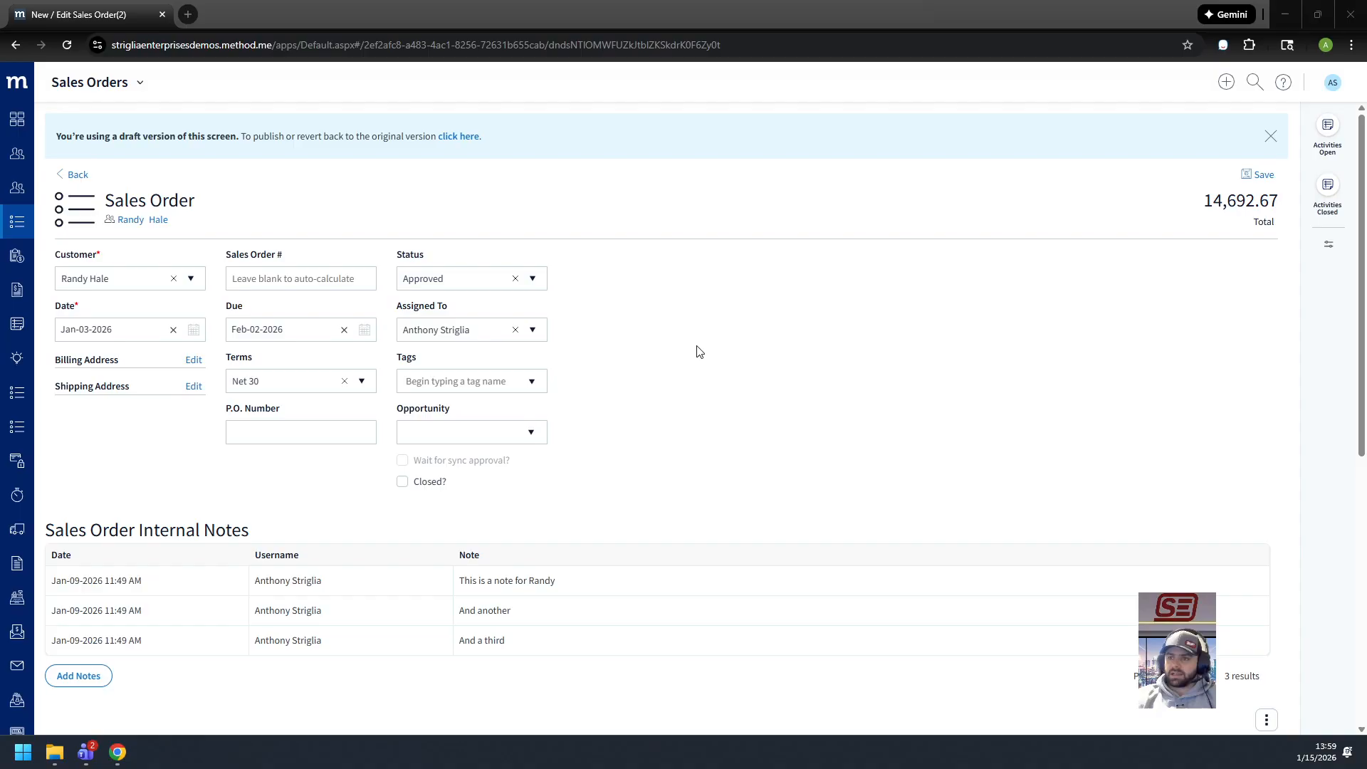
left_click(533, 279)
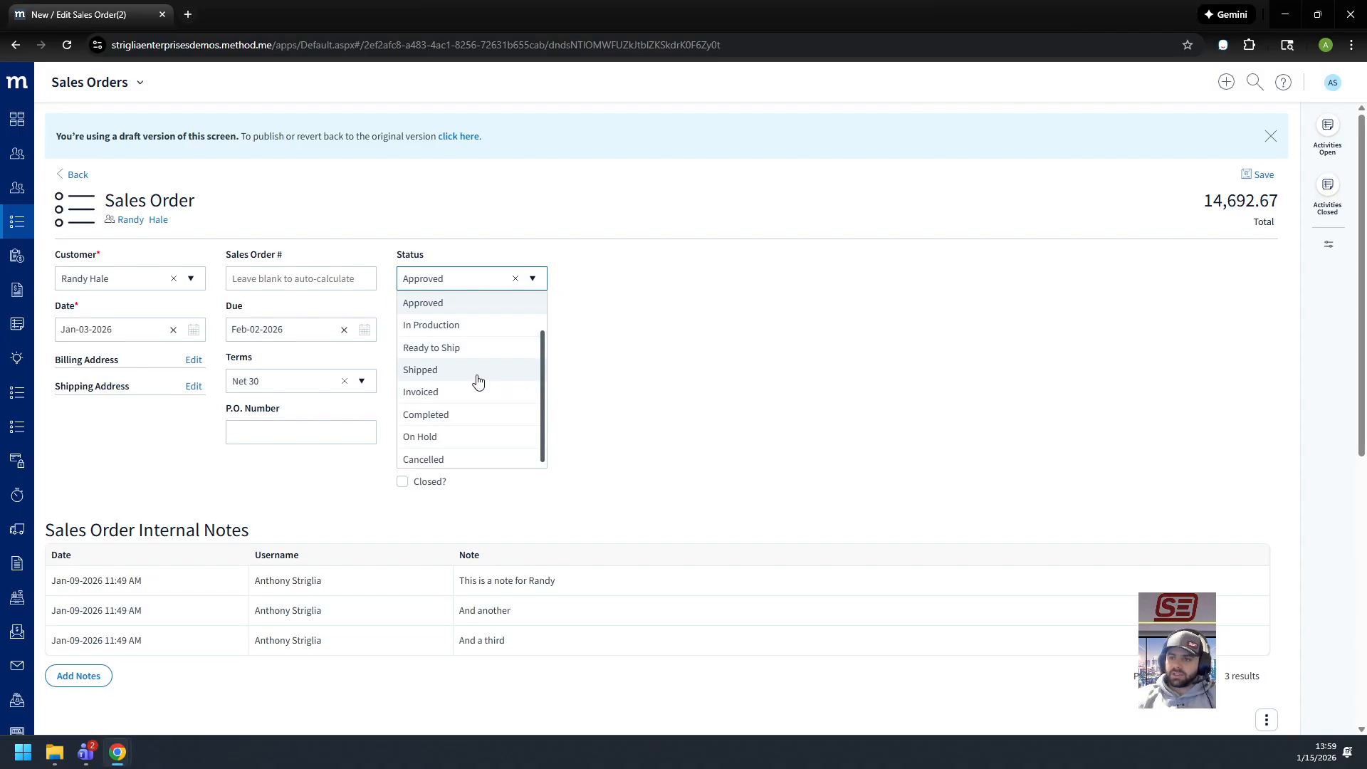
left_click(477, 372)
scroll(879, 381, "down", 2)
scroll(879, 381, "down", 5)
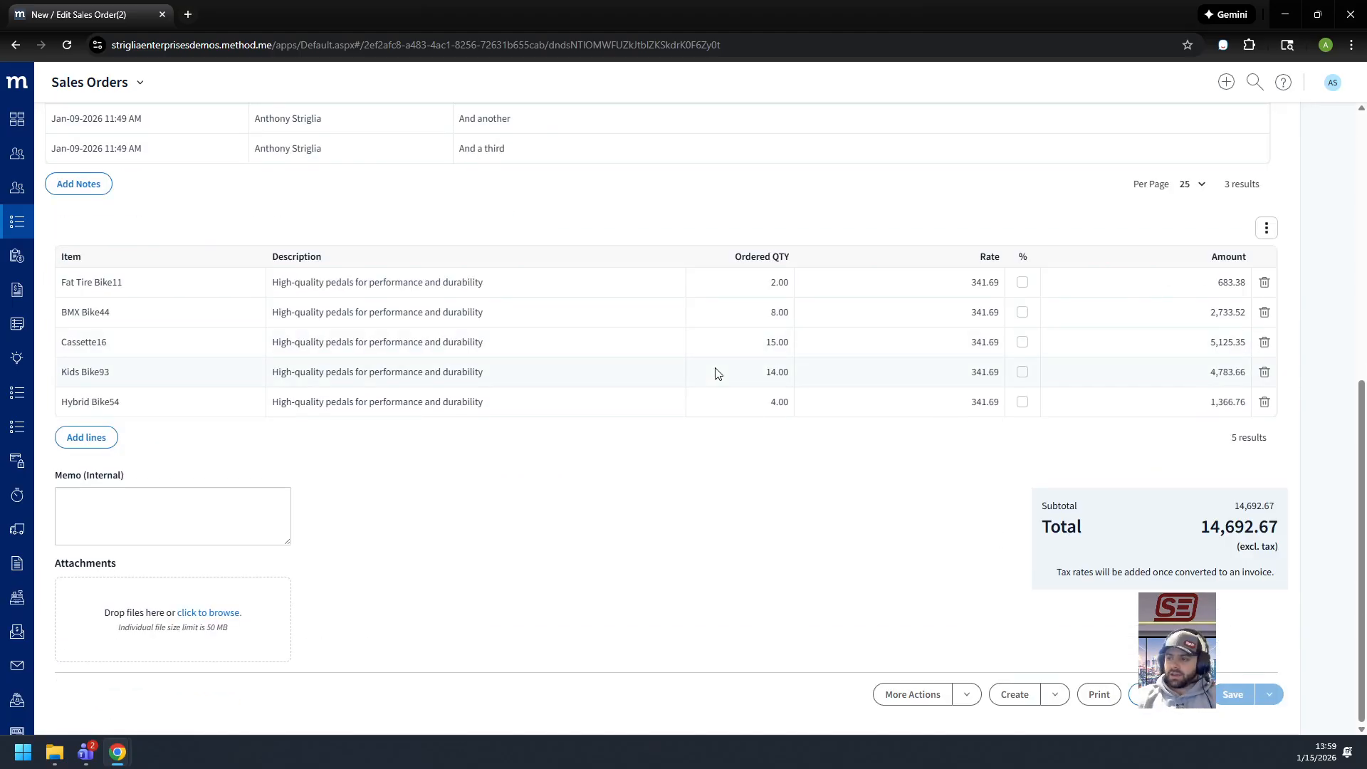
scroll(612, 213, "up", 7)
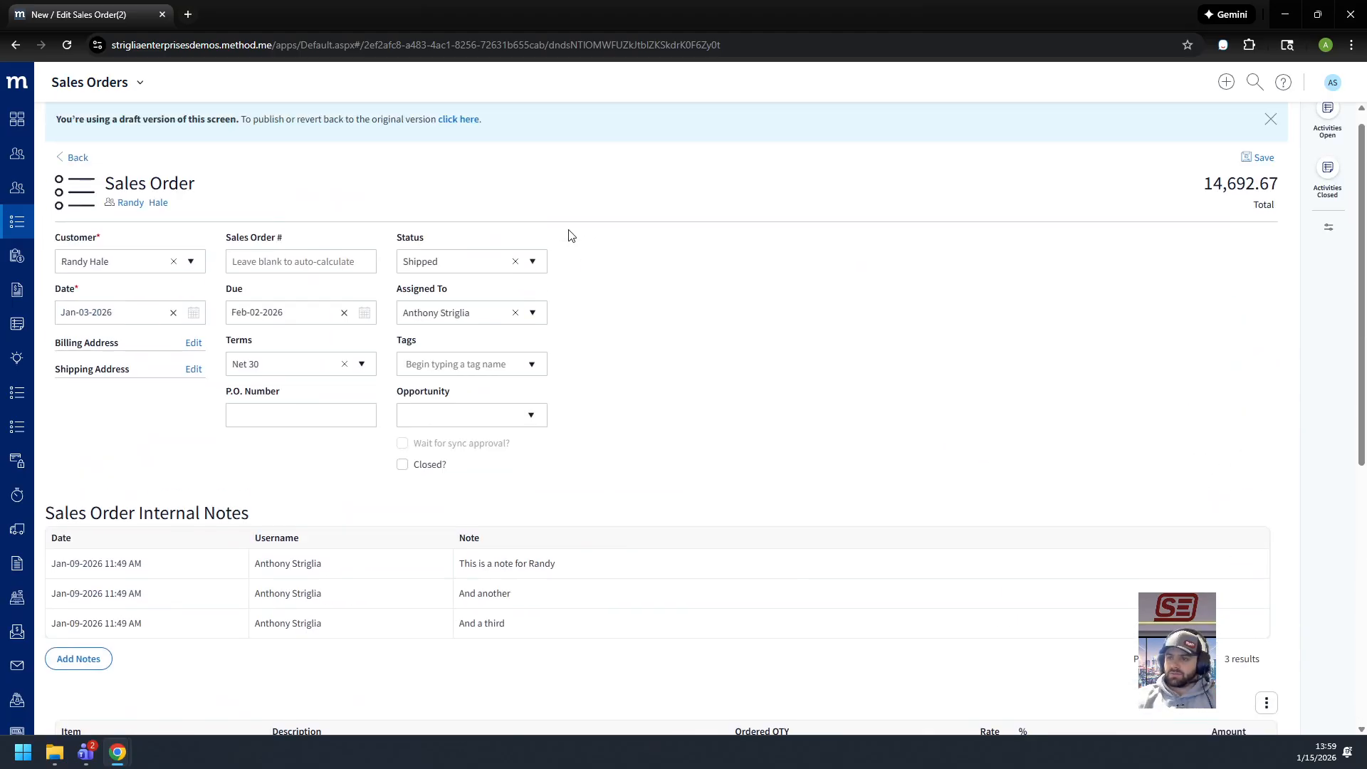
Step: Set the sales order's status to Completed and start creating an invoice from the order
left_click(542, 265)
left_click(470, 396)
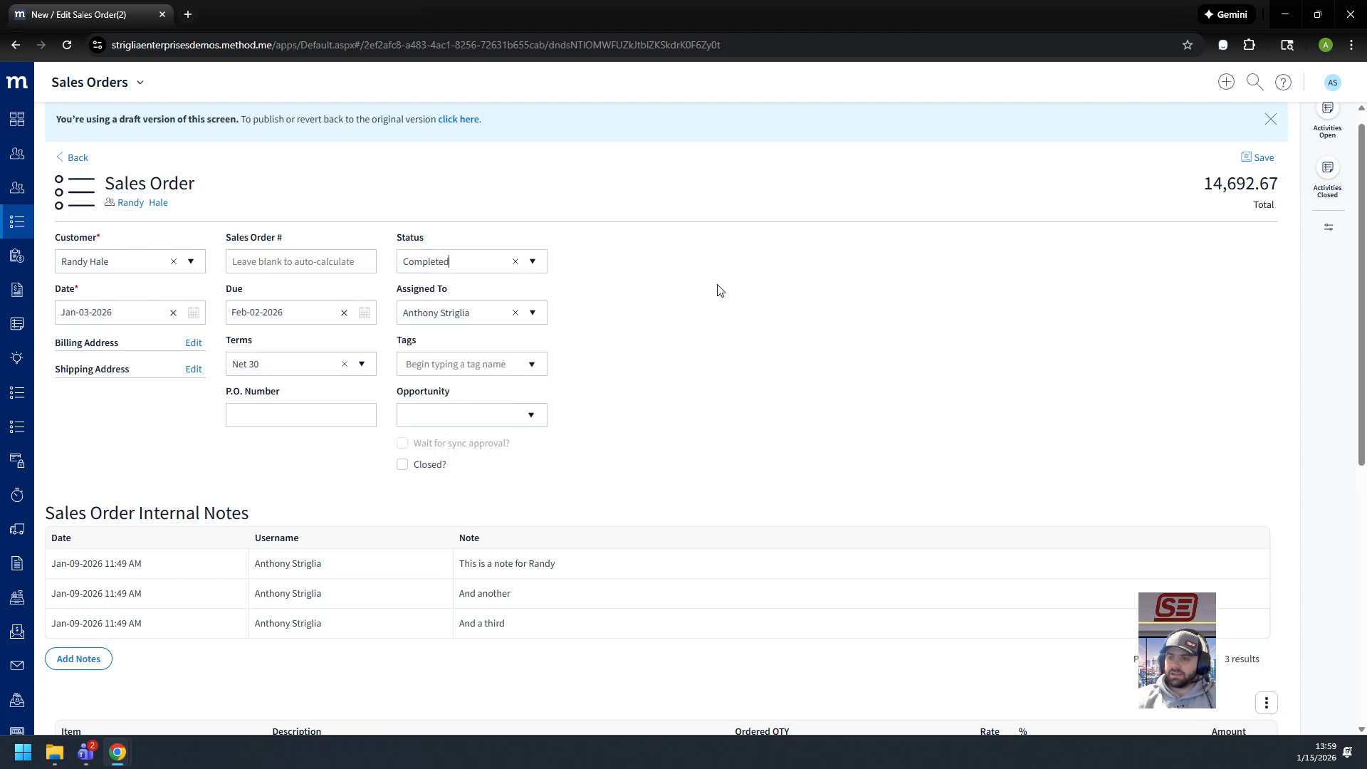
scroll(783, 313, "down", 5)
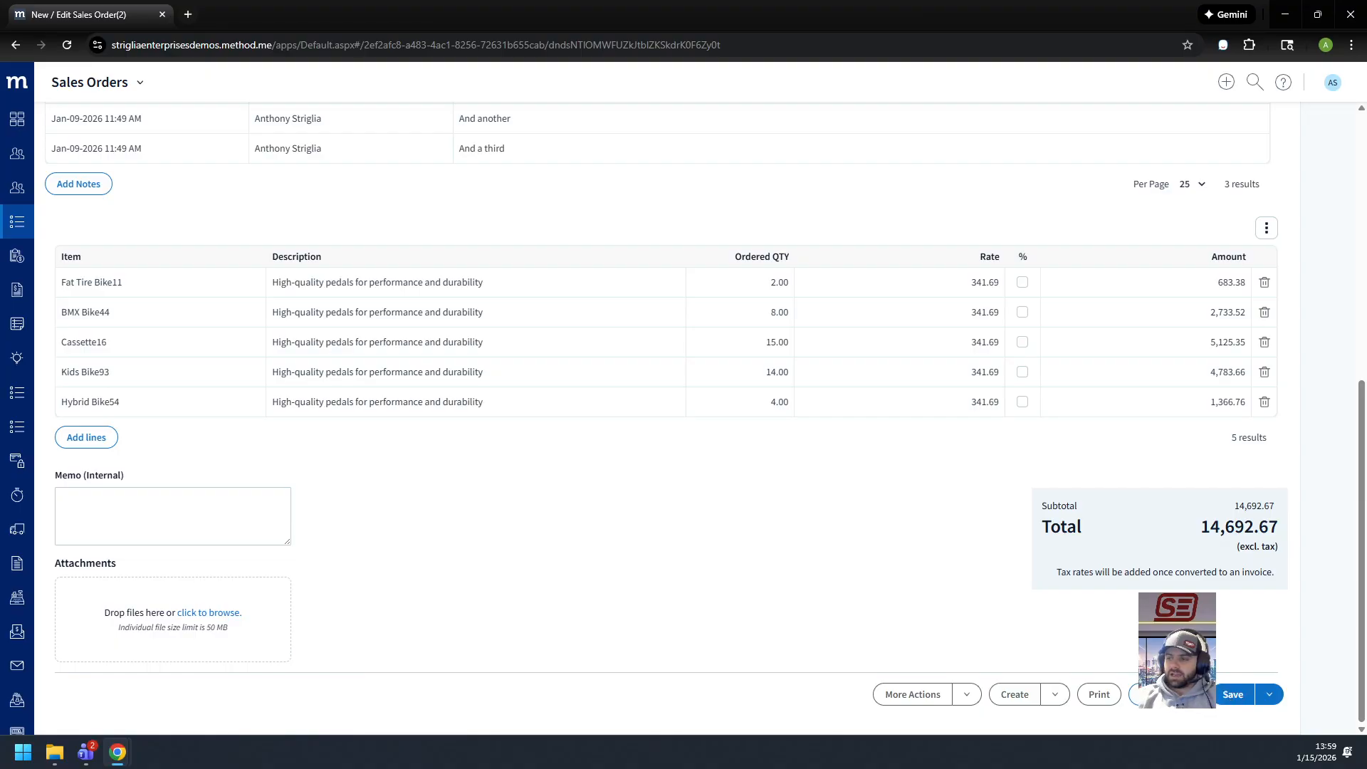
left_click(1059, 697)
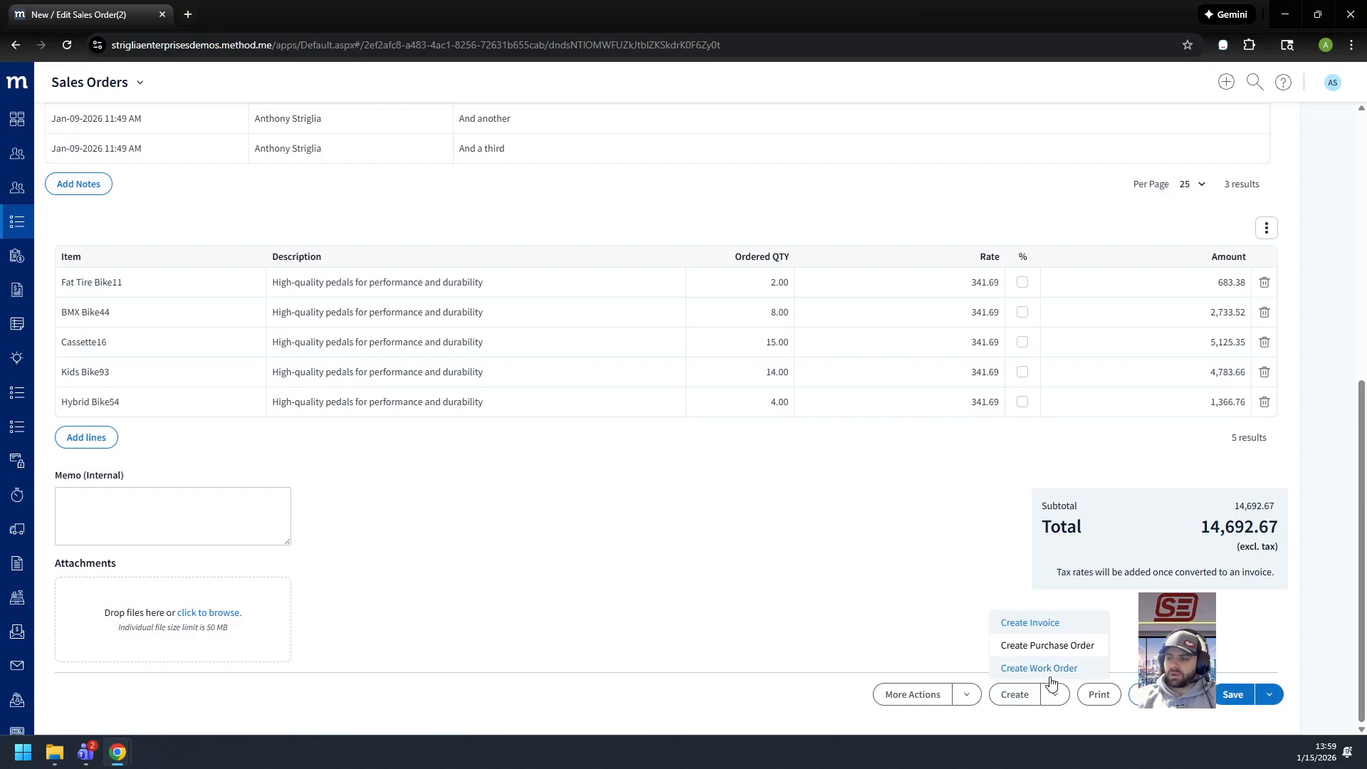
left_click(1044, 624)
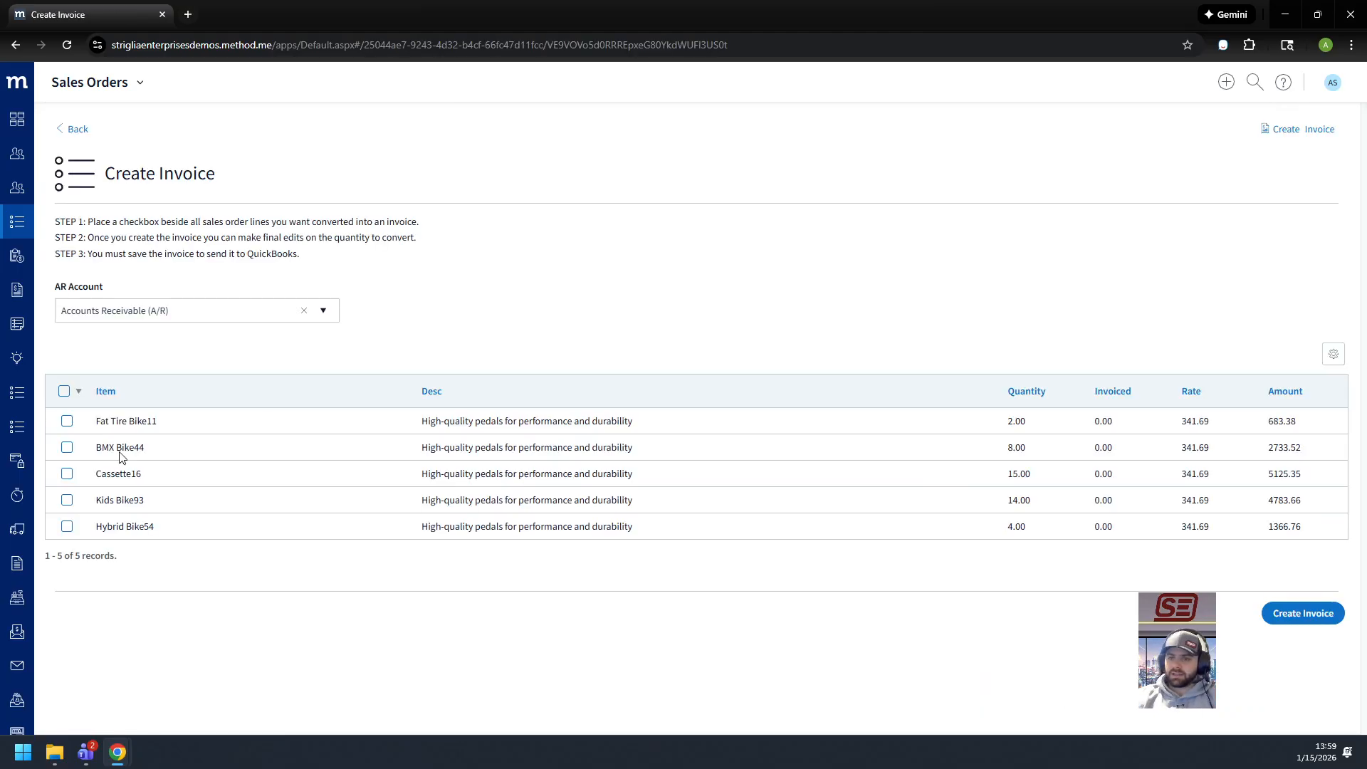
Step: Select every sales order line for conversion and create the invoice
left_click(63, 390)
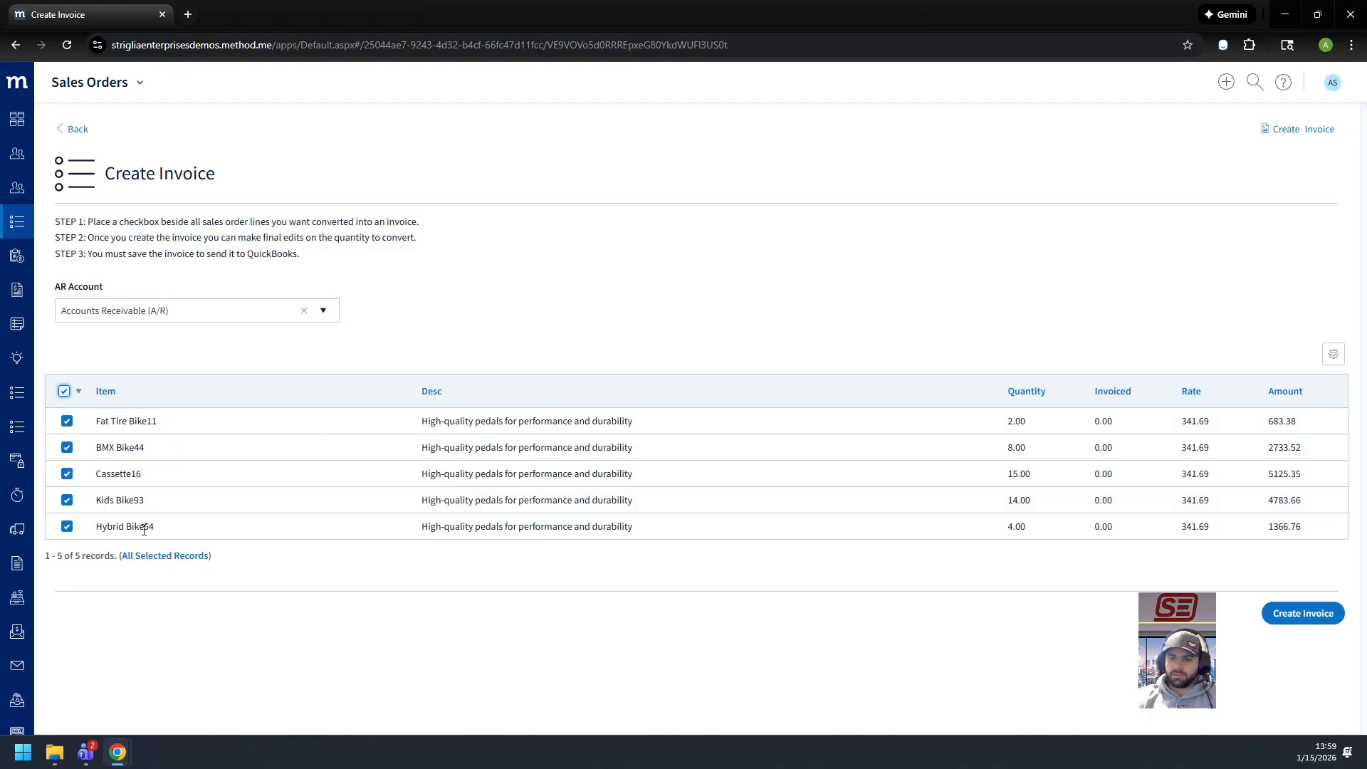
left_click(67, 500)
left_click(67, 500)
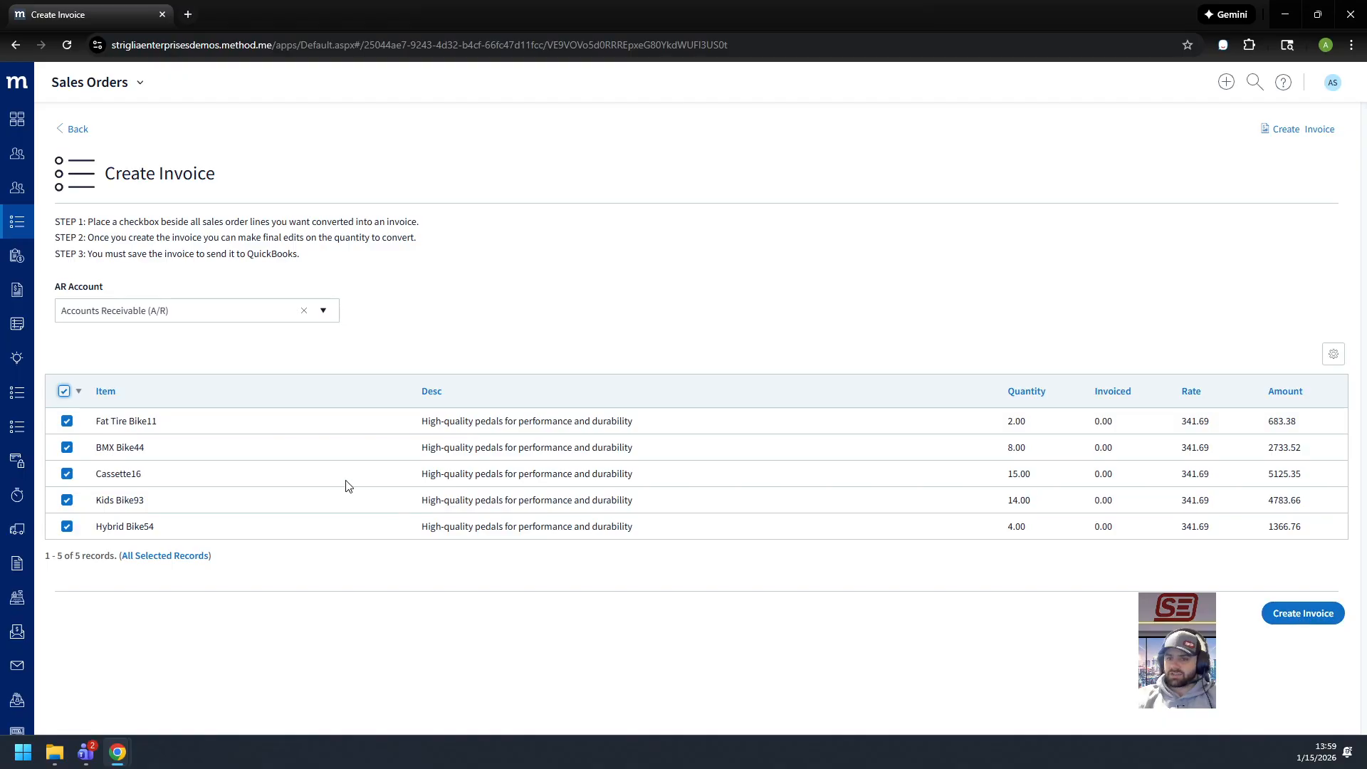
left_click(1314, 617)
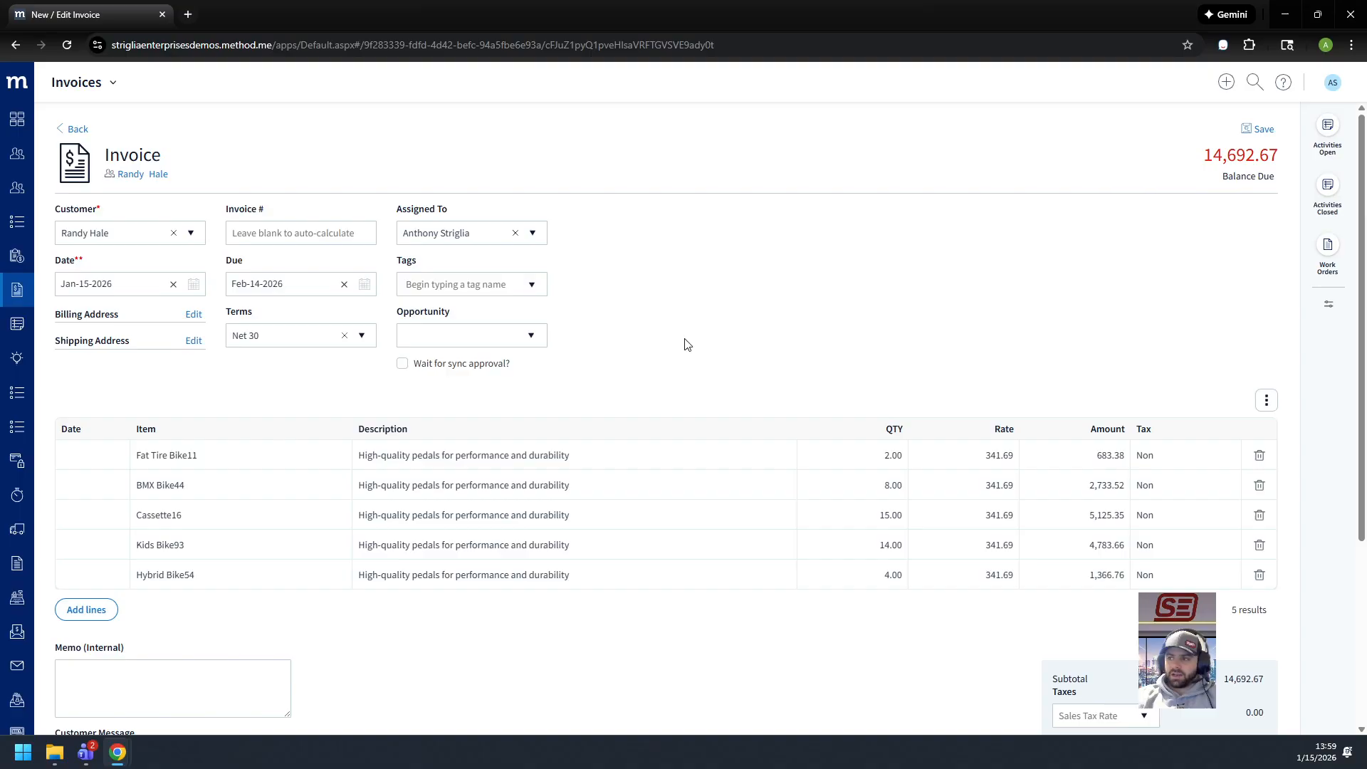
Step: Return to the sales order list and open the shipped sales order dated Jan-01-2026
left_click(17, 91)
left_click(84, 225)
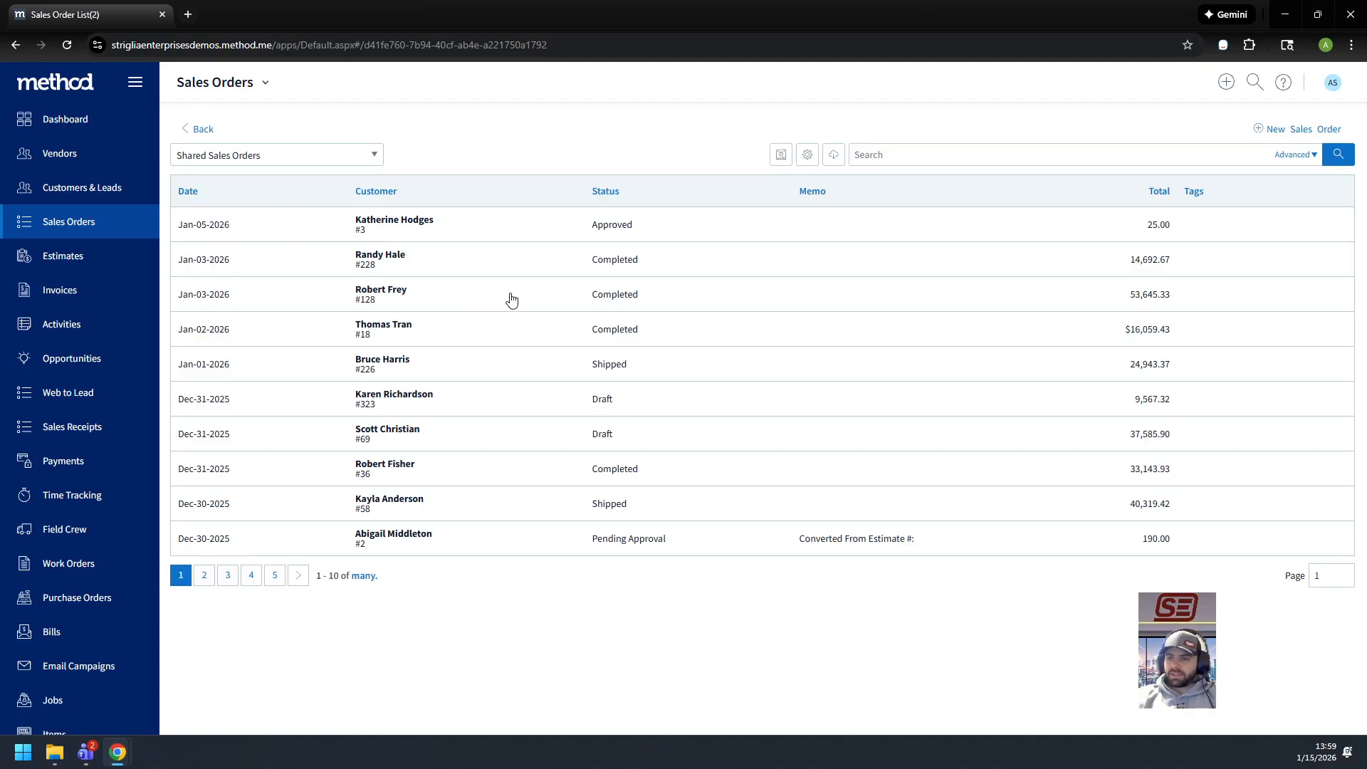
left_click(513, 308)
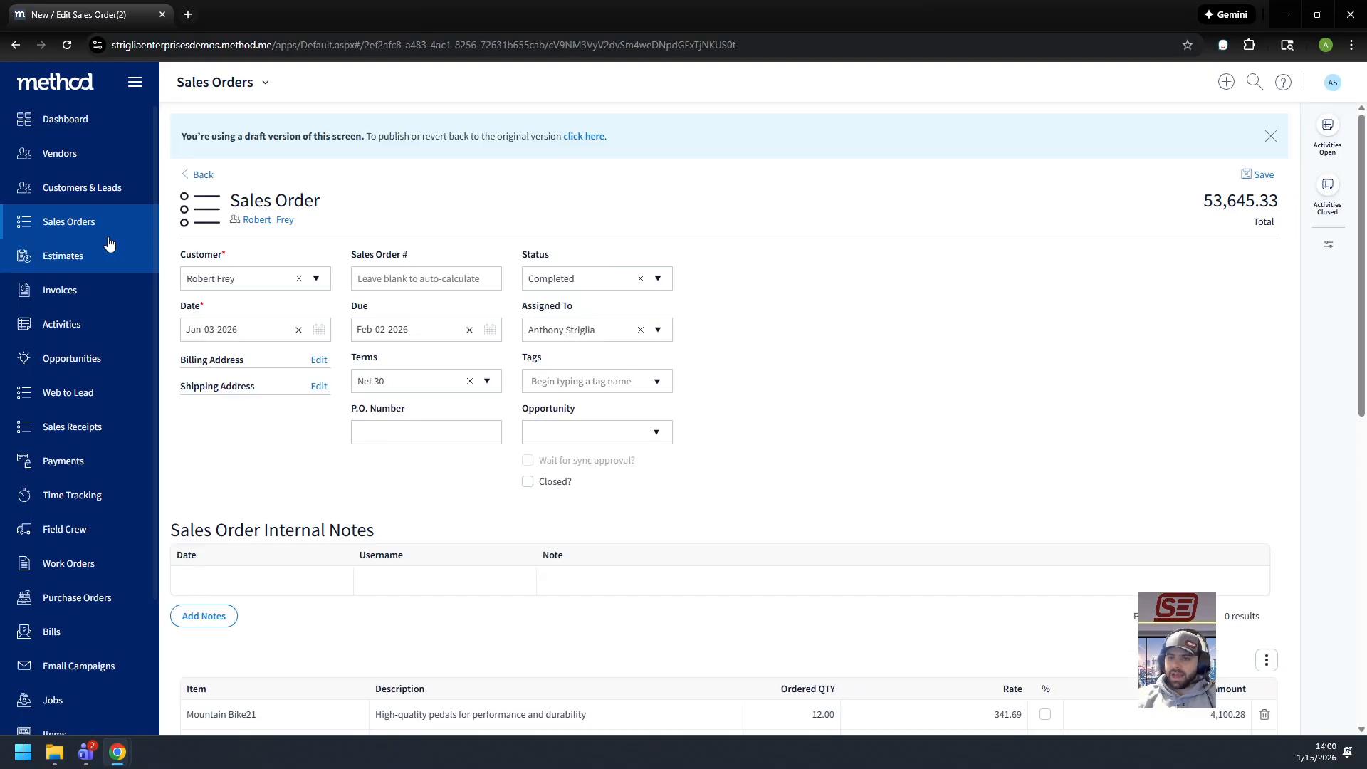
left_click(99, 232)
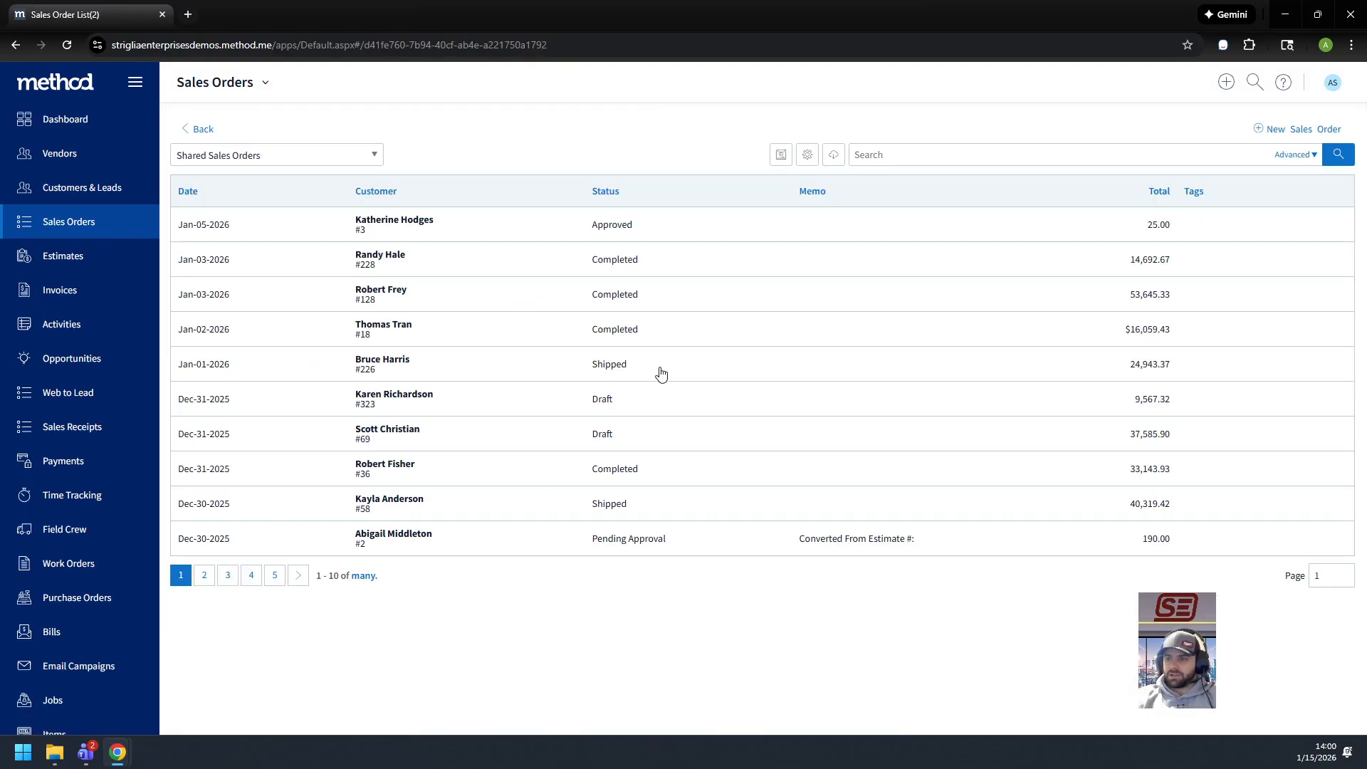
left_click(693, 367)
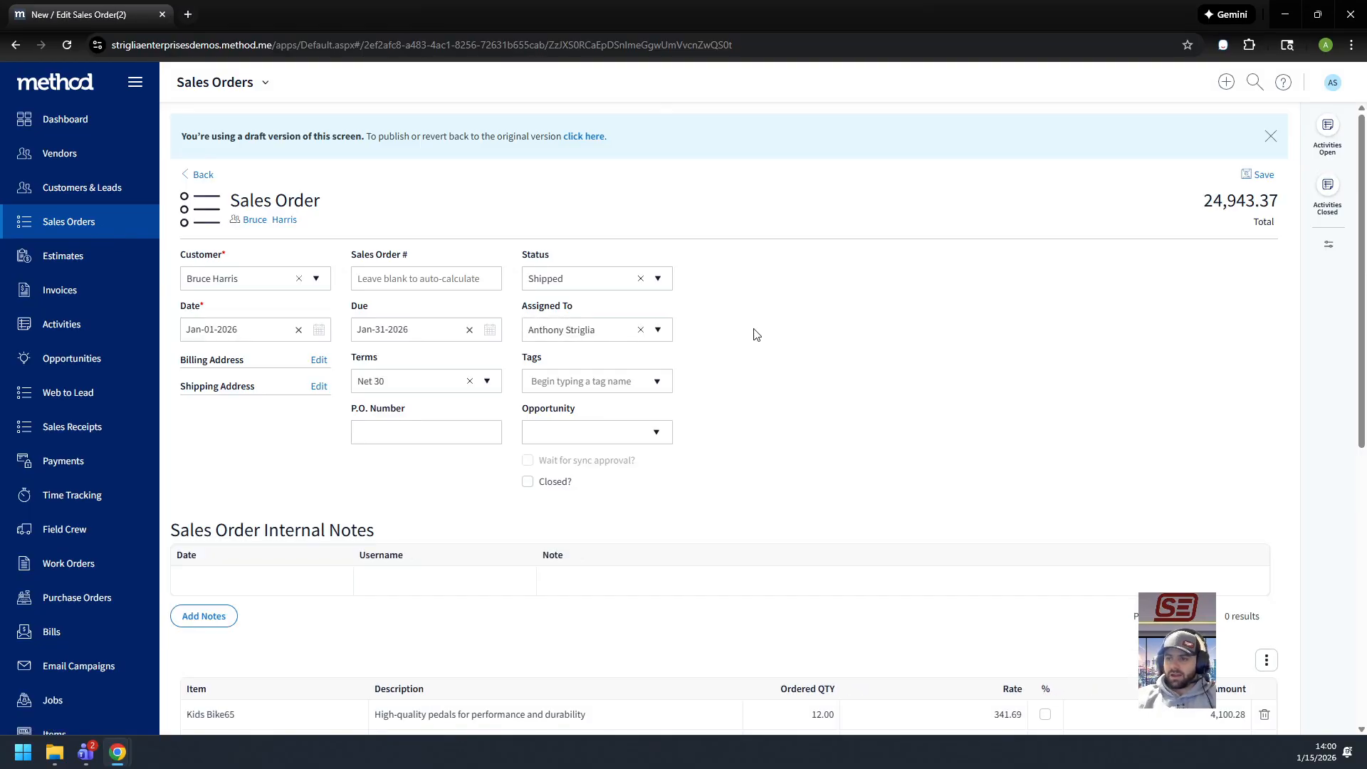
Step: Set the Jan-01-2026 sales order's status to Completed
left_click(659, 278)
left_click(581, 413)
scroll(1157, 562, "down", 10)
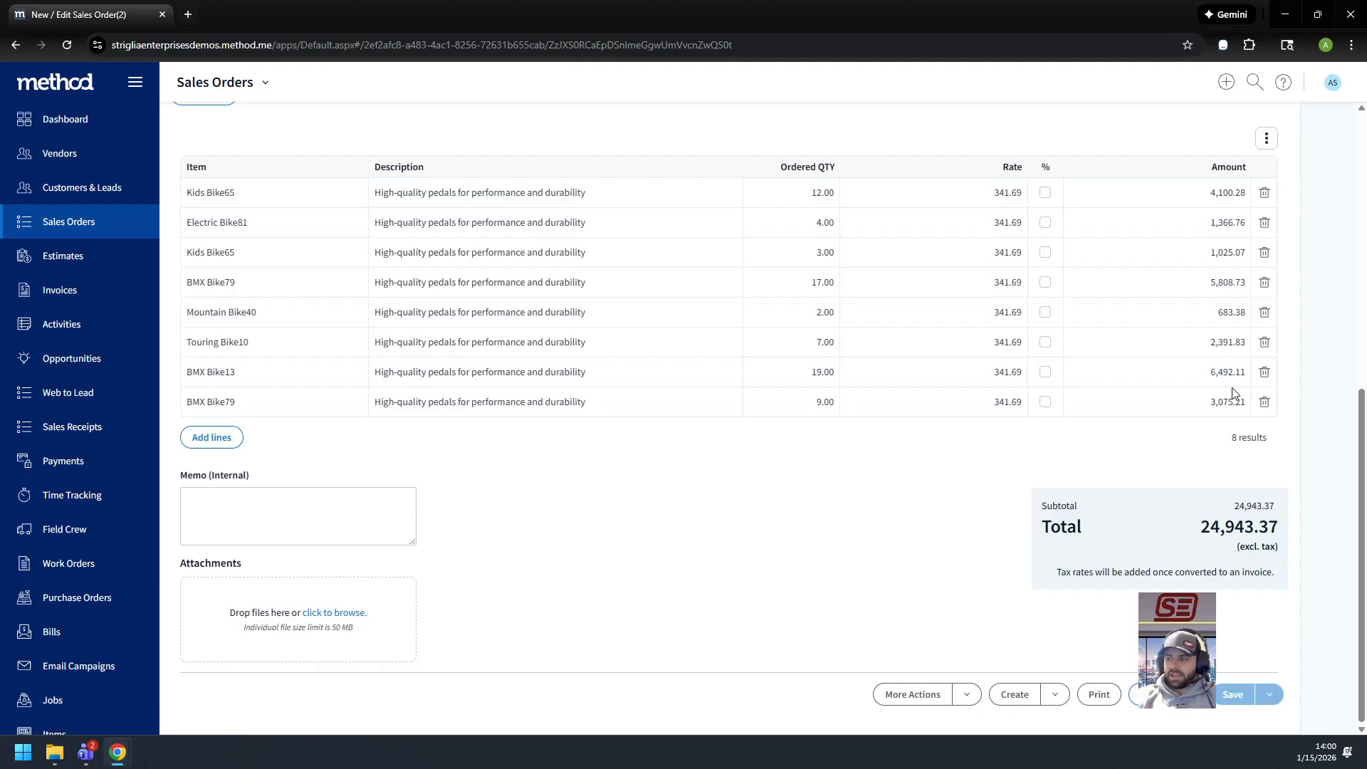
scroll(655, 456, "up", 3)
scroll(655, 455, "up", 4)
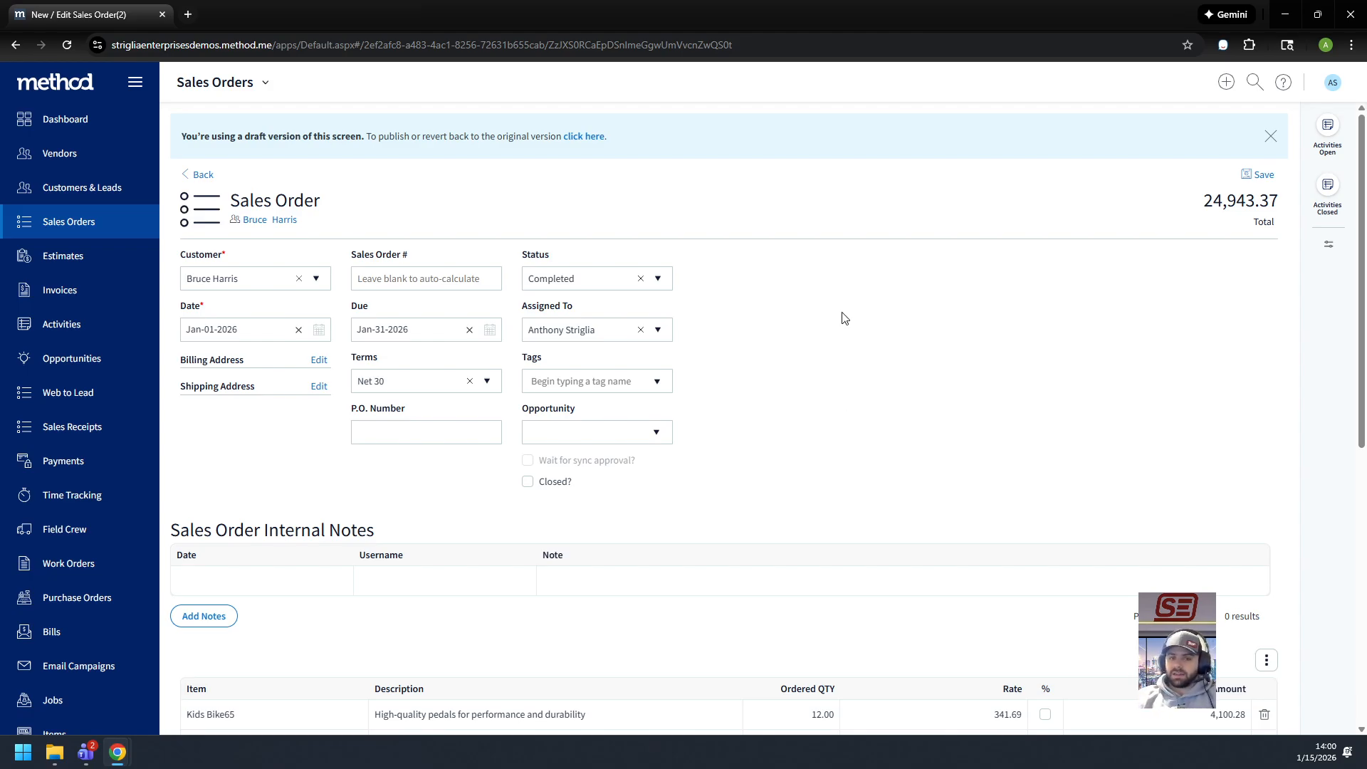
Step: Examine the sales order's status field, line items, total and the actions available at the end of the form
scroll(976, 349, "down", 5)
scroll(965, 345, "up", 5)
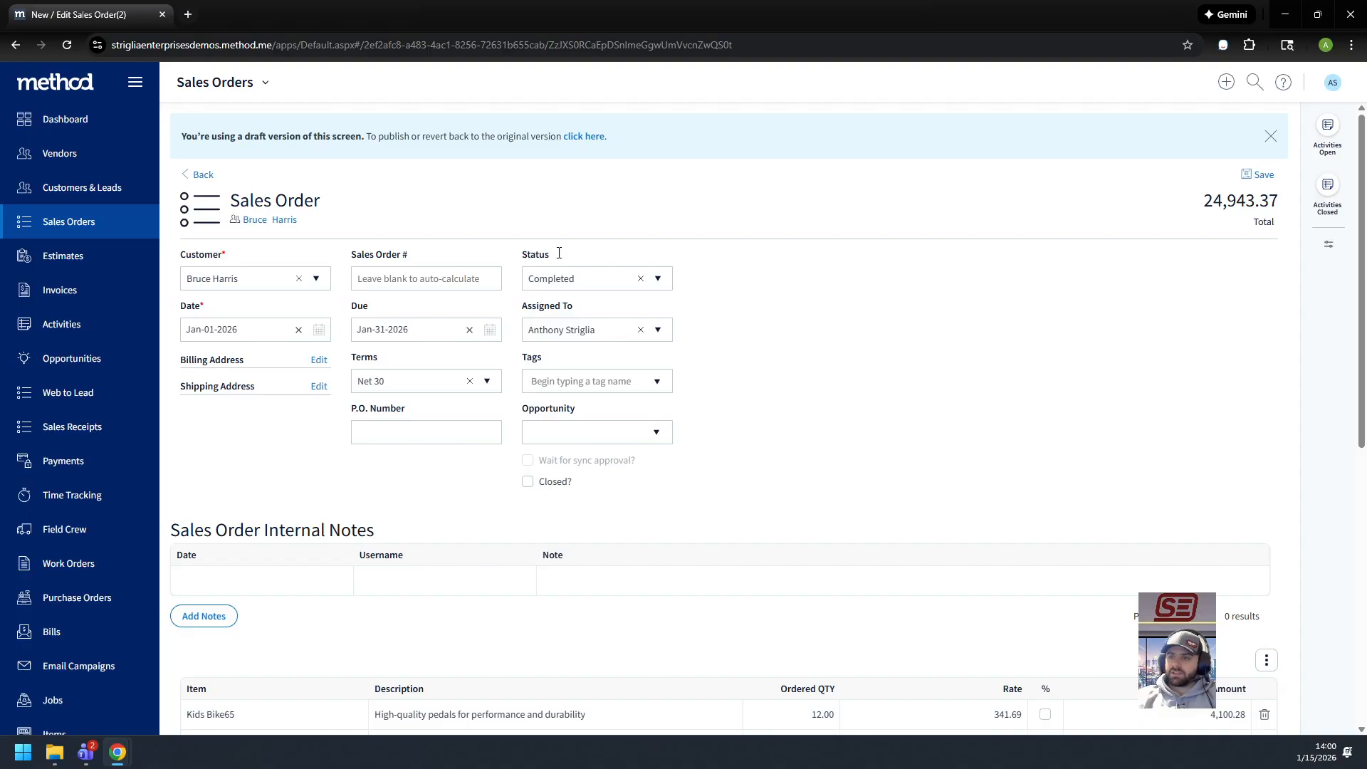
left_click_drag(519, 259, 637, 262)
left_click(763, 290)
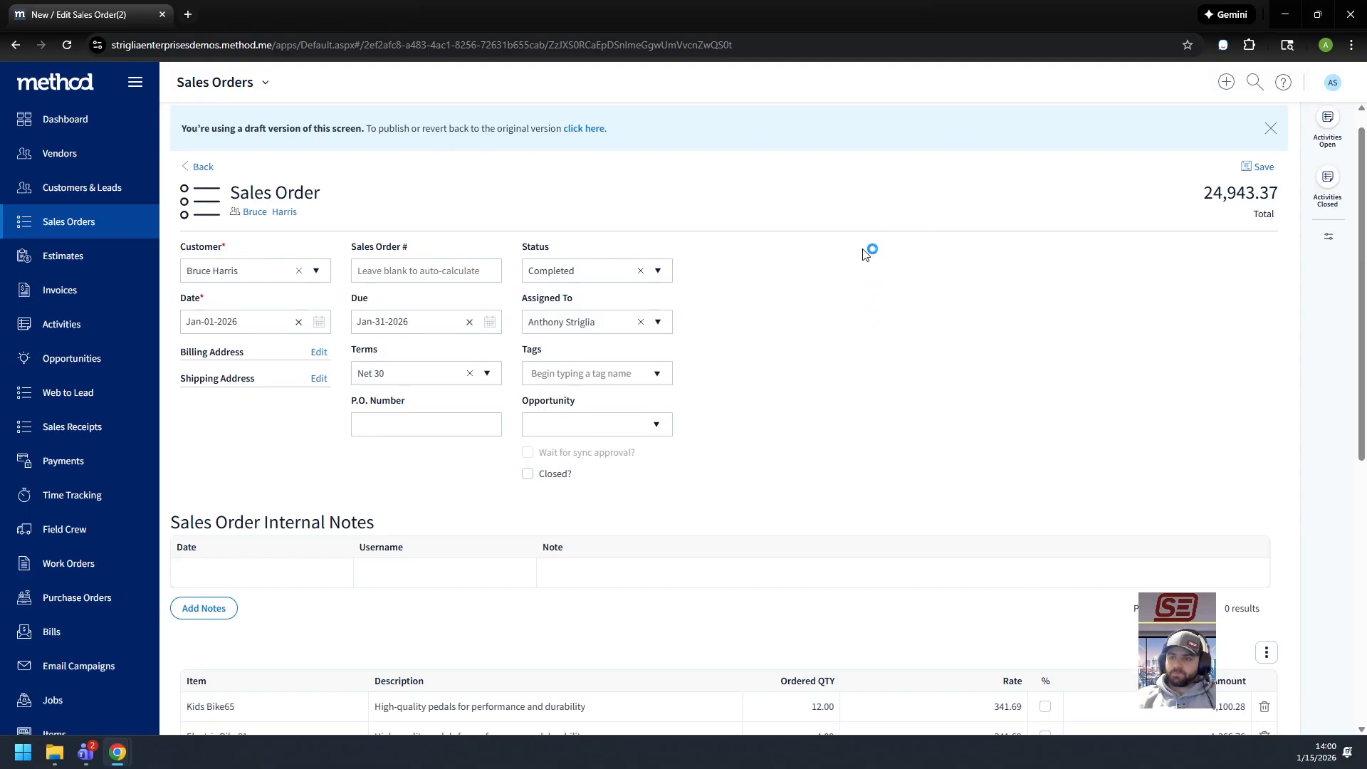
scroll(868, 253, "down", 7)
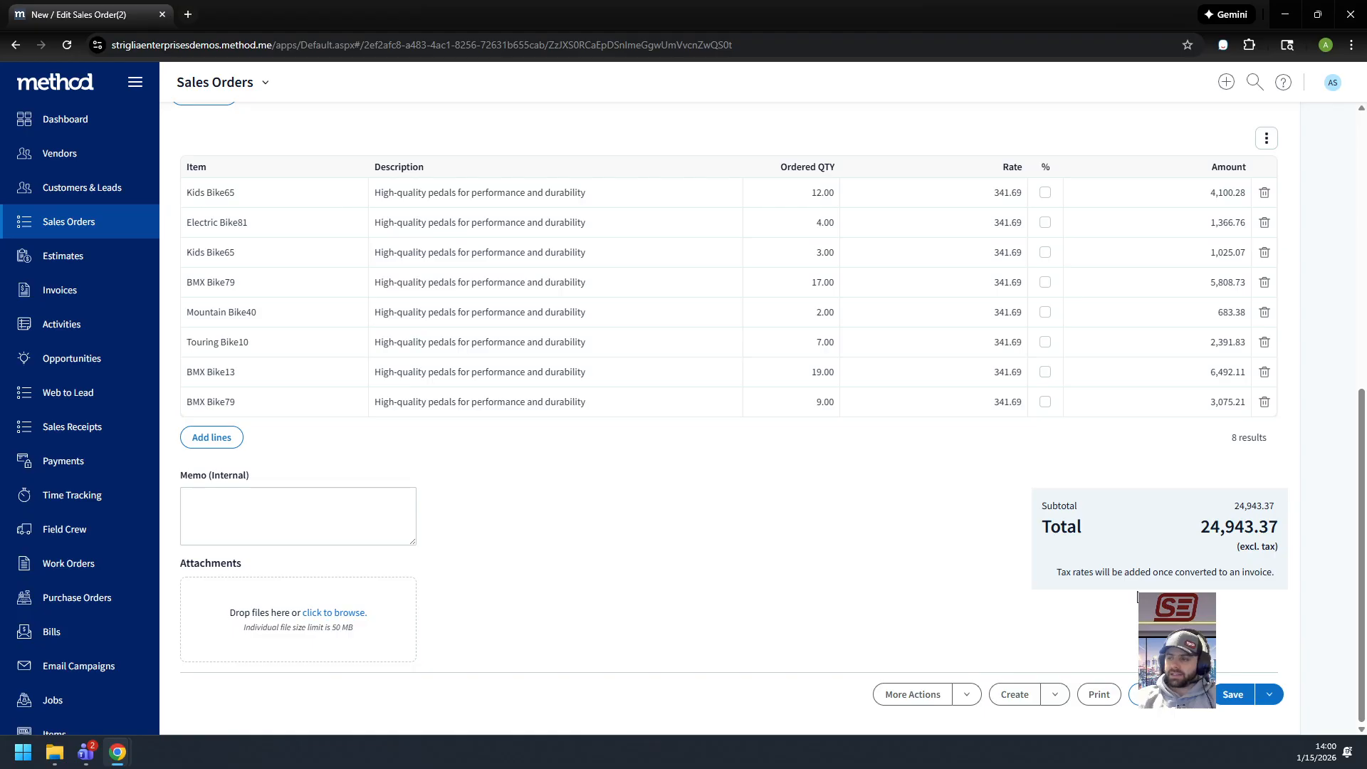
scroll(1138, 596, "up", 10)
scroll(859, 371, "down", 7)
scroll(890, 514, "up", 10)
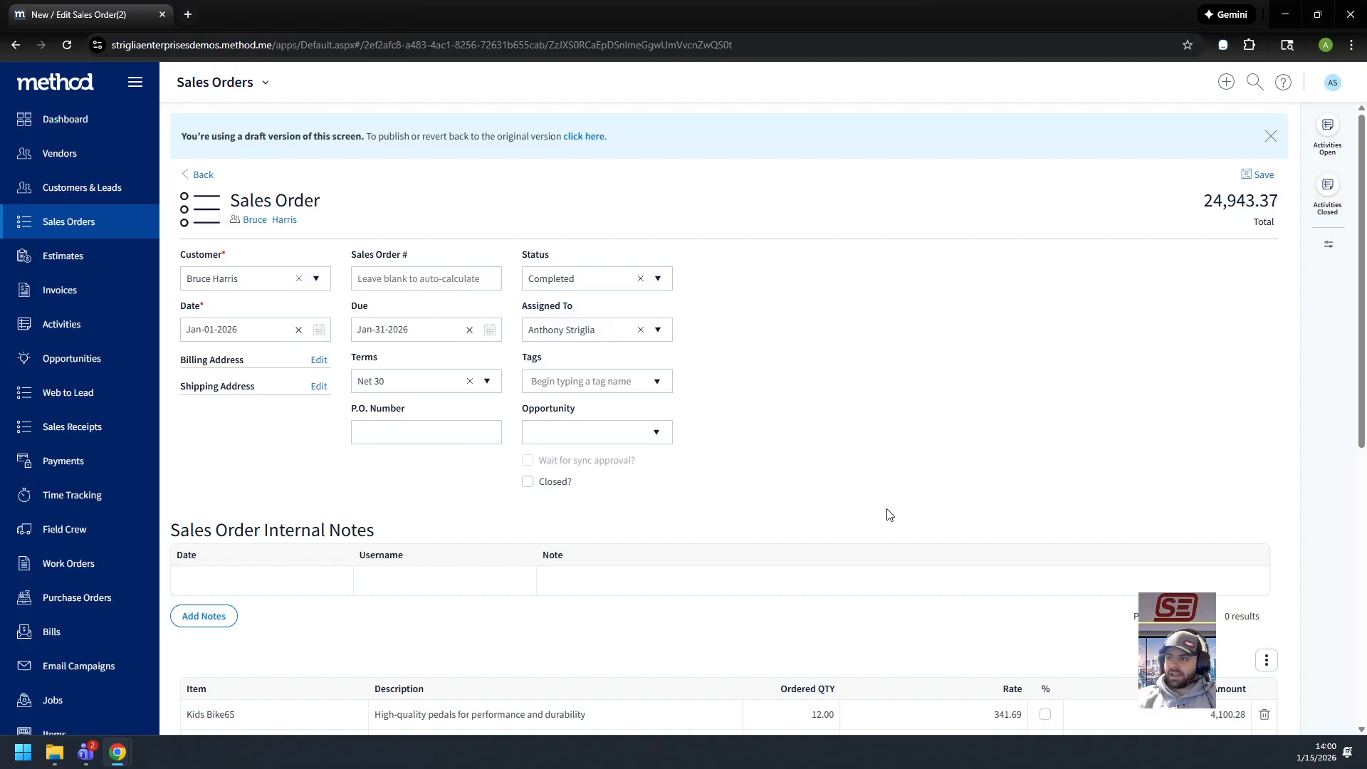
scroll(890, 511, "down", 8)
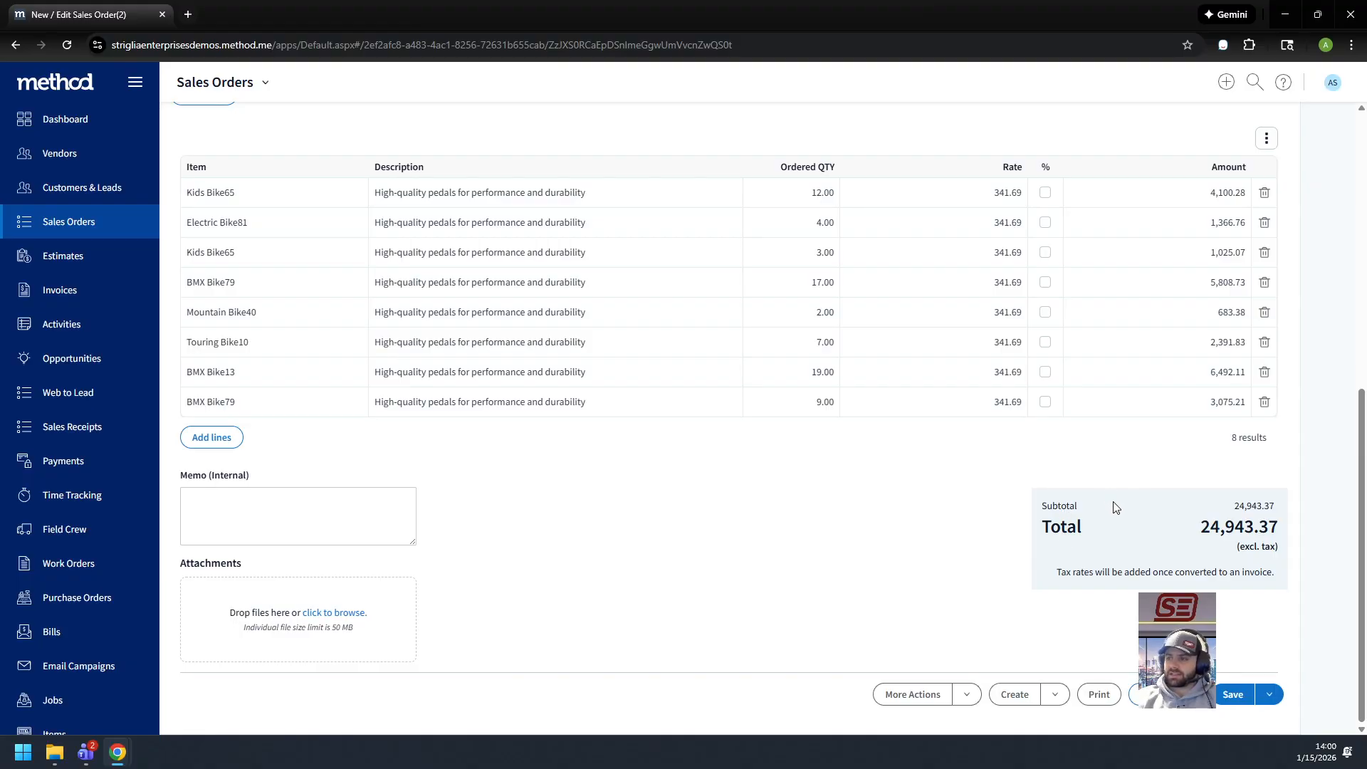
scroll(1128, 500, "up", 10)
scroll(909, 355, "down", 10)
scroll(912, 356, "up", 10)
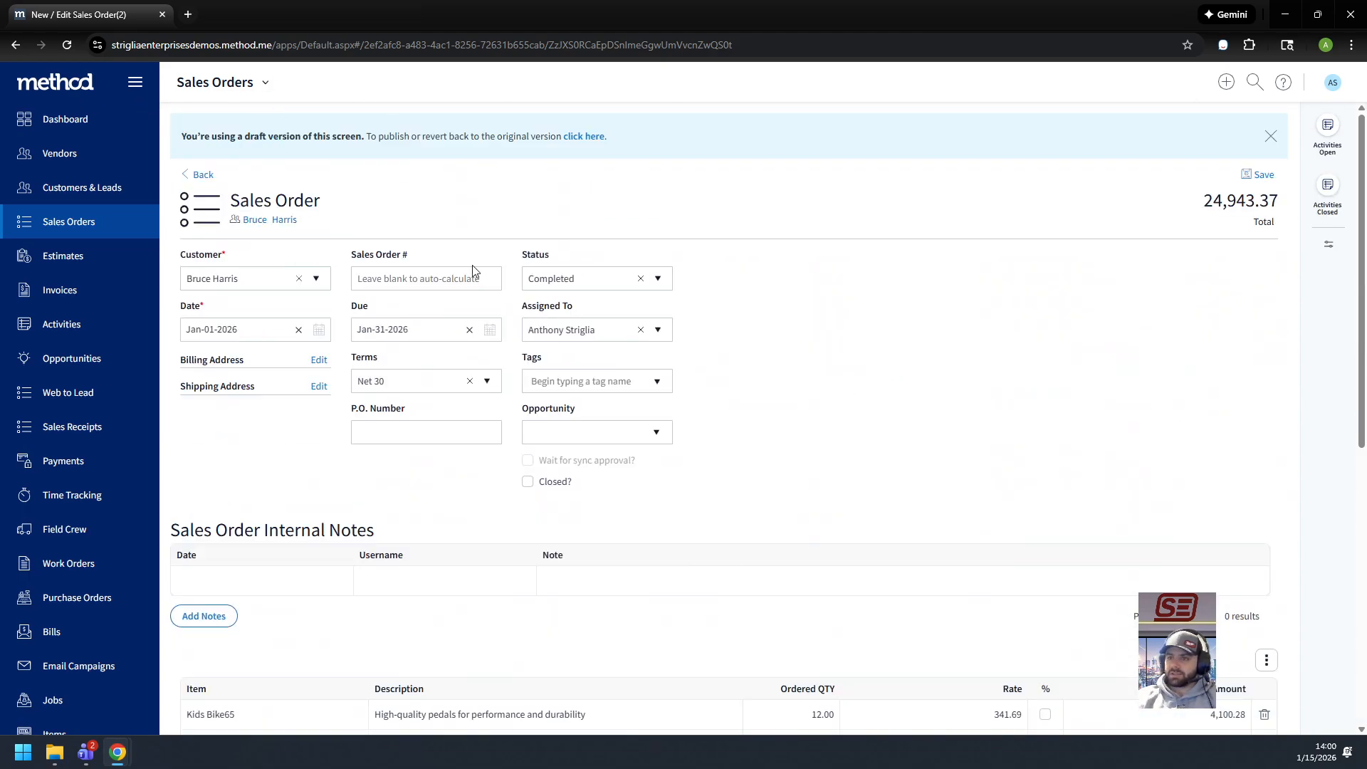
Step: Set the Jan-01-2026 sales order's status back to Shipped
left_click(660, 281)
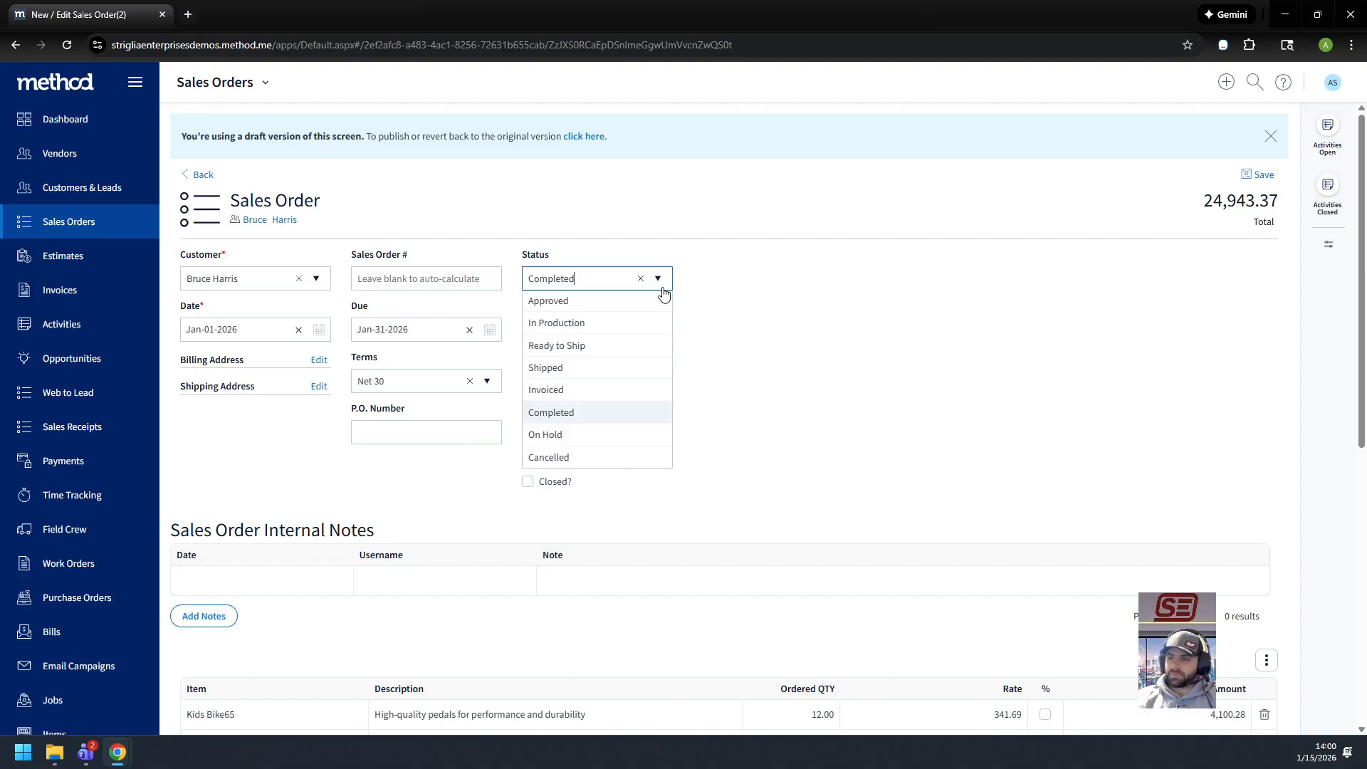
left_click(620, 372)
scroll(1043, 367, "down", 4)
scroll(1044, 367, "down", 3)
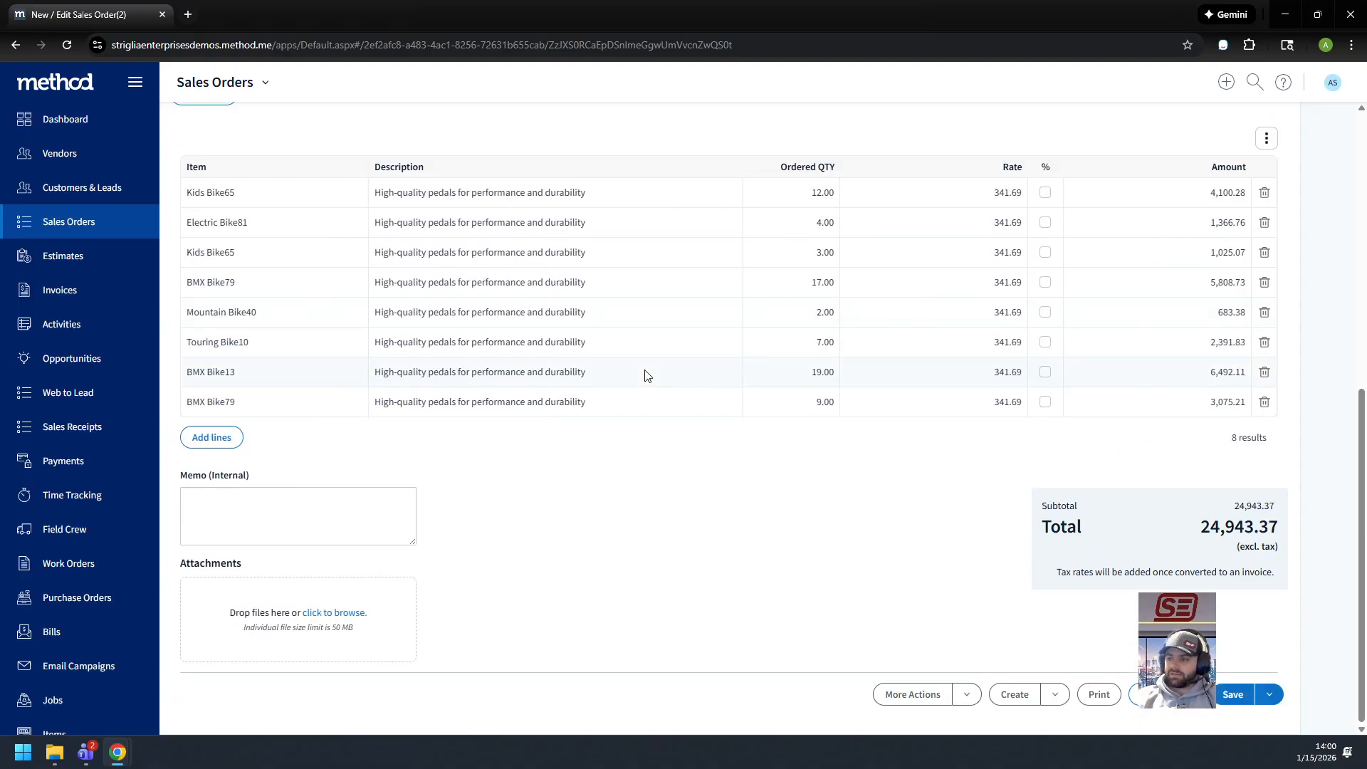
Step: Open the New / Edit Sales Order(2) screen in the screen designer
scroll(648, 375, "up", 7)
left_click(255, 85)
left_click(228, 135)
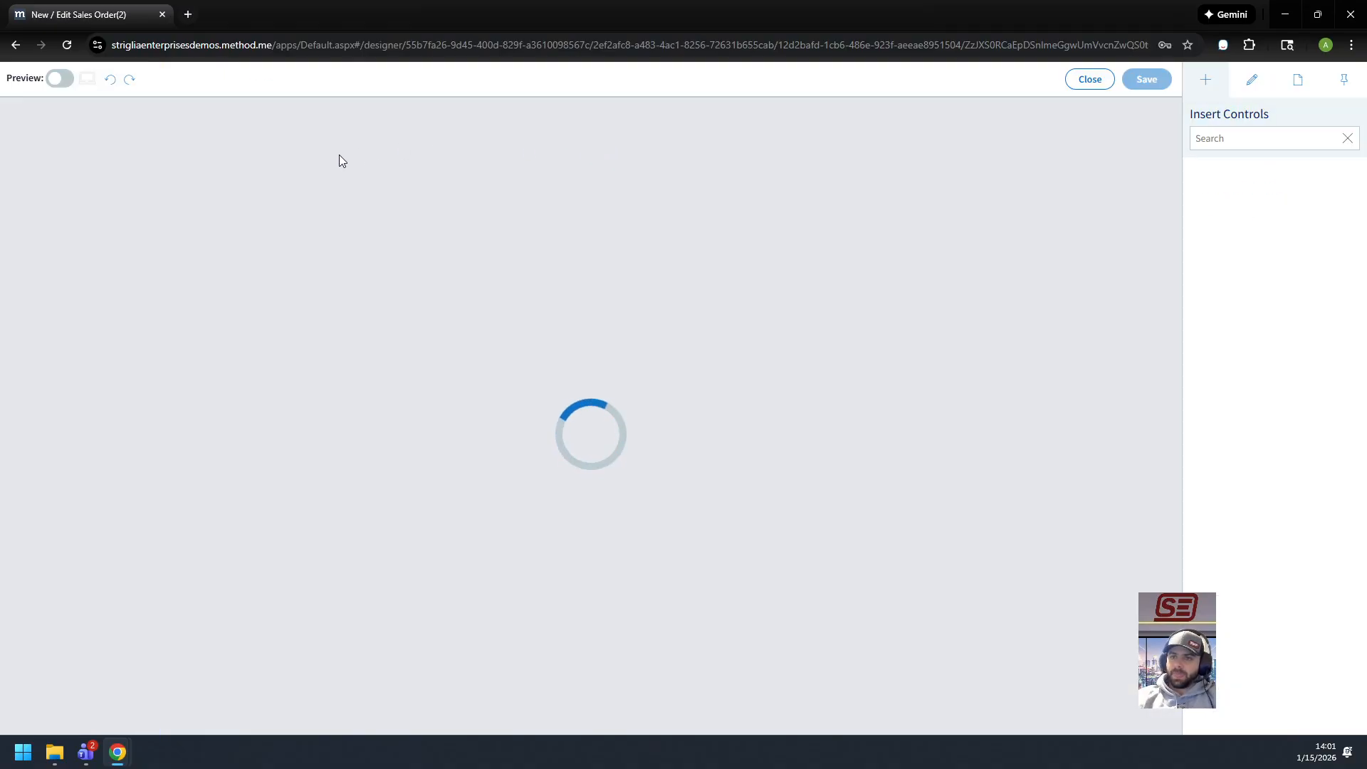
Step: Open the Save click action set from the menu items of the Save control in secButtonsDesktop
scroll(999, 421, "down", 10)
scroll(999, 420, "down", 10)
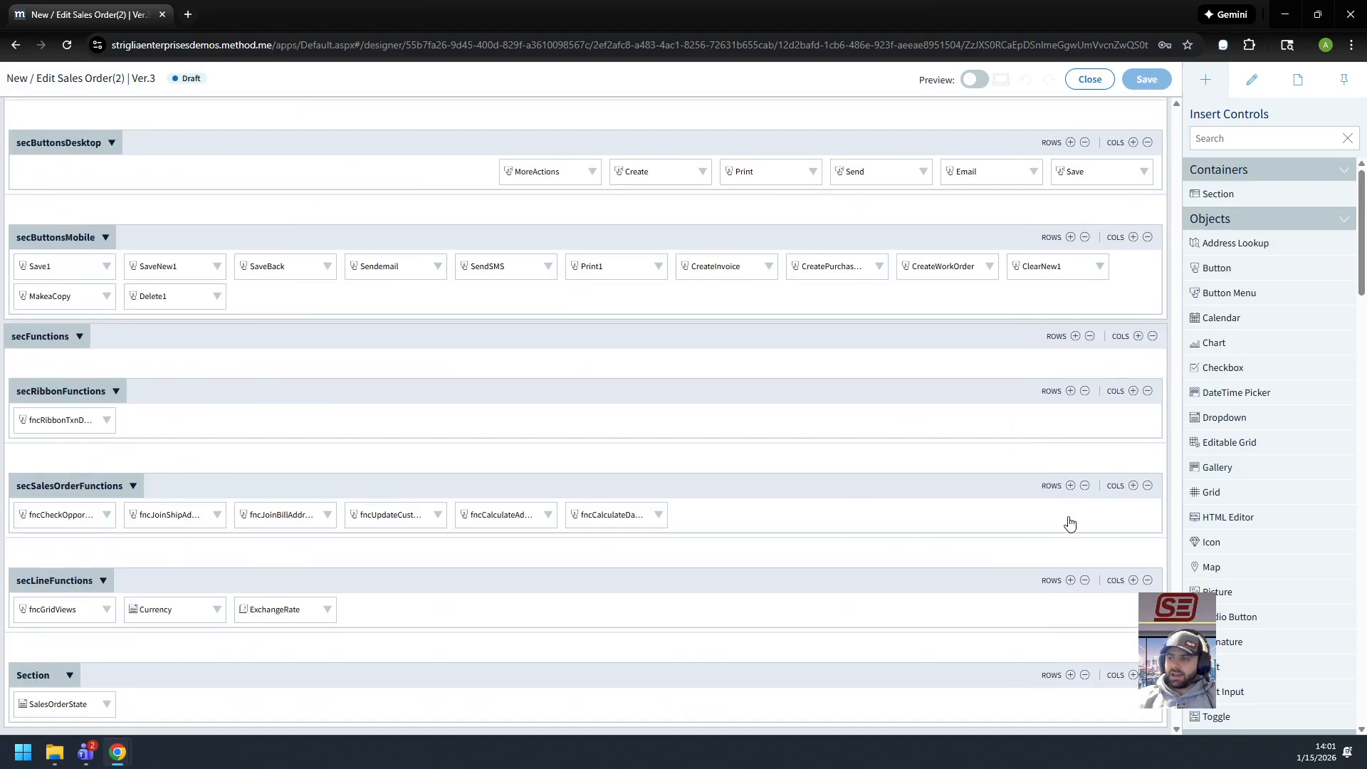
left_click(1096, 171)
scroll(1300, 318, "down", 2)
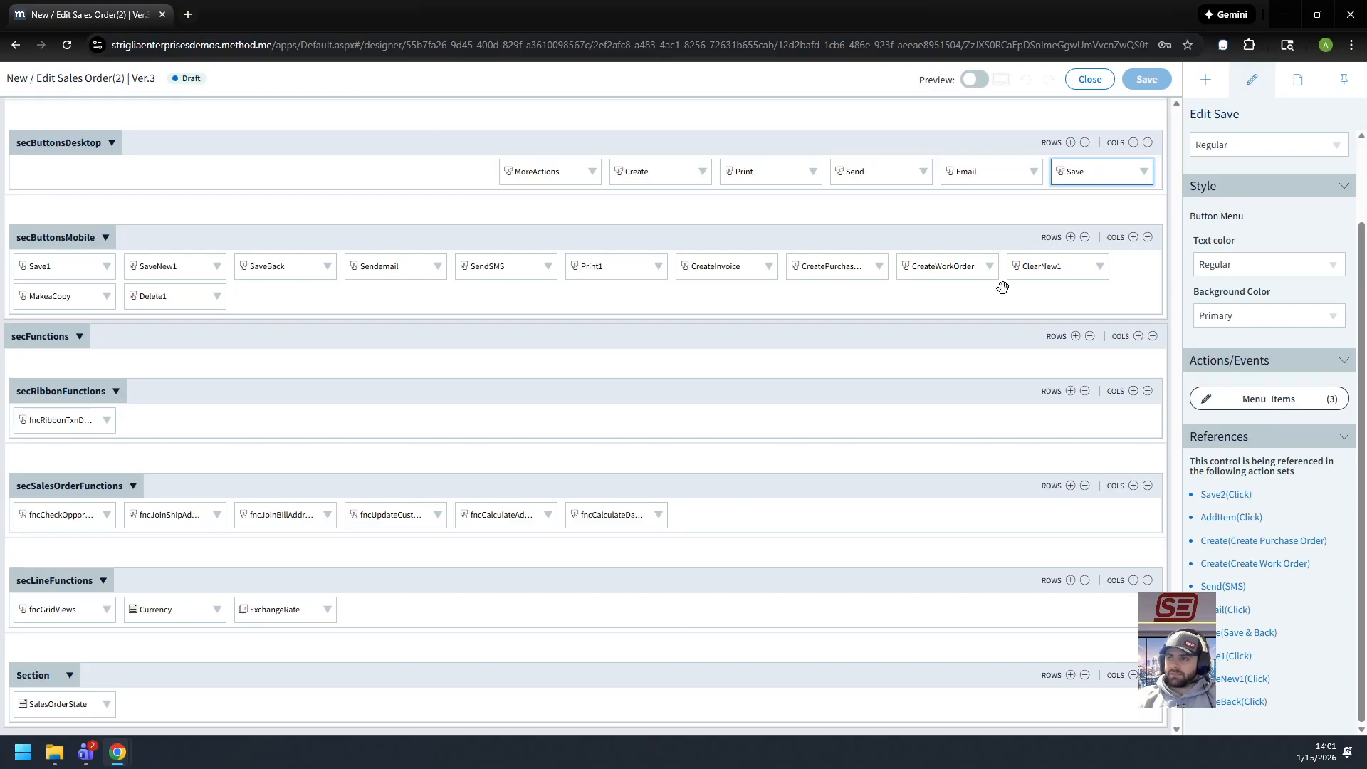
left_click(1248, 398)
left_click(810, 192)
scroll(351, 225, "down", 10)
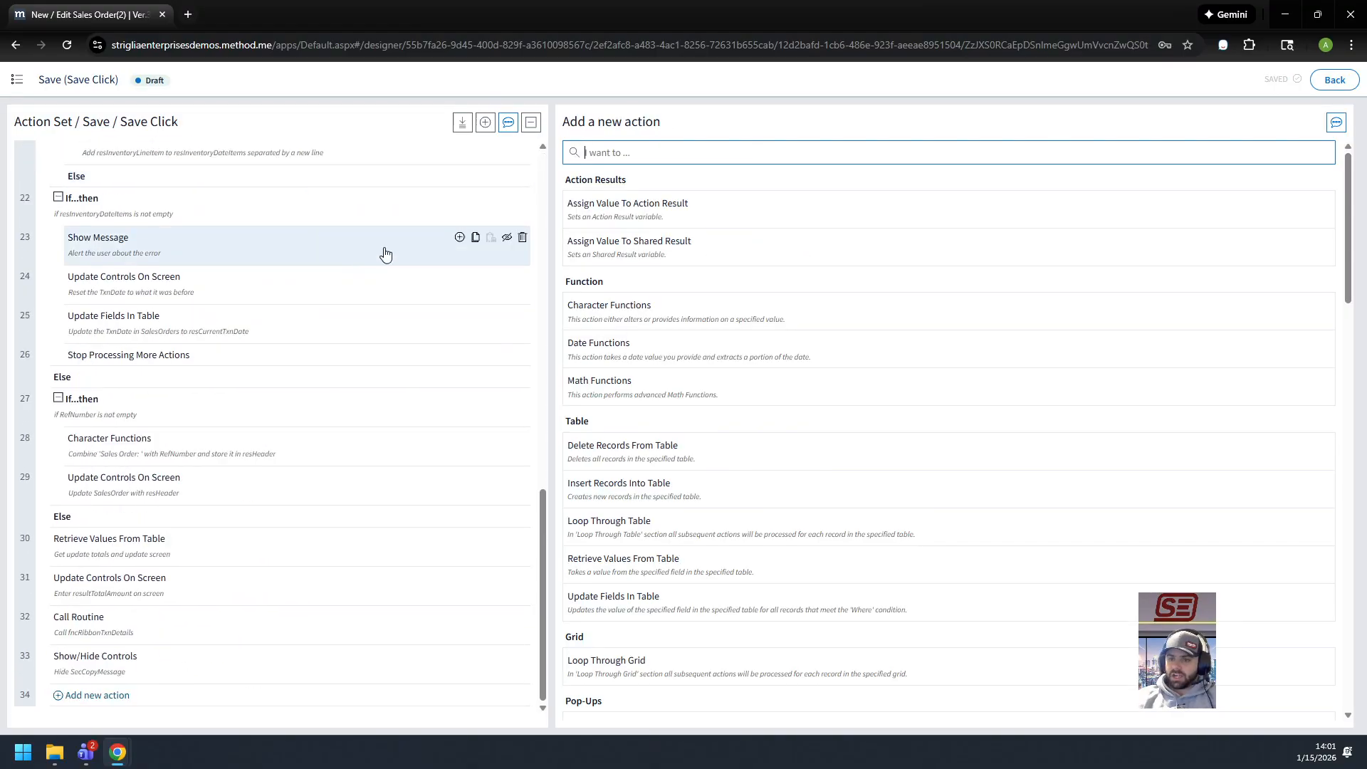
Step: Review the Save click action set, including its closing Call Routine and Show/Hide Controls actions and its opening If...then conditions
left_click(255, 592)
left_click(257, 616)
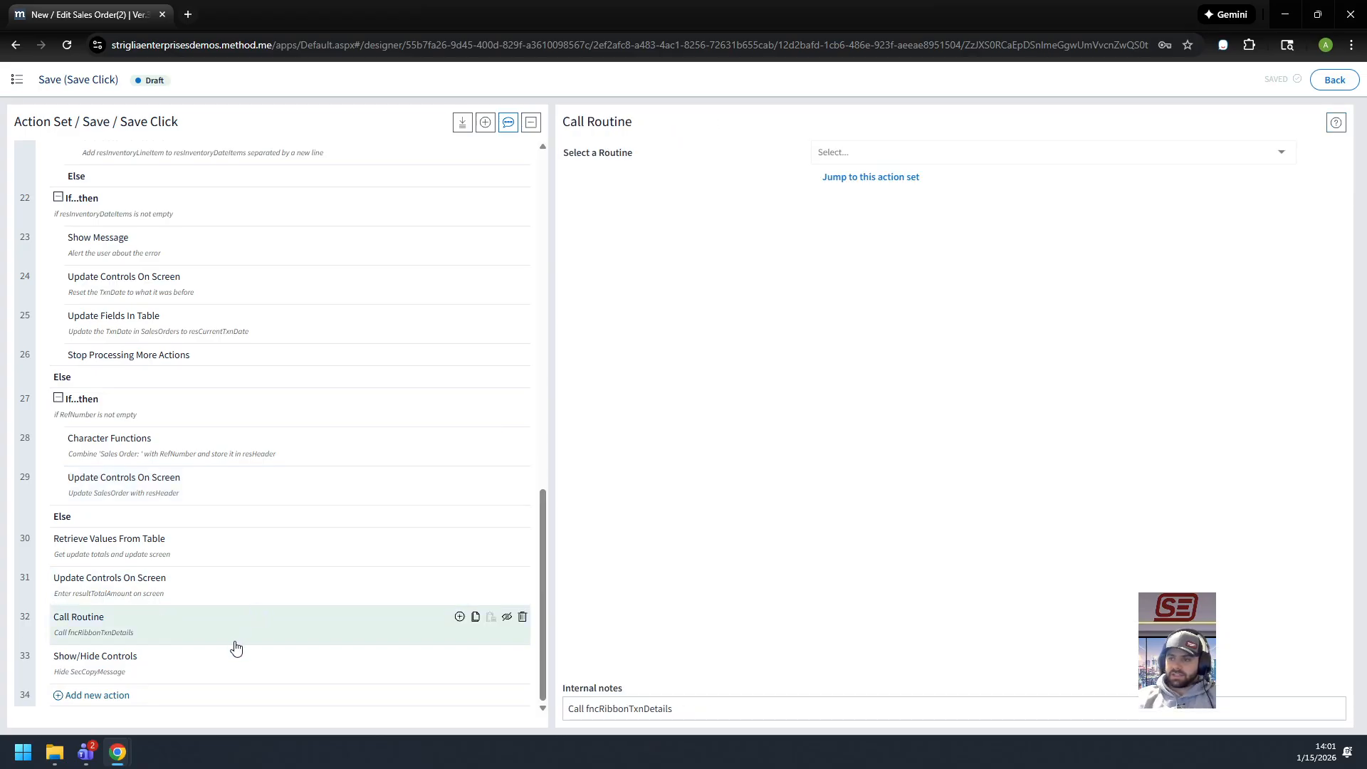
left_click(165, 660)
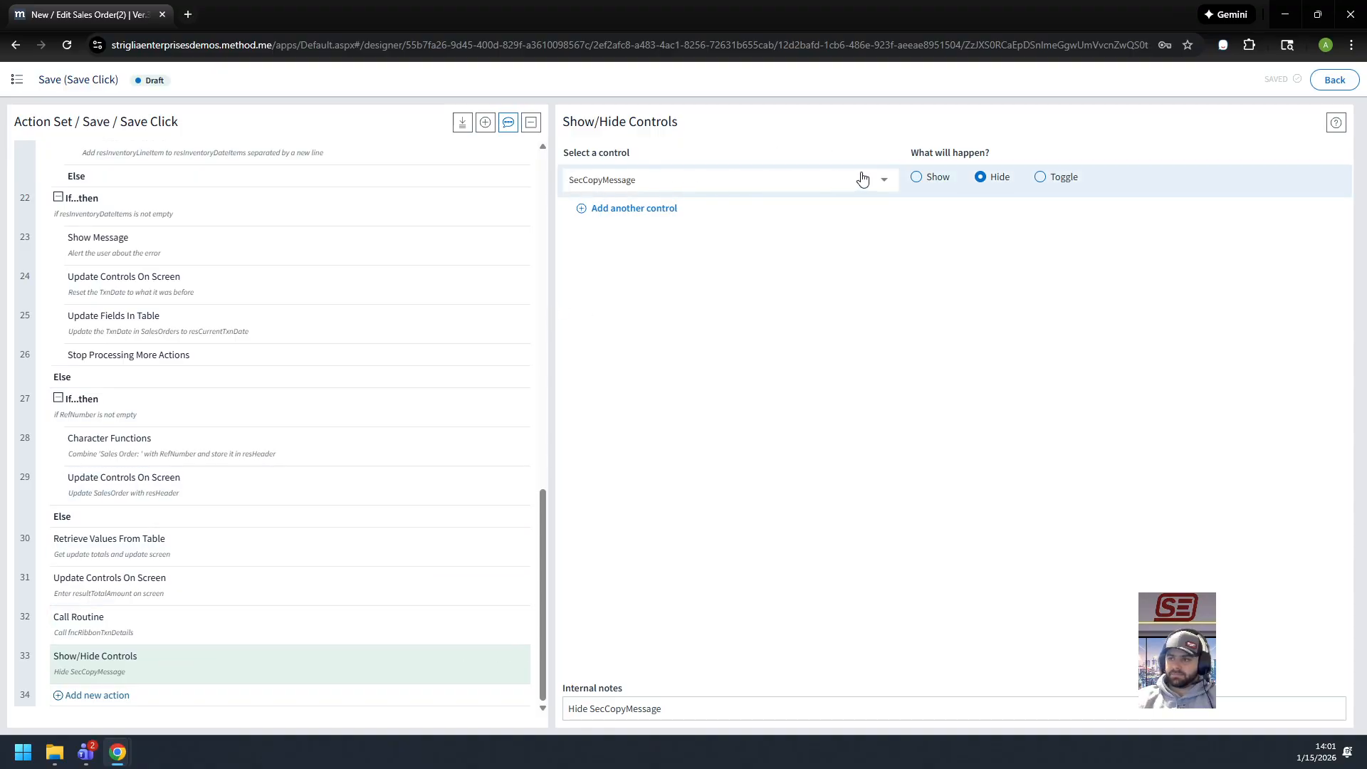
mouse_move(489, 217)
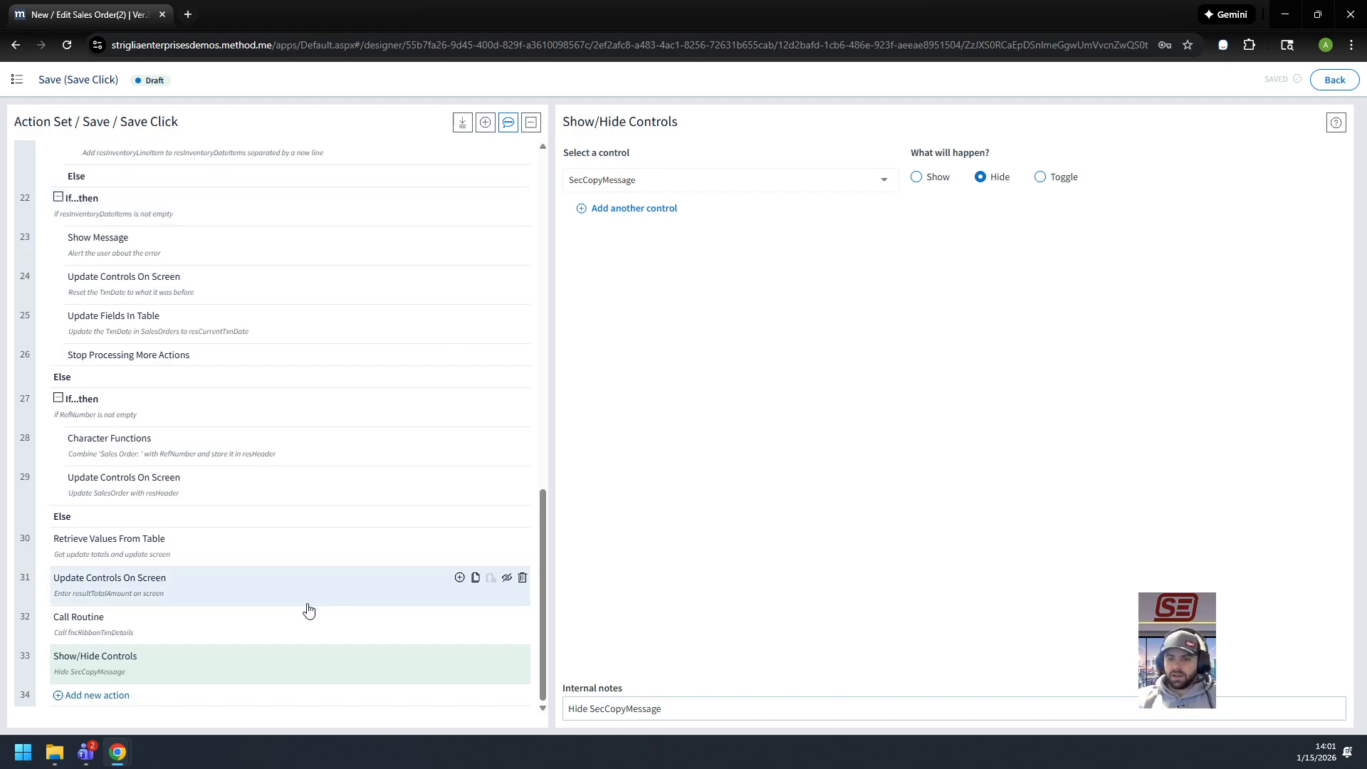
scroll(123, 530, "up", 2)
scroll(124, 530, "up", 15)
mouse_move(158, 168)
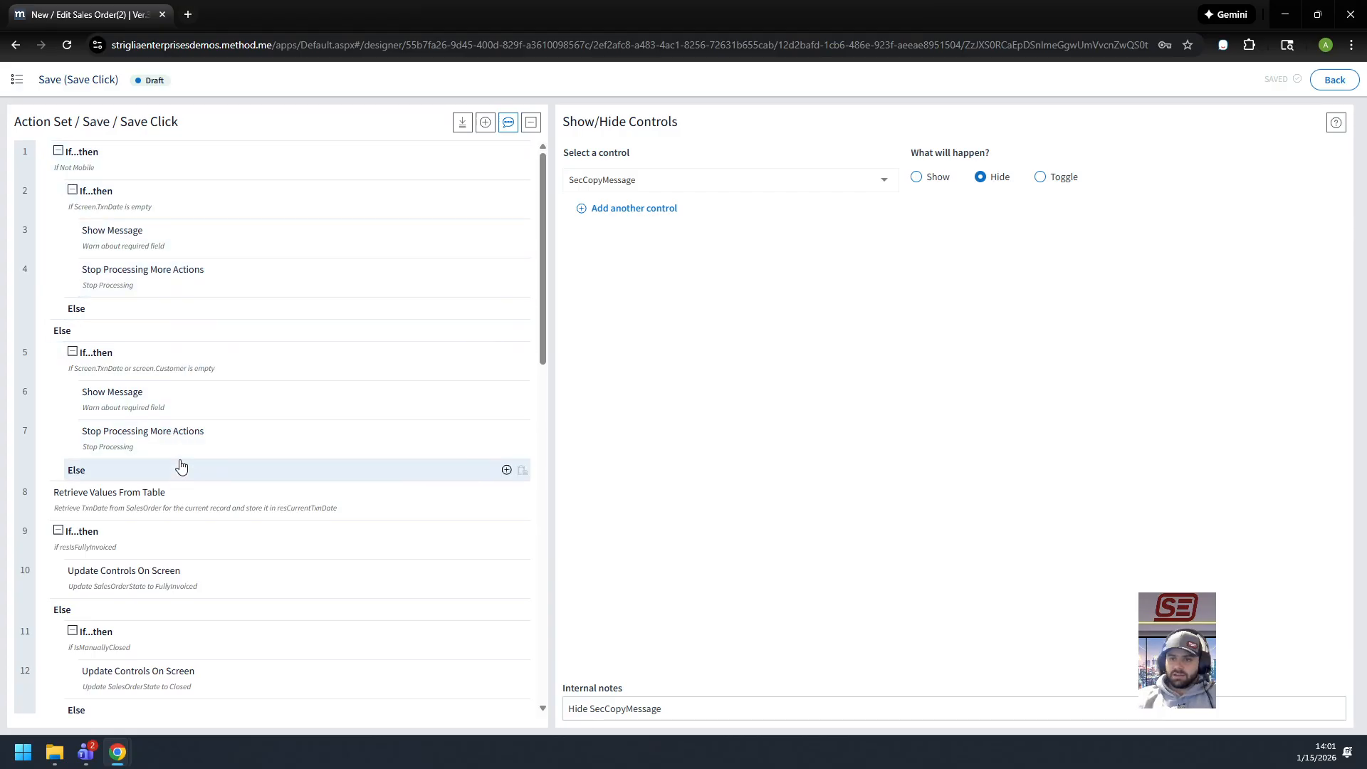
Step: Review the Save click action set from the opening conditions to the closing actions, then inspect the Save All action's settings
scroll(213, 520, "down", 3)
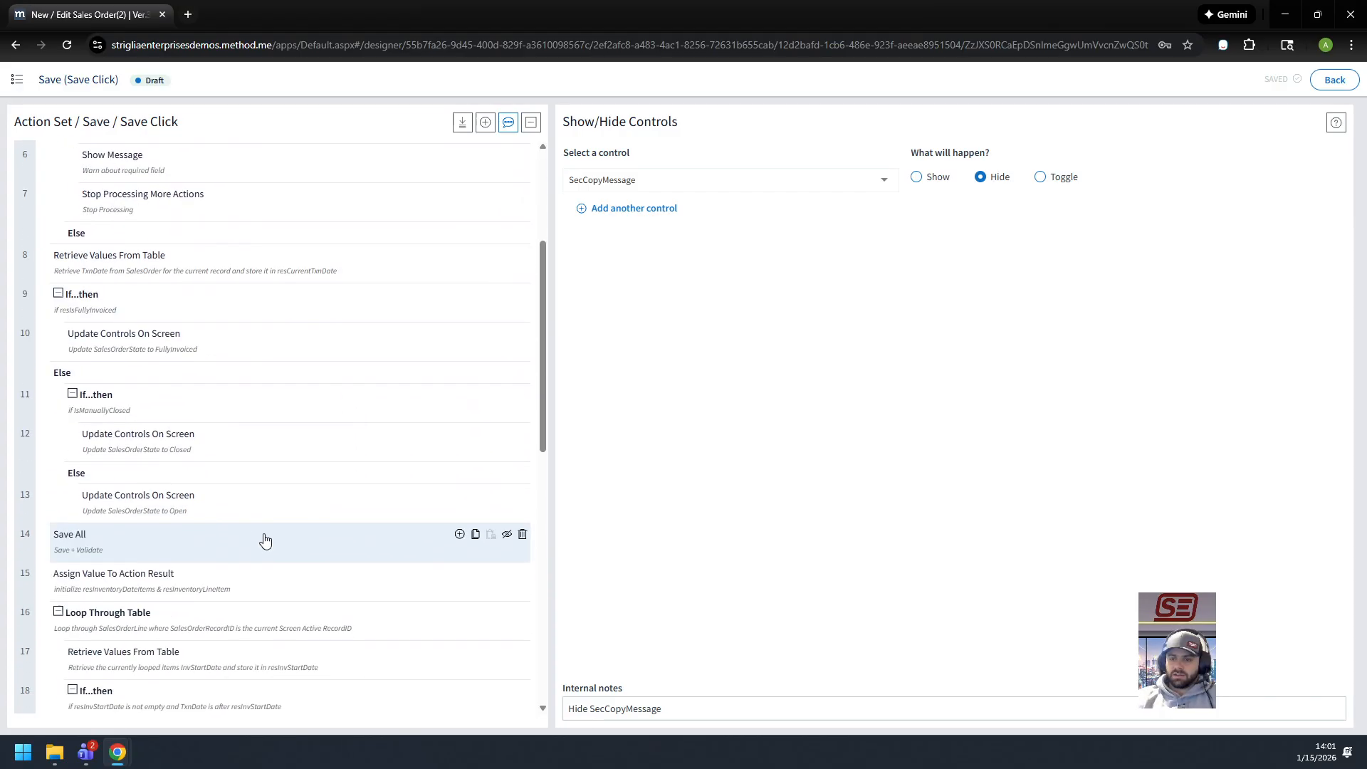
scroll(197, 456, "down", 6)
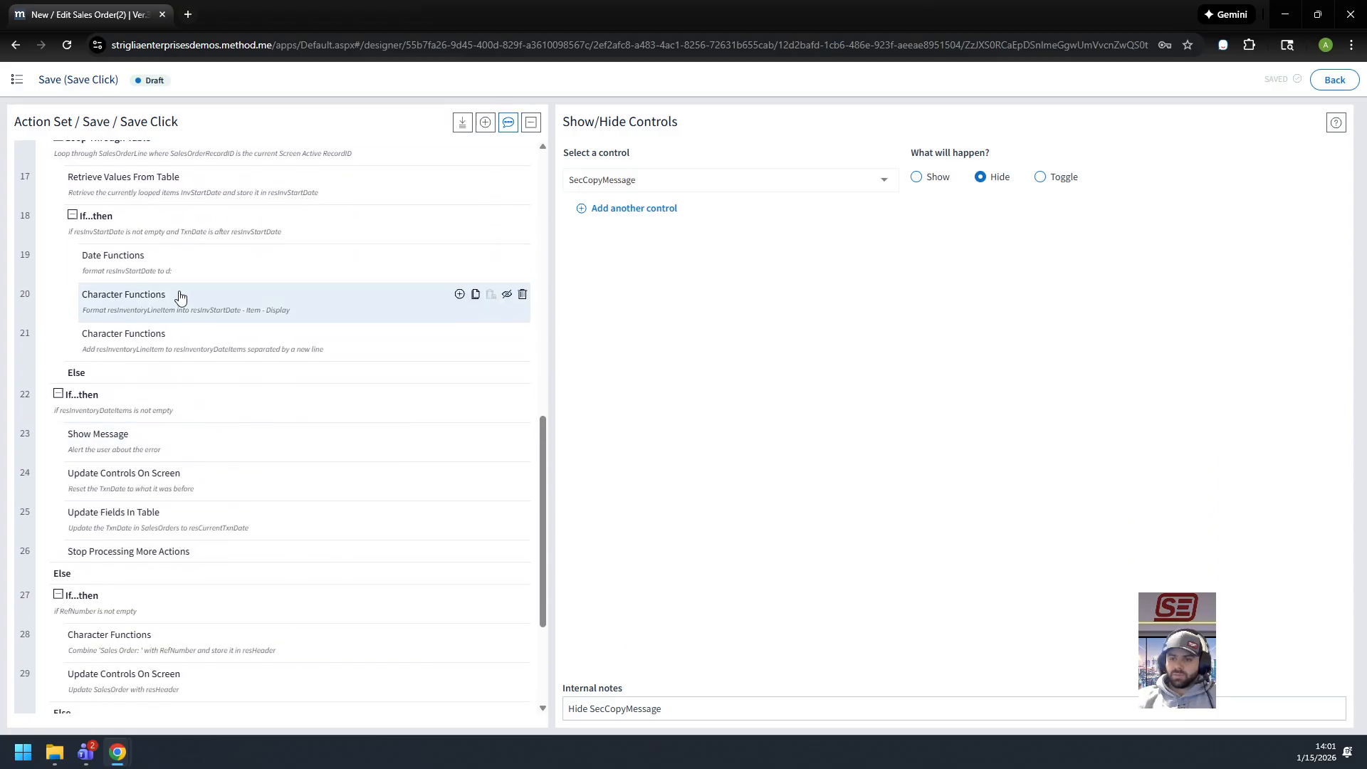
scroll(199, 474, "down", 3)
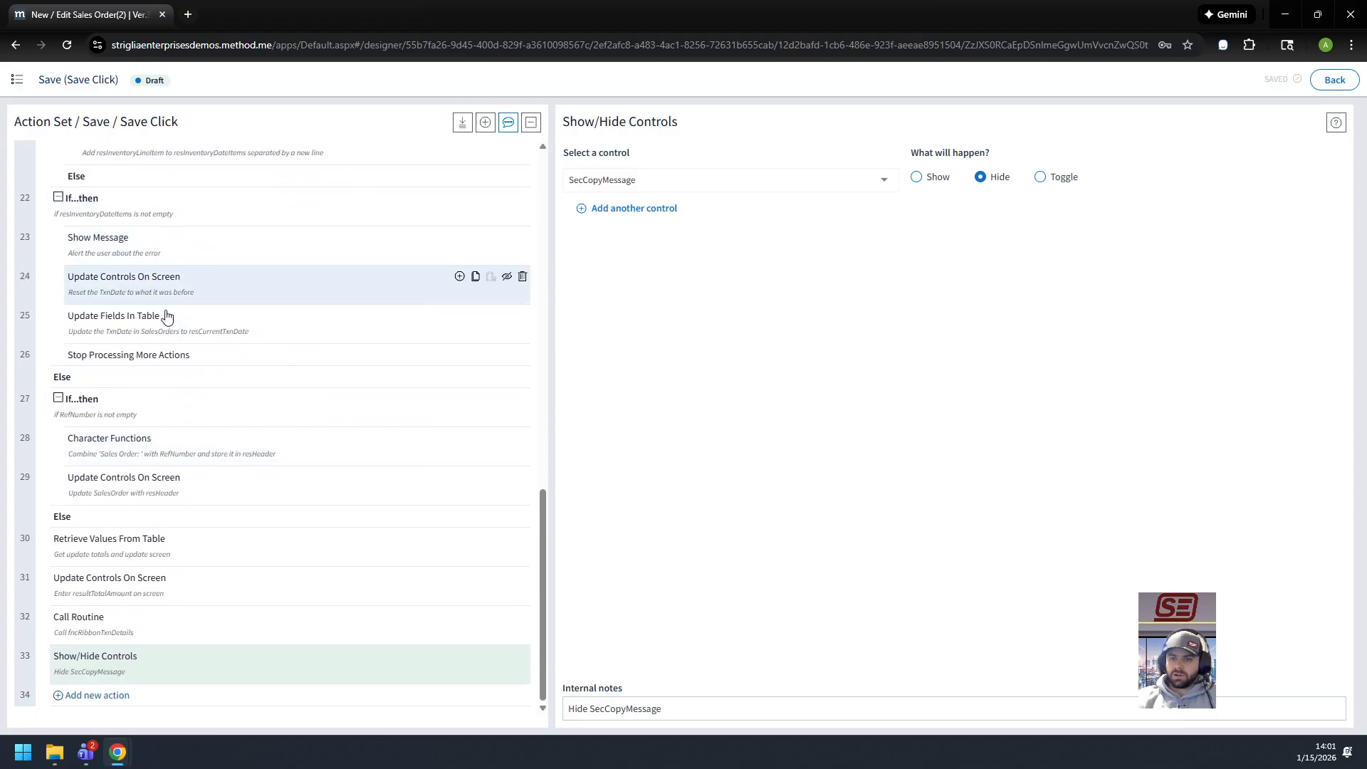
scroll(153, 604, "up", 13)
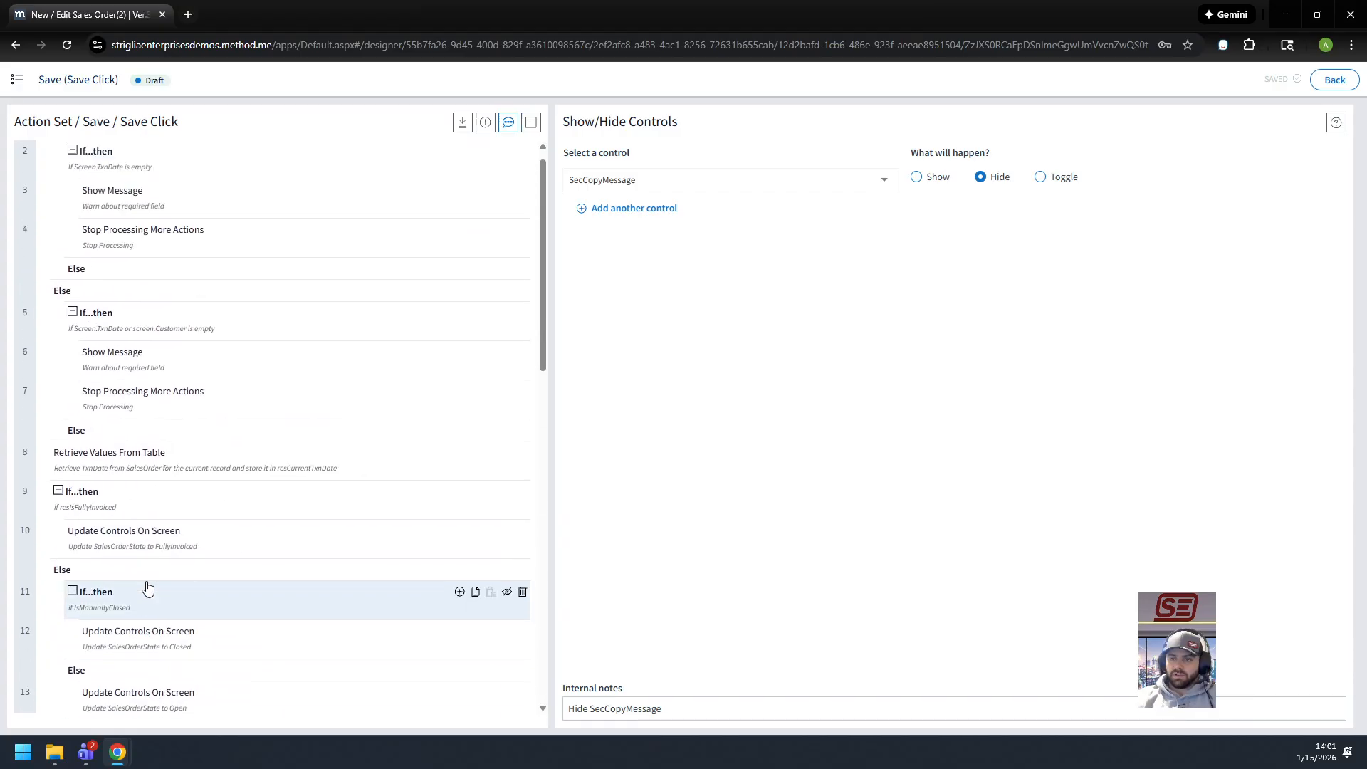
scroll(202, 277, "down", 3)
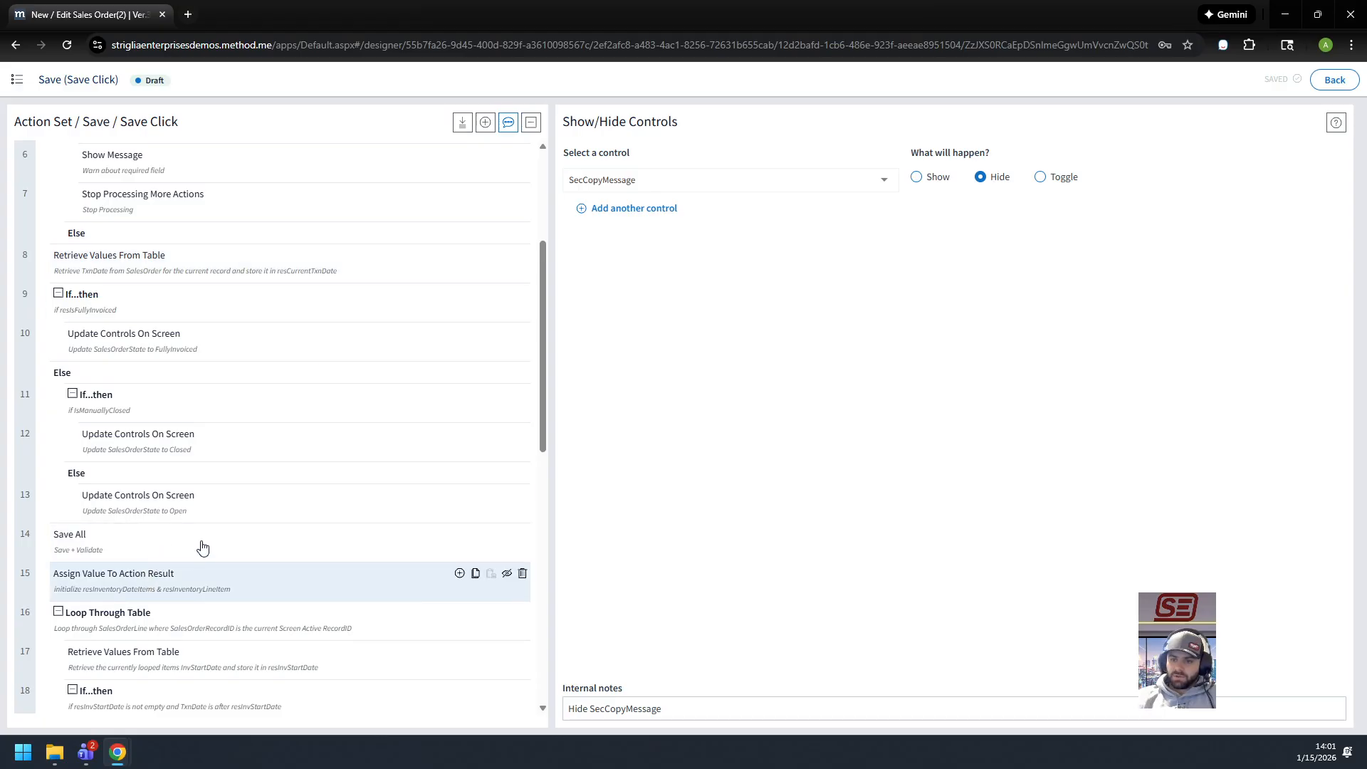
left_click(207, 537)
Step: Add a Retrieve Values From Table action as the very first action of the Save click set, outside the If...then block
scroll(370, 356, "up", 3)
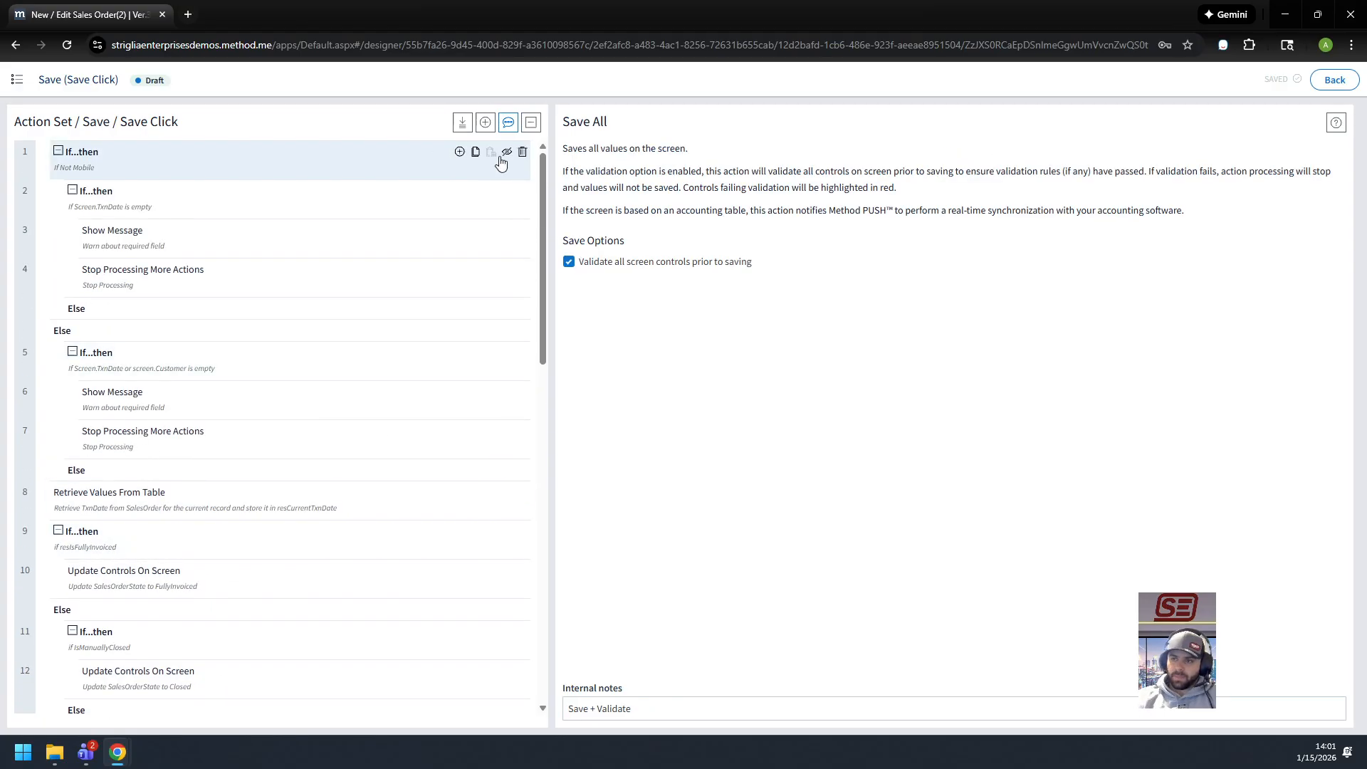
left_click(459, 152)
type("retr")
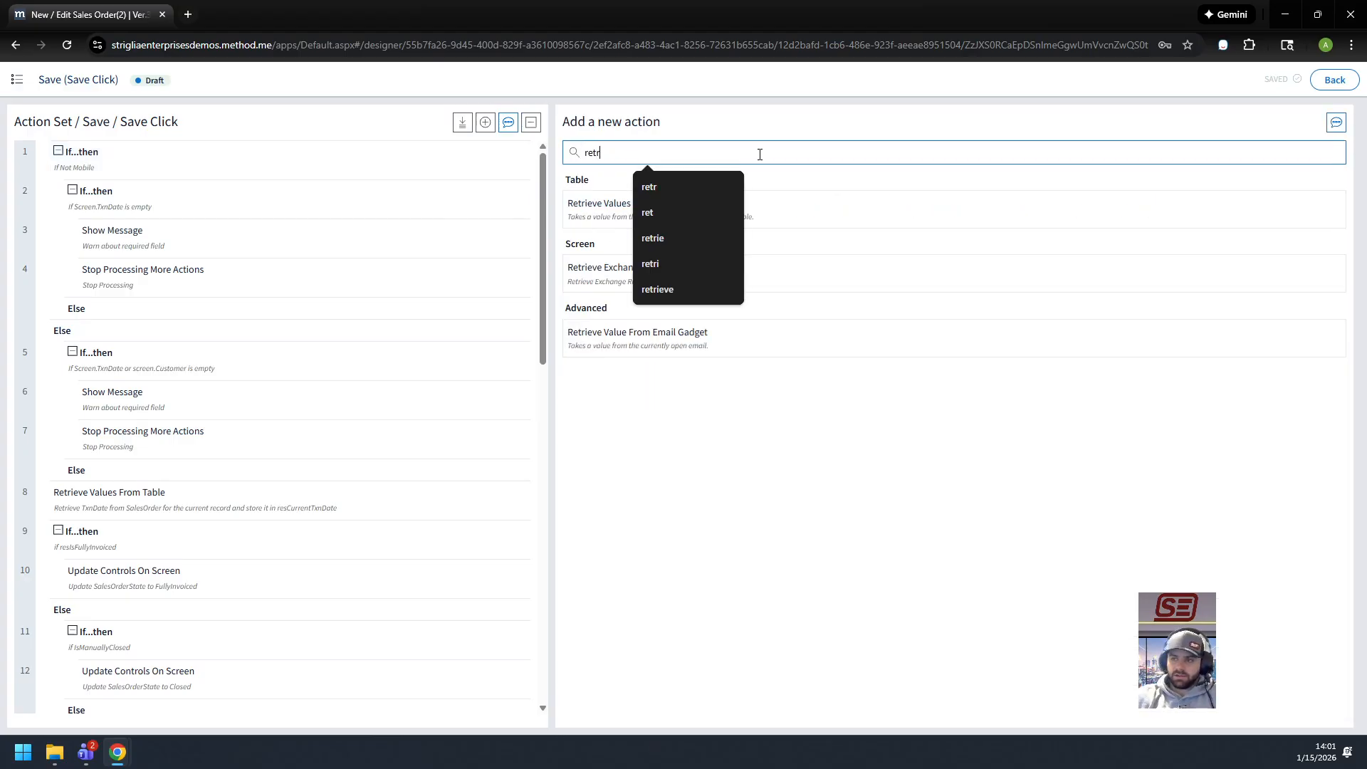
left_click_drag(577, 223, 250, 189)
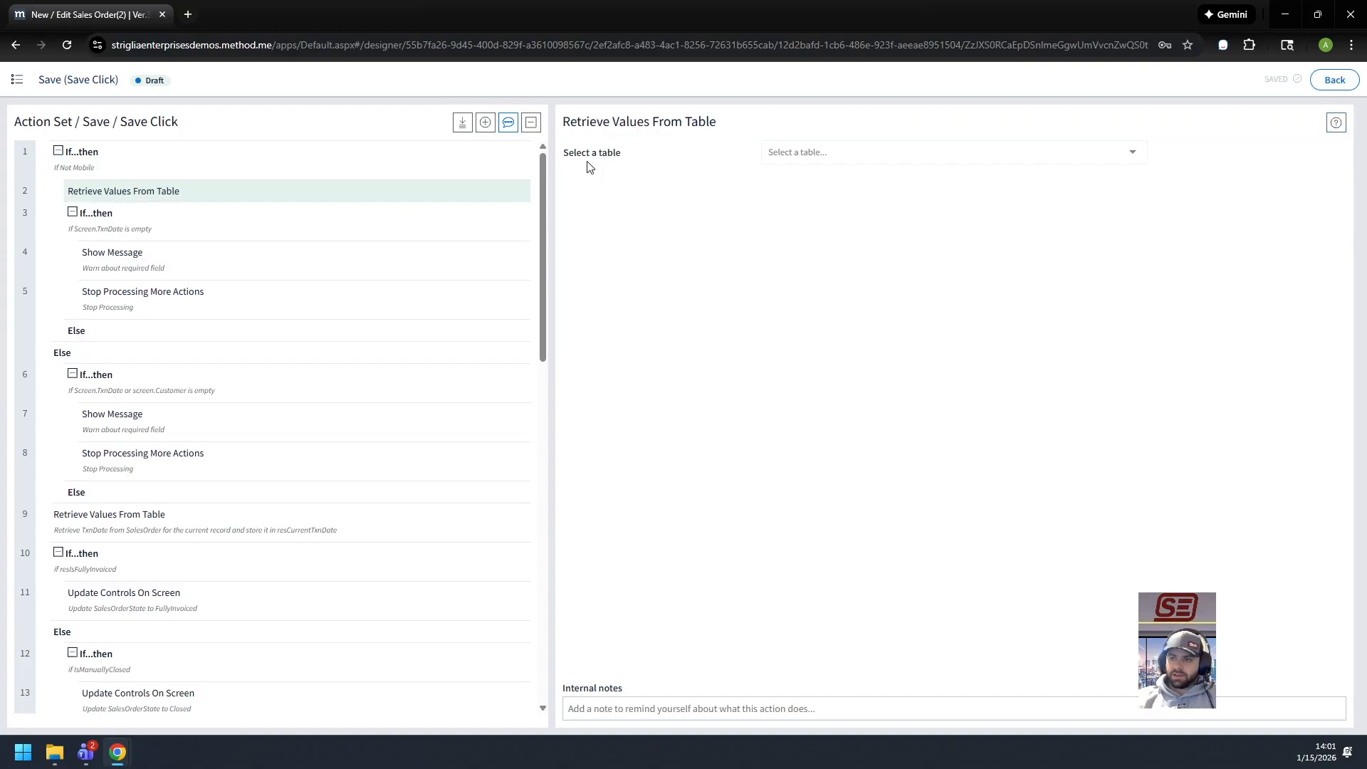
left_click_drag(57, 181, 324, 137)
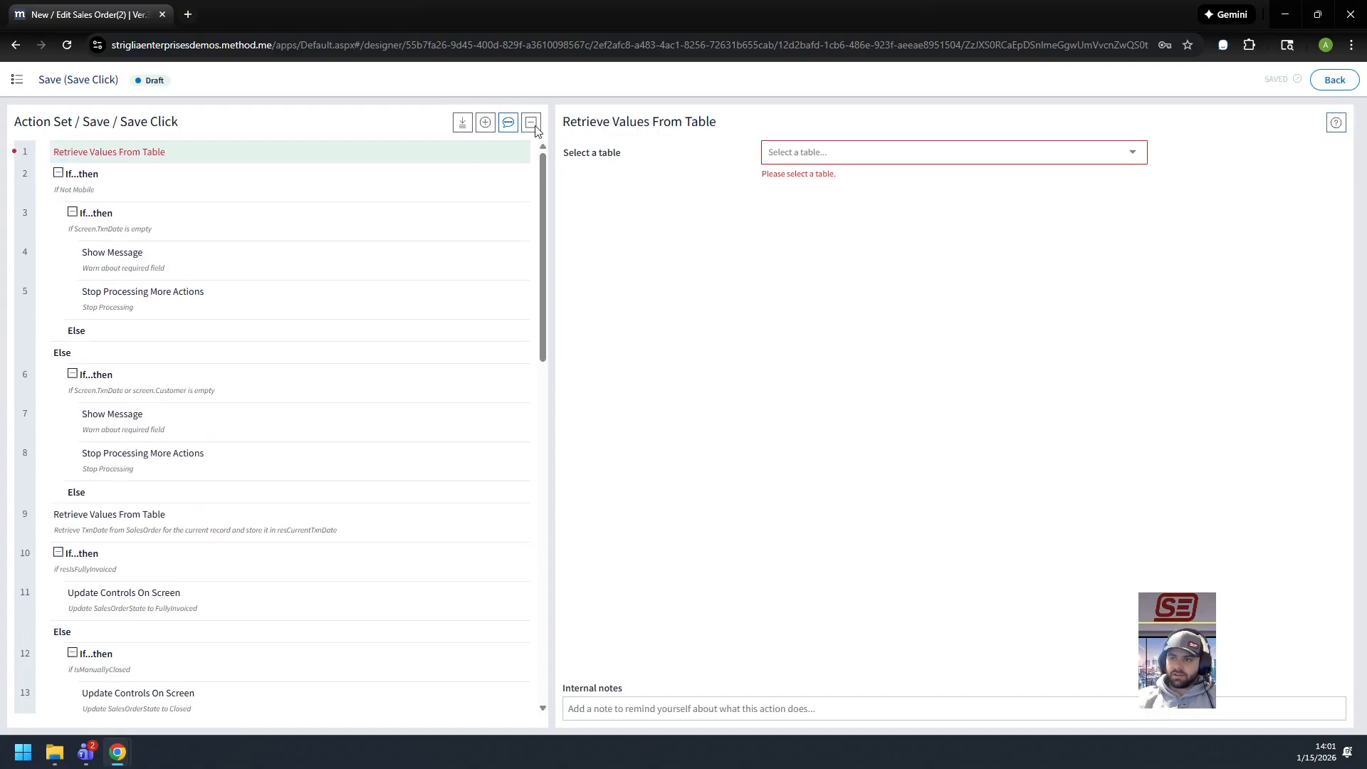
Step: Give the first Retrieve Values From Table action the internal note Get "old" status
left_click(826, 712)
type("Get")
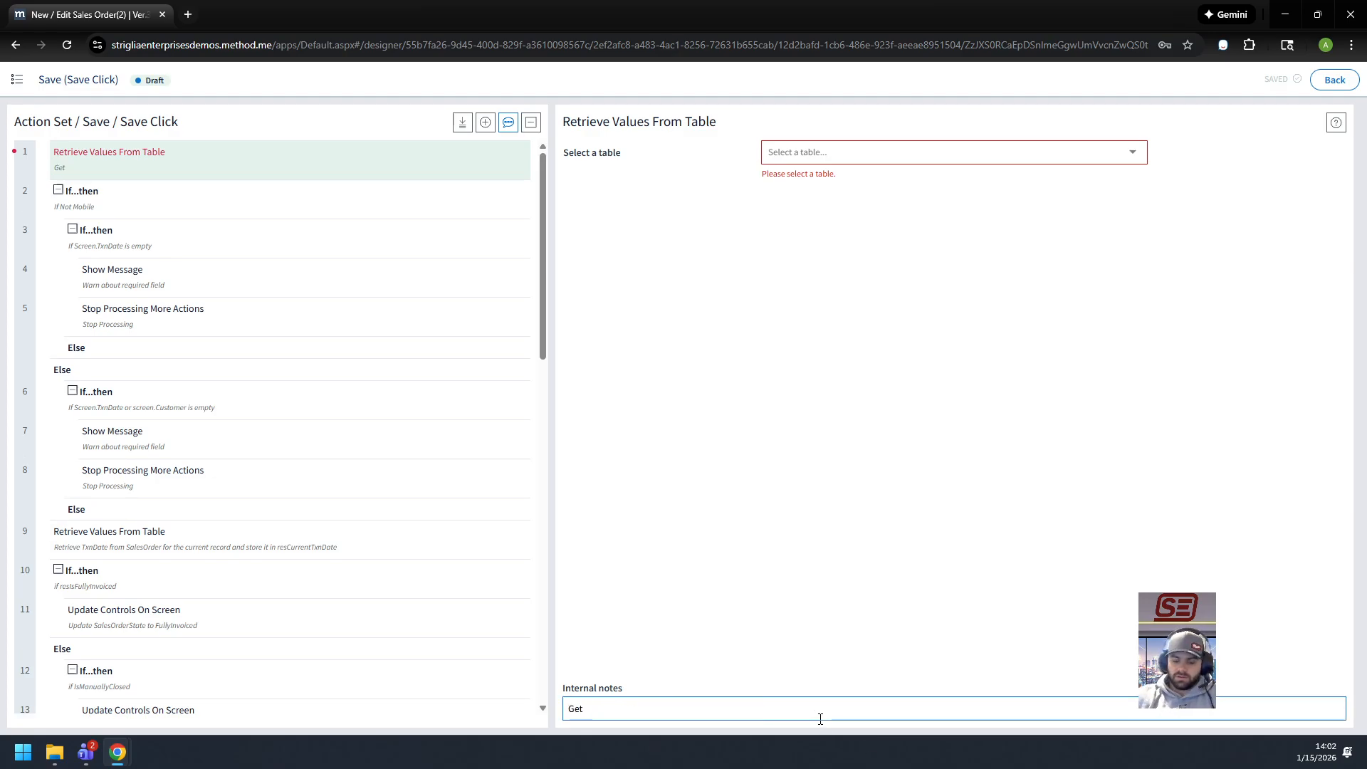
type(" oold\" status")
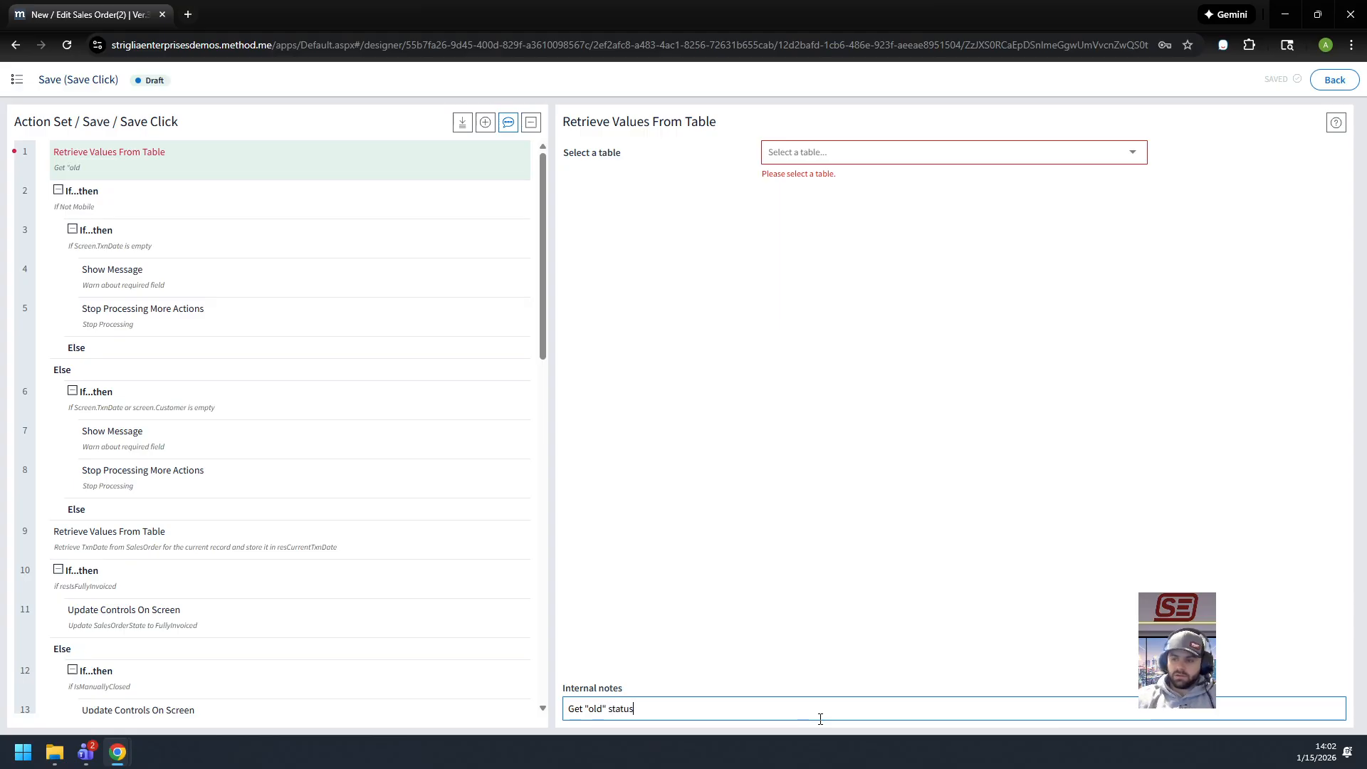
left_click(1036, 259)
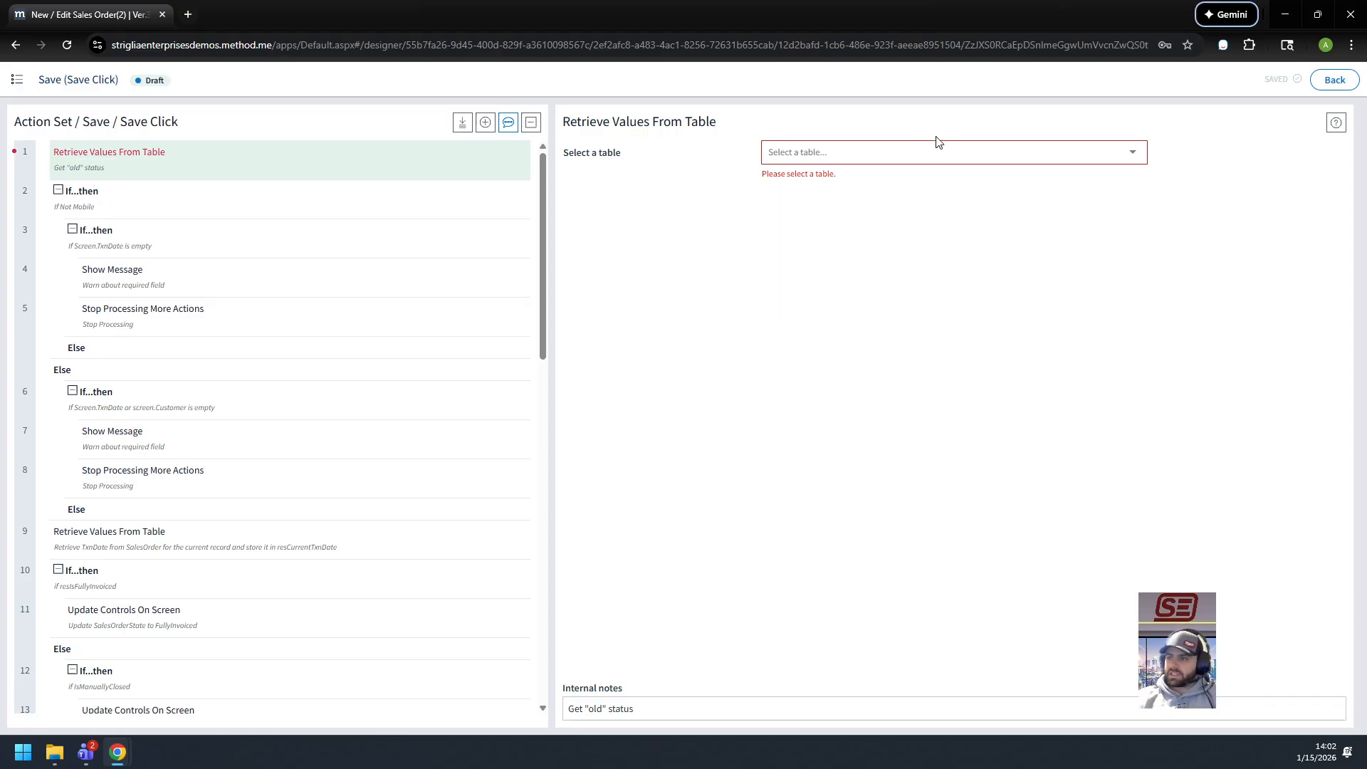
Step: Set the retrieve action's table to SalesOrder and add a condition to its record selection criteria
left_click(928, 154)
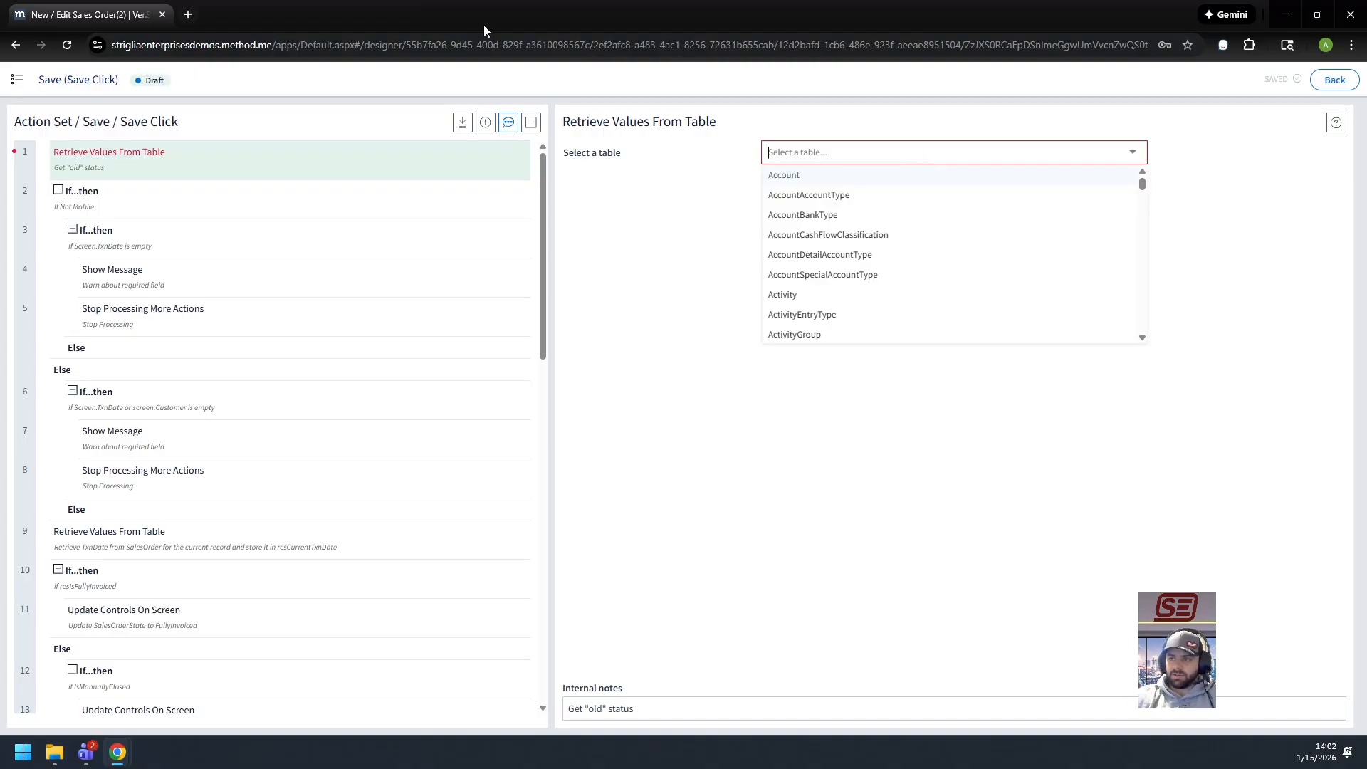
type("sales")
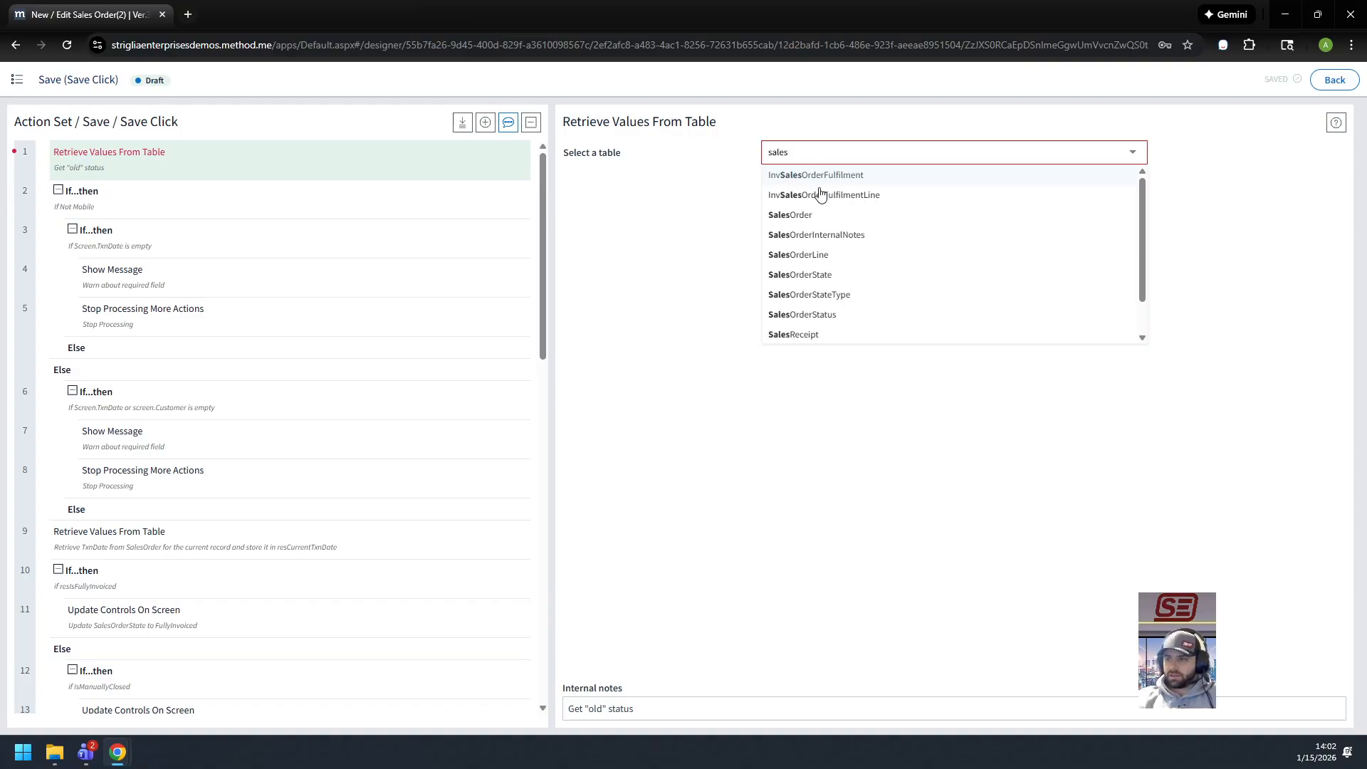
left_click(842, 214)
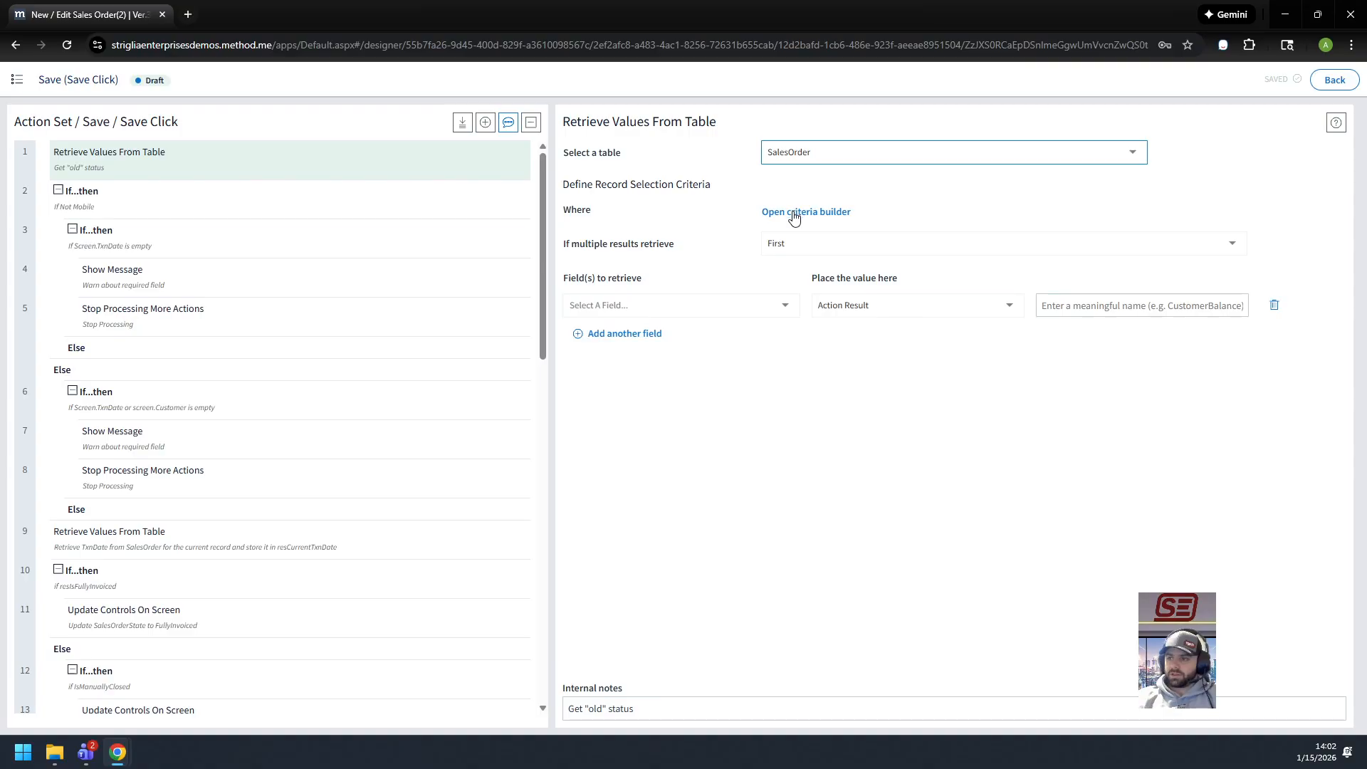
left_click(795, 217)
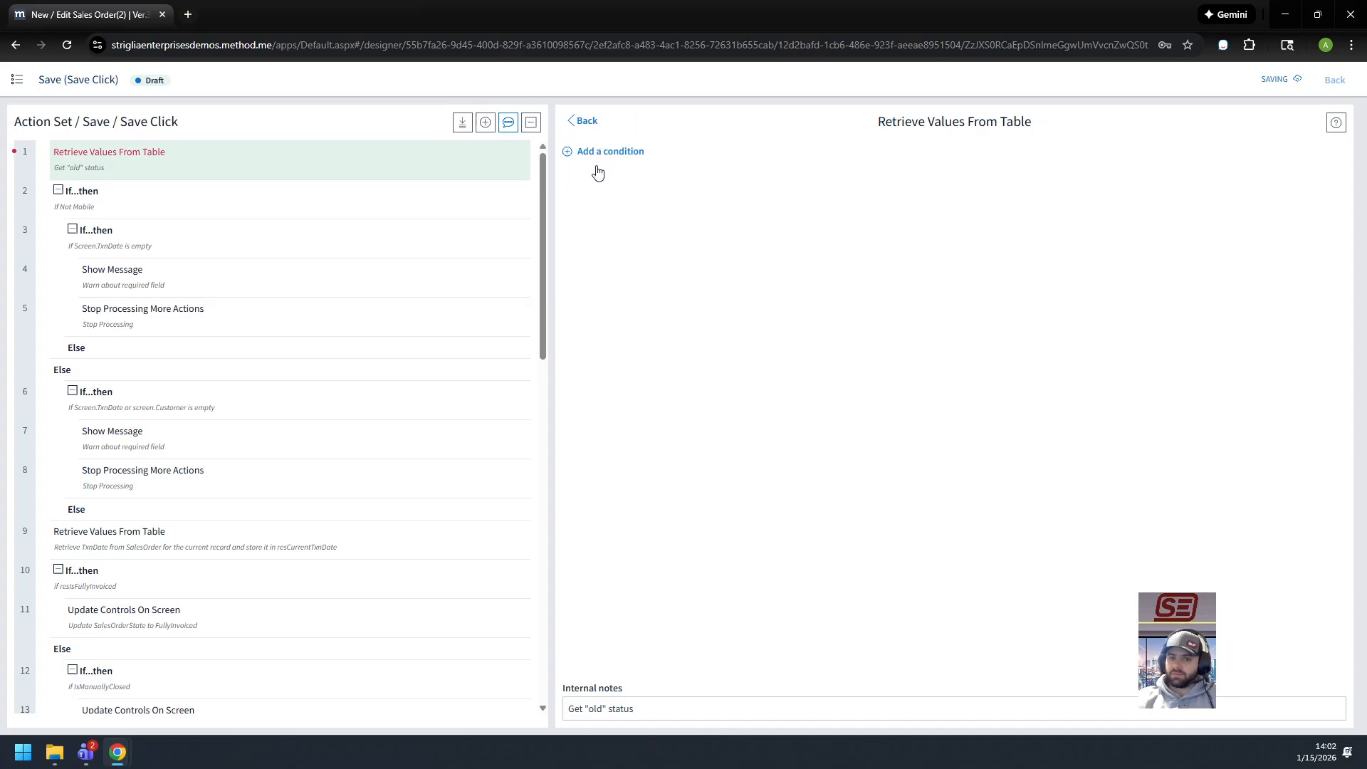
left_click(623, 163)
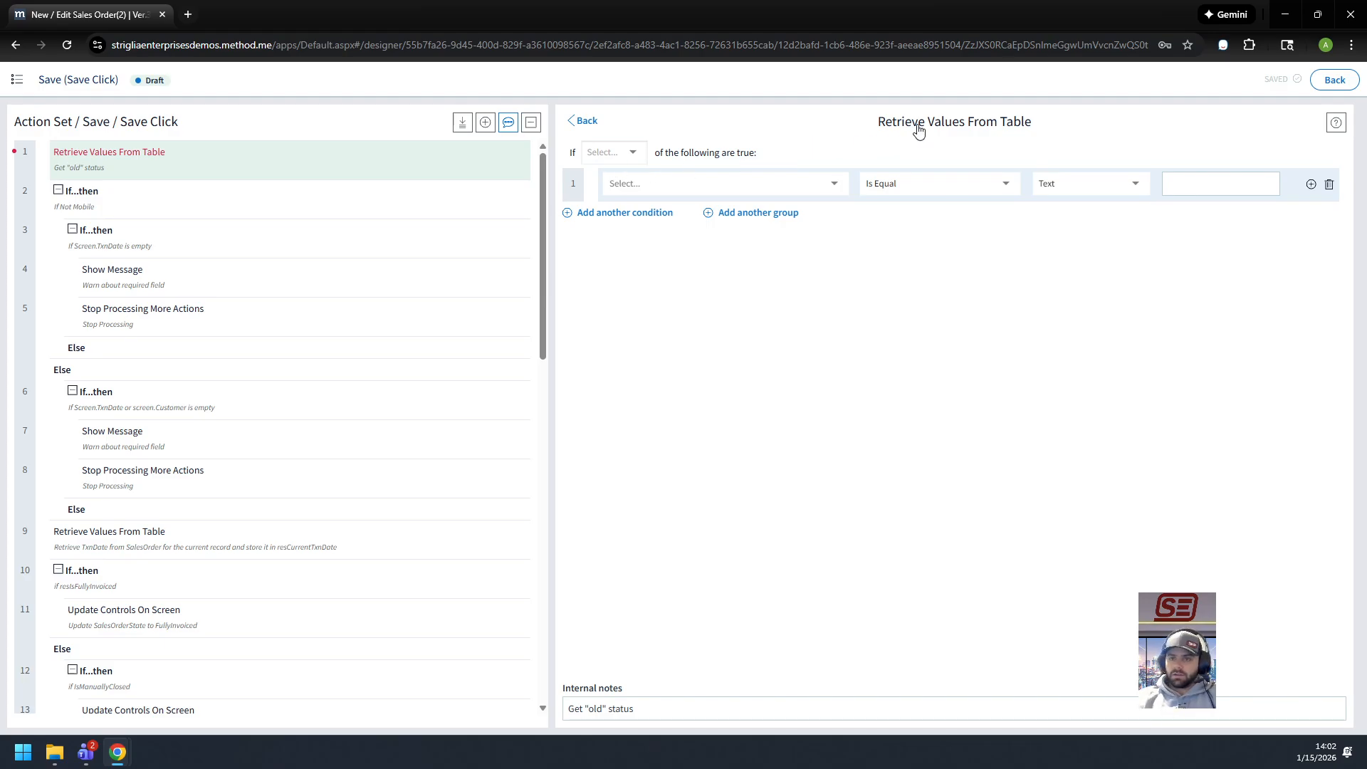
left_click(755, 193)
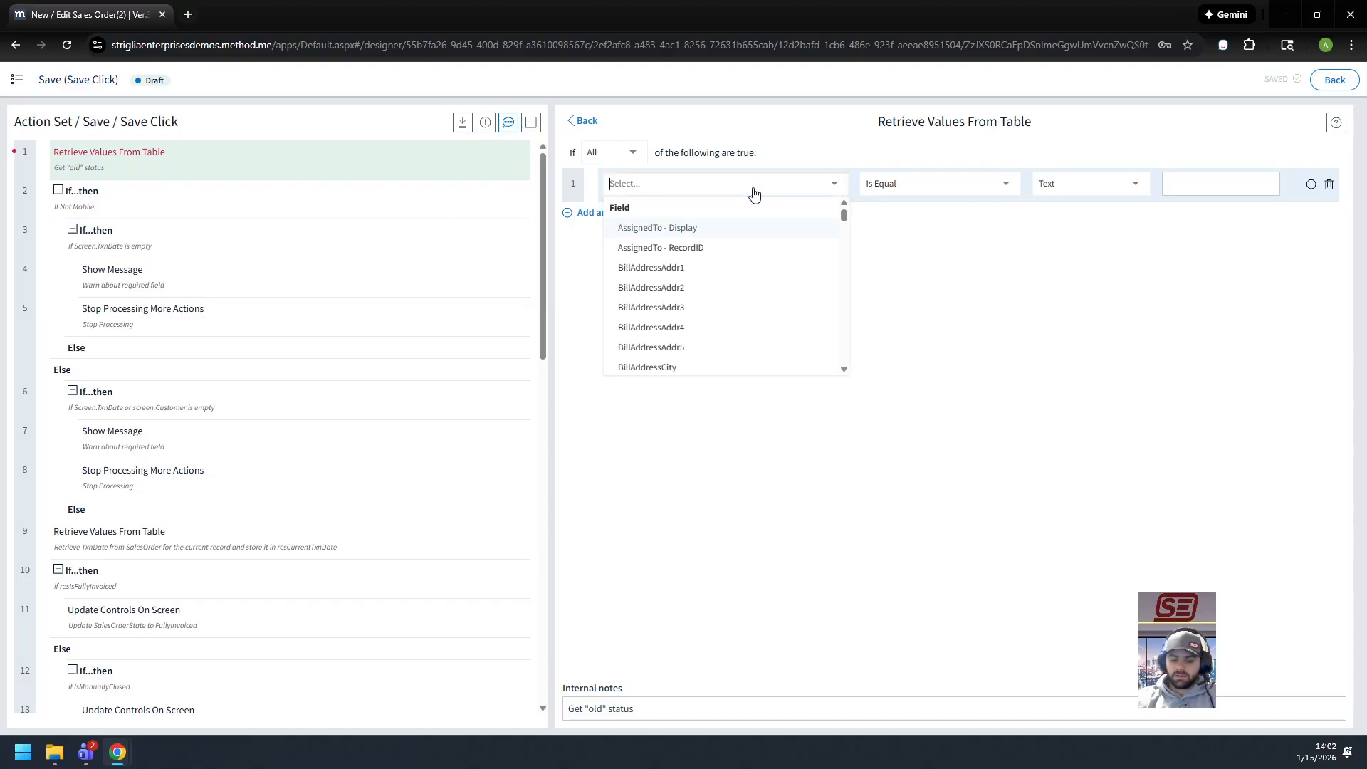
type("salesorder")
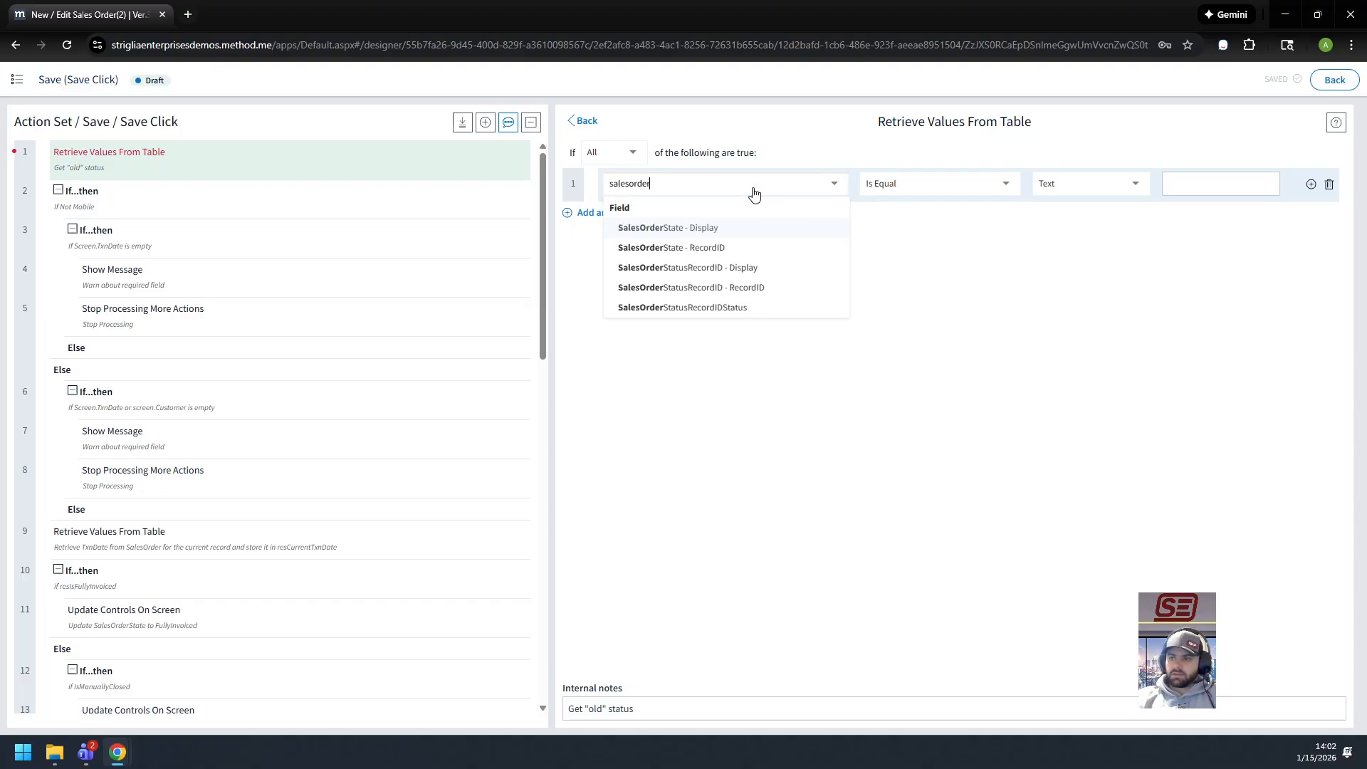
left_click(743, 309)
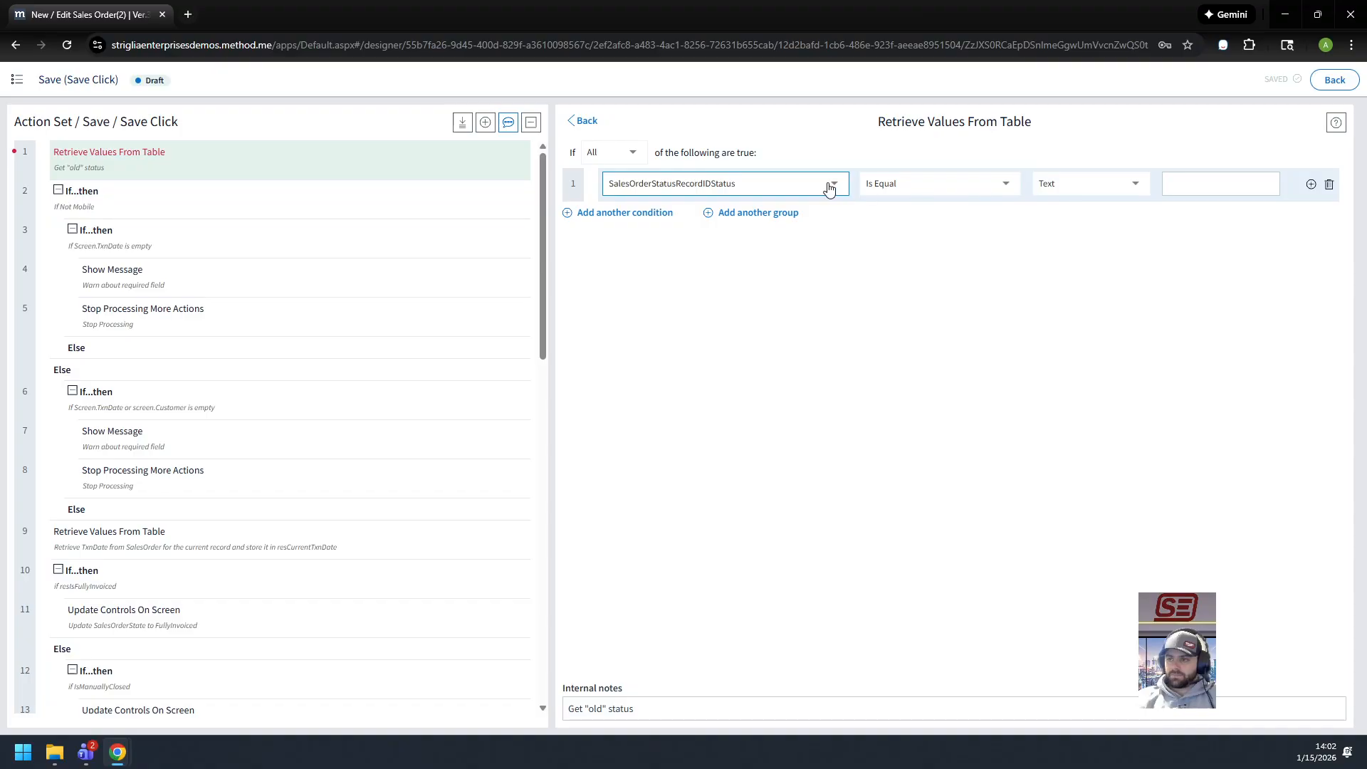
Step: Define the selection condition as RecordID Is Equal to Screen Active Record ID and return to the action's settings
left_click(777, 193)
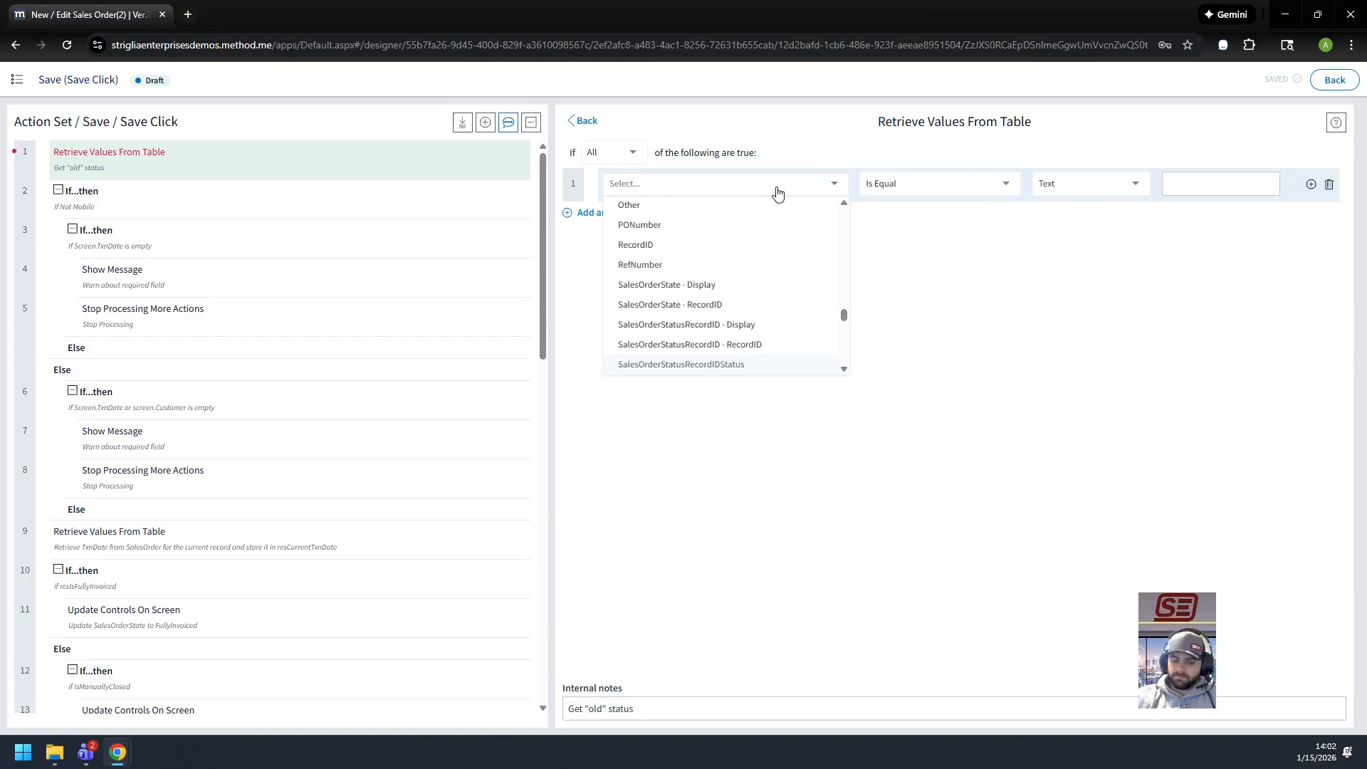
type("record")
left_click(666, 246)
left_click(1121, 187)
type("scree")
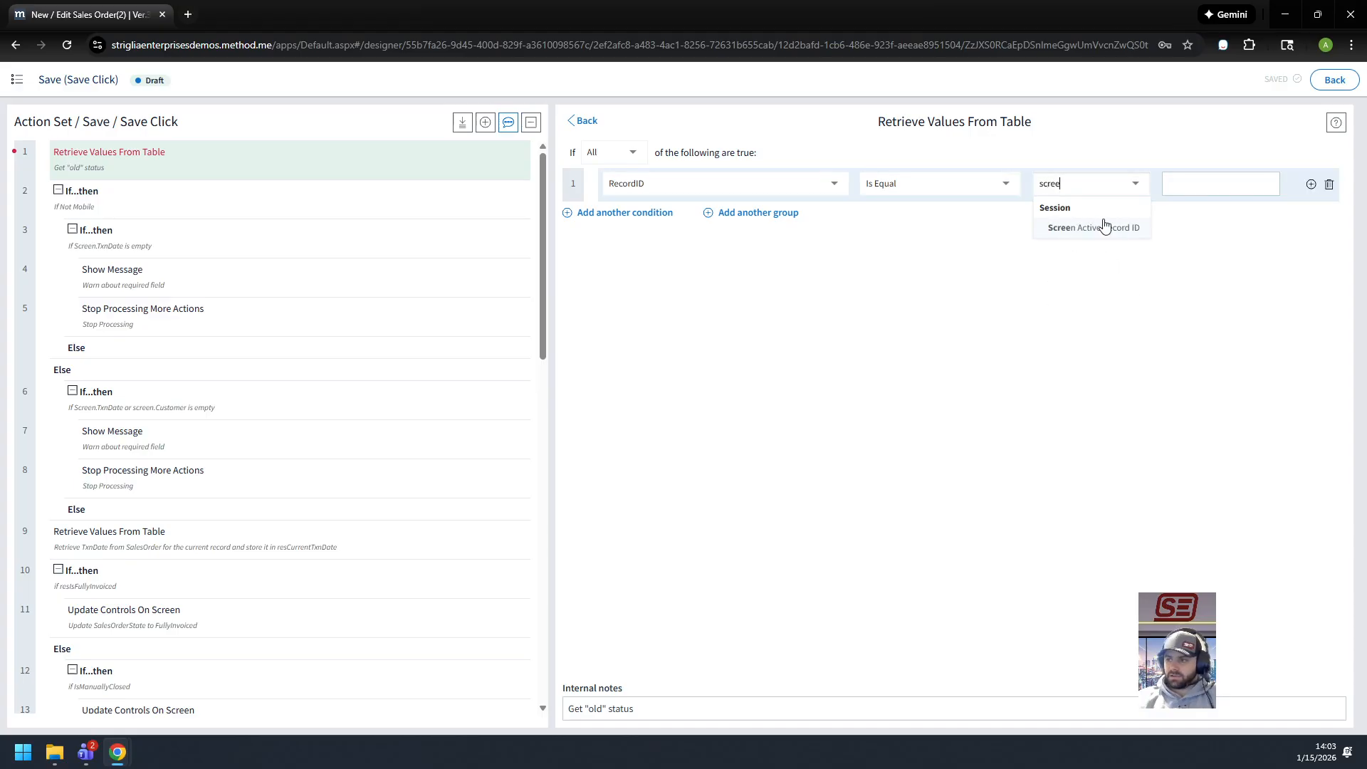
left_click(1105, 226)
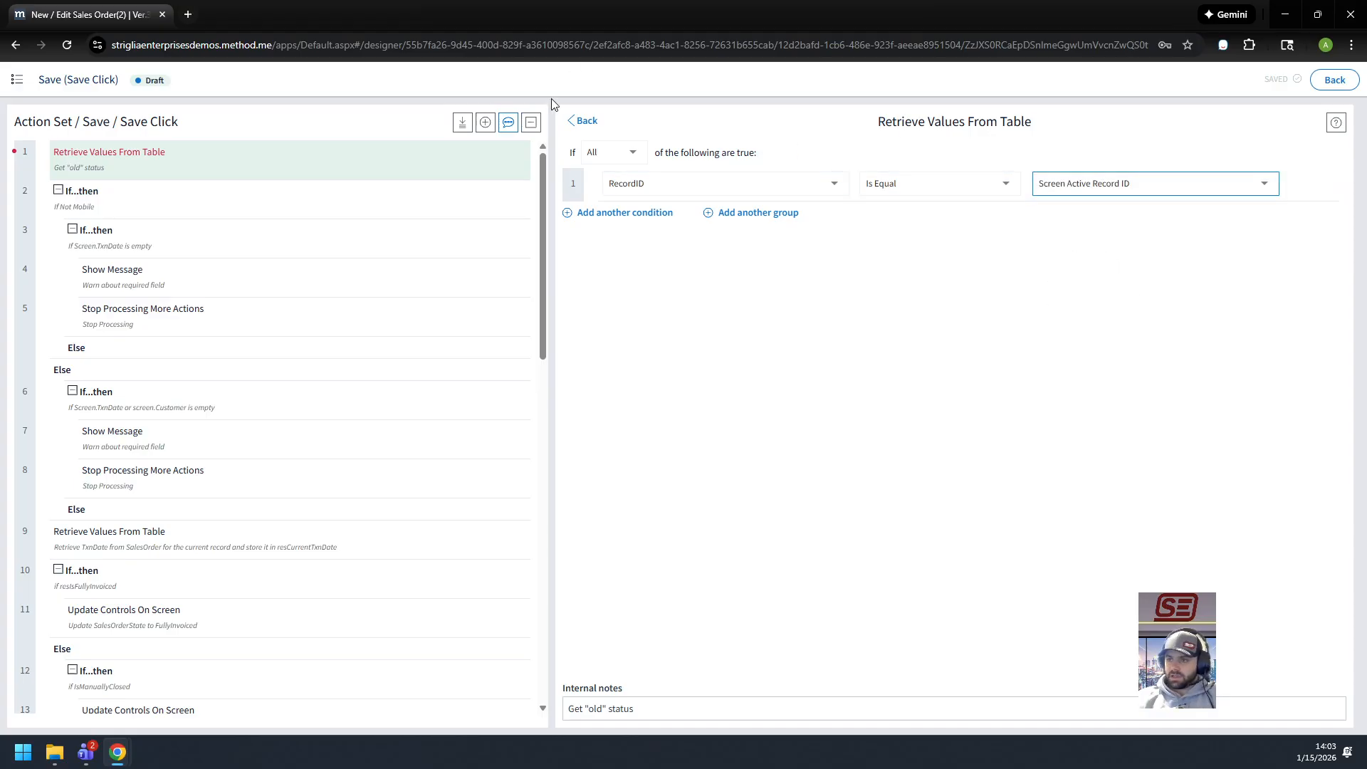
left_click(588, 121)
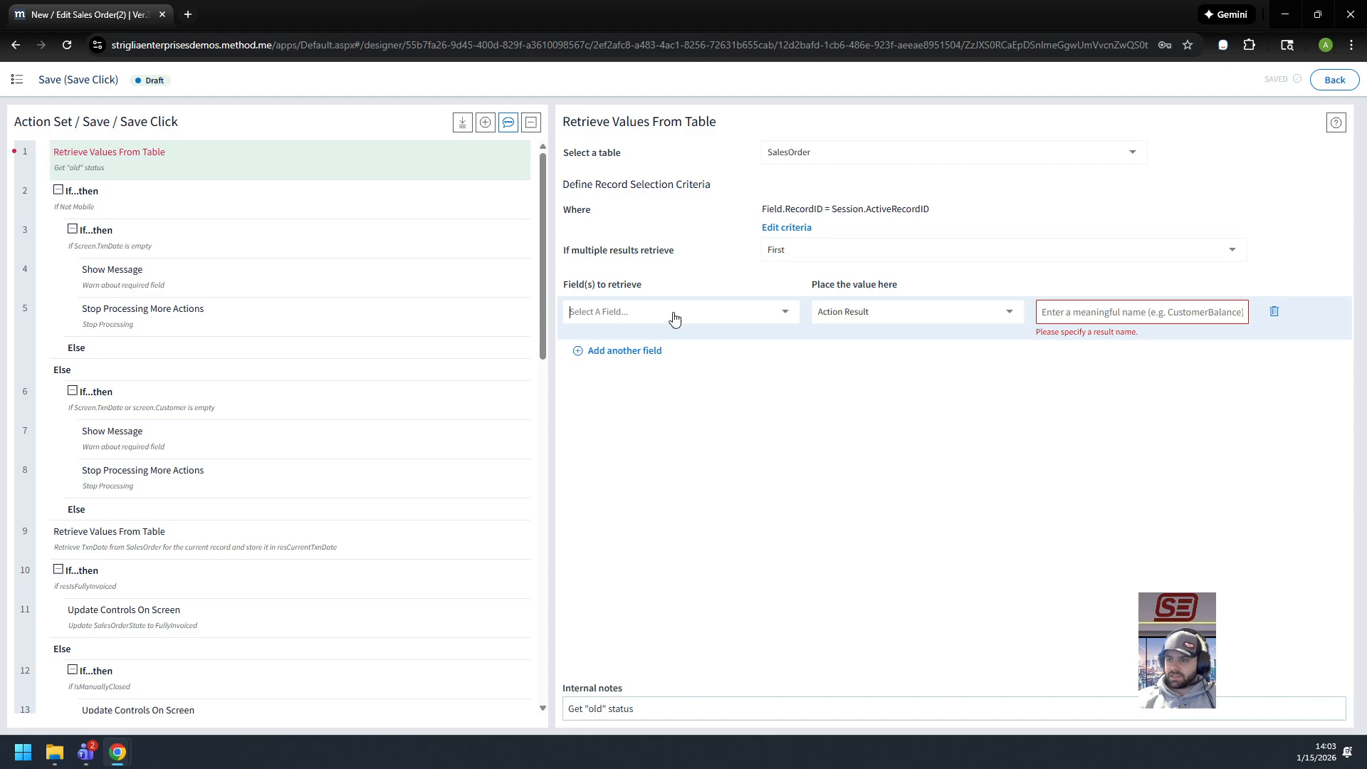
Step: Retrieve the SalesOrderStatusRecordIDStatus field into a new action result called resultOldStatus
type("salesorderst")
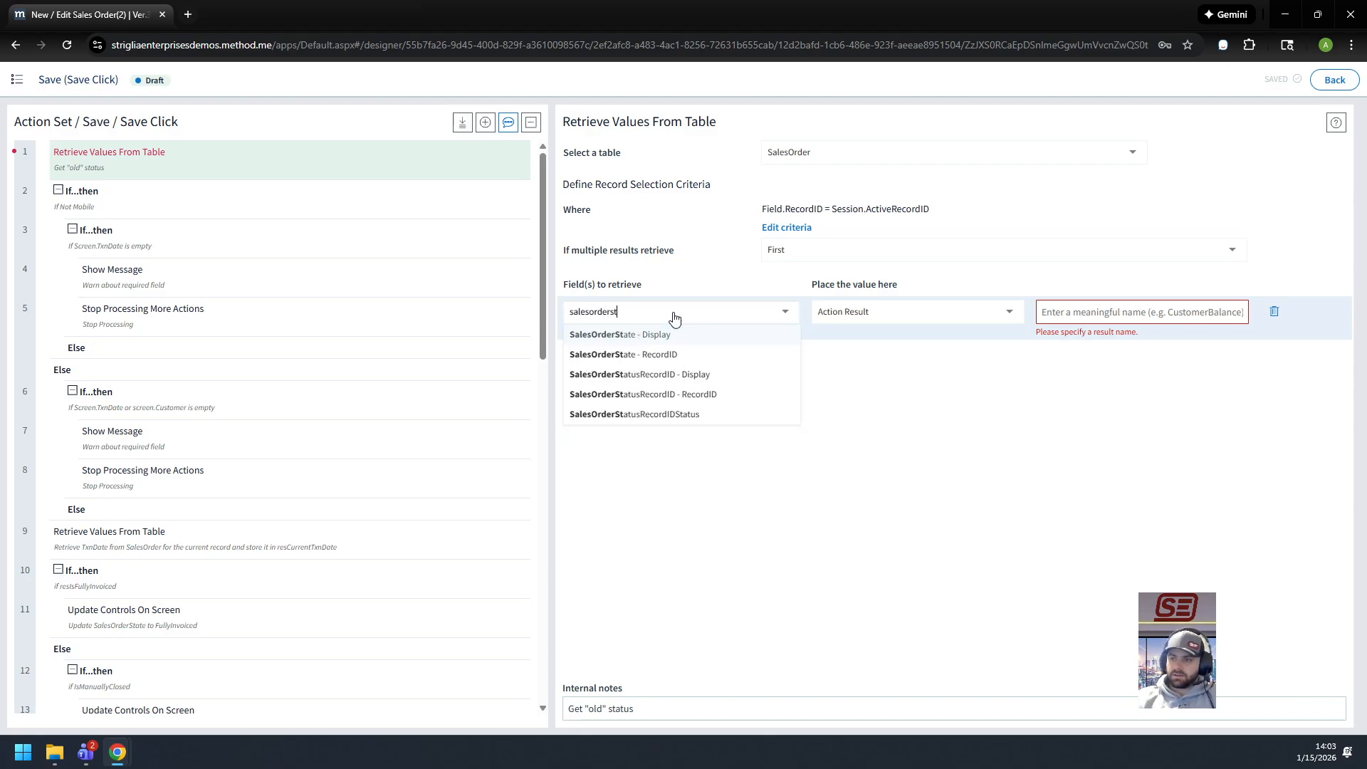
left_click(682, 415)
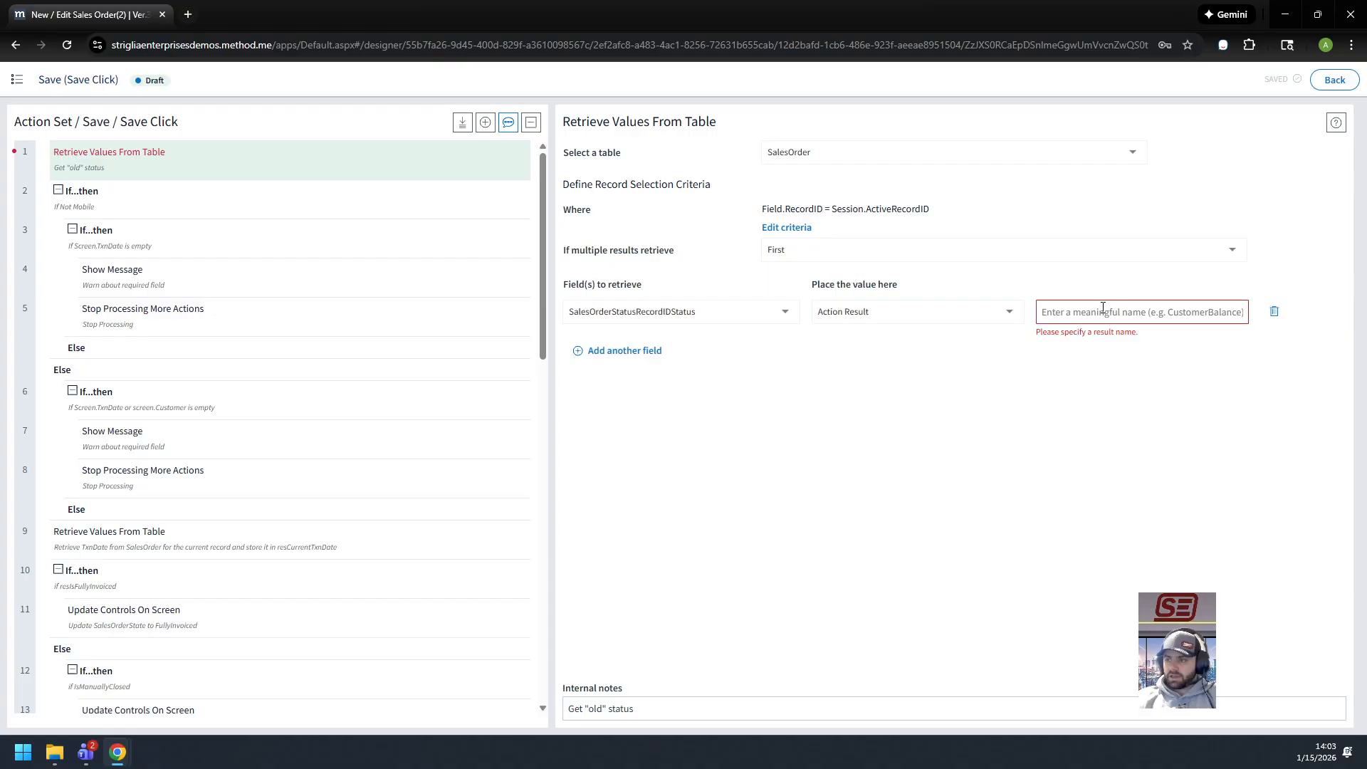
left_click(1111, 302)
type("resultOldStas")
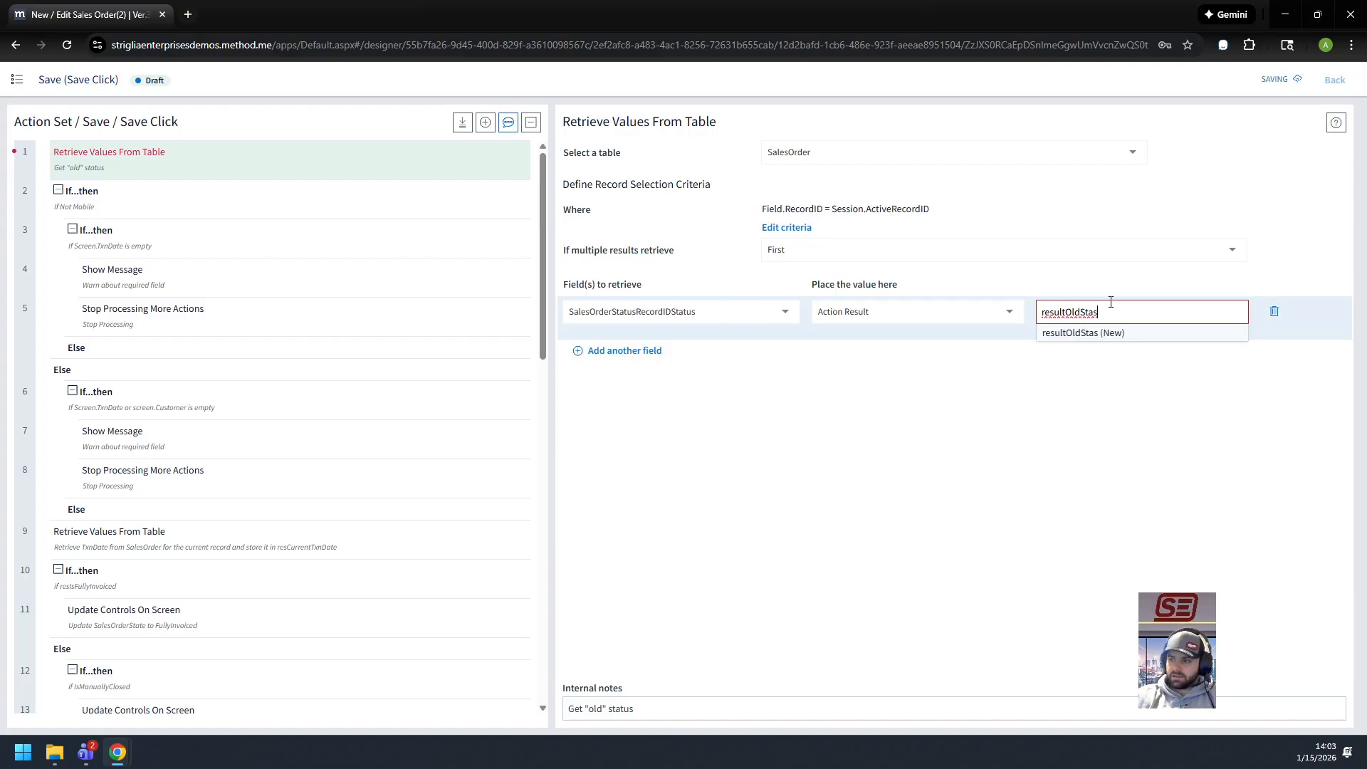
key("BackSpace")
type("tus")
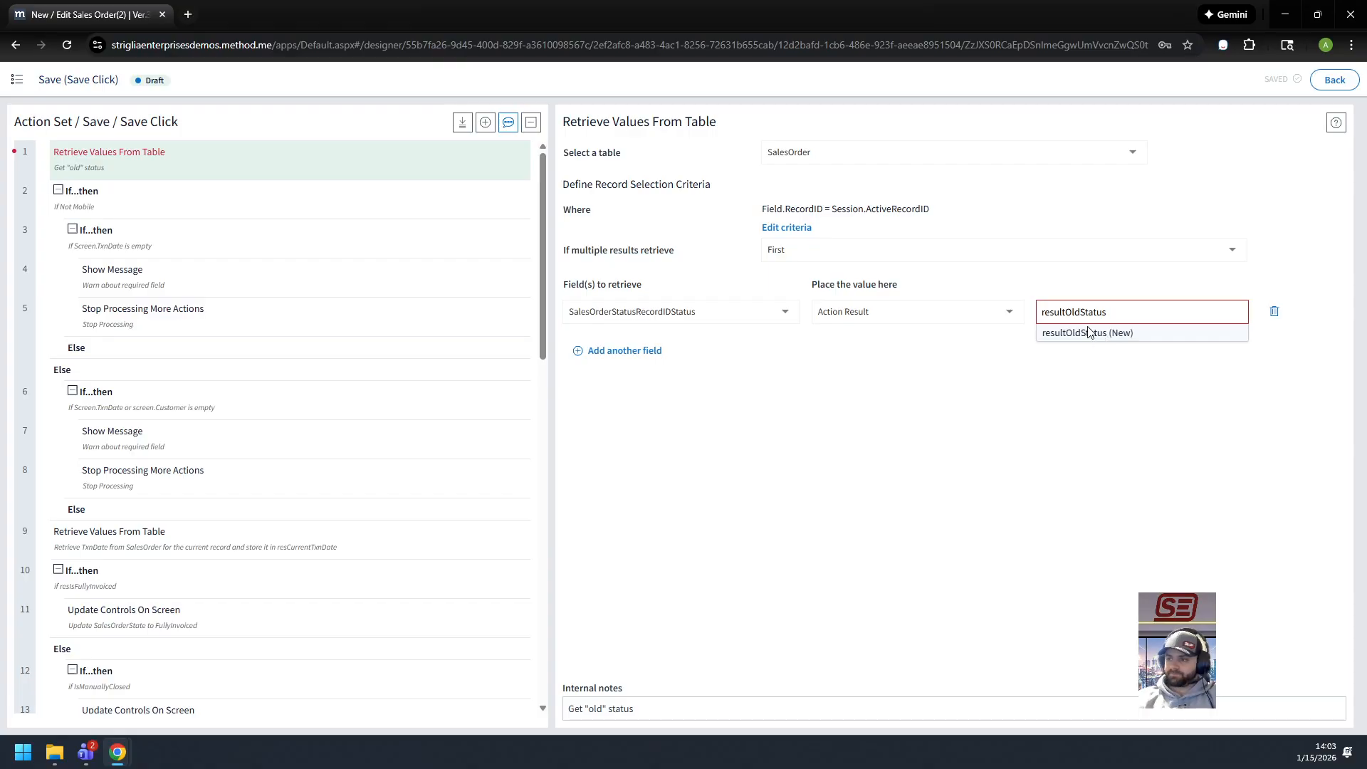
left_click(1019, 356)
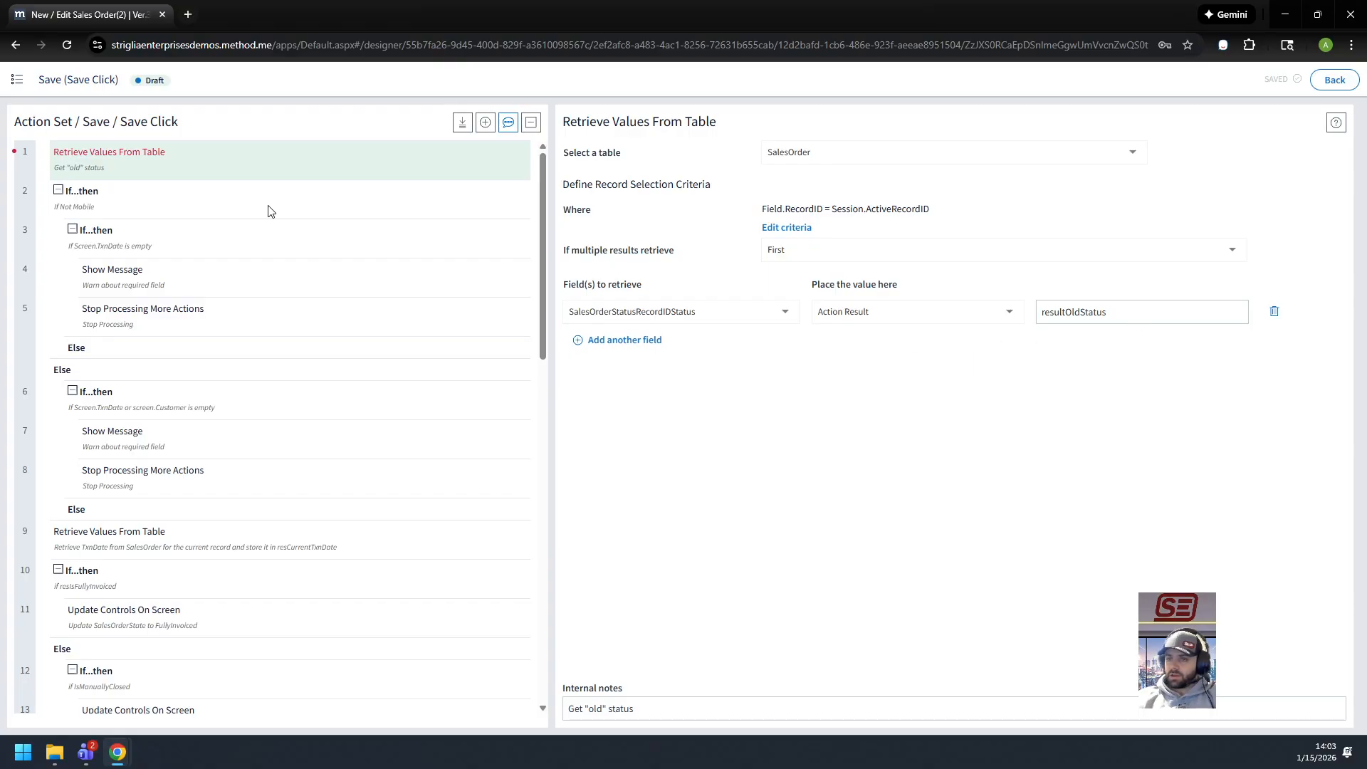
Step: Look through the actions after Save All and inspect the Update Controls On Screen action noted "Enter resultTotalAmount on screen"
scroll(315, 297, "down", 10)
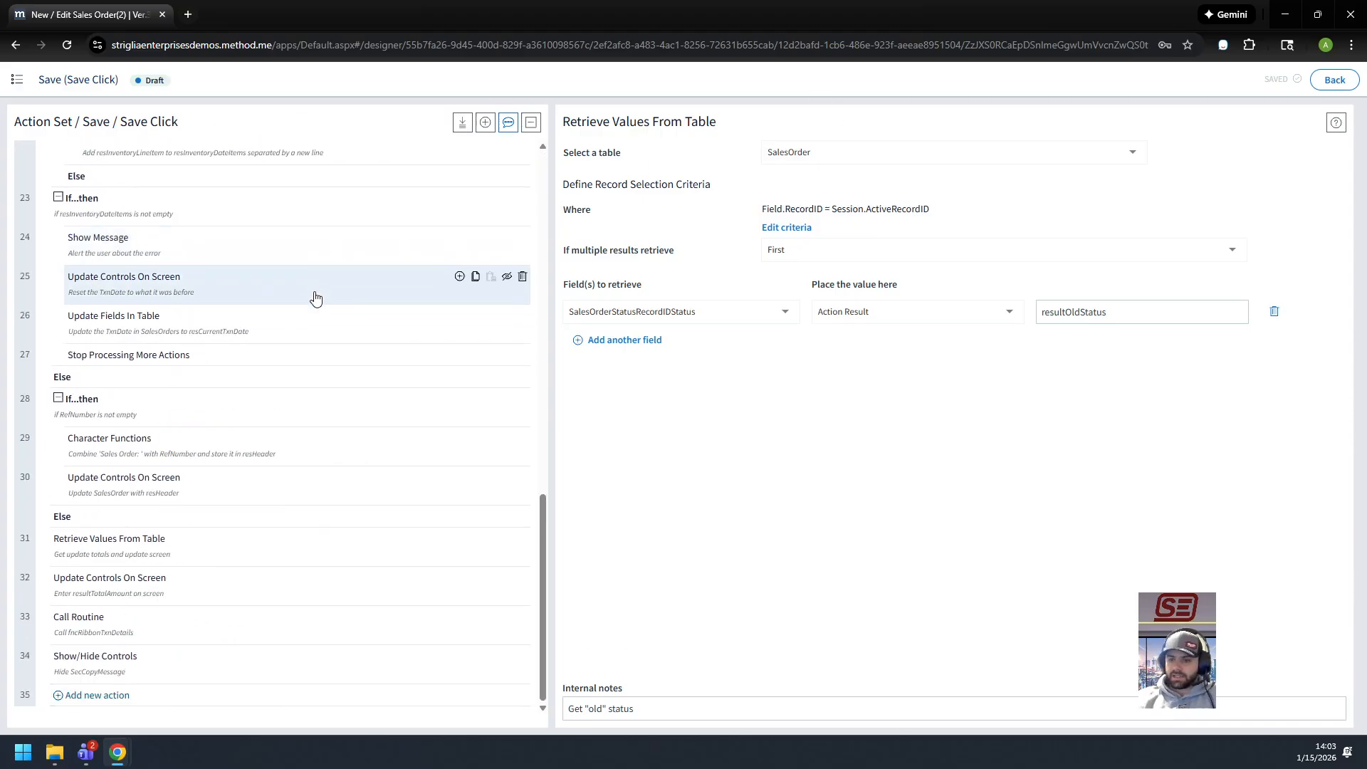
scroll(129, 356, "up", 5)
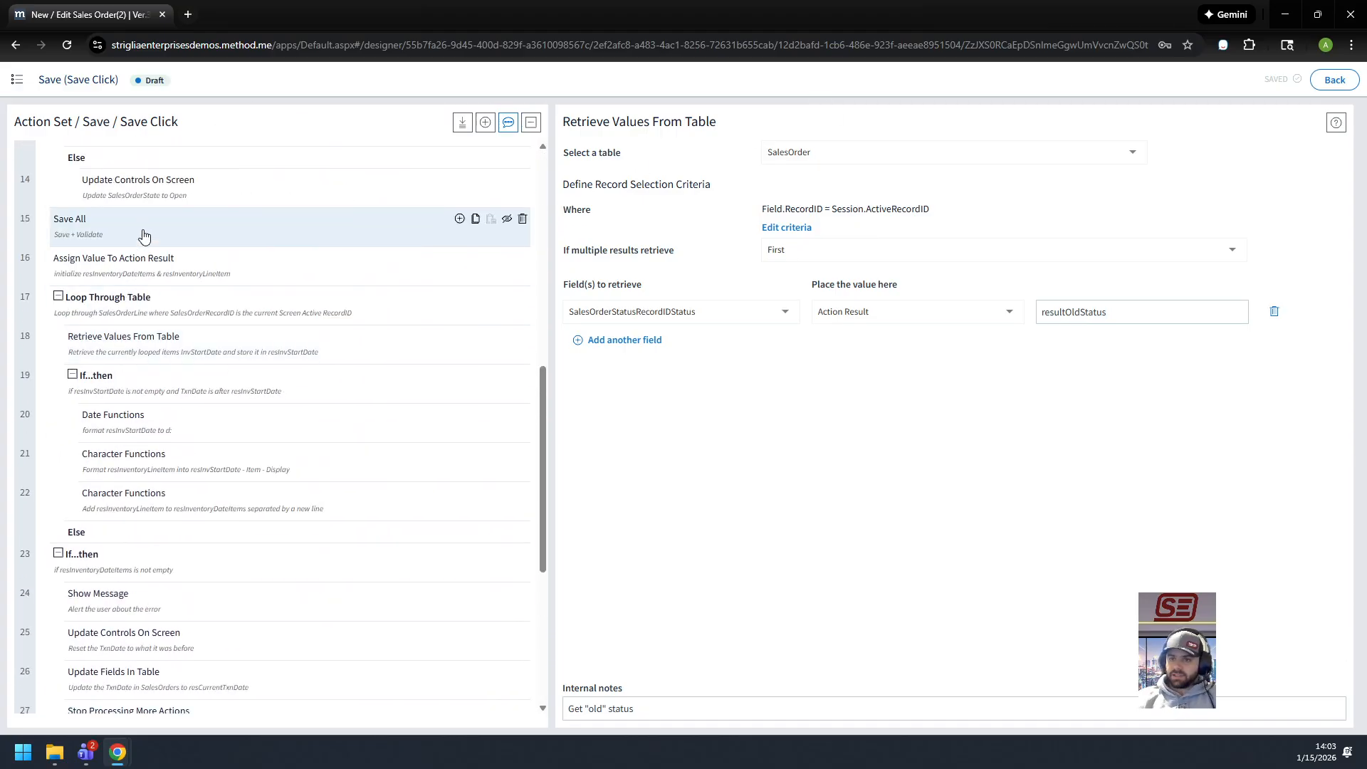
scroll(206, 409, "down", 5)
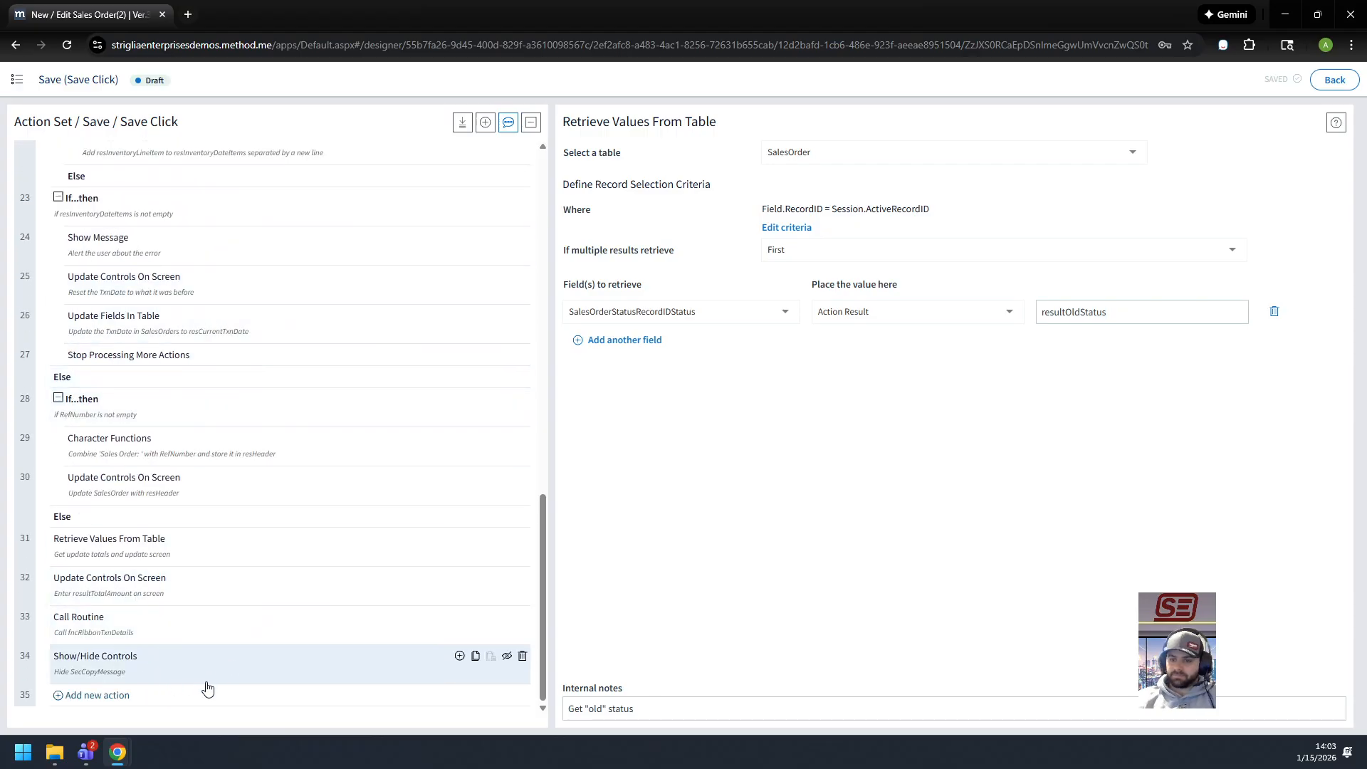
scroll(196, 334, "up", 3)
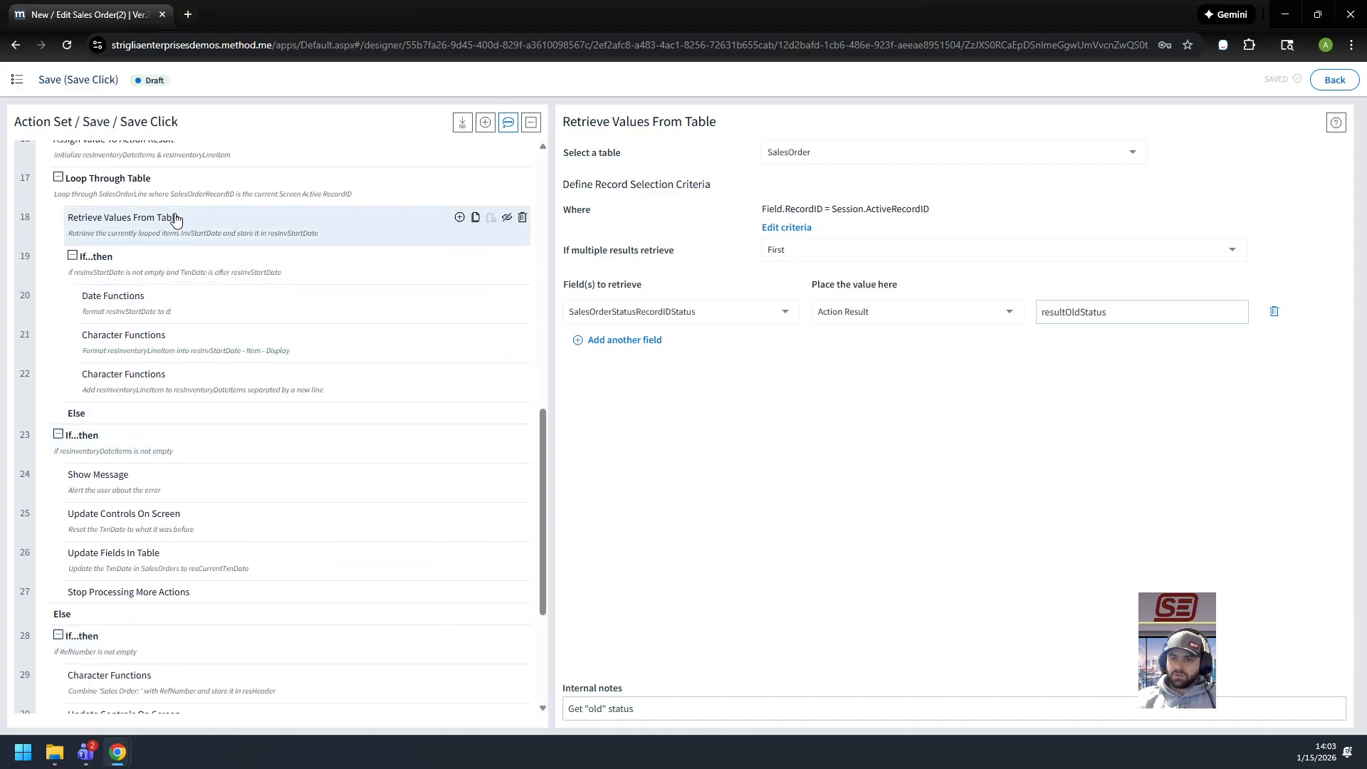
scroll(207, 345, "down", 4)
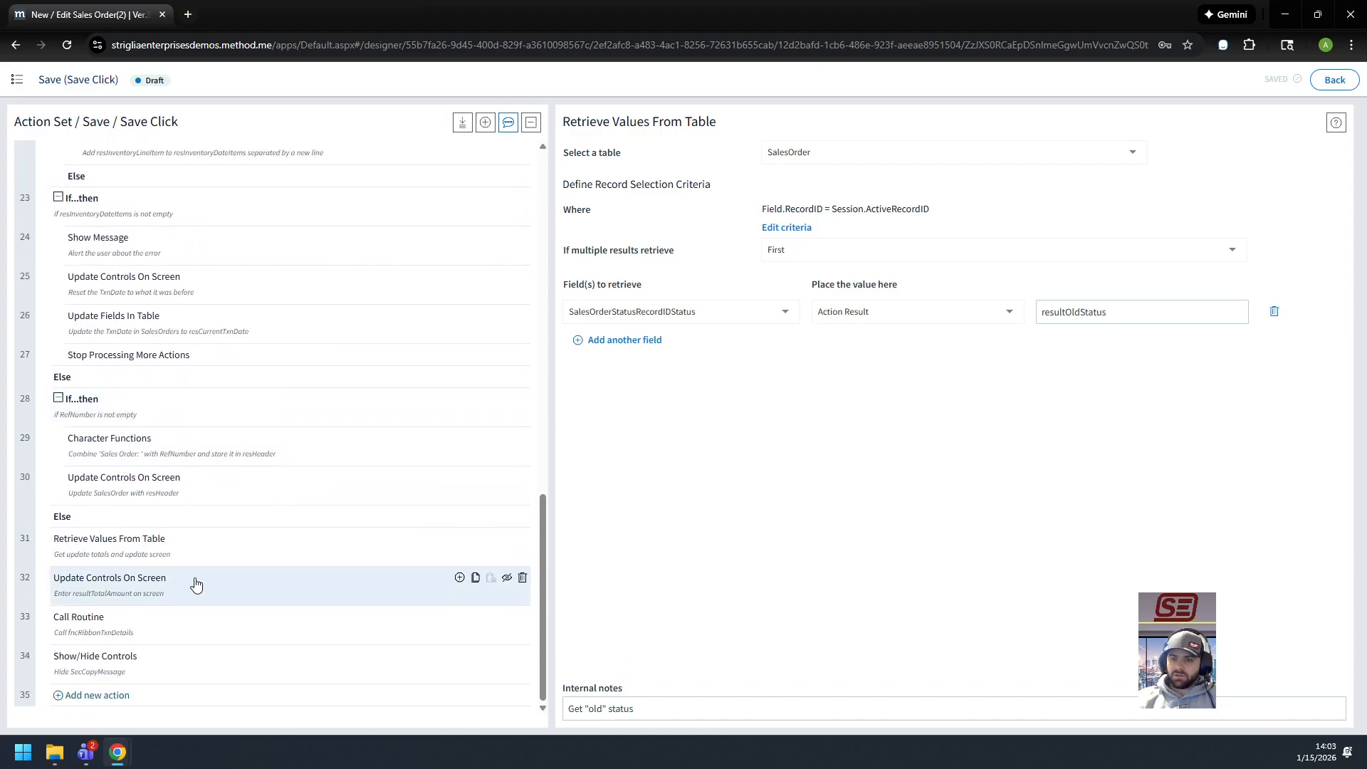
left_click(234, 589)
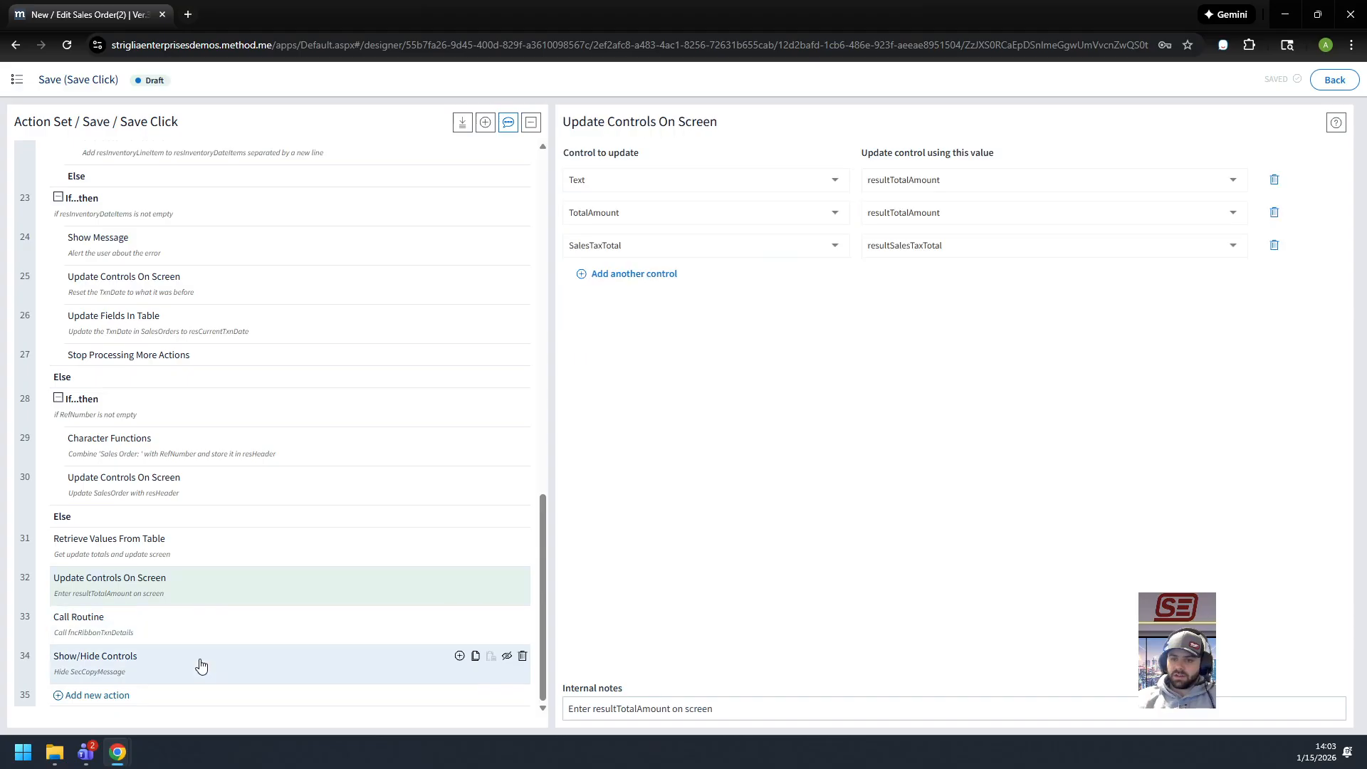
Step: Inspect the Show/Hide Controls action noted "Hide SecCopyMessage" and the Show Message action noted "Alert the user about the error"
left_click(242, 654)
scroll(168, 445, "up", 5)
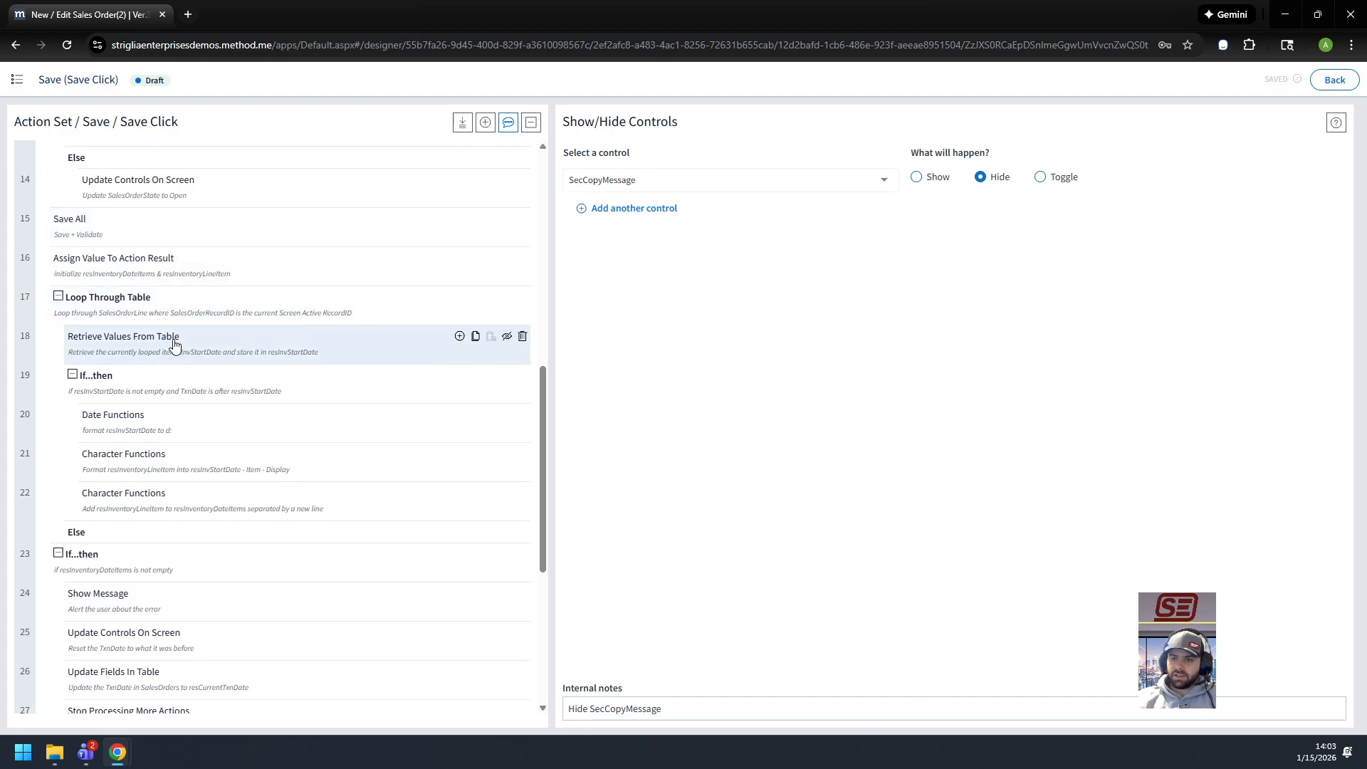
scroll(171, 441, "down", 2)
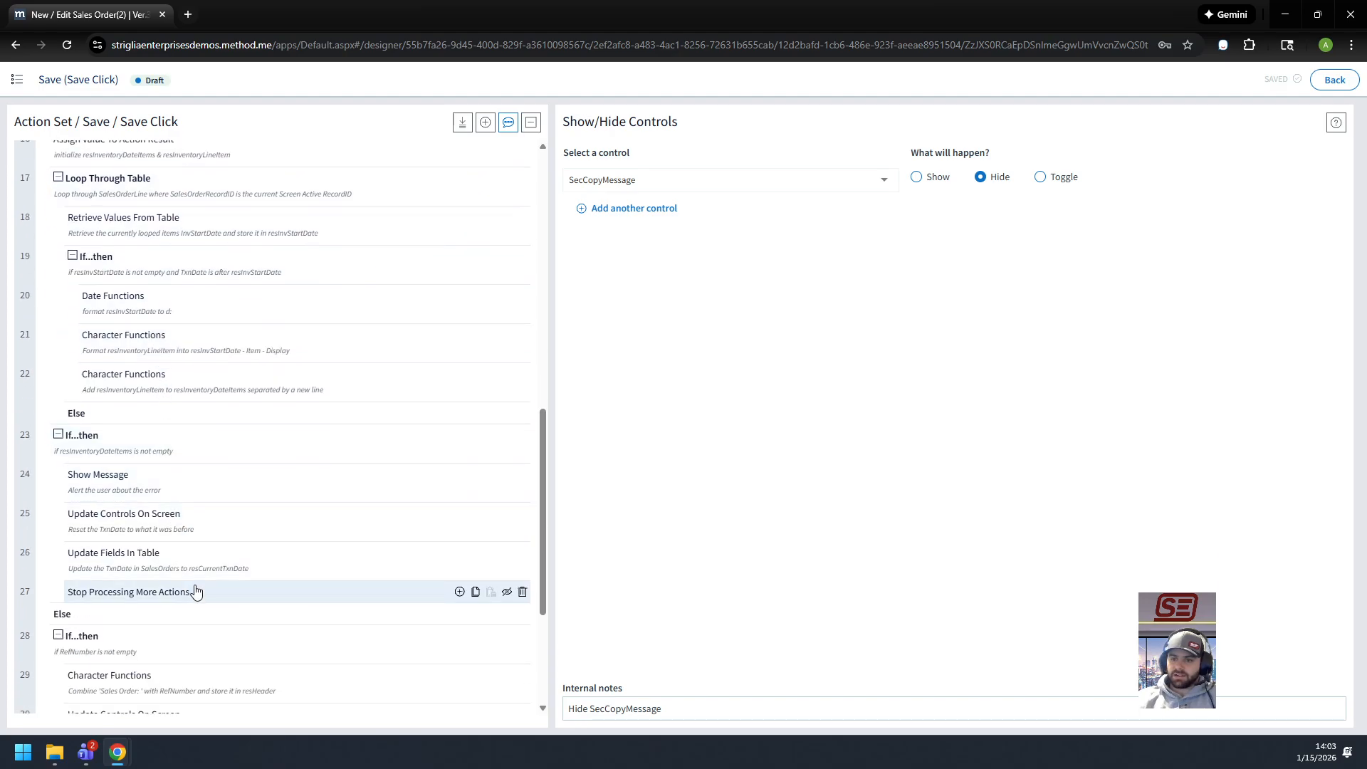
left_click(198, 498)
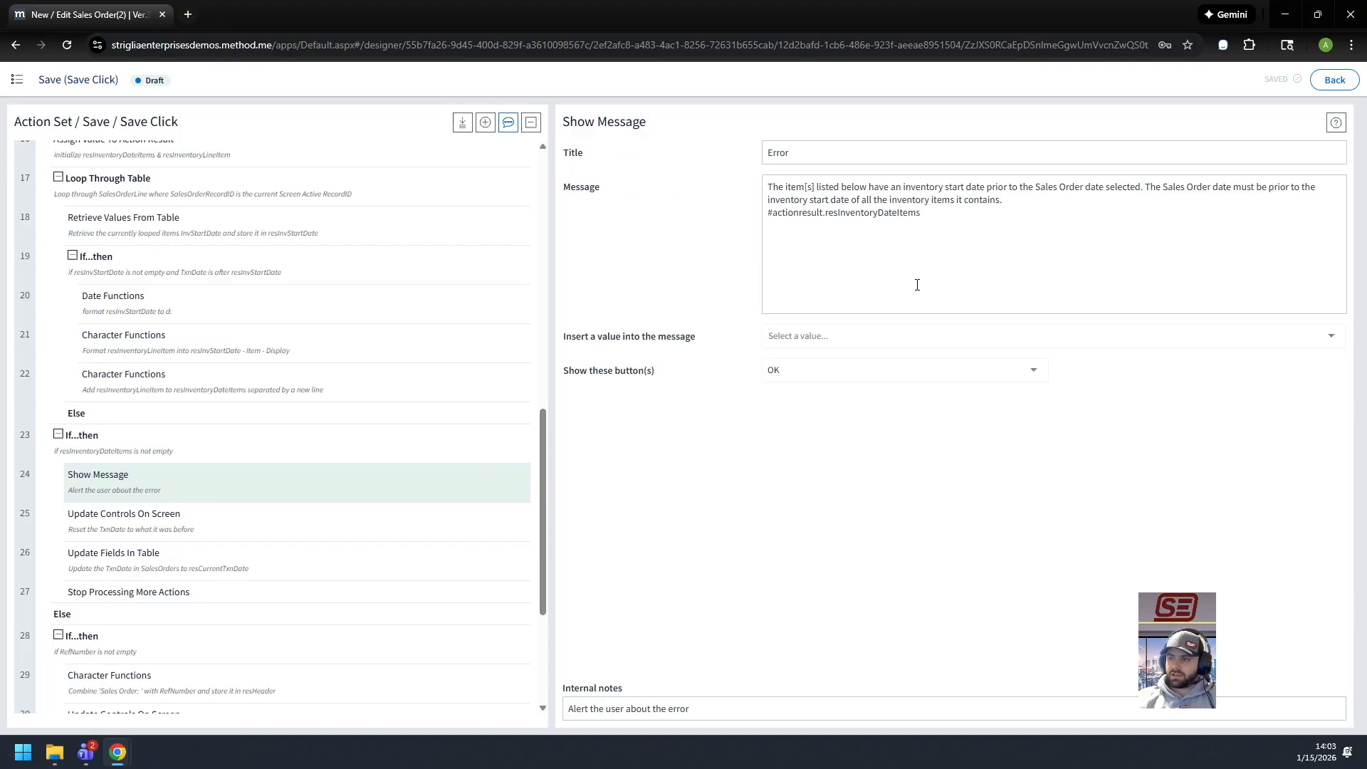
scroll(180, 640, "down", 3)
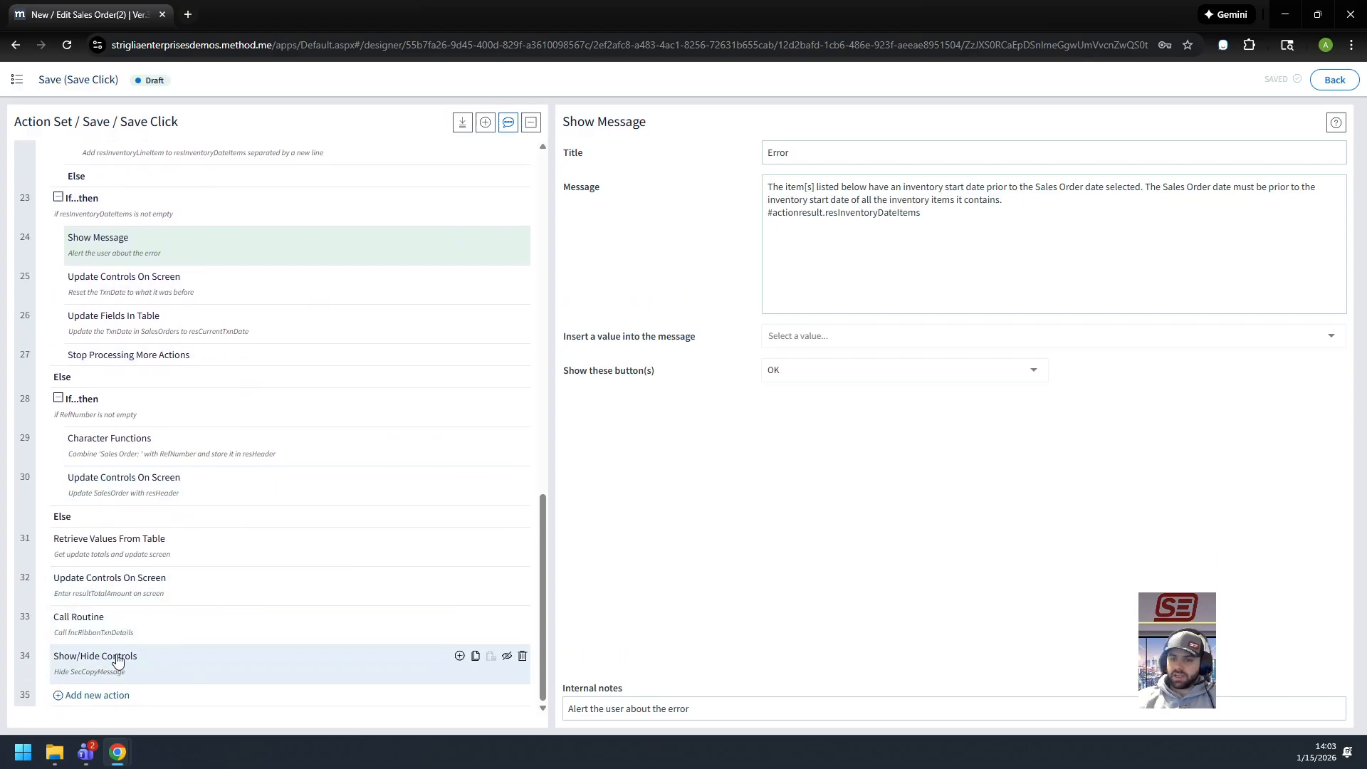
Step: Add a Conditional Statement at the end of the action set with the internal note "If sales order changed to complete"
left_click(156, 702)
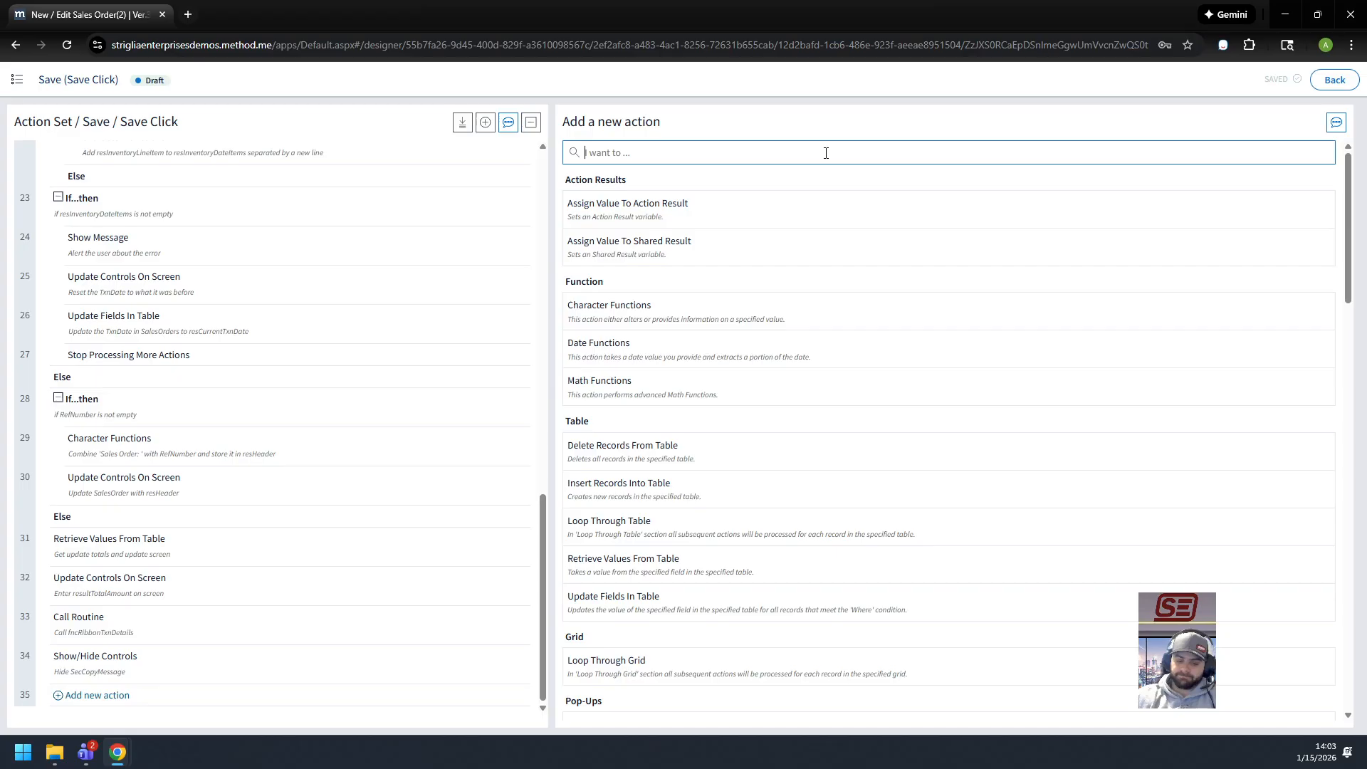
type("cond")
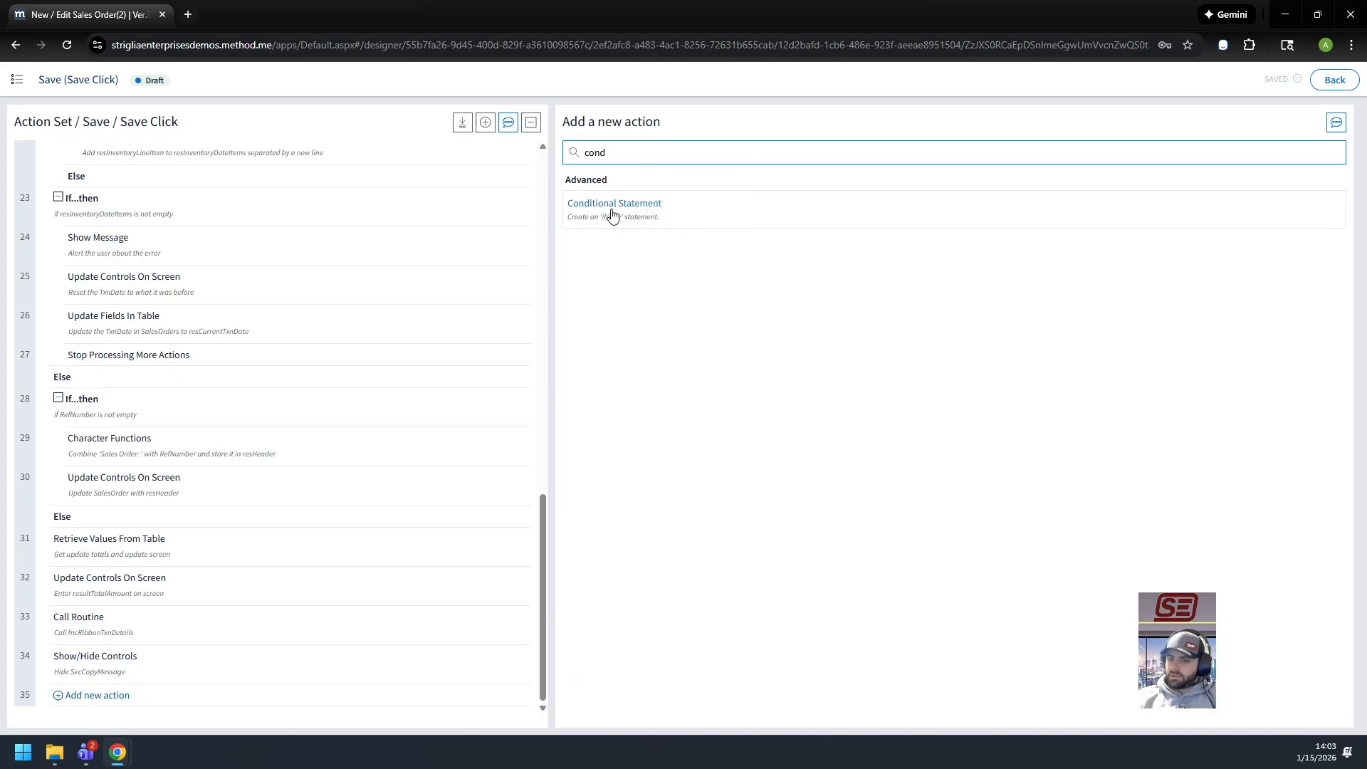
key("Return")
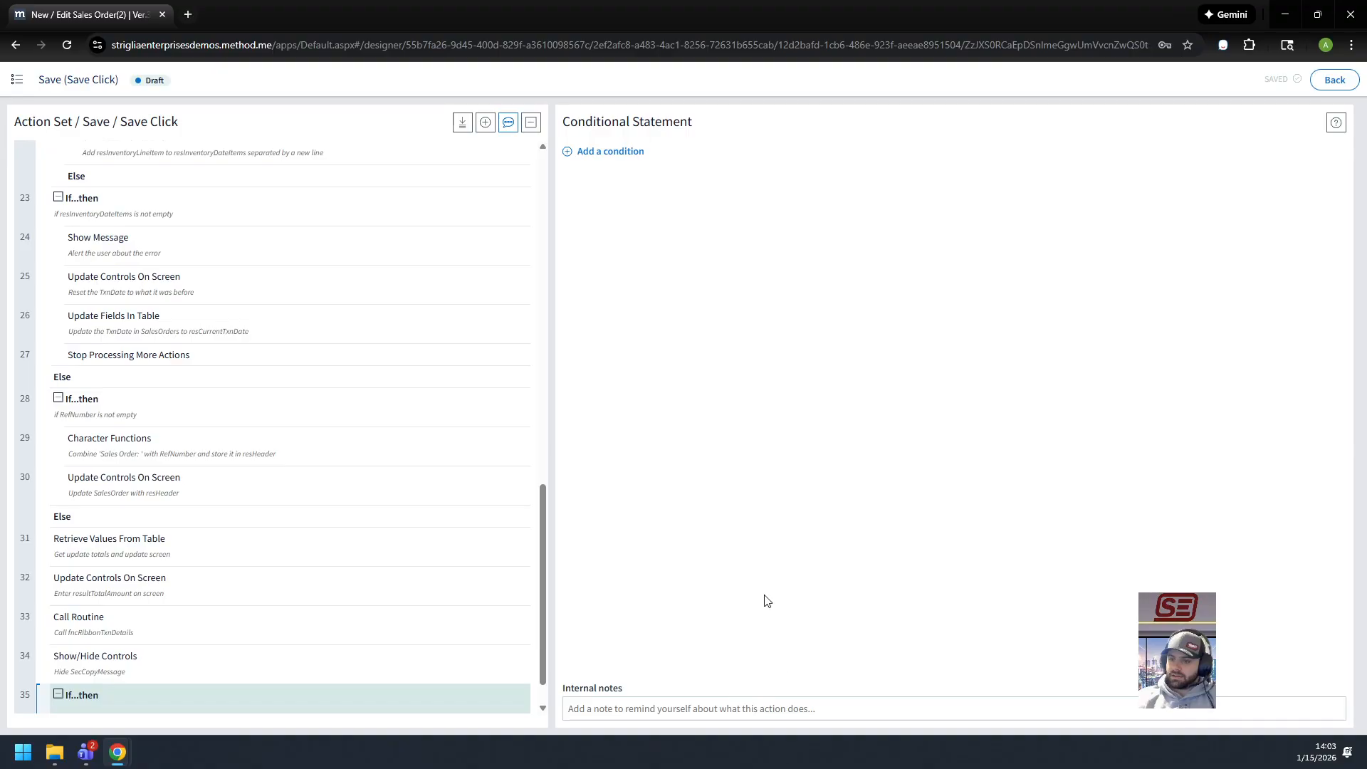
left_click(668, 708)
type("If s")
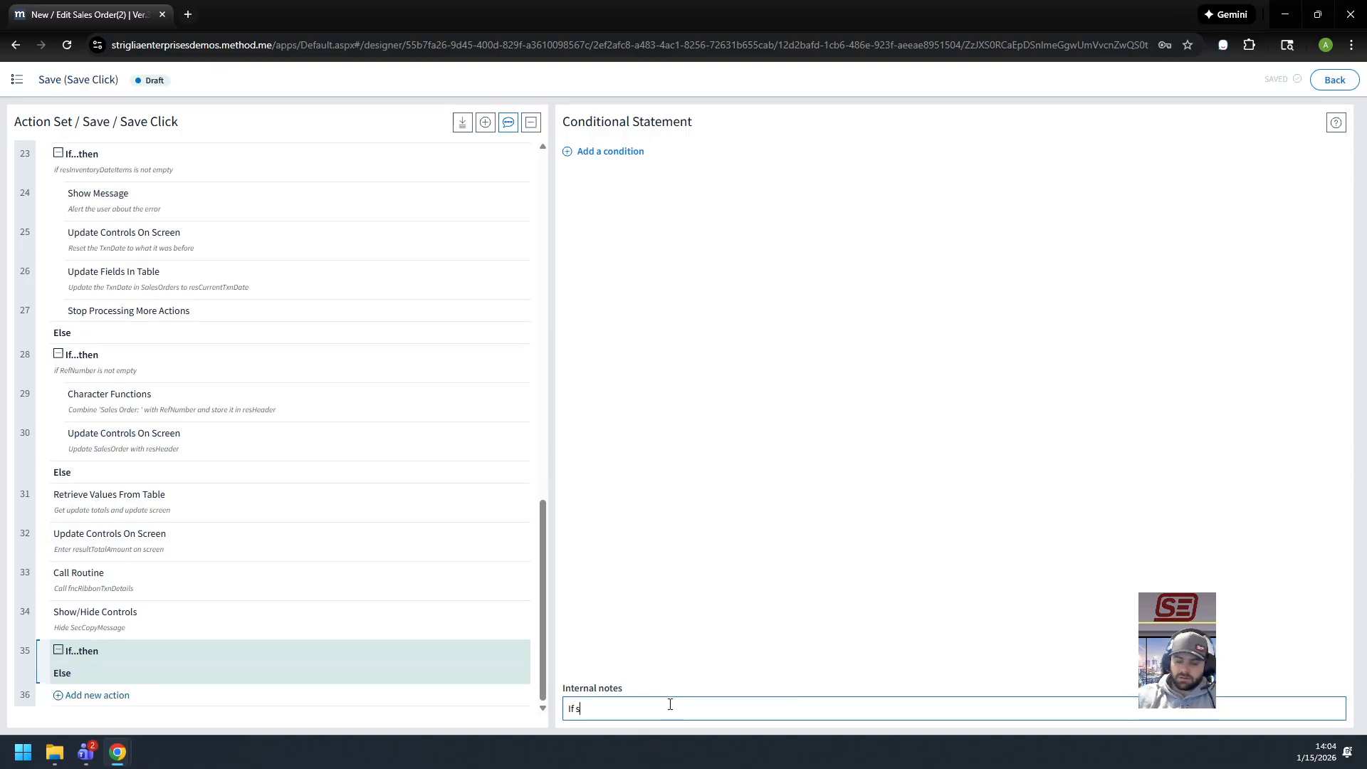
type("ales order chang")
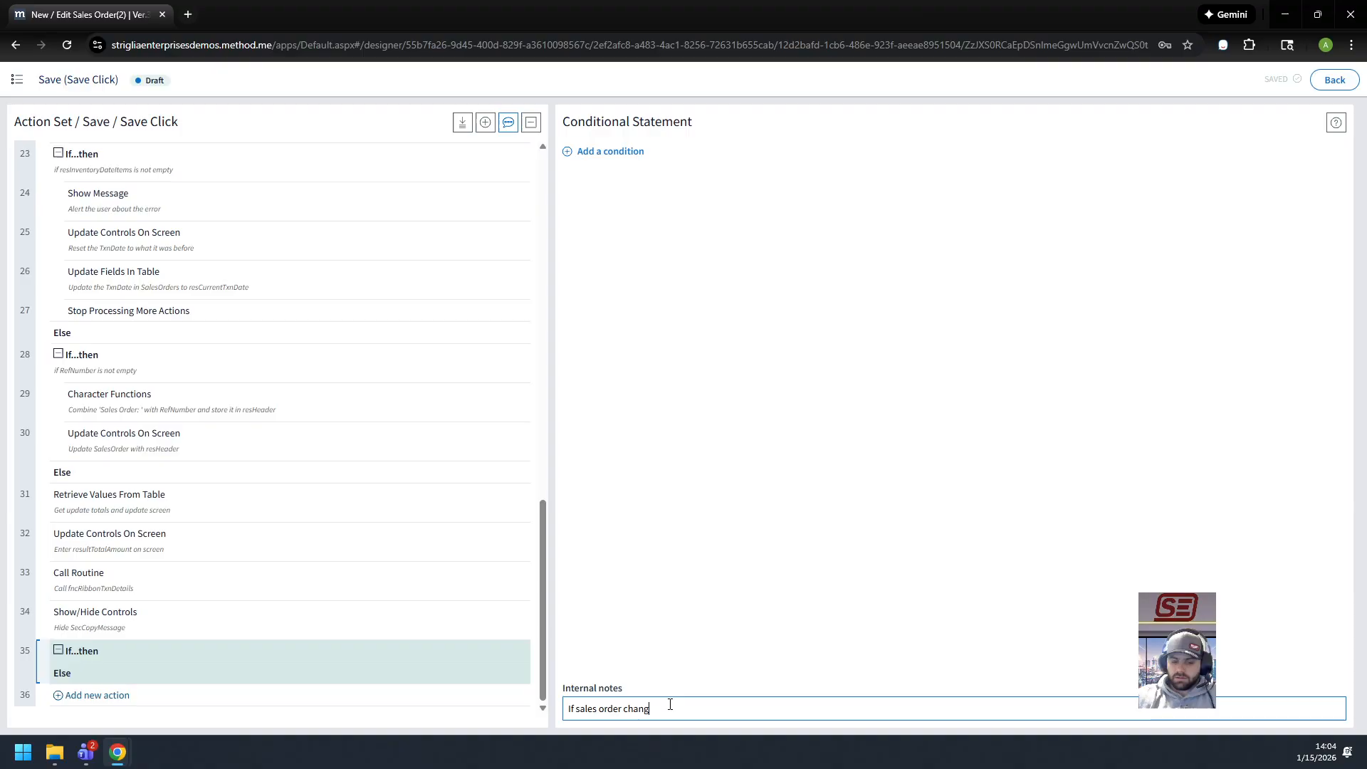
type("ed to closed")
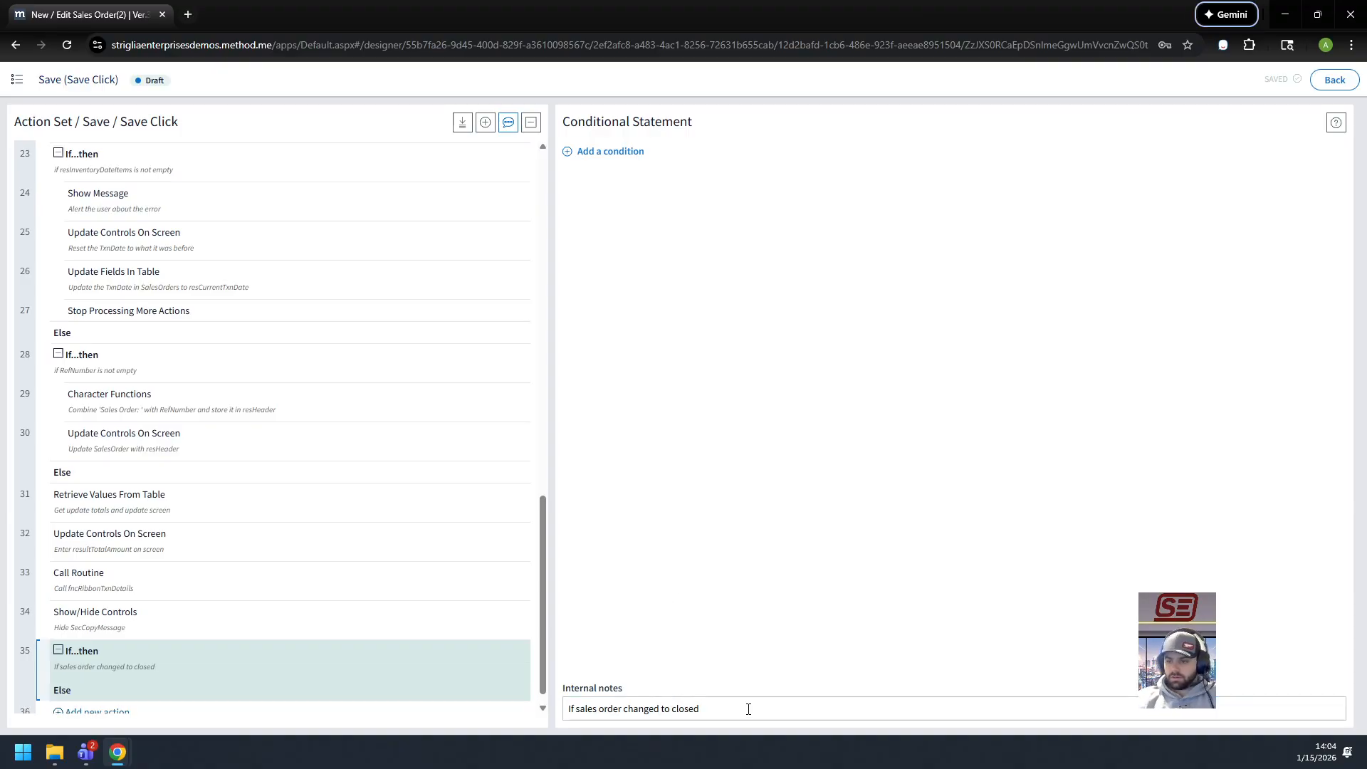
type("te")
left_click(727, 694)
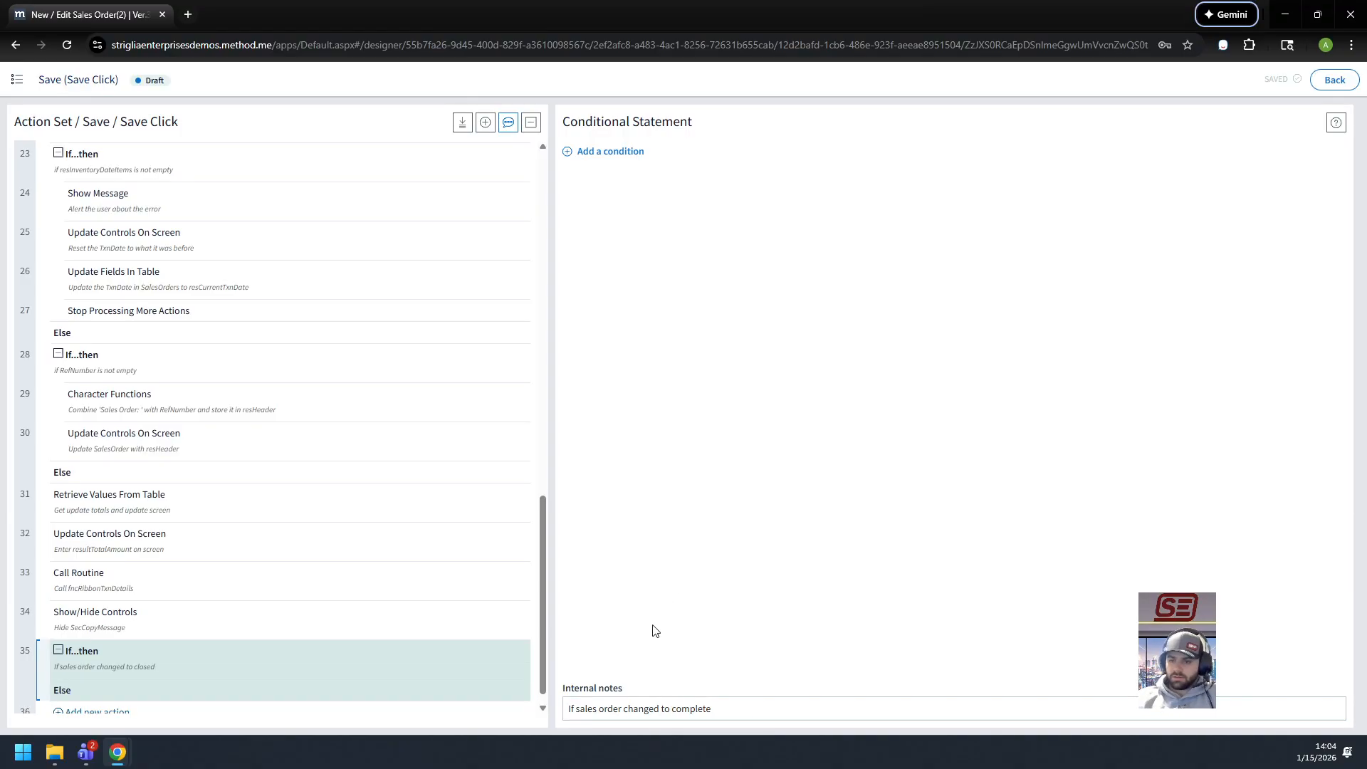
Step: Define the first condition of the statement as resultOldStatus Is Not Equal to the text "Complete"
left_click(614, 153)
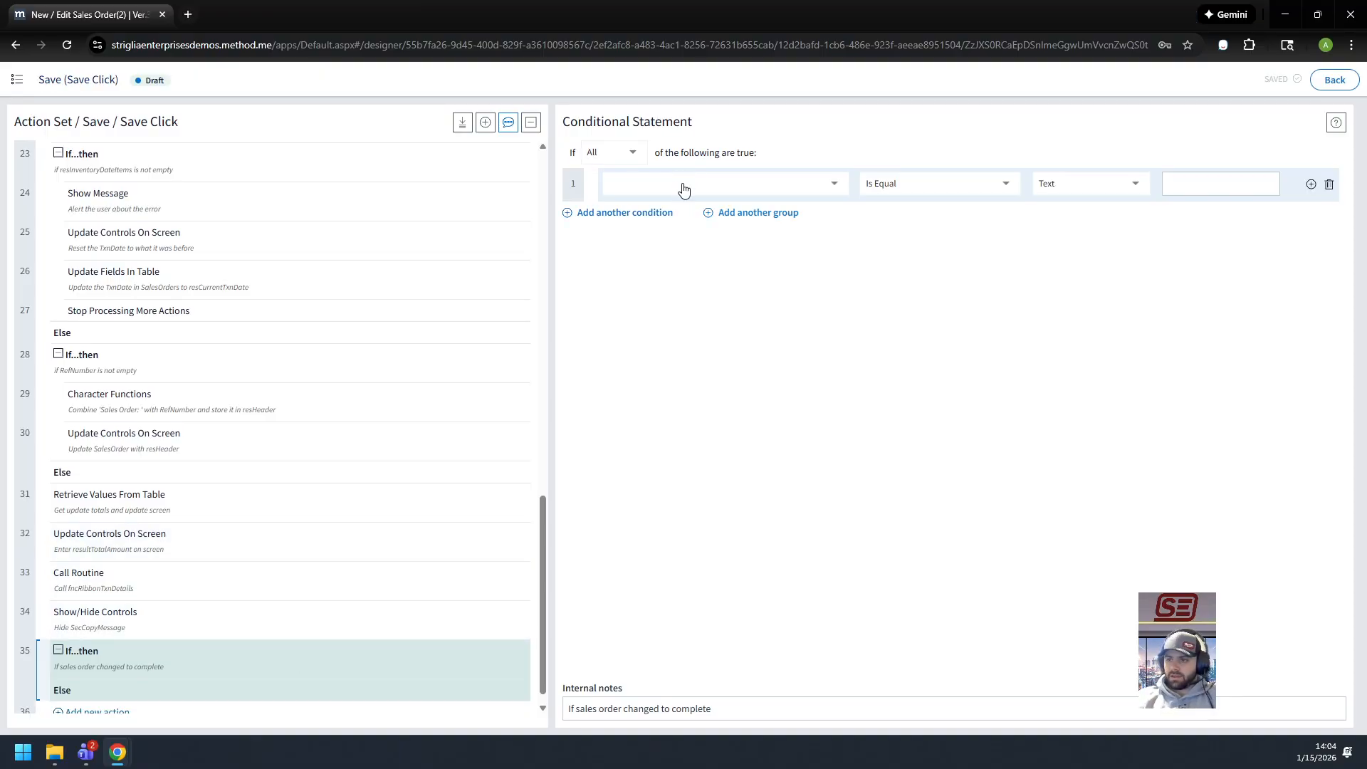
left_click(682, 187)
type("resulto")
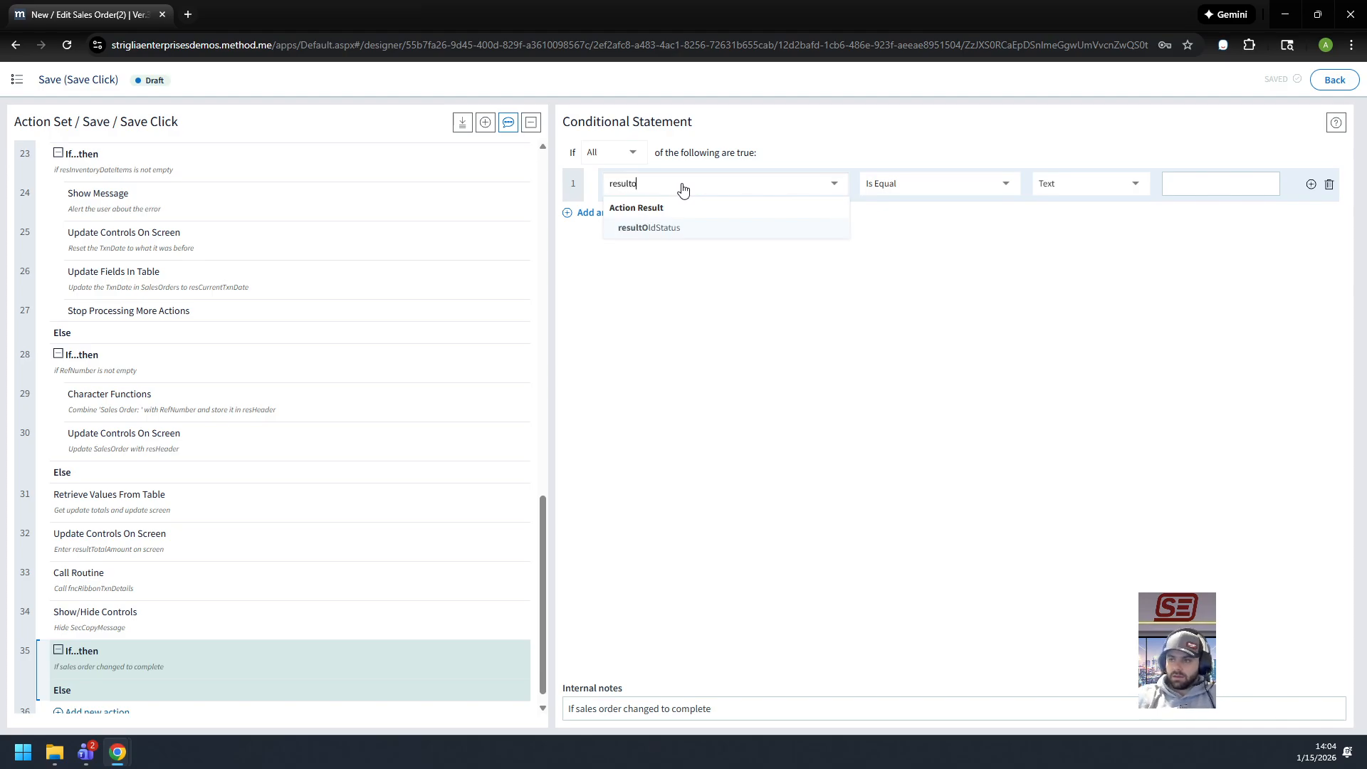
key("Return")
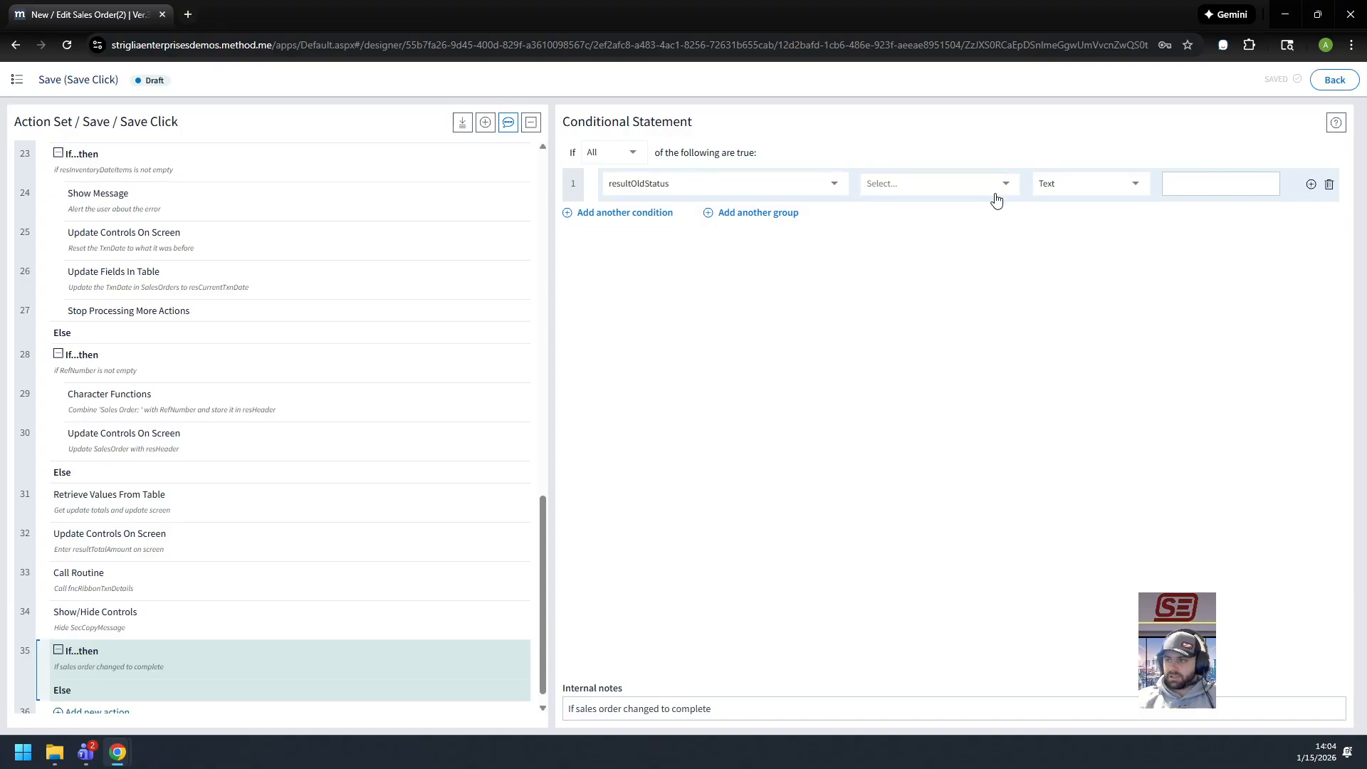
left_click(996, 192)
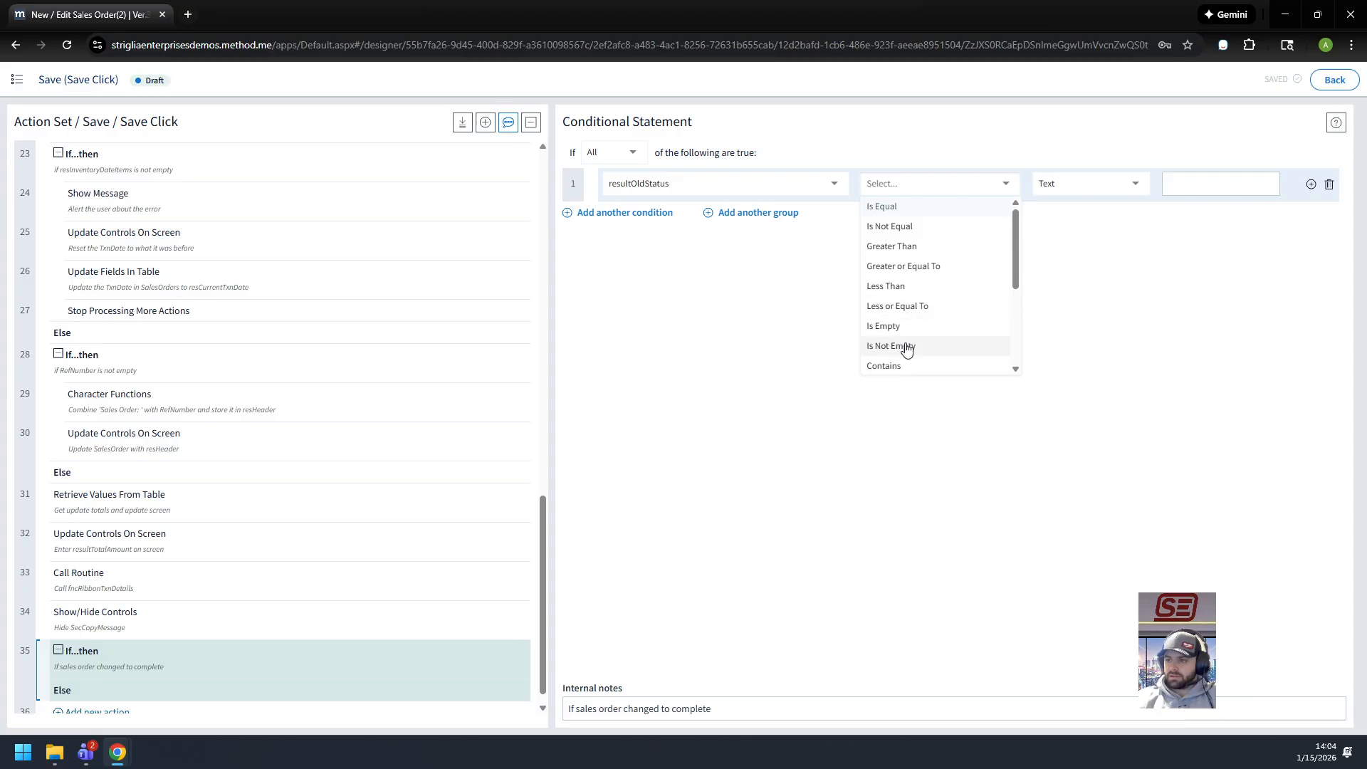
scroll(918, 342, "down", 3)
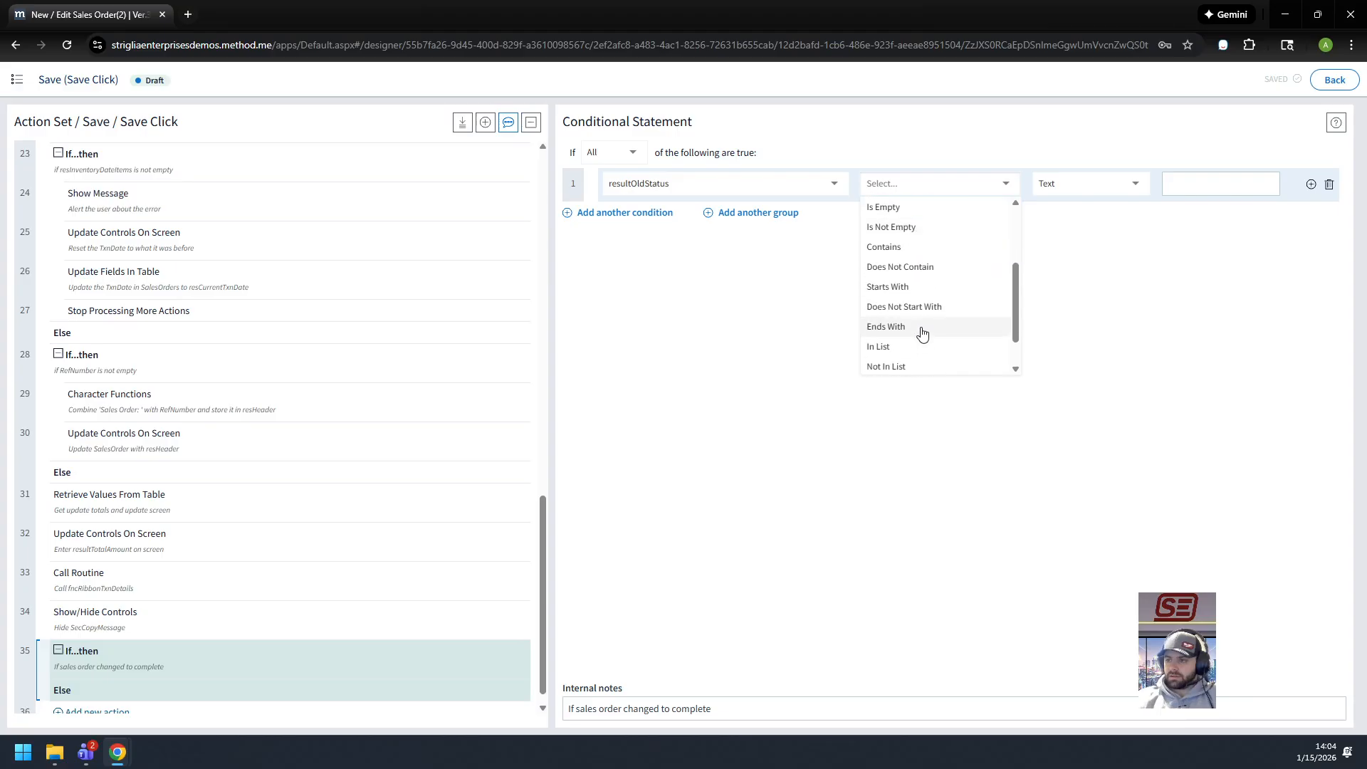
scroll(920, 331, "down", 1)
scroll(918, 332, "up", 5)
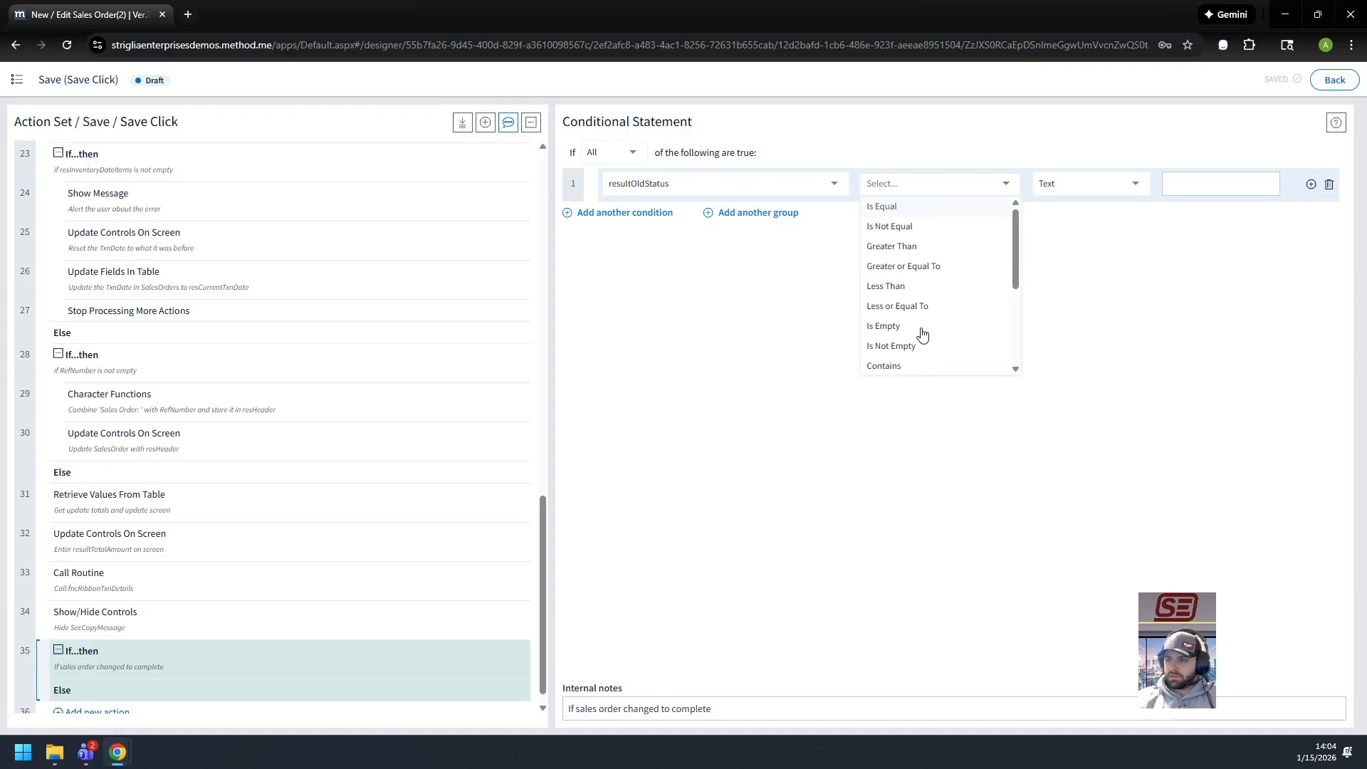
left_click(929, 226)
left_click(1102, 193)
left_click(1261, 185)
type("Complete")
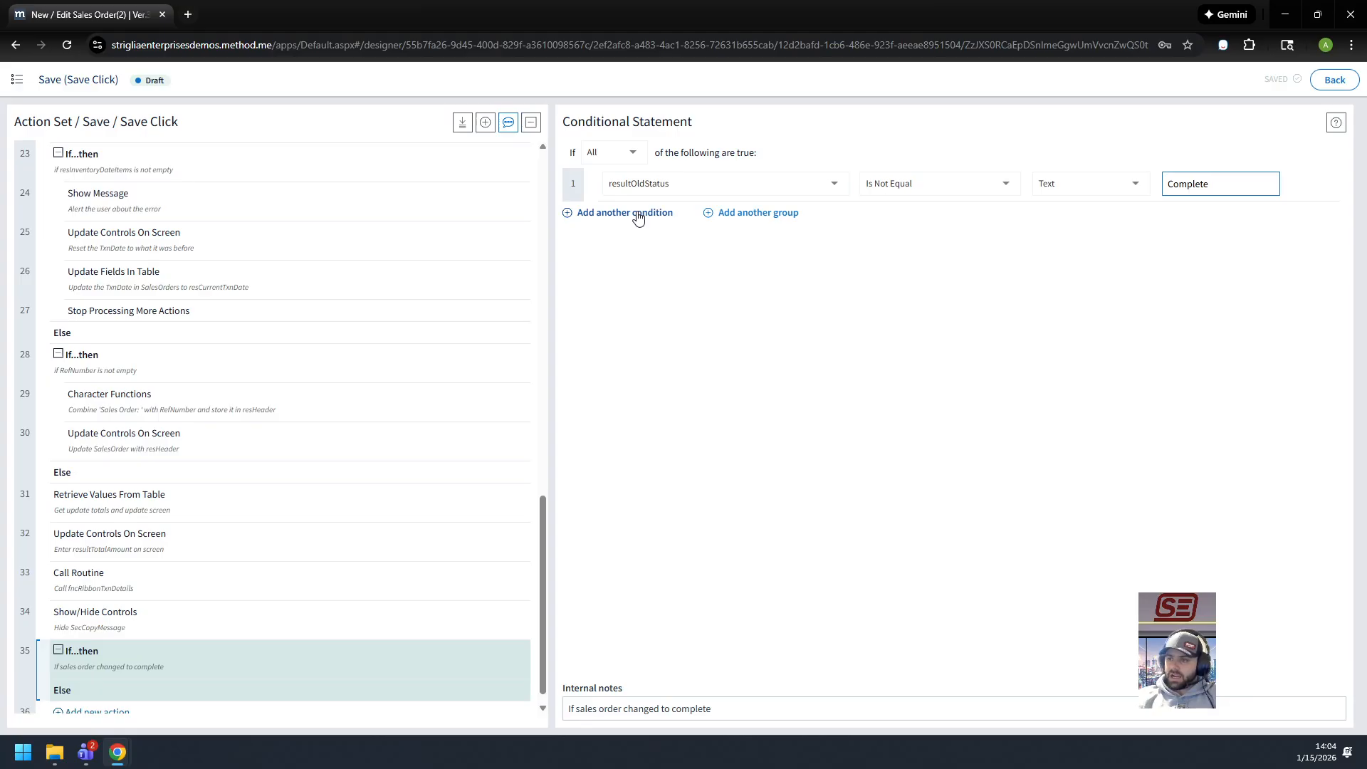
Step: Add a second condition requiring SalesOrderStatusRecordID - Display Is Equal to the text "Complete"
left_click(636, 213)
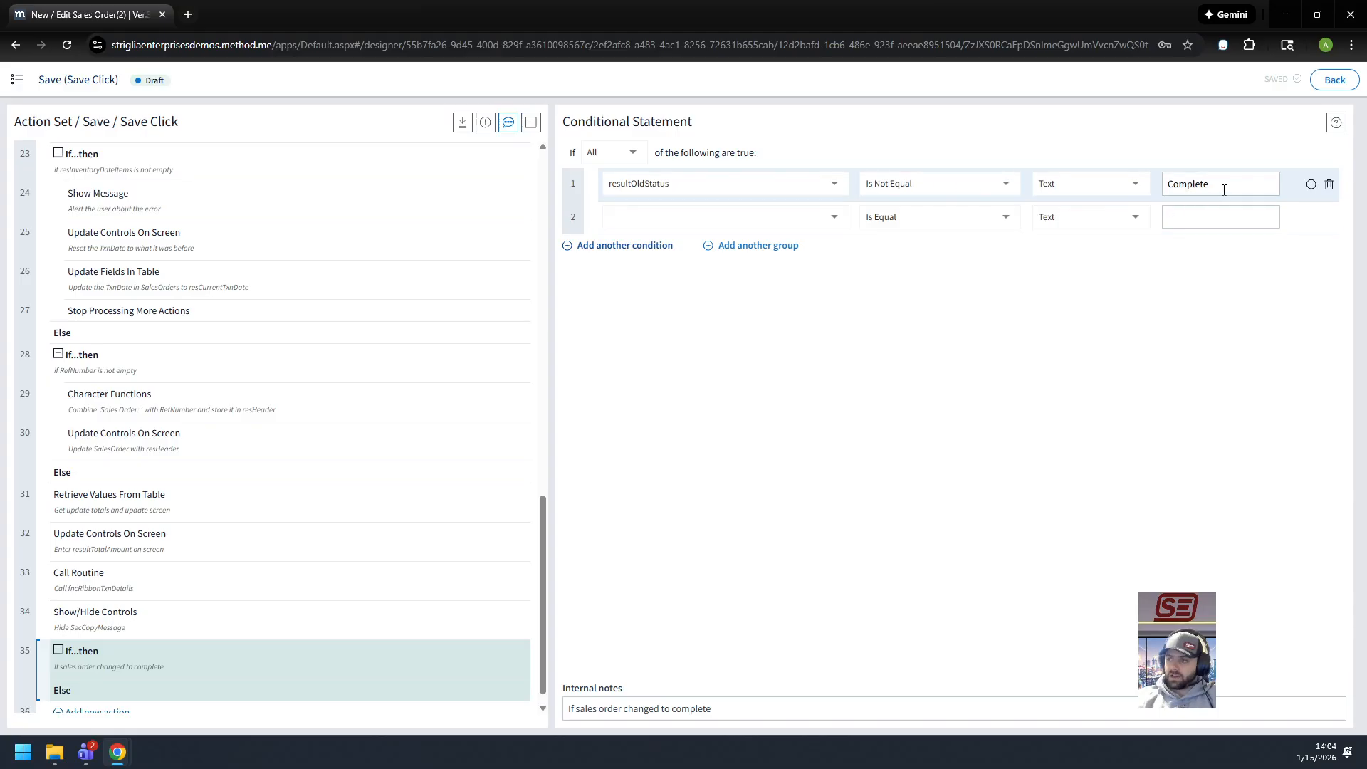
left_click(789, 225)
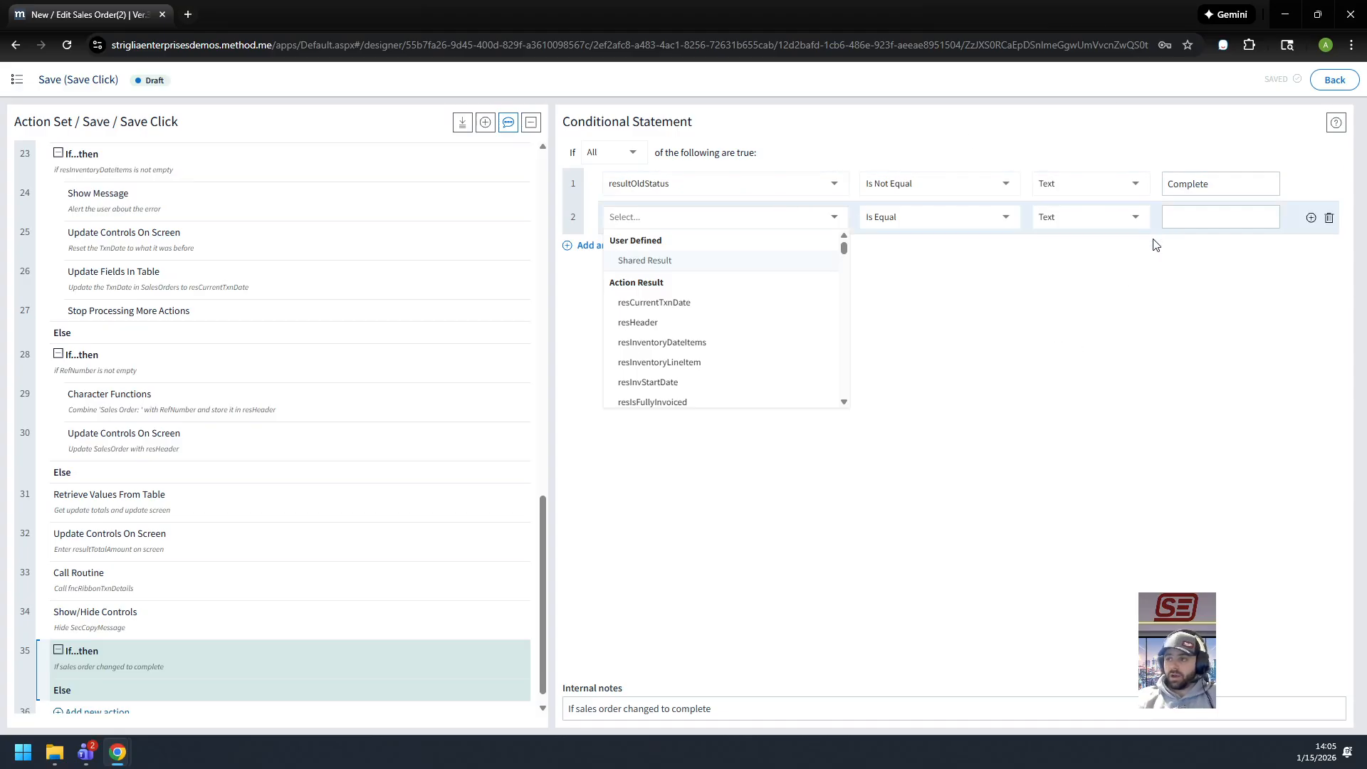
left_click(1155, 361)
left_click(819, 217)
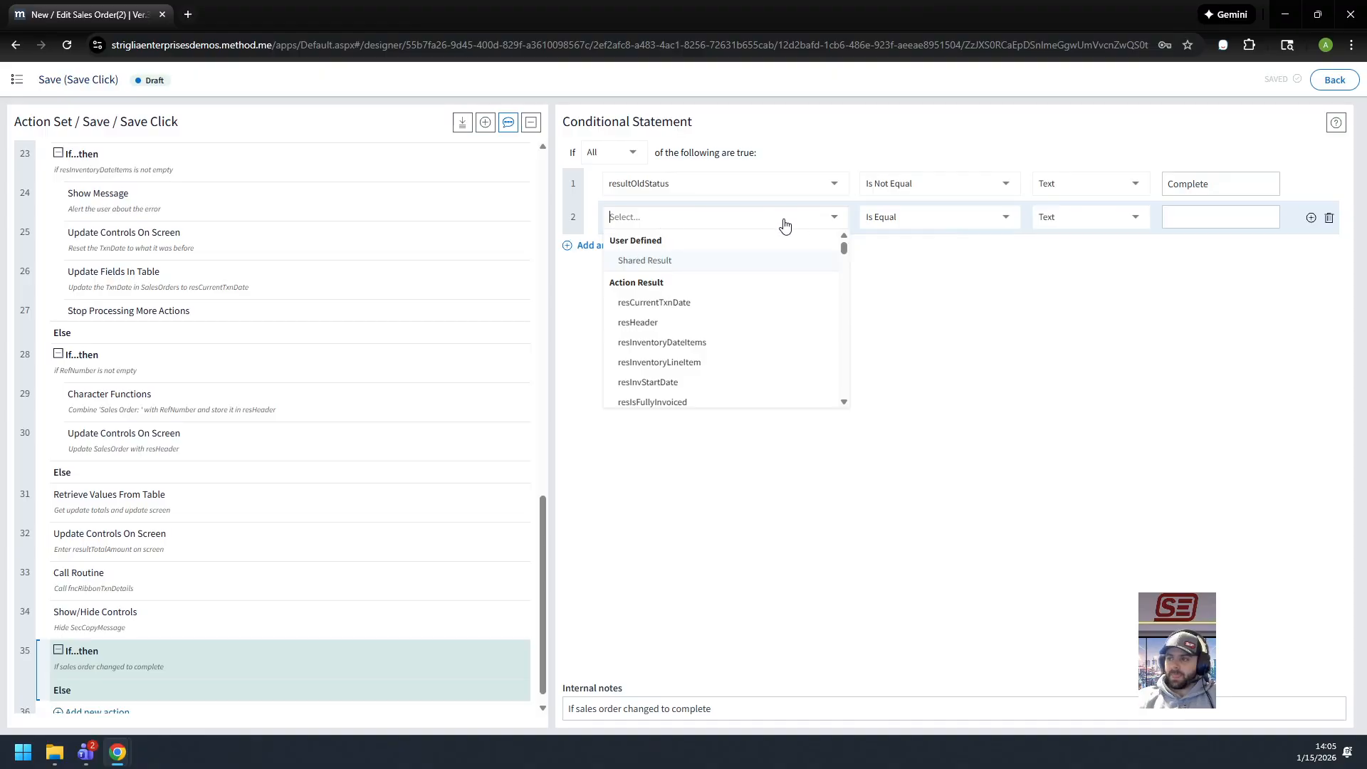
type("status")
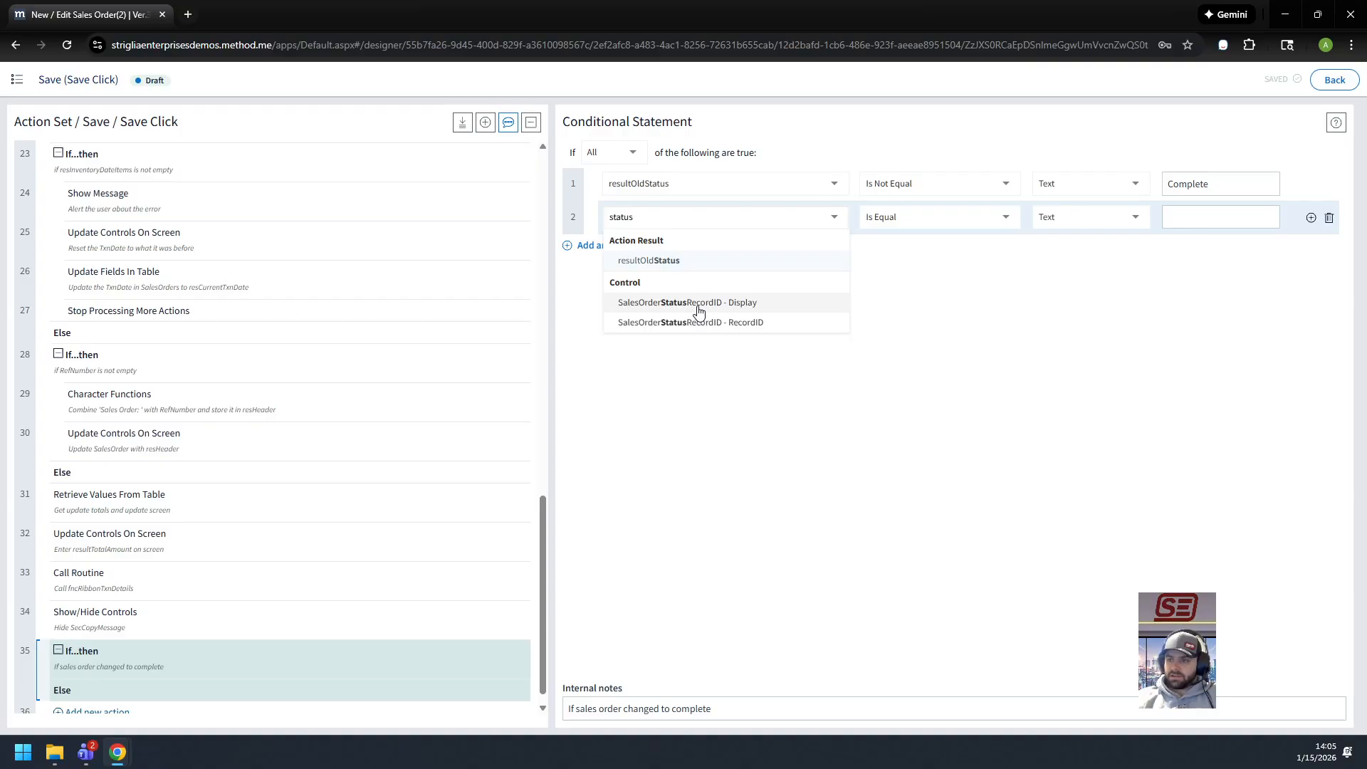
left_click(698, 311)
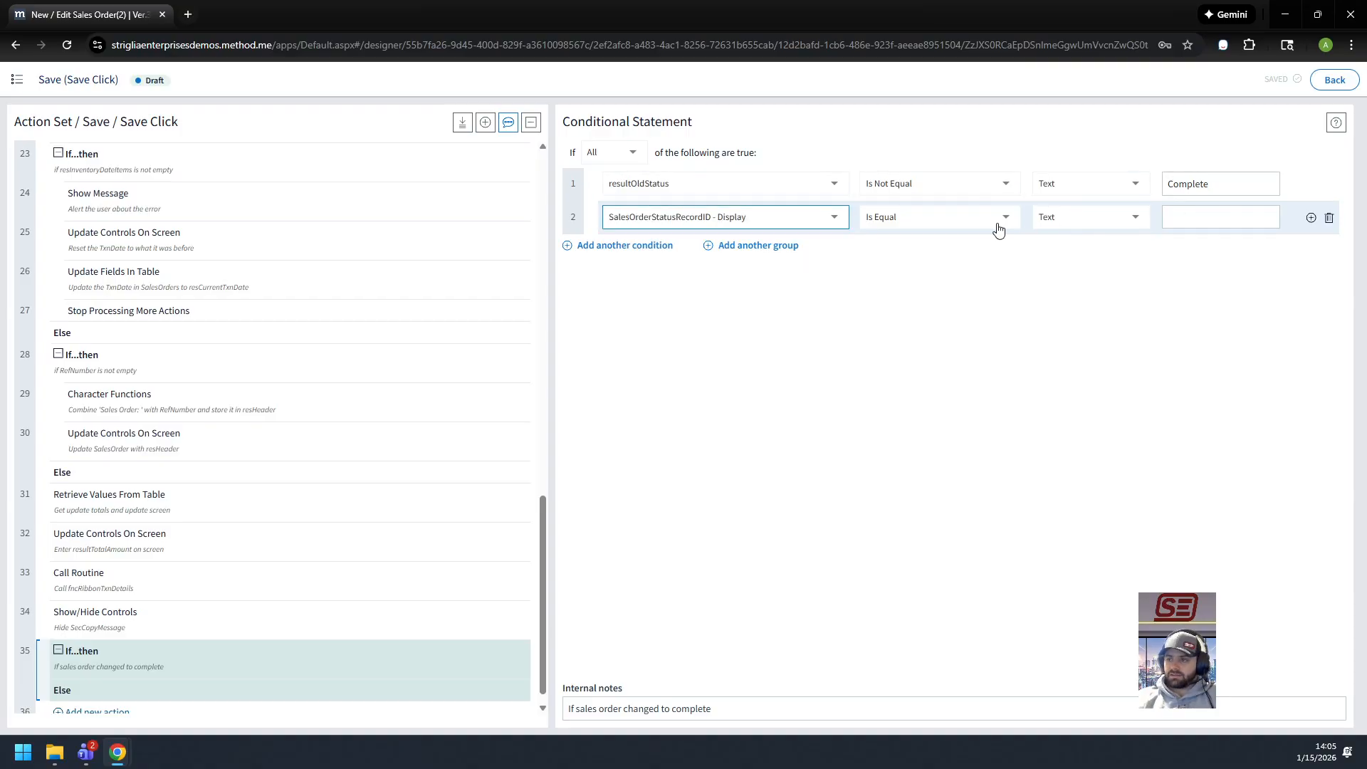
left_click(1213, 210)
type("Complet")
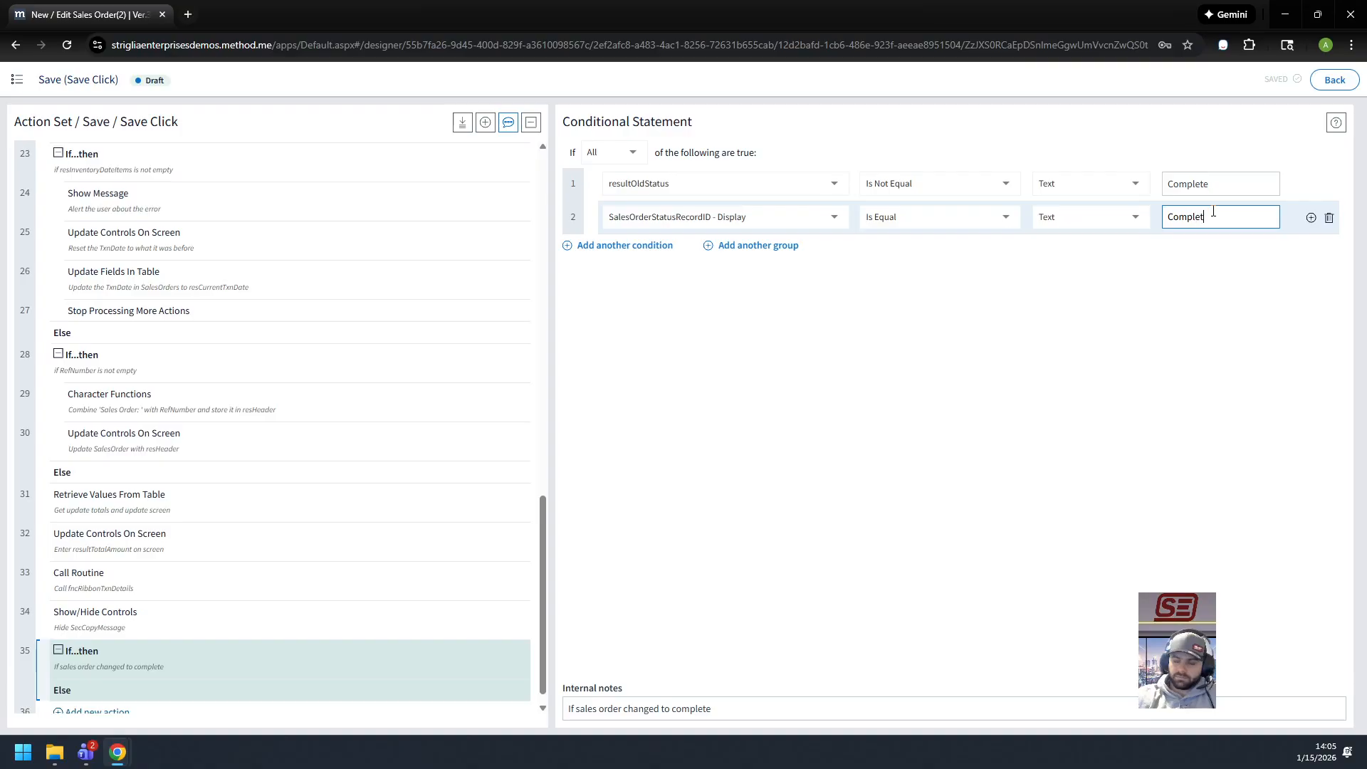
left_click(1123, 331)
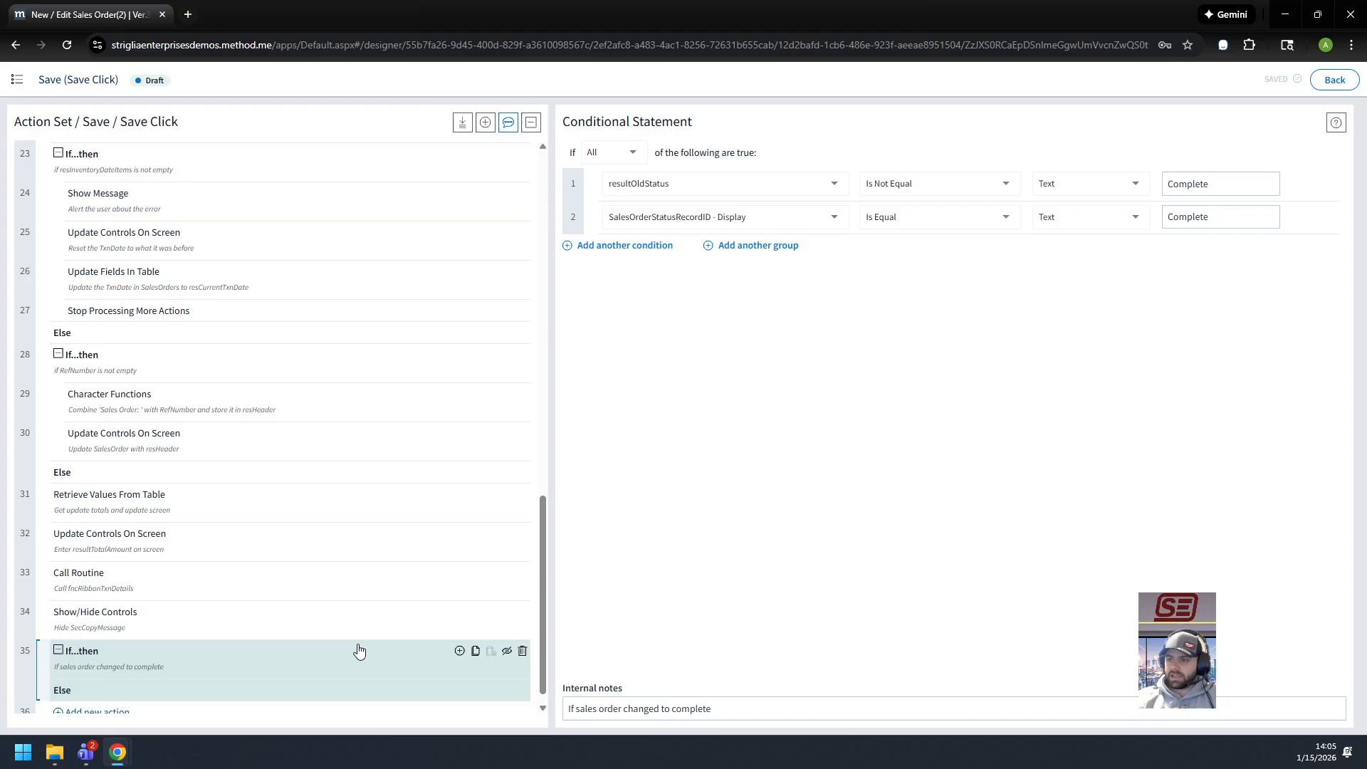
Step: Inside the new If branch, add a Call Routine action that runs CreateInvoice (Click), with the internal note "Create Invoice"
left_click(457, 650)
left_click(682, 159)
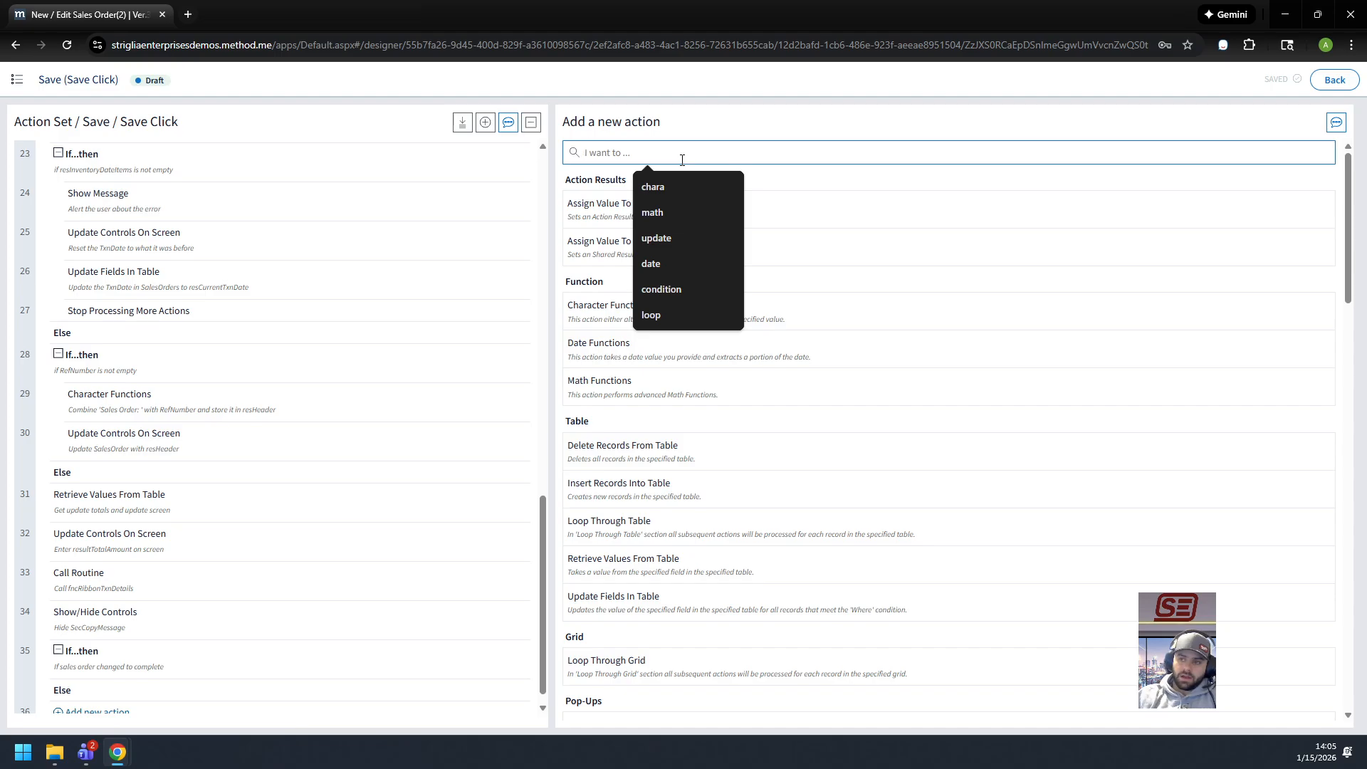
type("call")
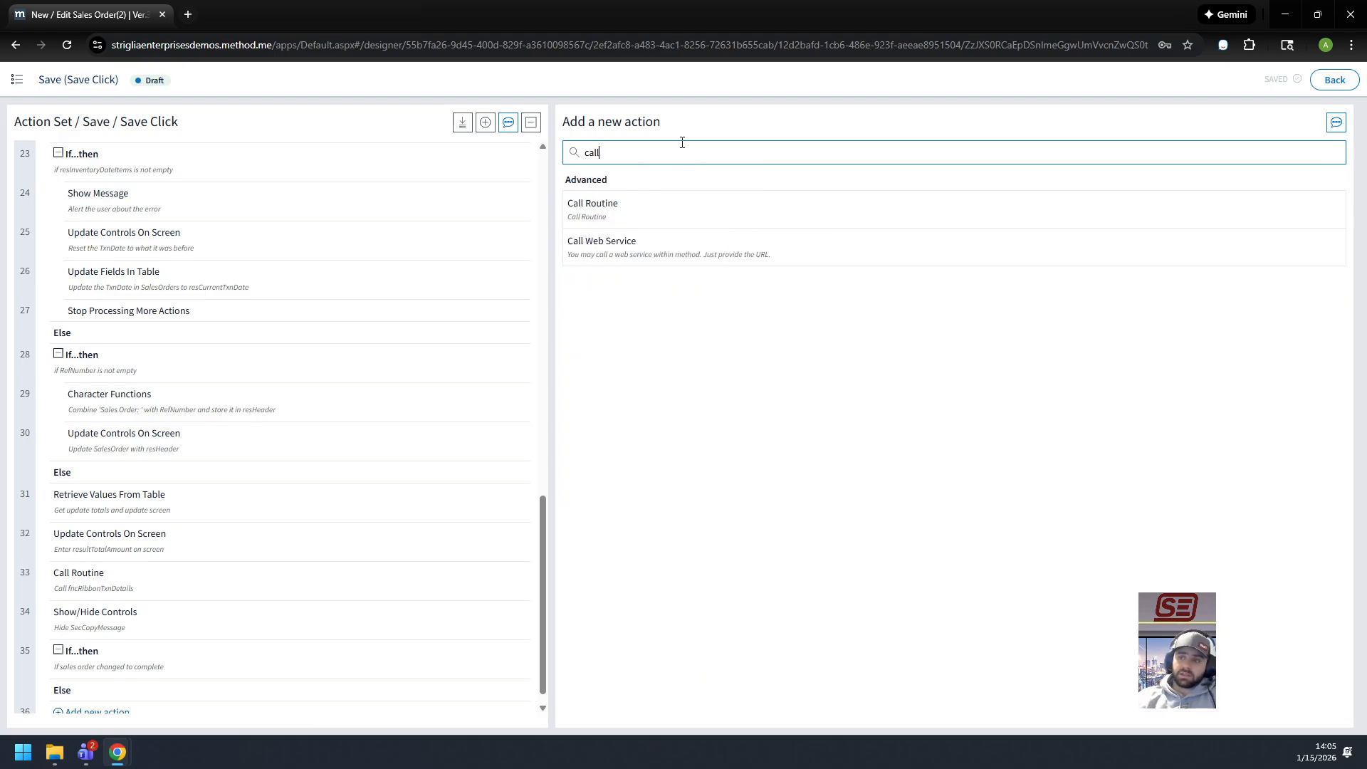
left_click(635, 214)
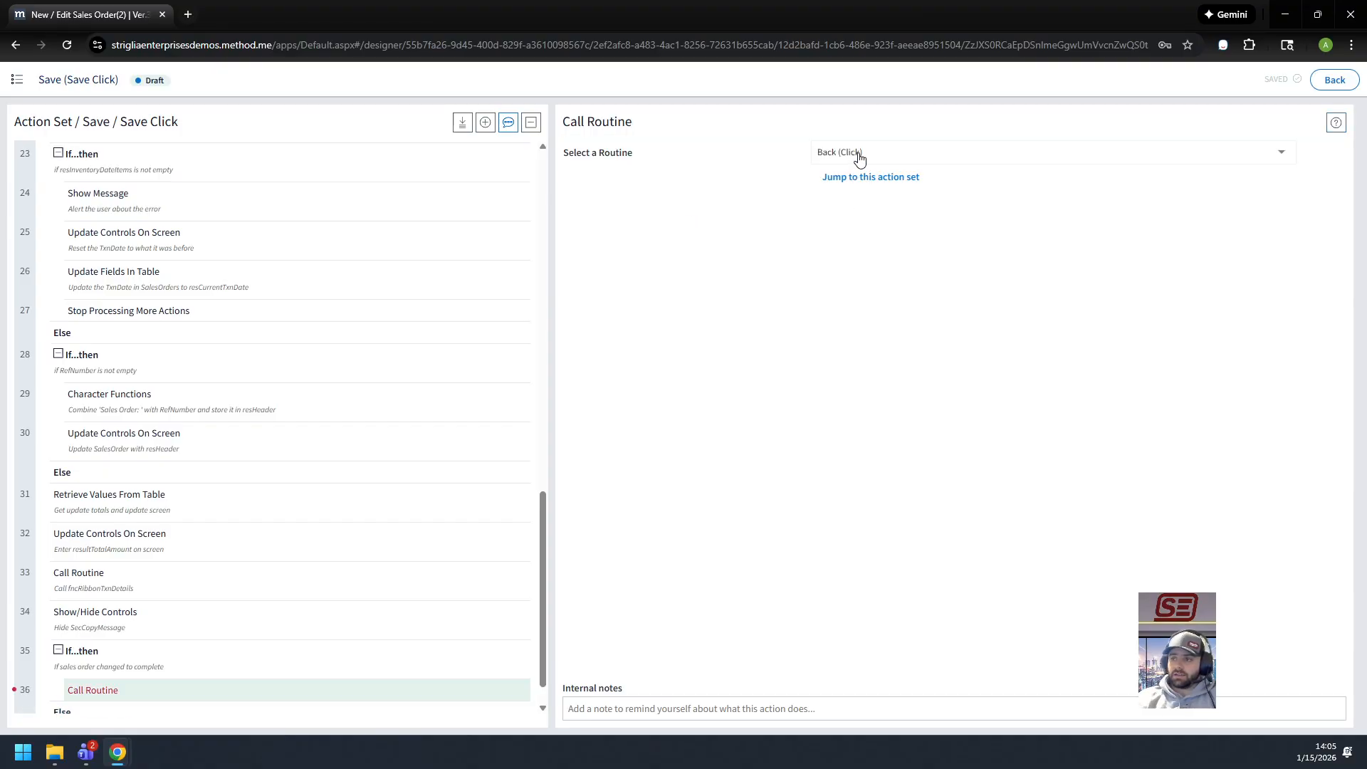
left_click(860, 154)
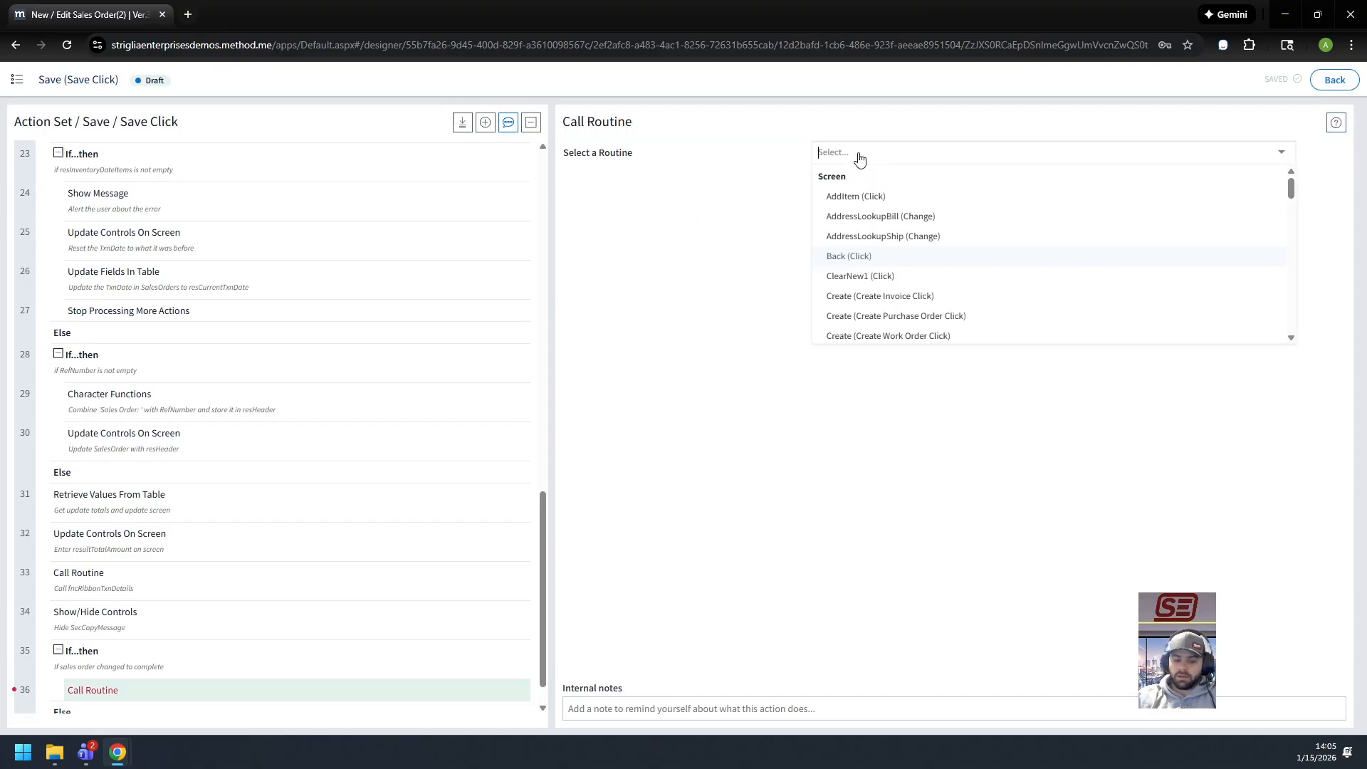
type("create")
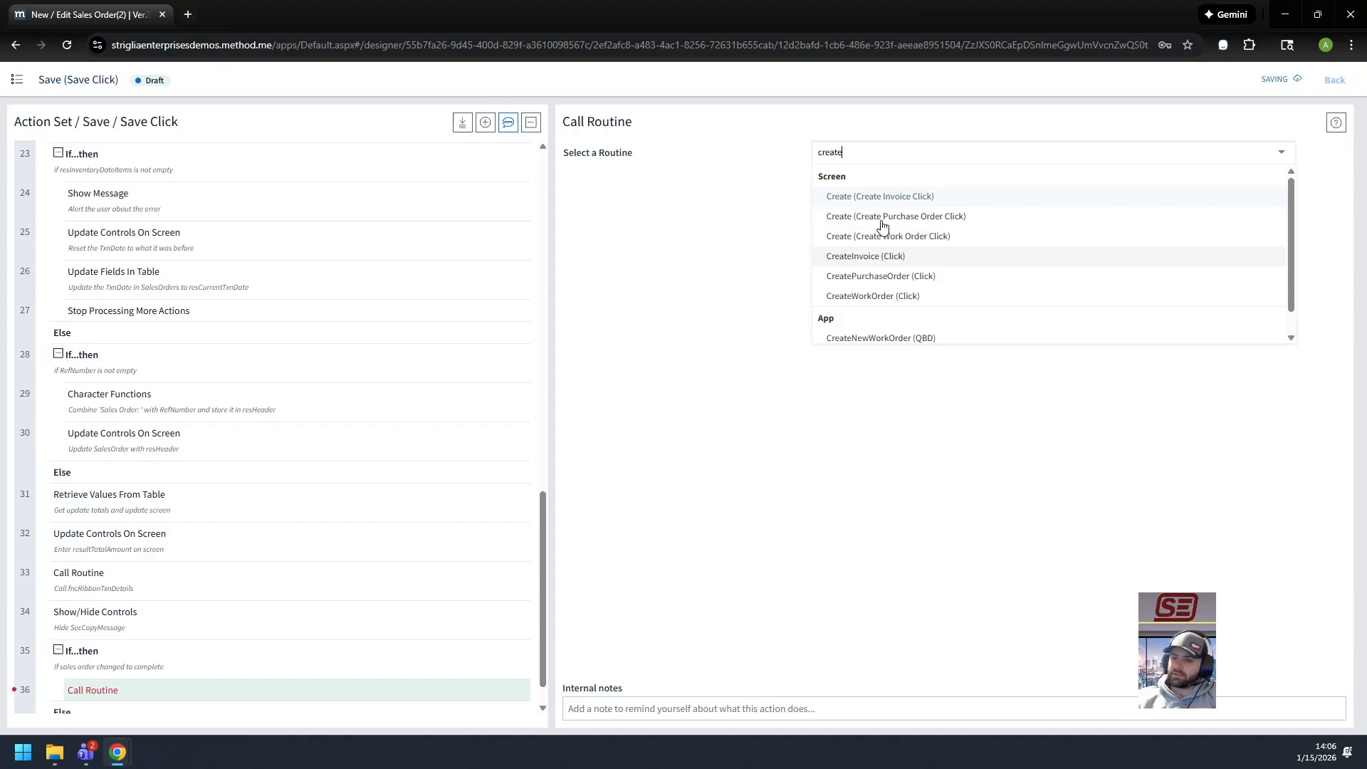
left_click(935, 261)
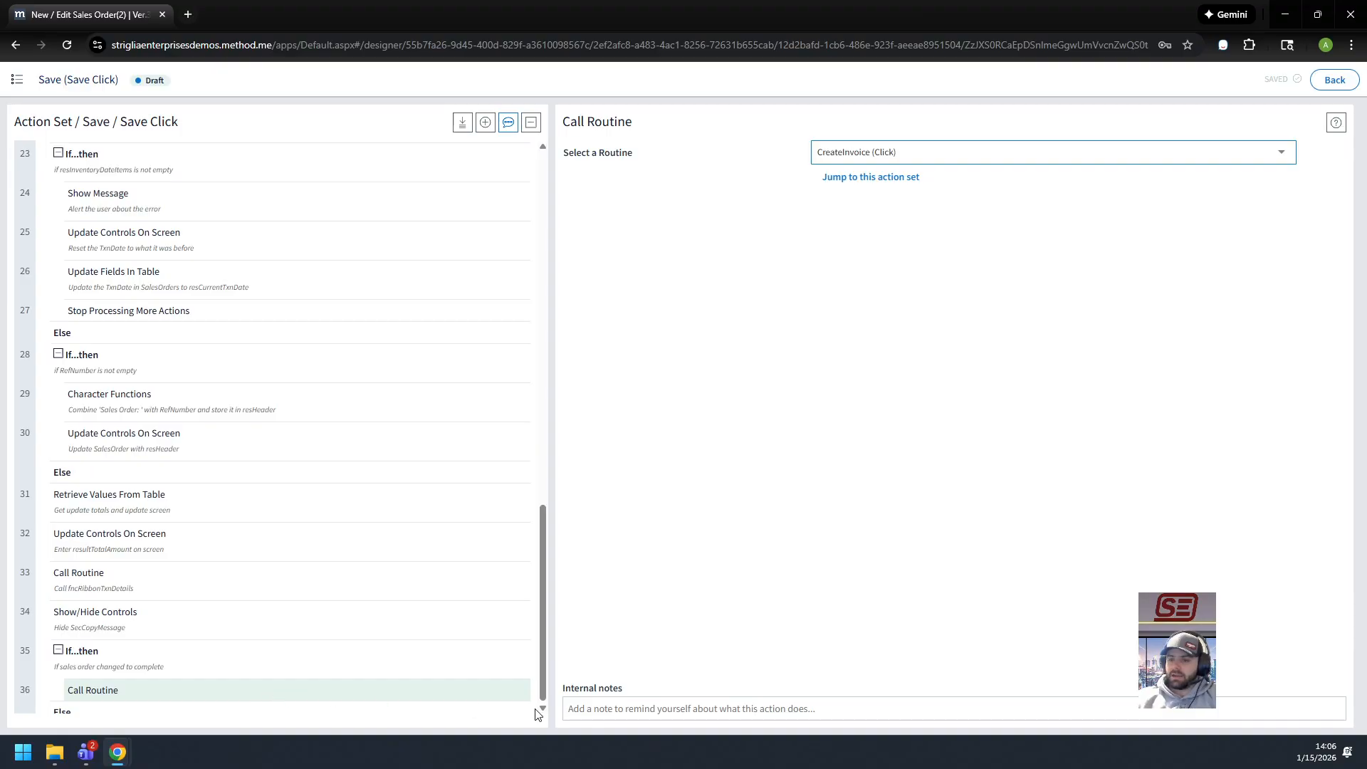
left_click(643, 710)
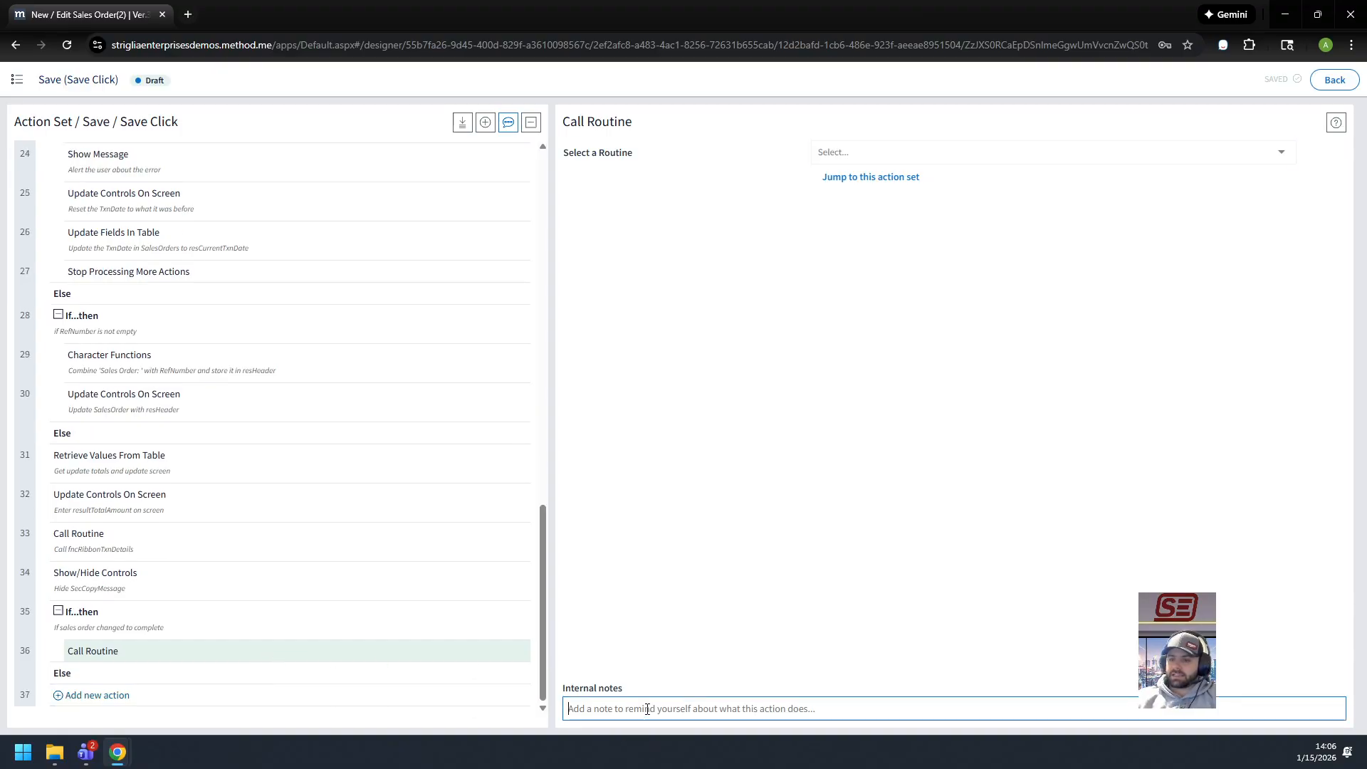
type("Create Invoice")
left_click(981, 217)
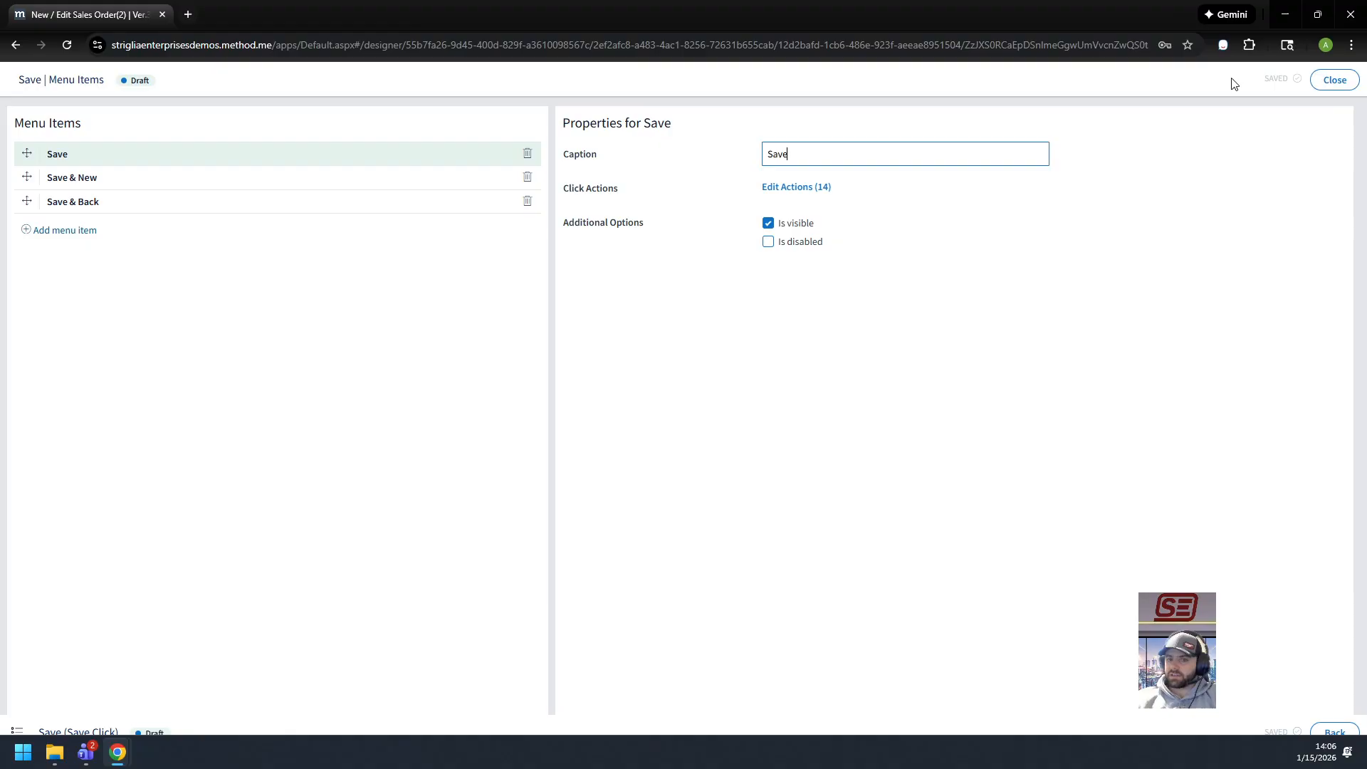
Step: Leave the Save button's menu items and close the screen designer to return to the draft Sales Order screen
left_click(1345, 83)
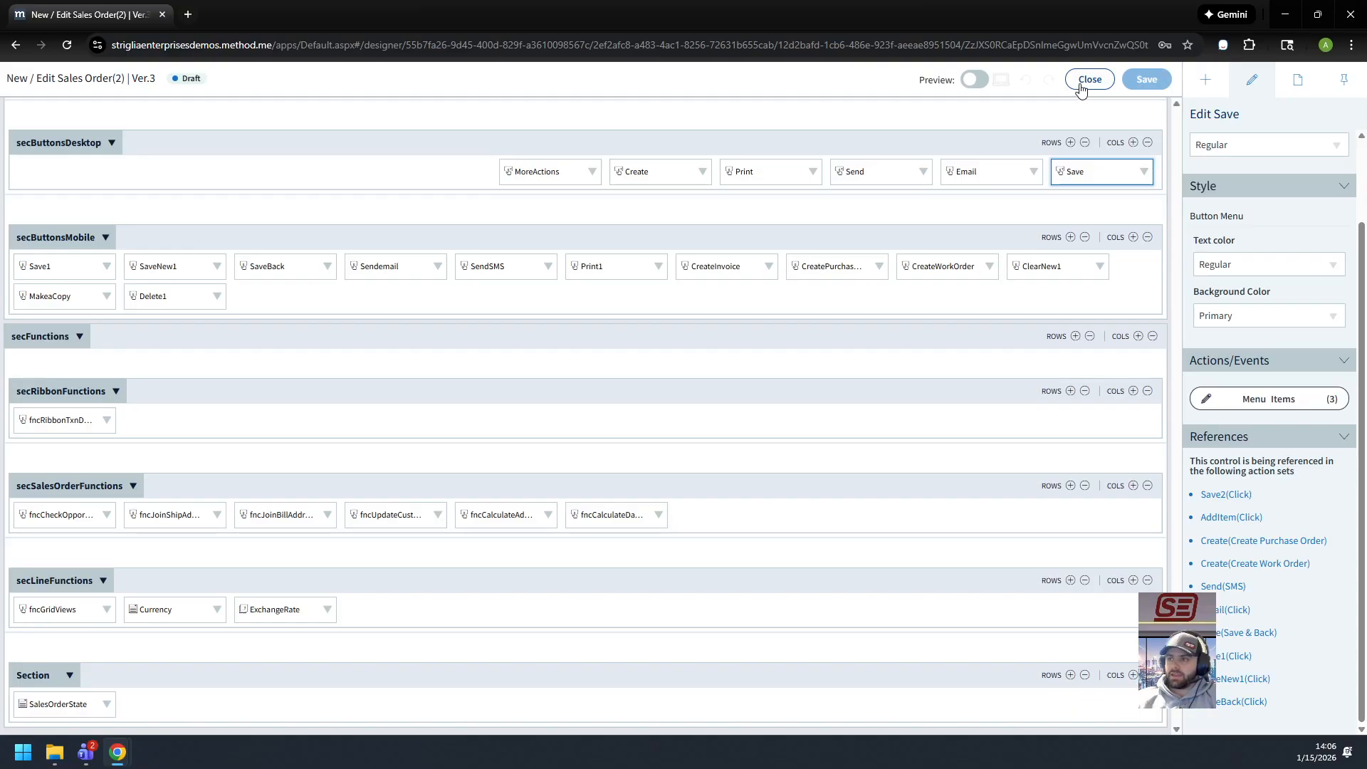
left_click(1081, 89)
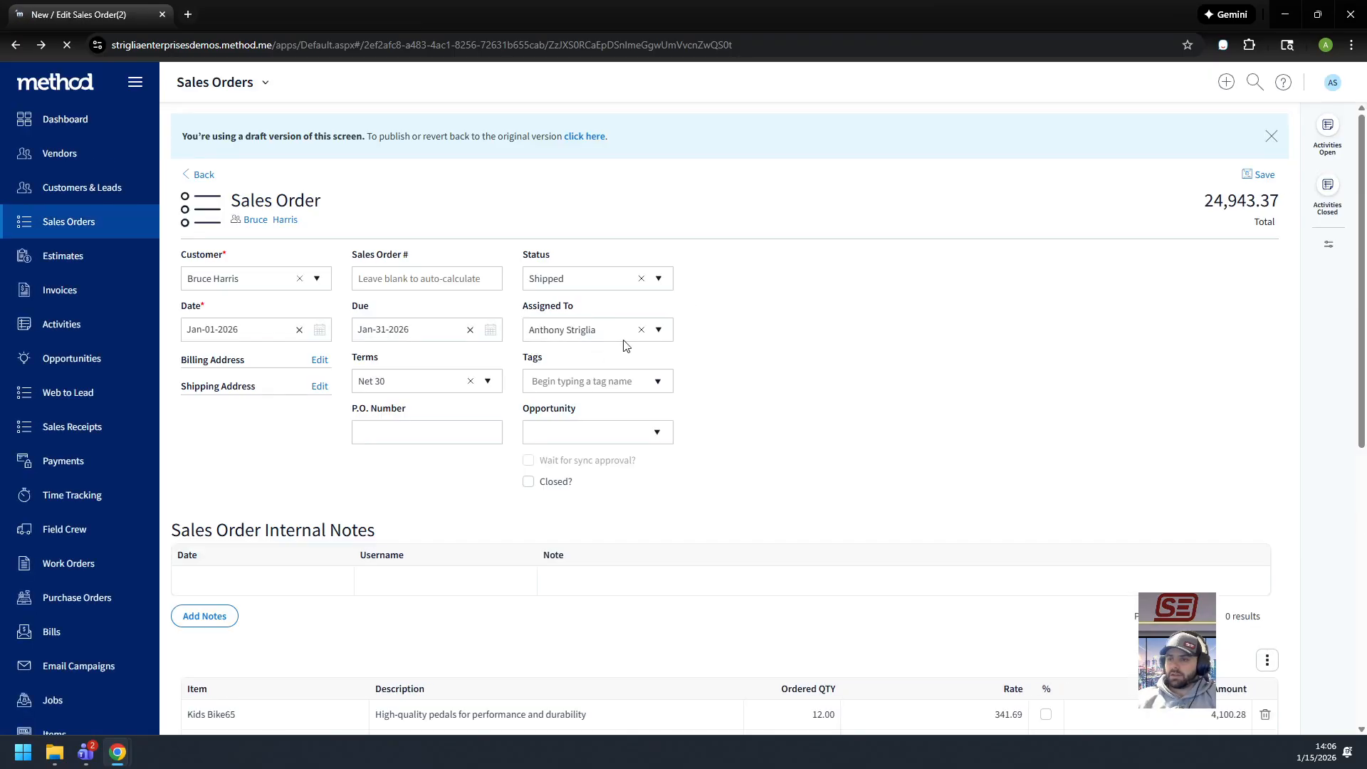
Step: Change the sales order's status to Completed and set it back to Shipped
left_click(658, 278)
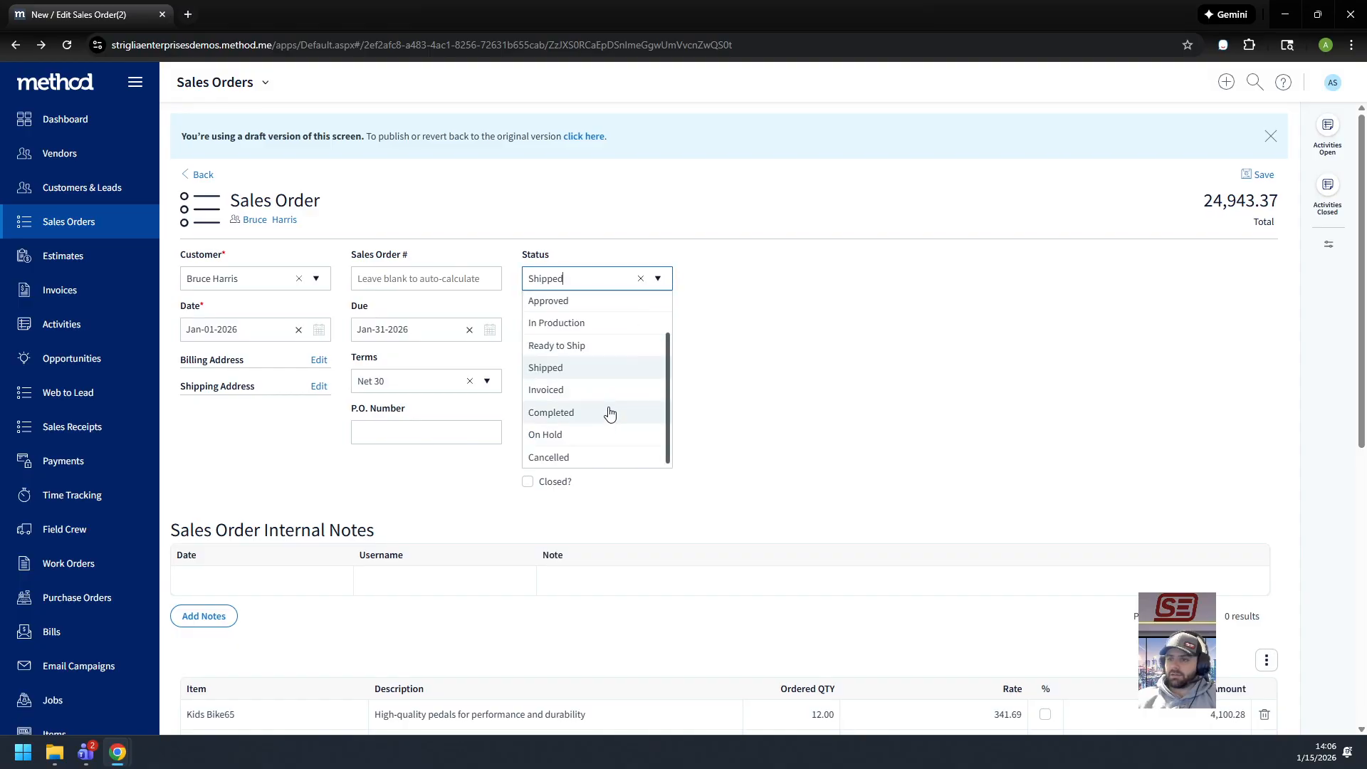
left_click(608, 409)
scroll(922, 393, "down", 7)
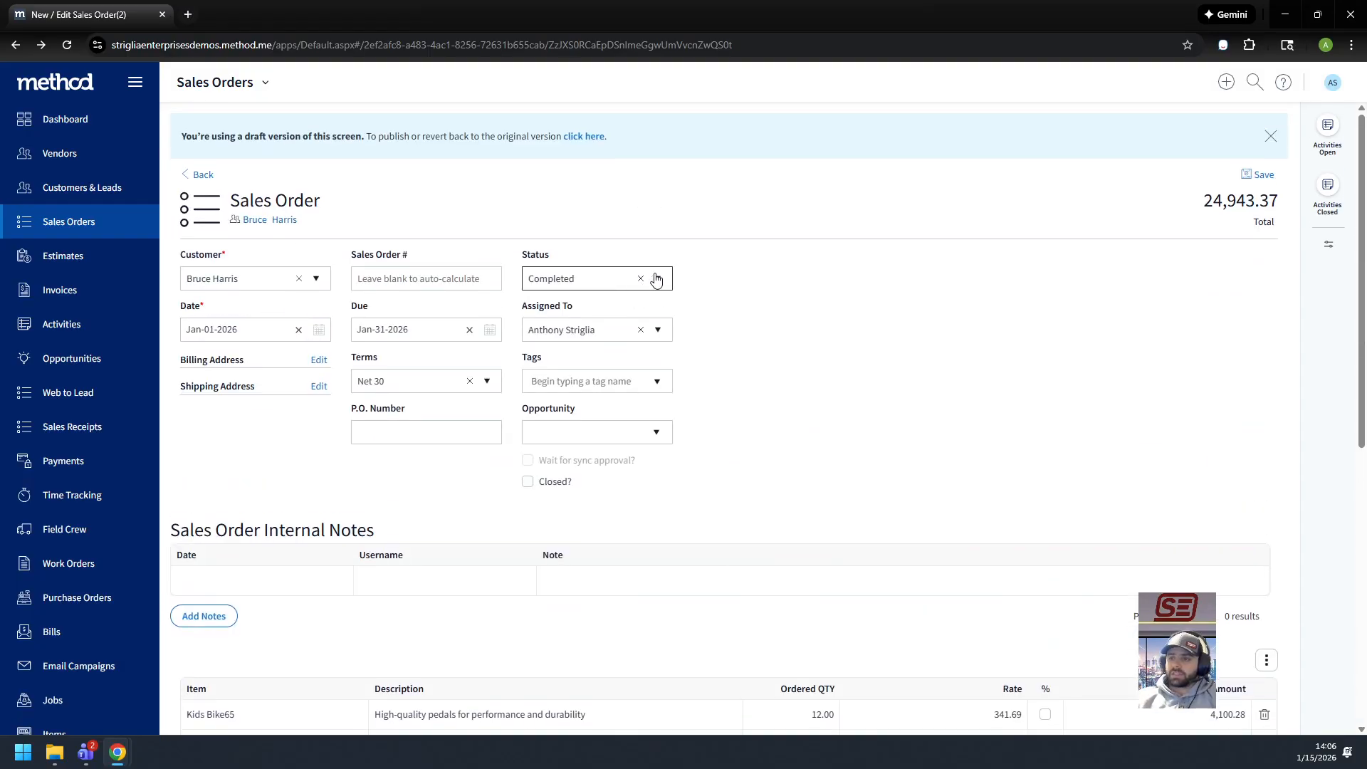
left_click(661, 280)
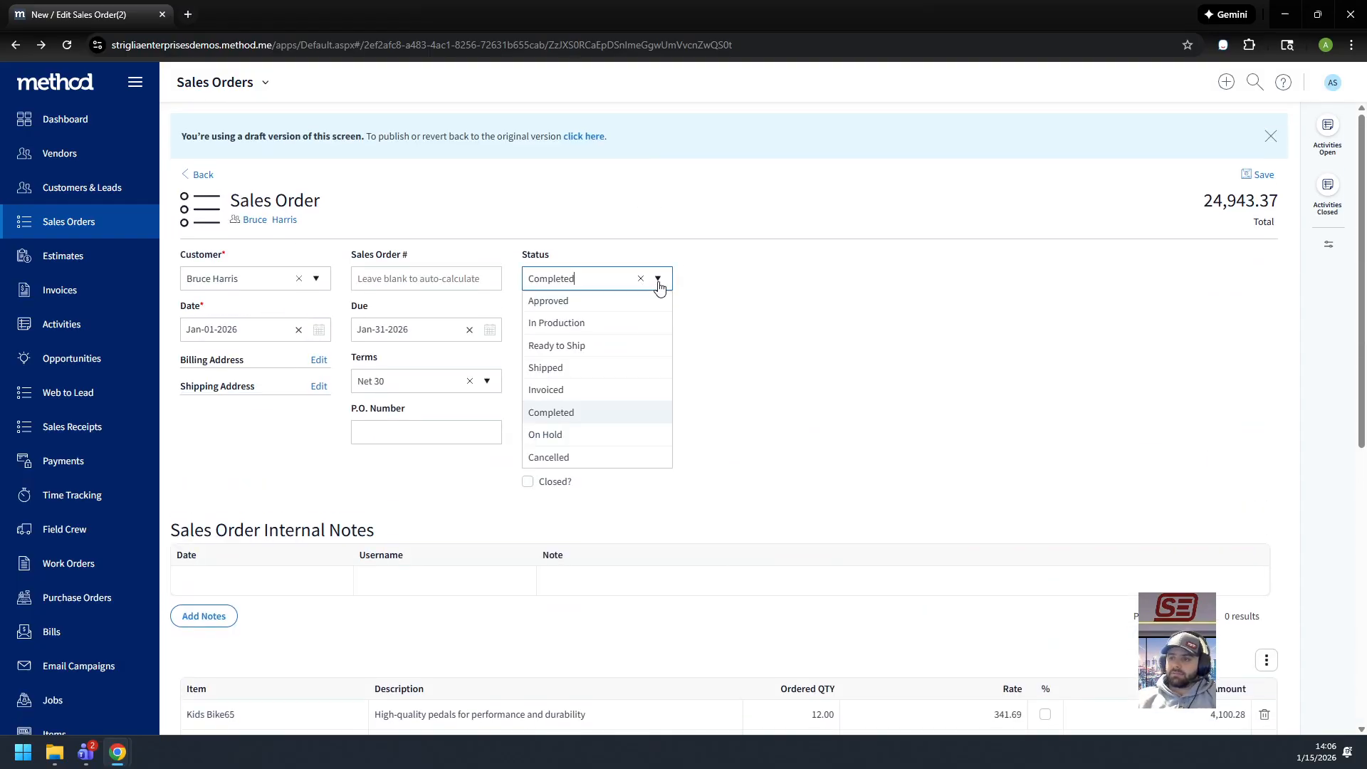
left_click(583, 370)
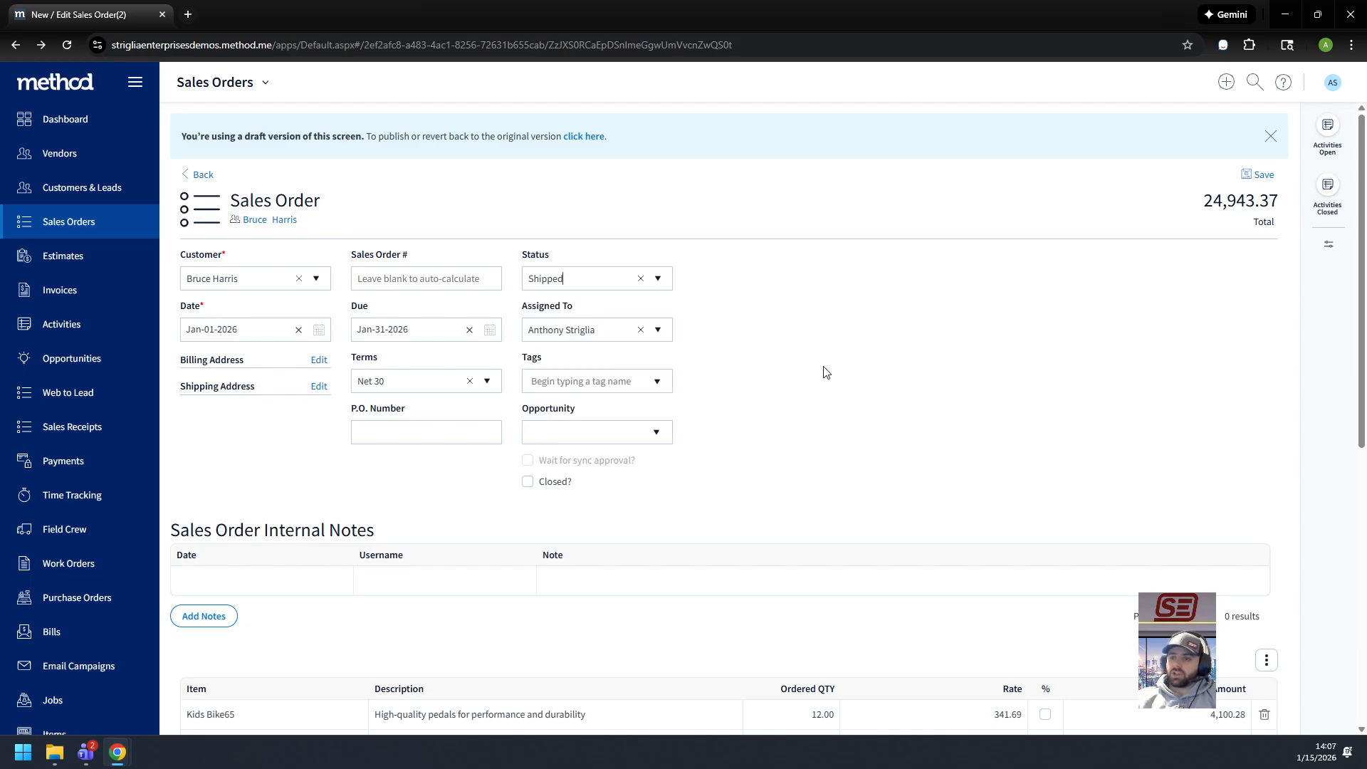
Step: Customize the Sales Order screen and open the click actions of the Save item in the desktop Save button menu
left_click(263, 83)
left_click(237, 137)
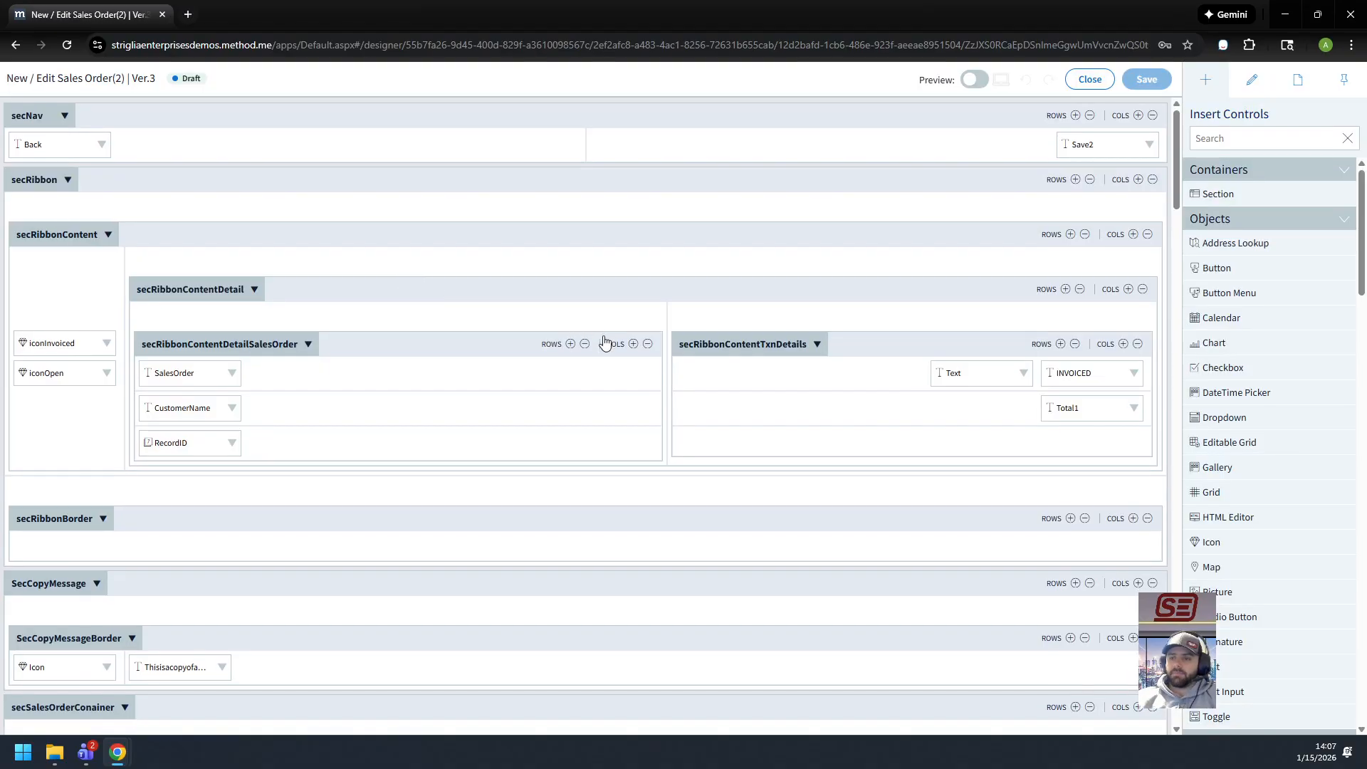
scroll(605, 345, "down", 10)
scroll(612, 363, "down", 15)
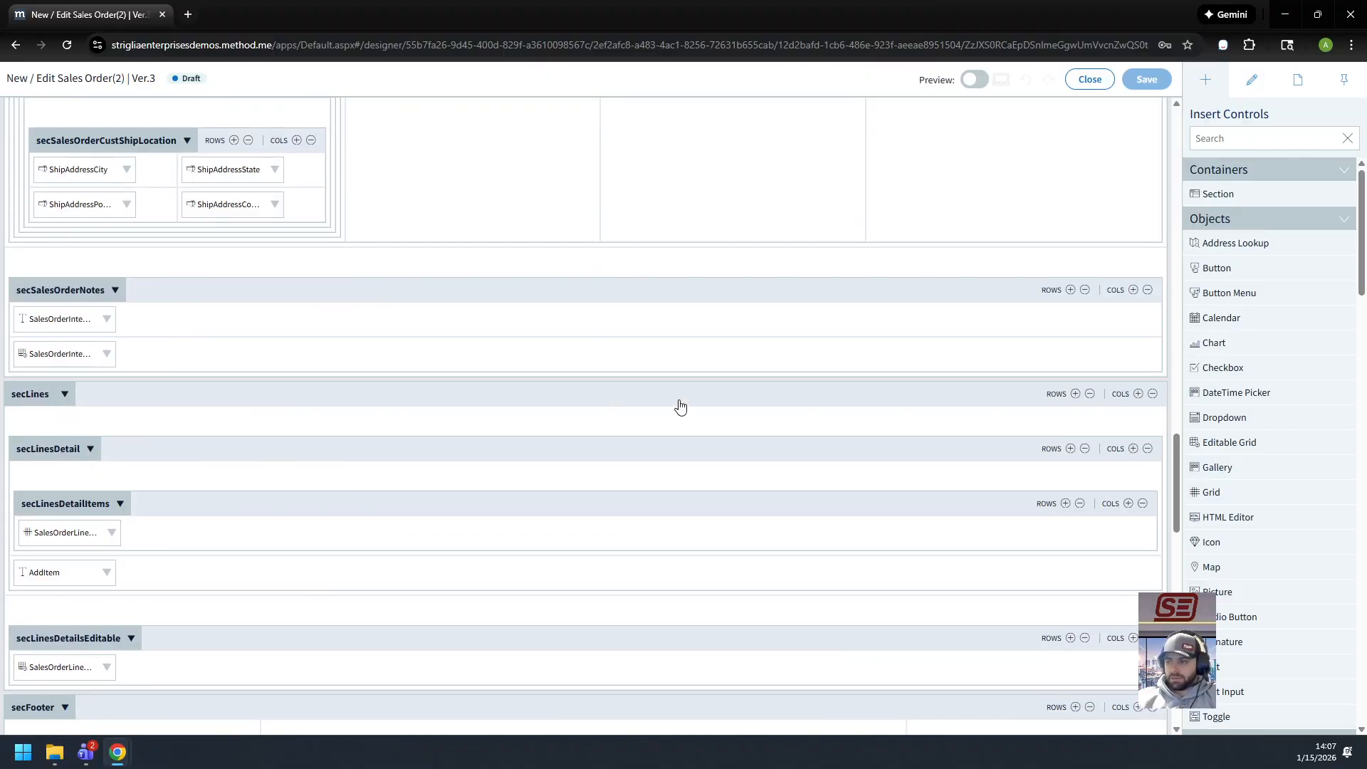
scroll(1077, 643, "down", 6)
scroll(1092, 458, "up", 3)
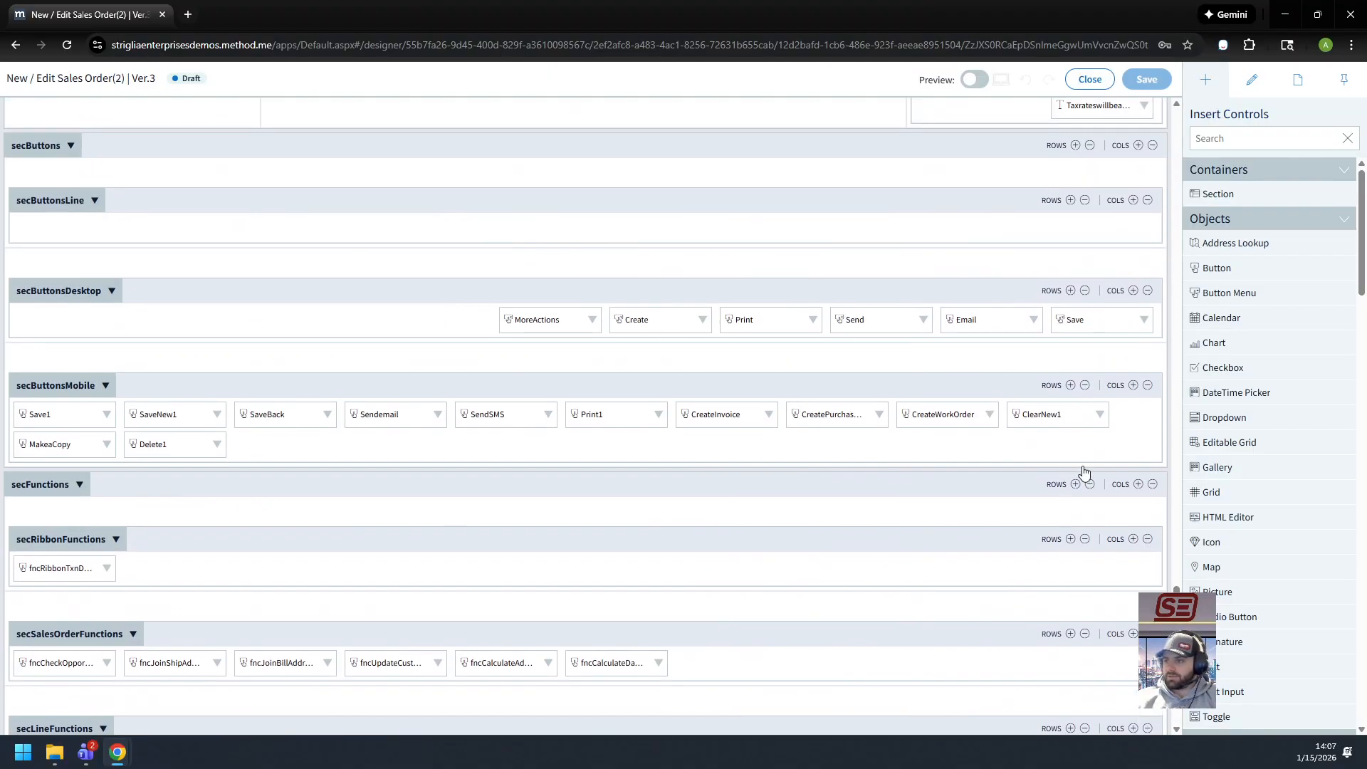
left_click(1110, 327)
left_click(1281, 493)
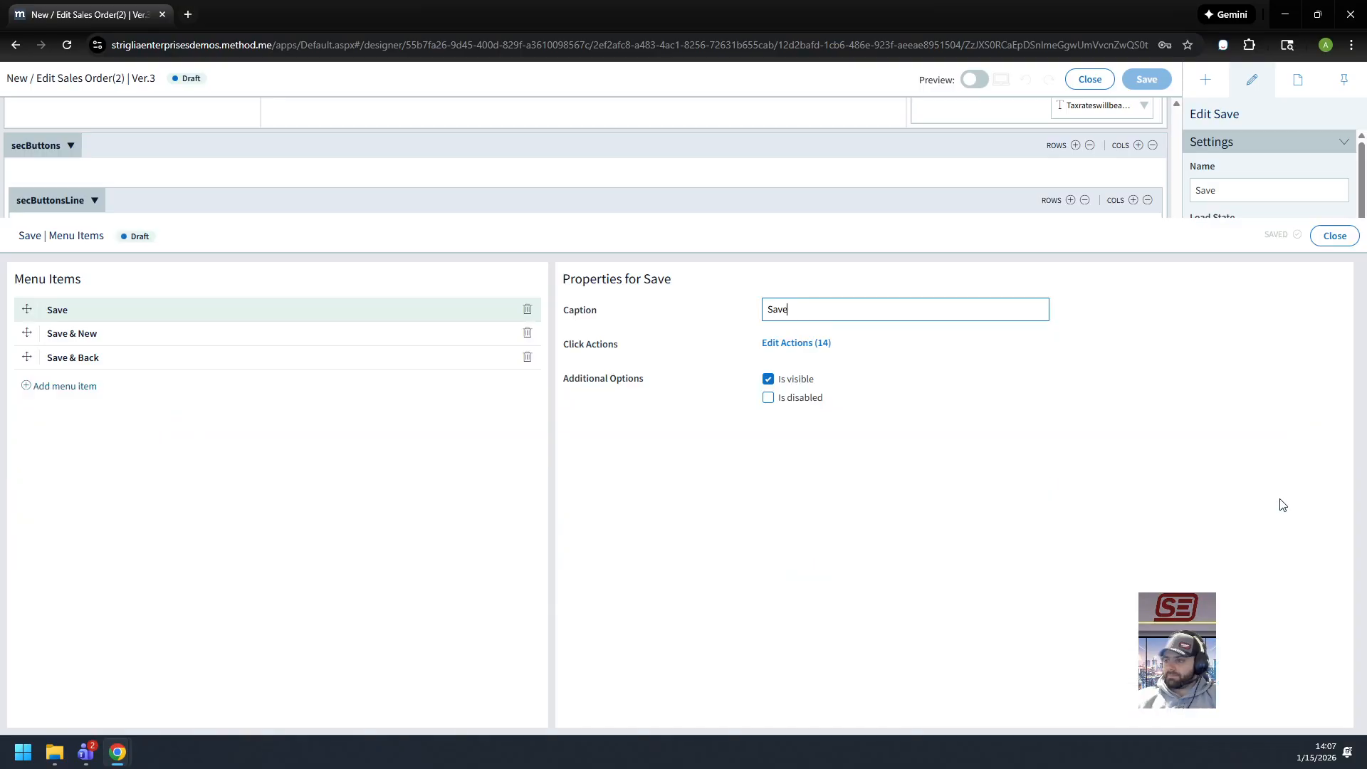
left_click(815, 190)
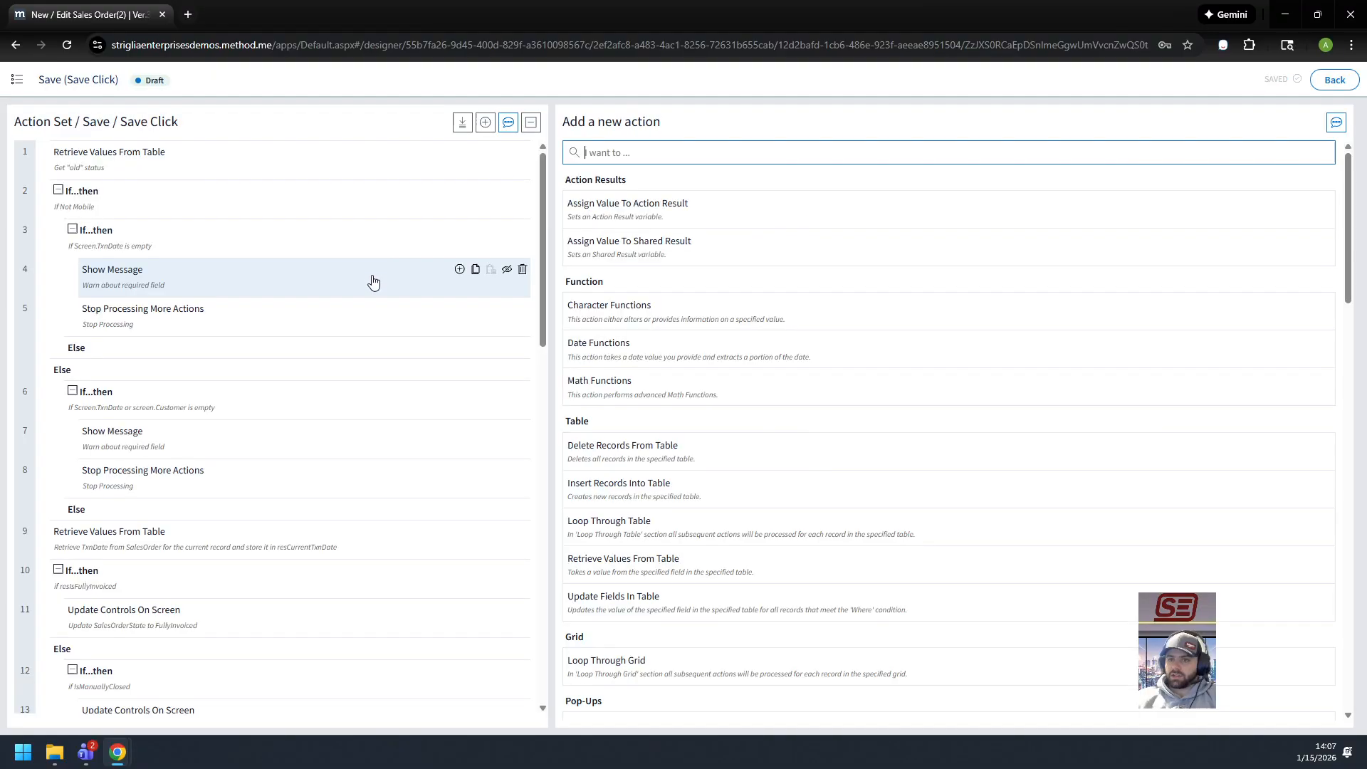
scroll(335, 281, "down", 10)
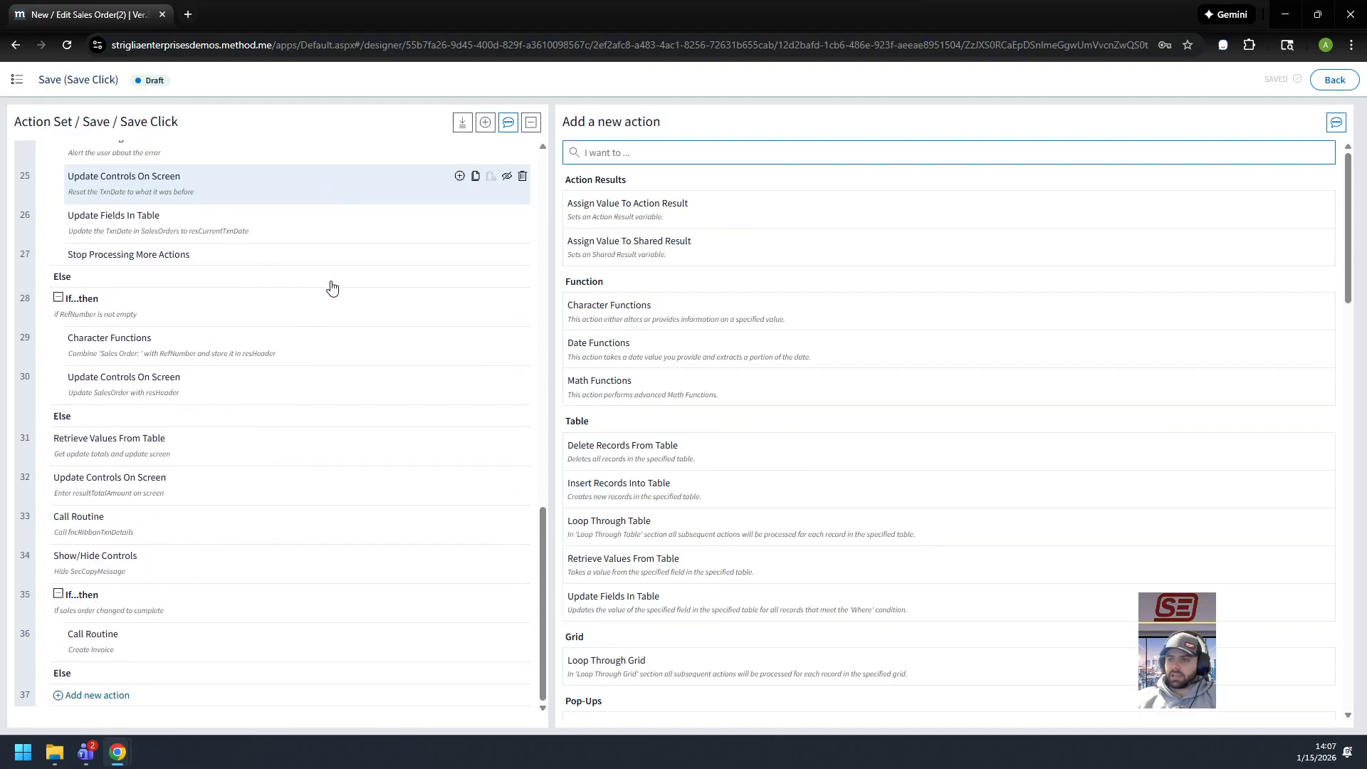
Step: Change both condition texts in the "If sales order changed to complete" statement to "Completed" and close the screen designer
left_click(274, 611)
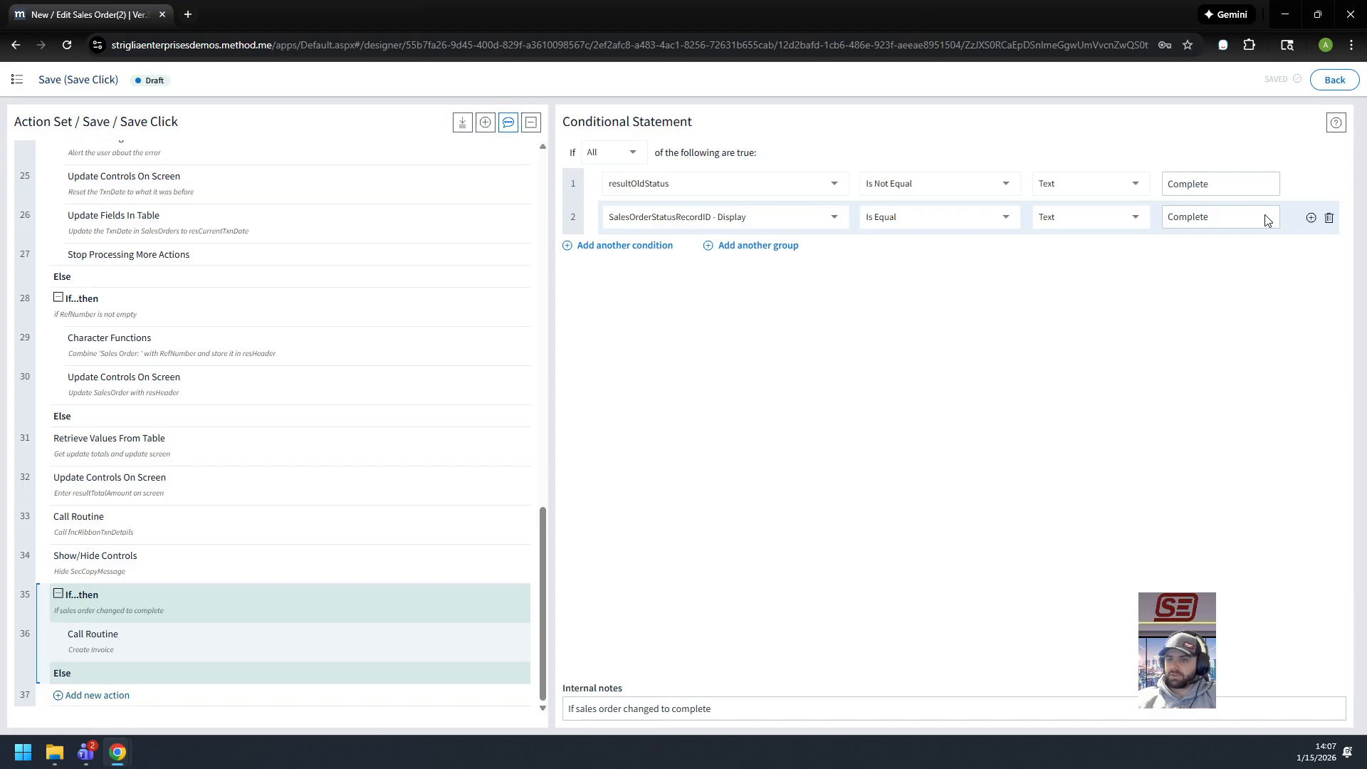
left_click(1242, 182)
left_click(1228, 228)
type("d")
left_click(1296, 79)
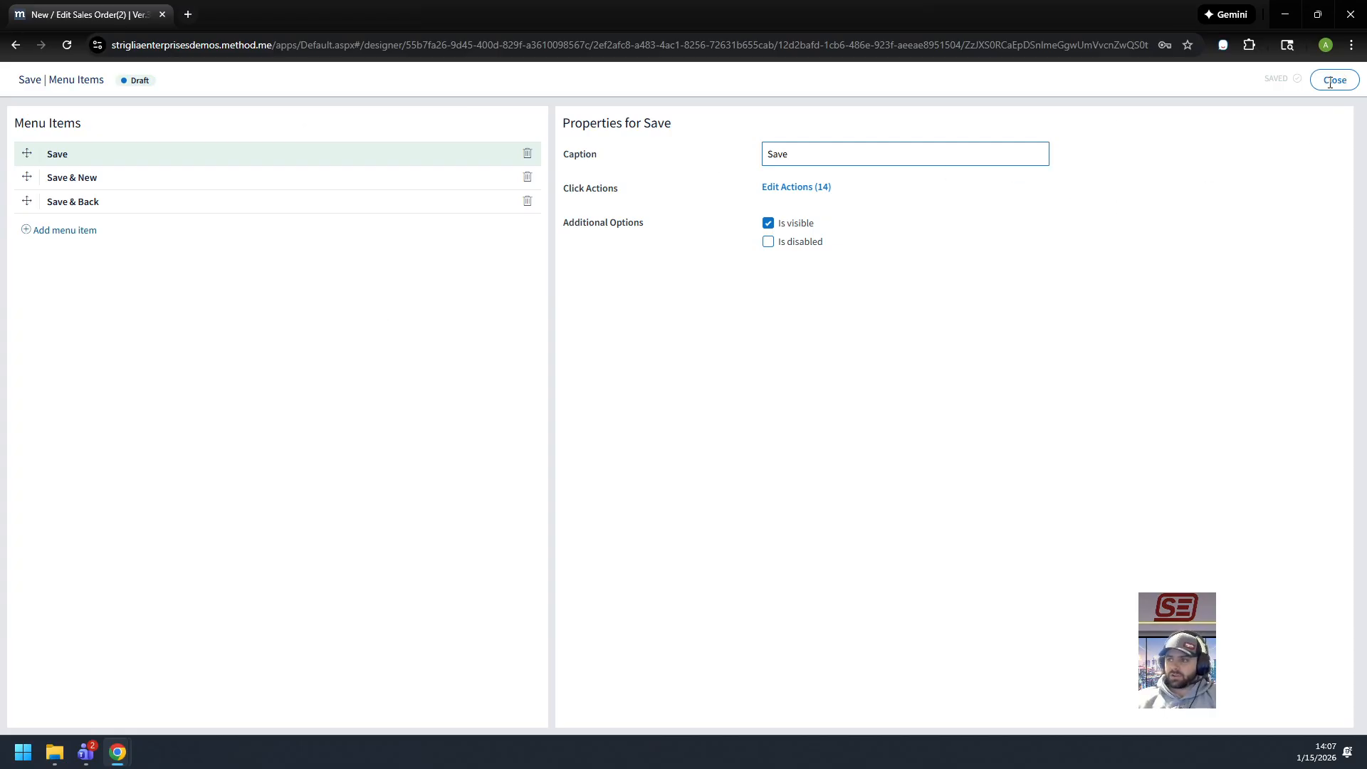
left_click(1331, 81)
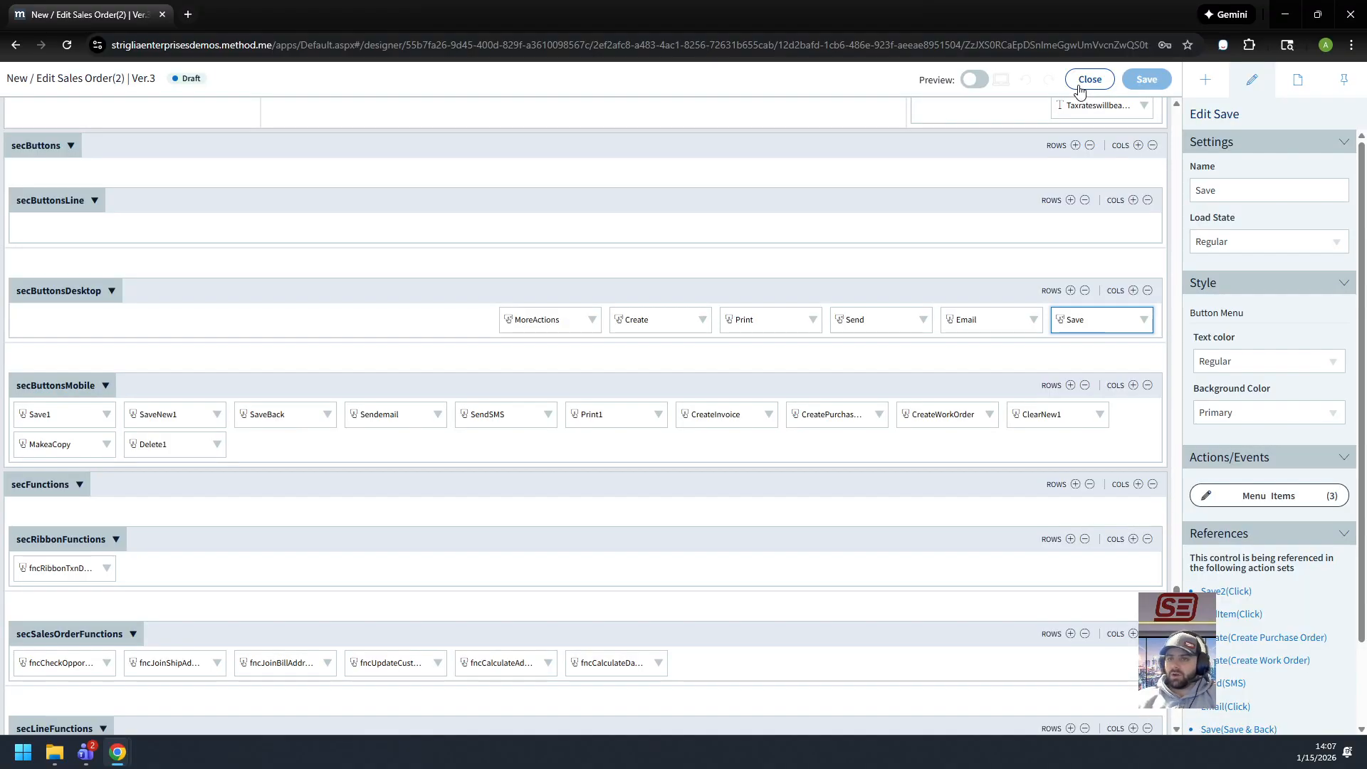
left_click(1081, 84)
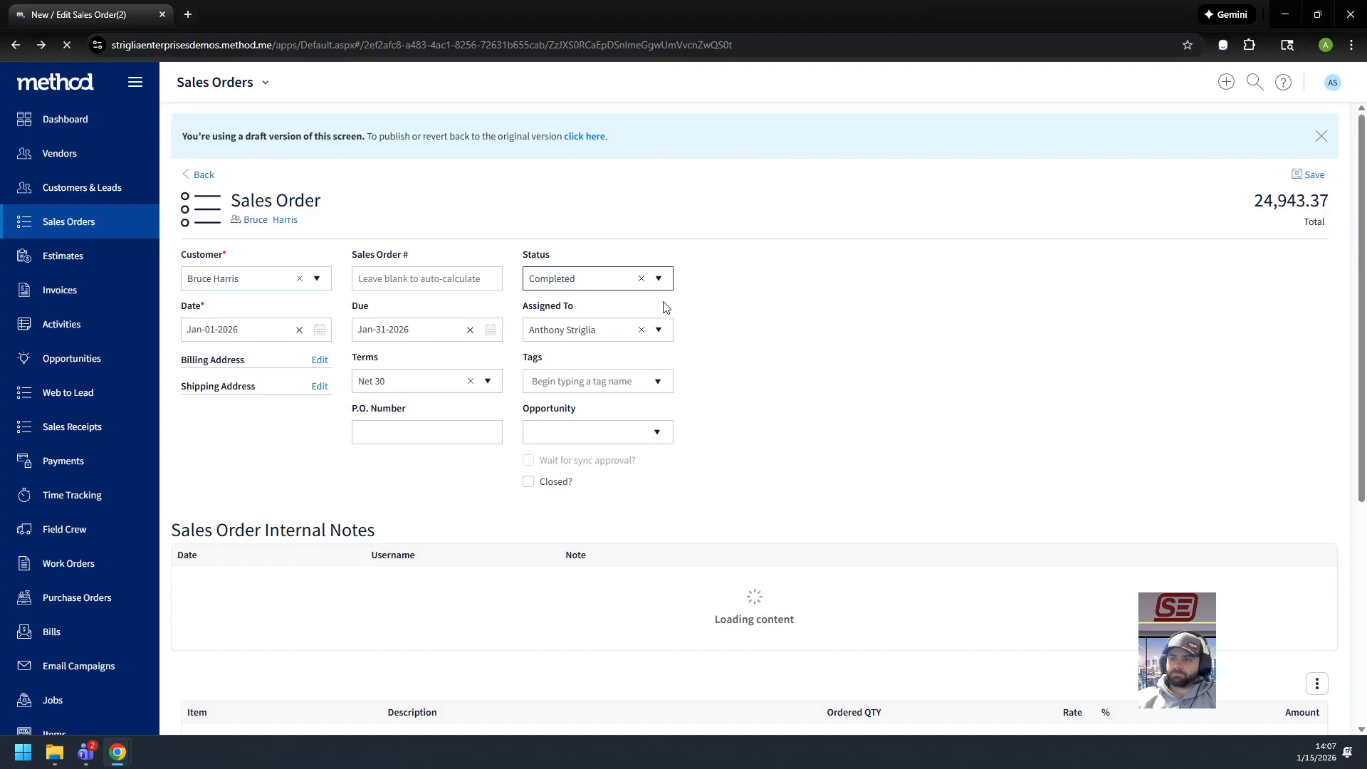
Step: Reset the sales order's status to Shipped
left_click(659, 279)
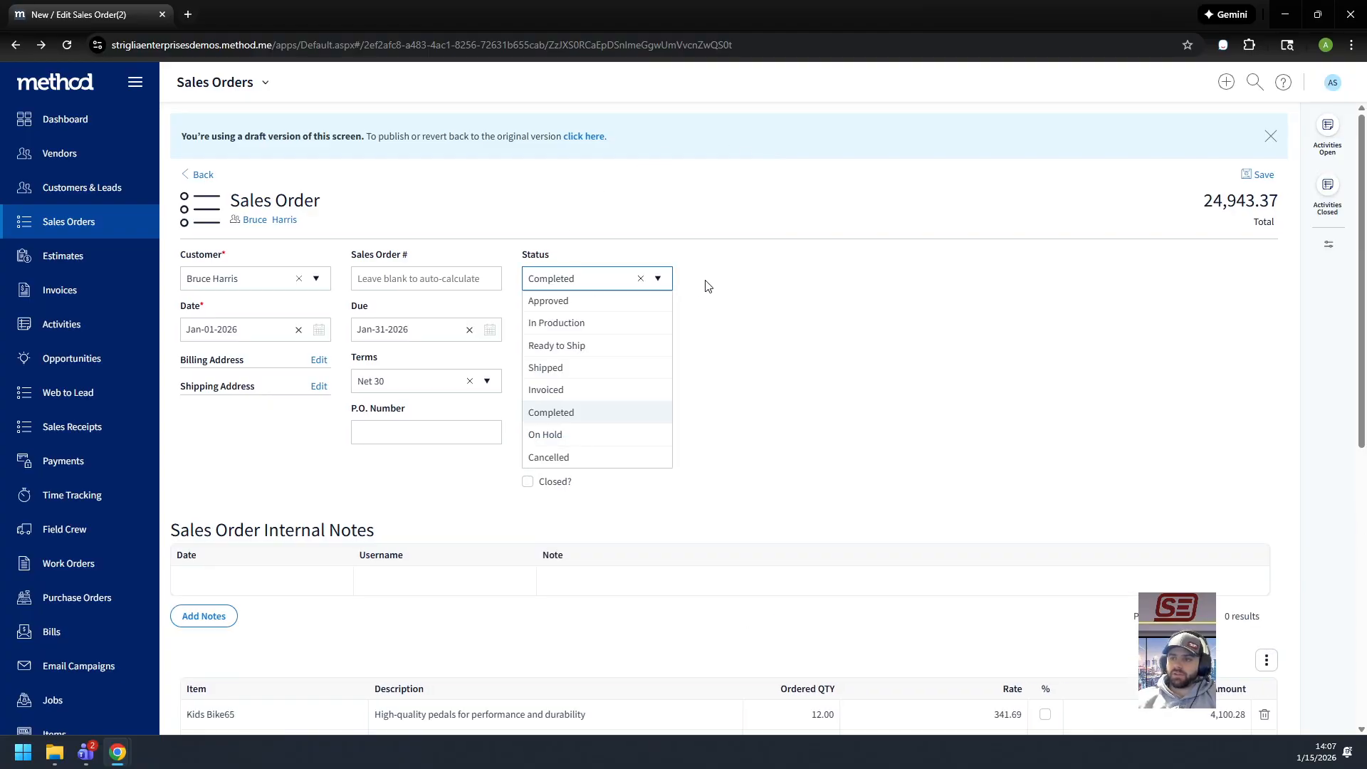
left_click(623, 368)
scroll(1028, 333, "down", 10)
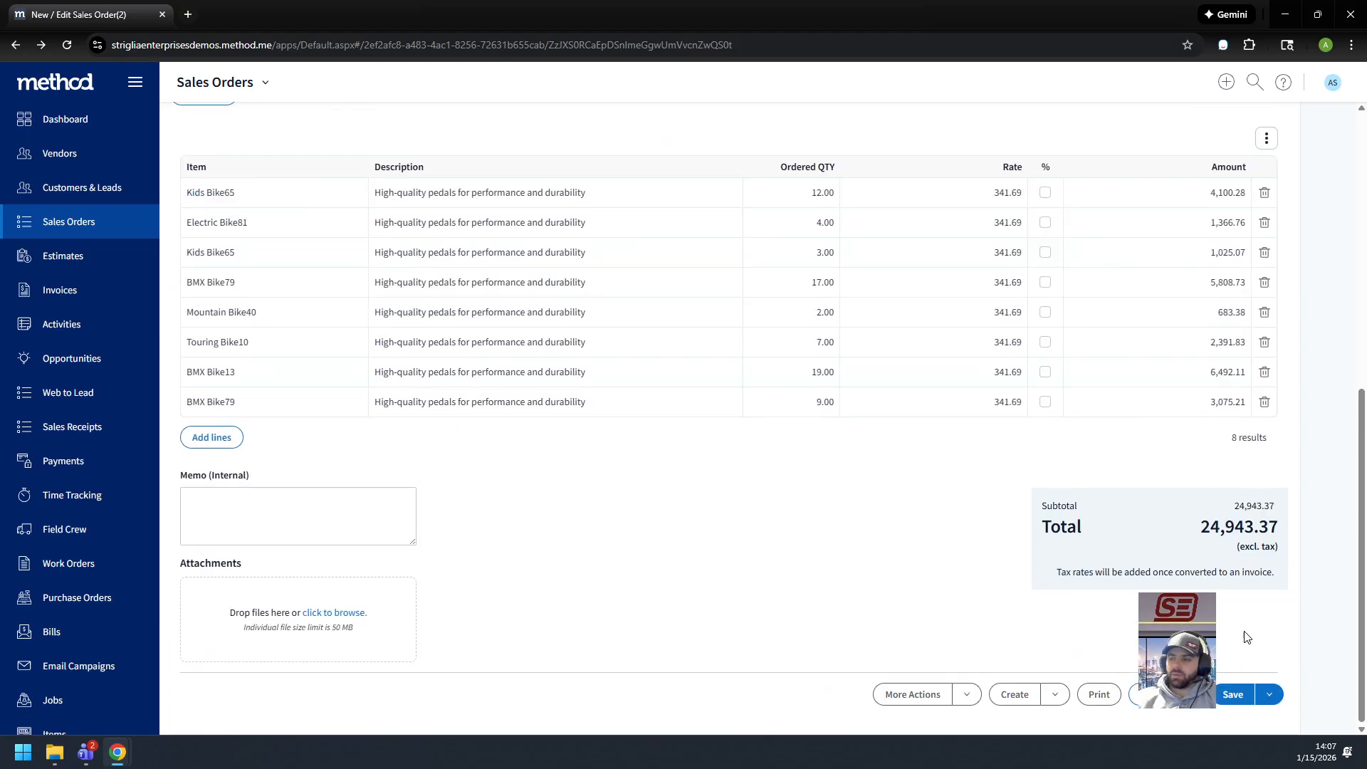
scroll(724, 458, "up", 10)
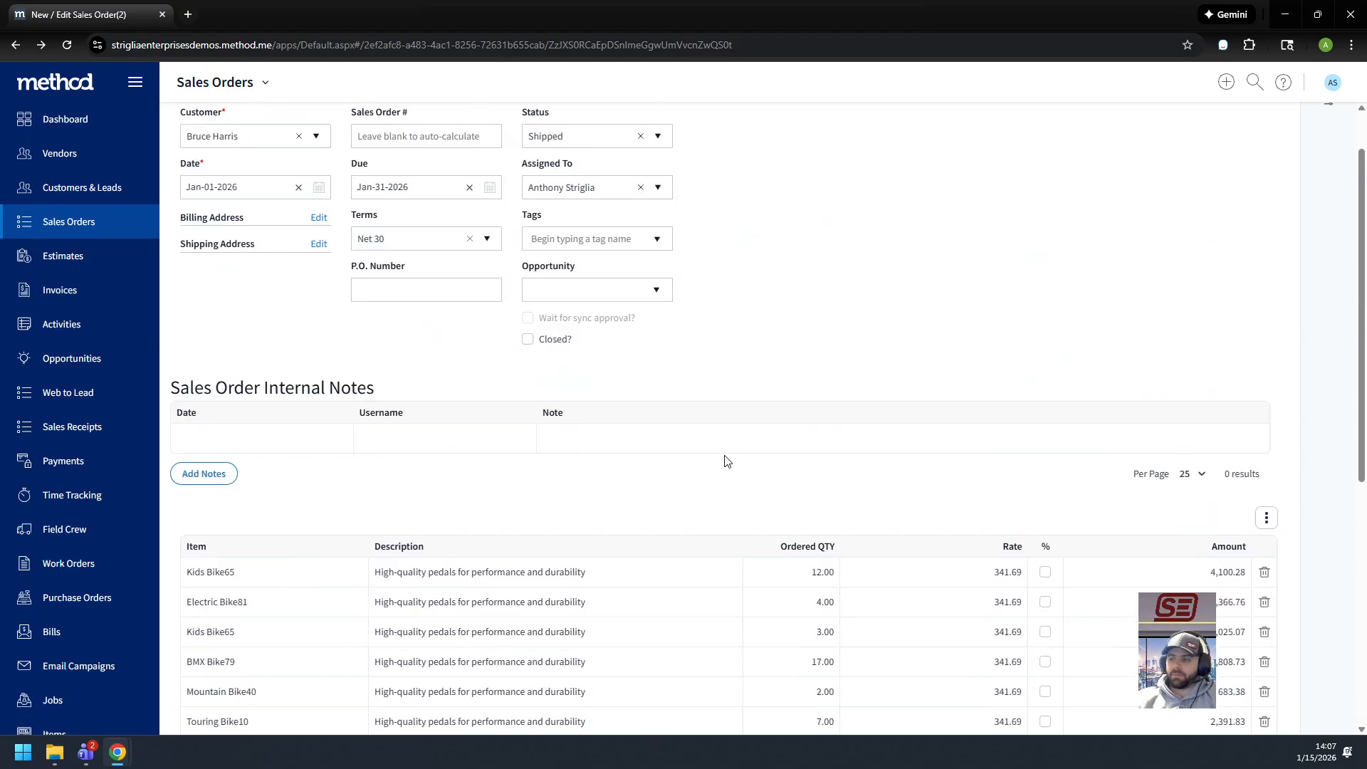
Step: Set the sales order's status to Completed and save it to test the automatic invoice routine
left_click(661, 282)
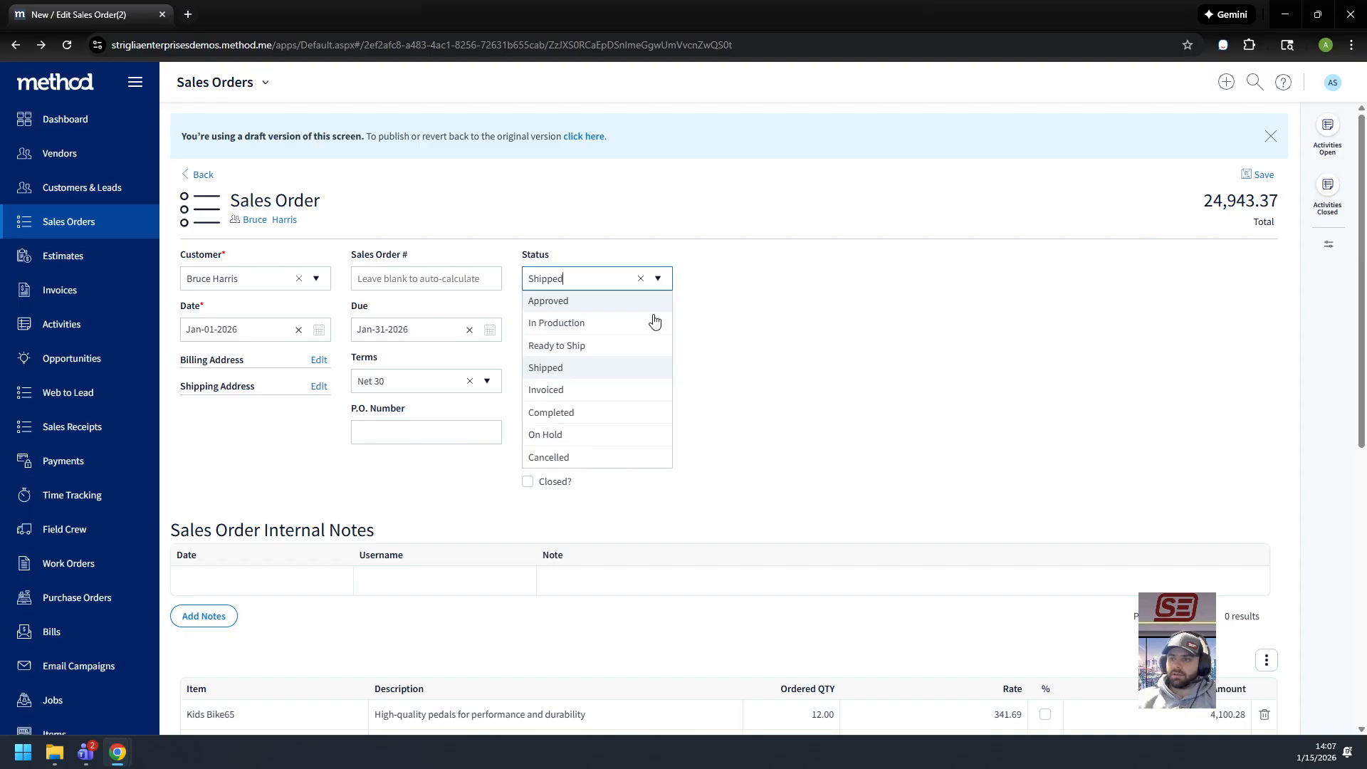
left_click(581, 411)
scroll(749, 388, "down", 8)
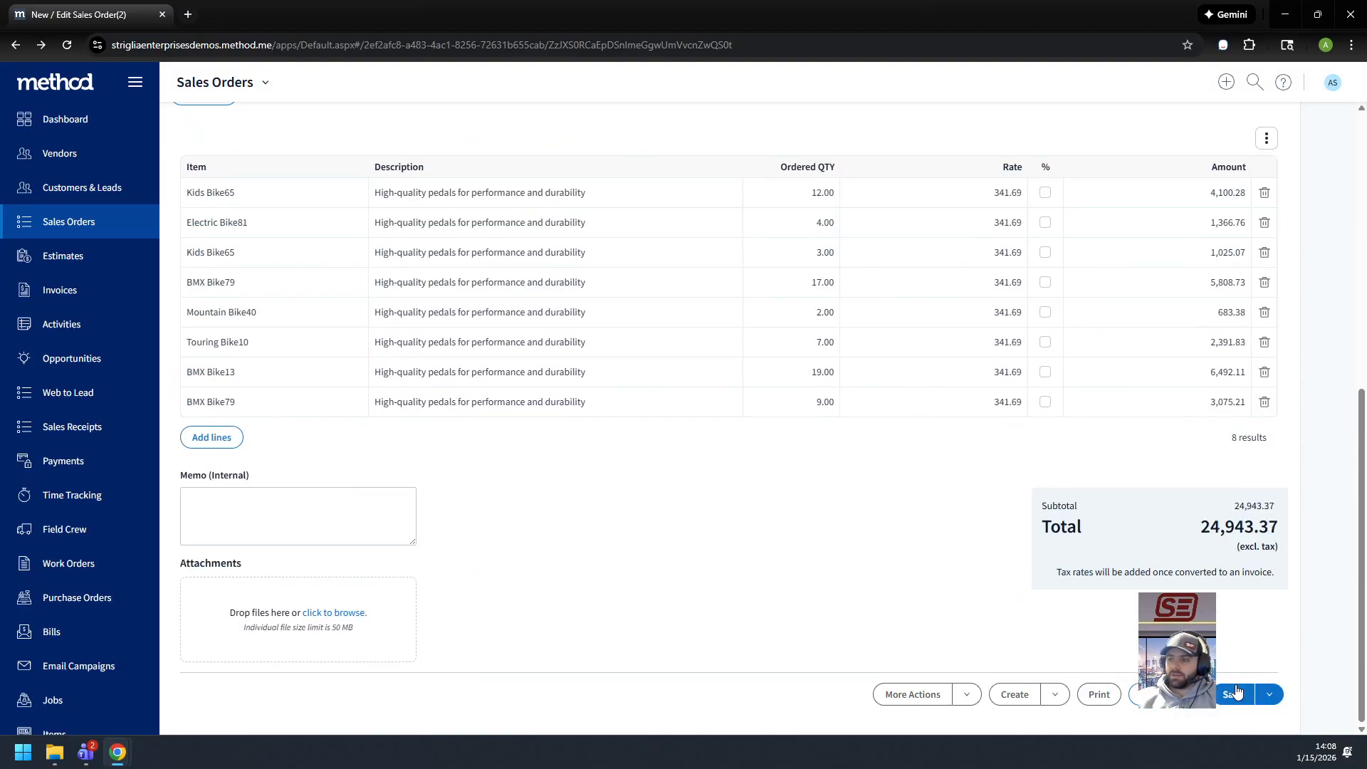
left_click(1233, 685)
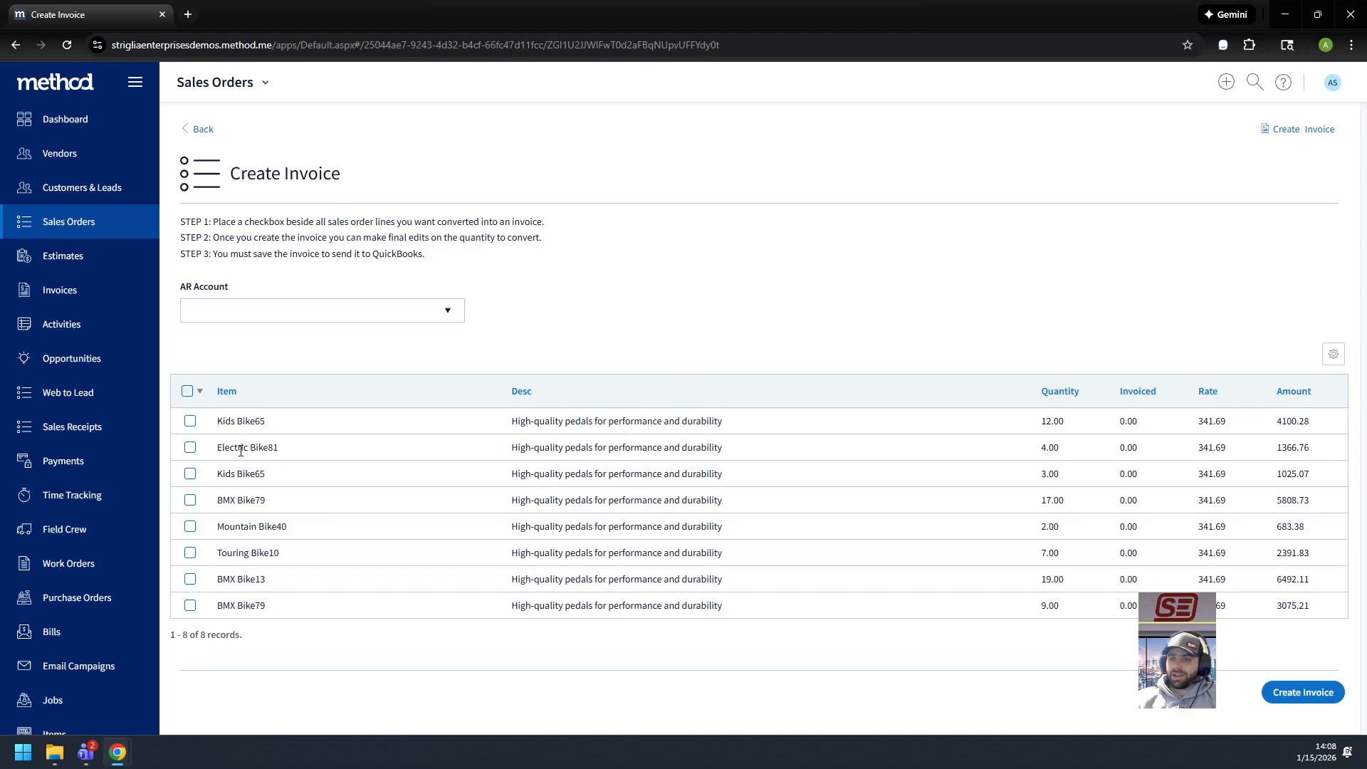
Step: Select all order lines, set the AR Account to Accounts Receivable (A/R), and create the invoice
left_click(188, 391)
left_click(447, 310)
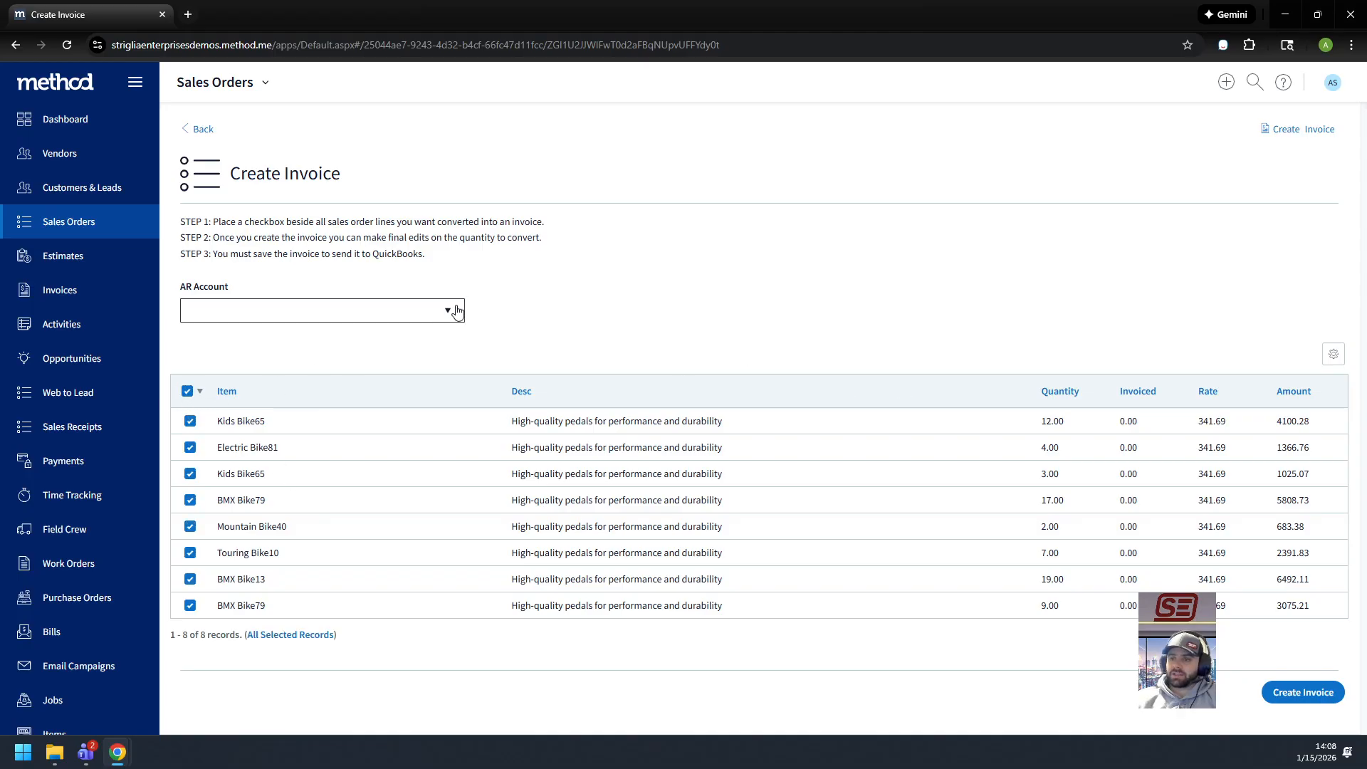
left_click(361, 336)
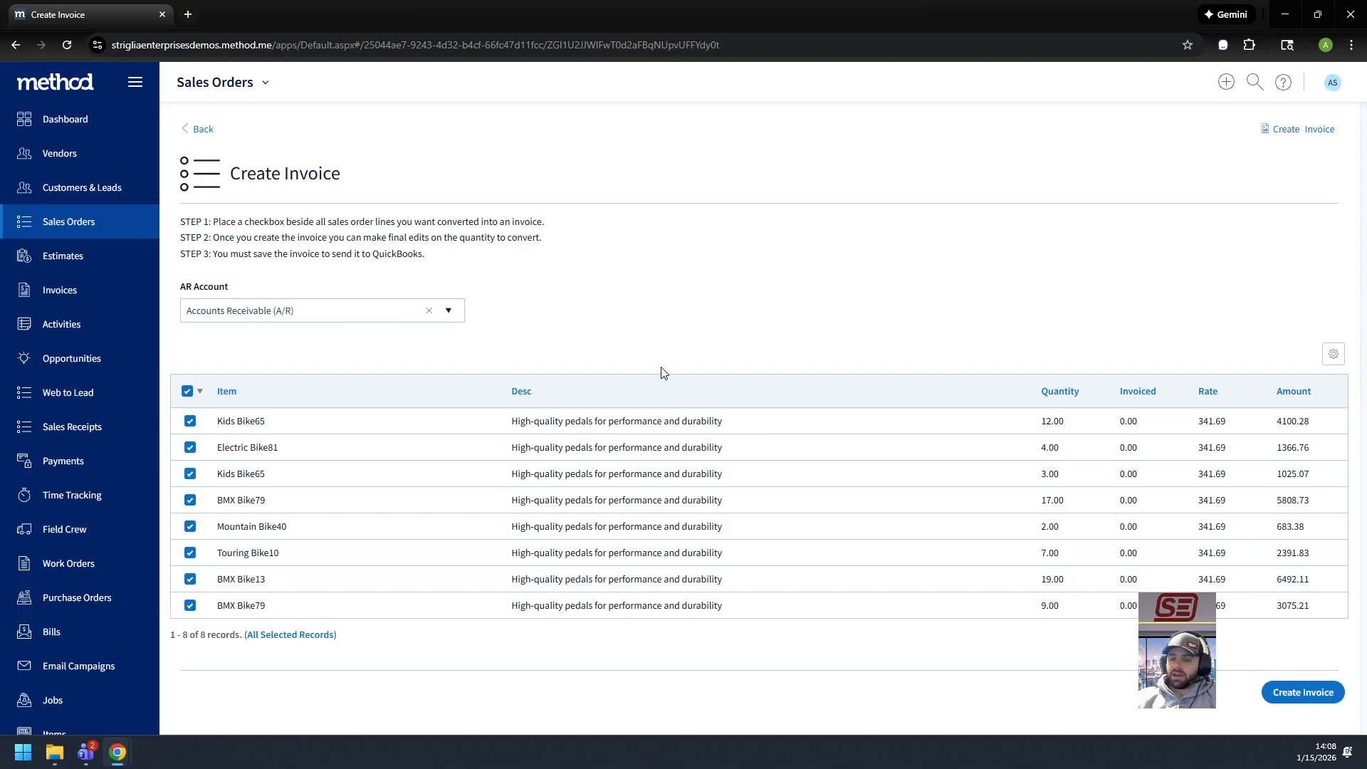
left_click(1293, 700)
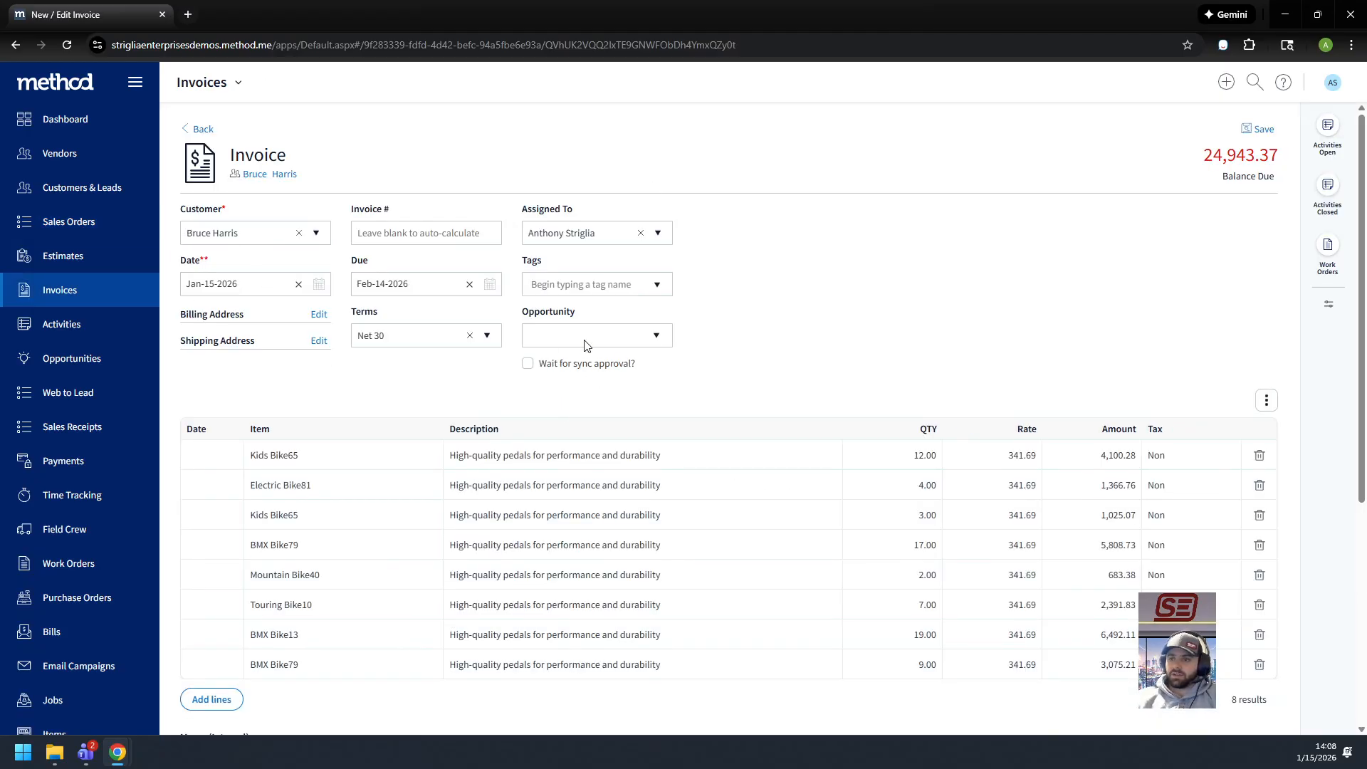
Step: Open the shipped sales order dated Dec-30-2025 from the sales order list and look through its status options
left_click(95, 233)
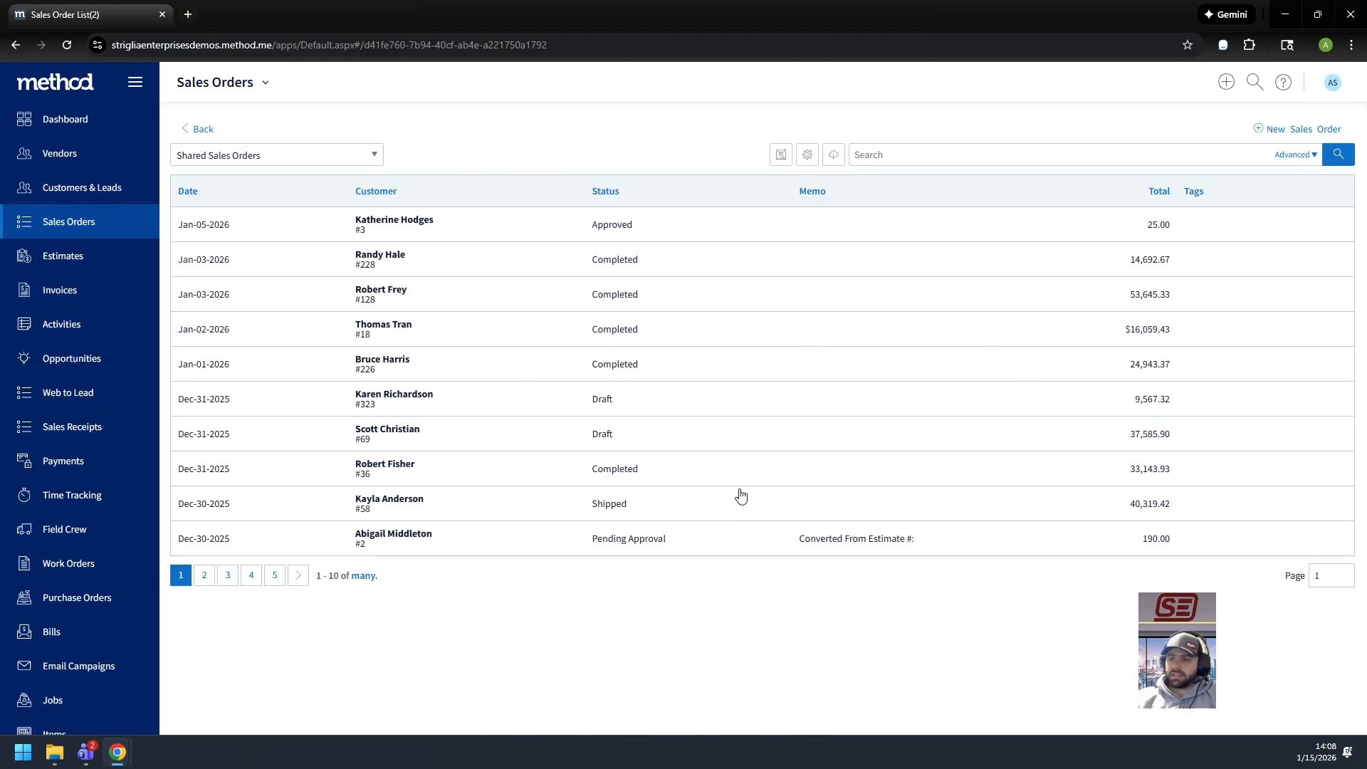
left_click(713, 517)
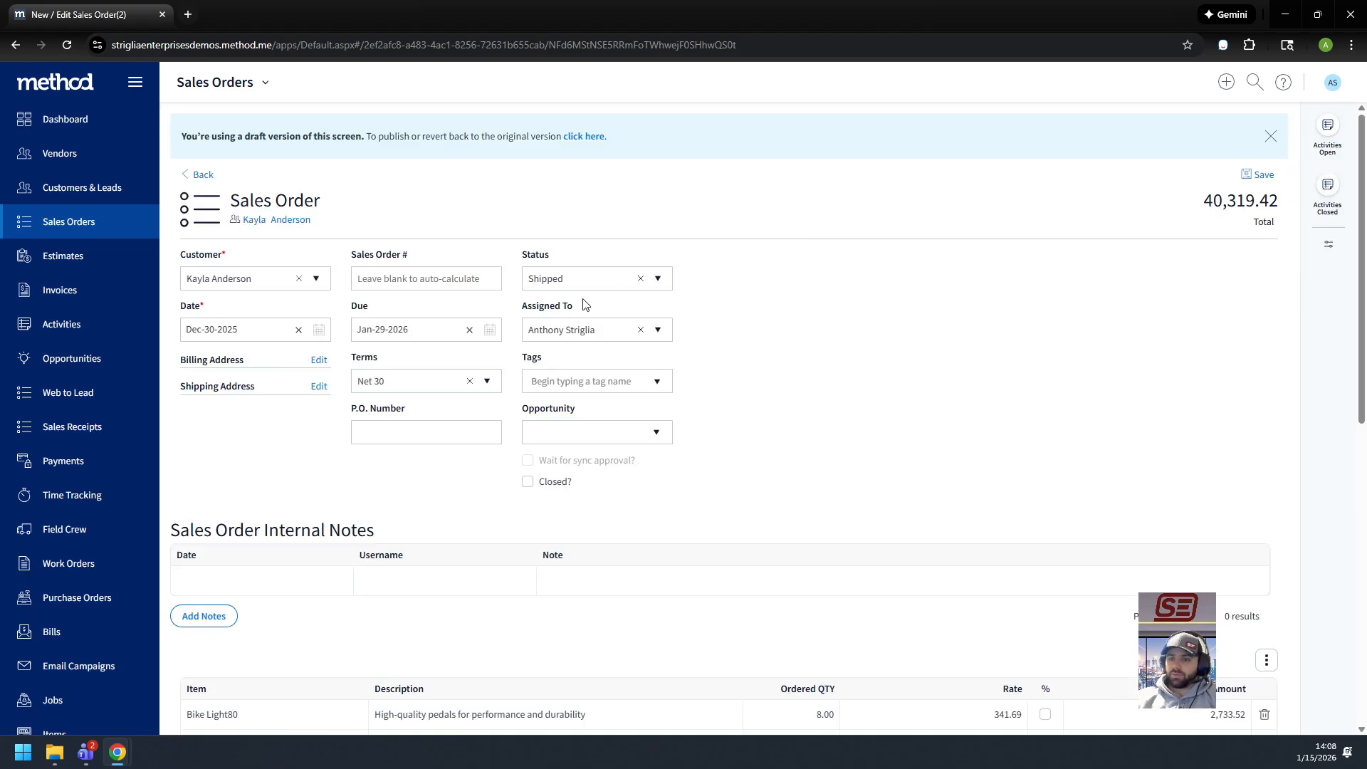
left_click(657, 279)
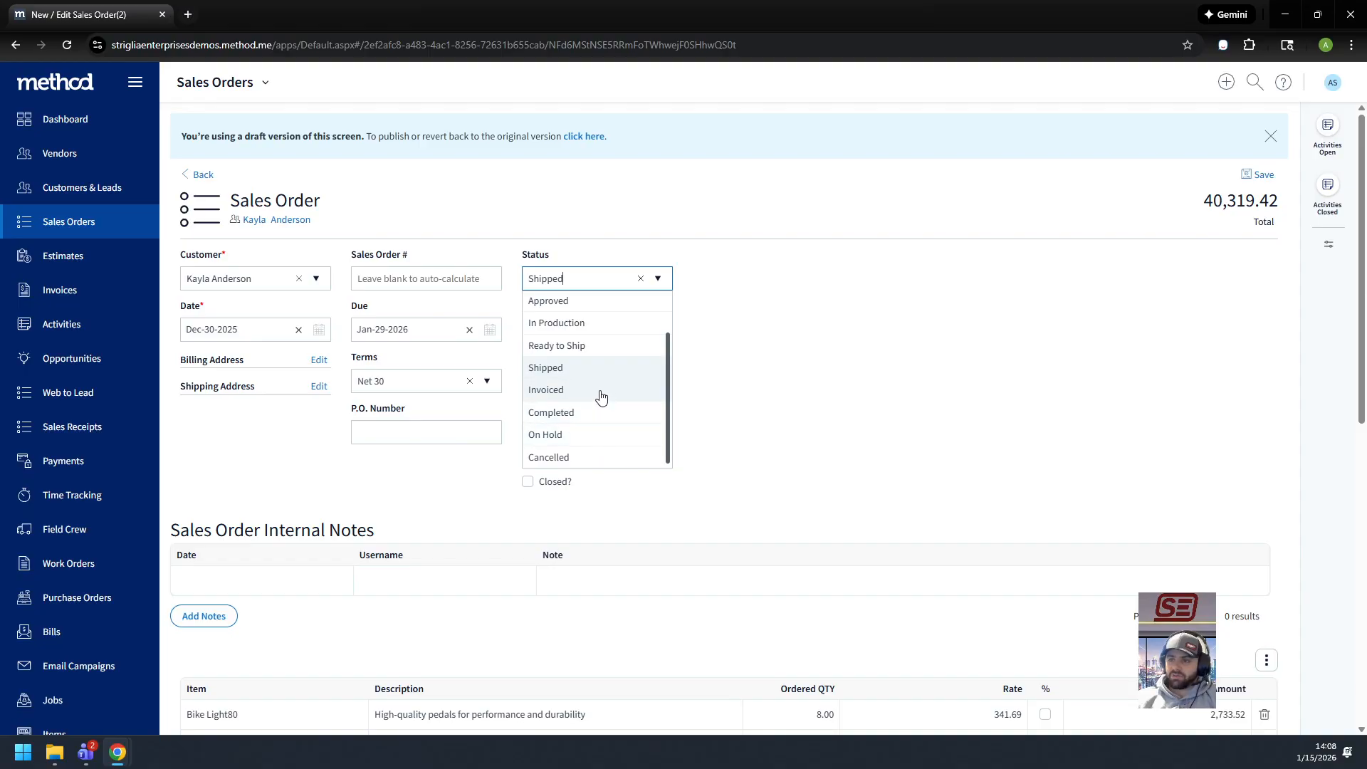
scroll(620, 399, "up", 2)
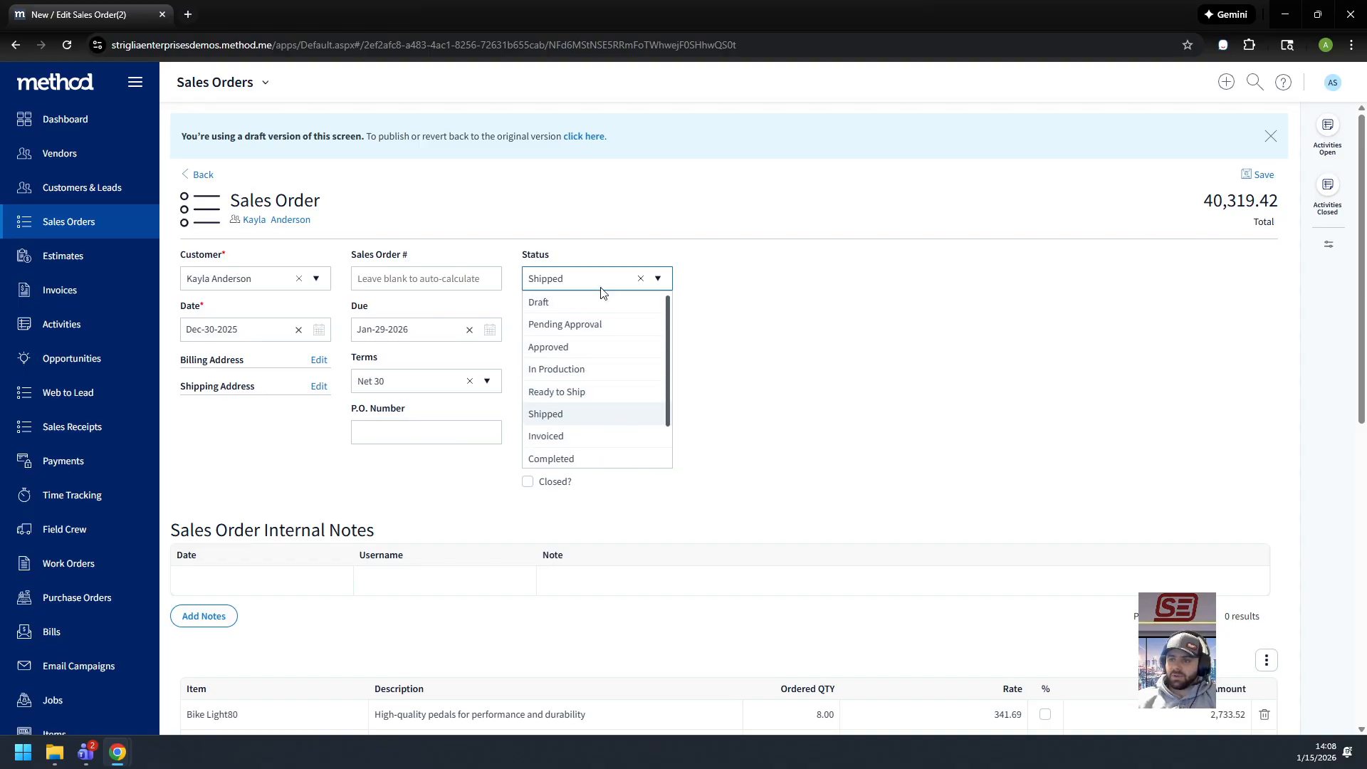
scroll(600, 399, "down", 2)
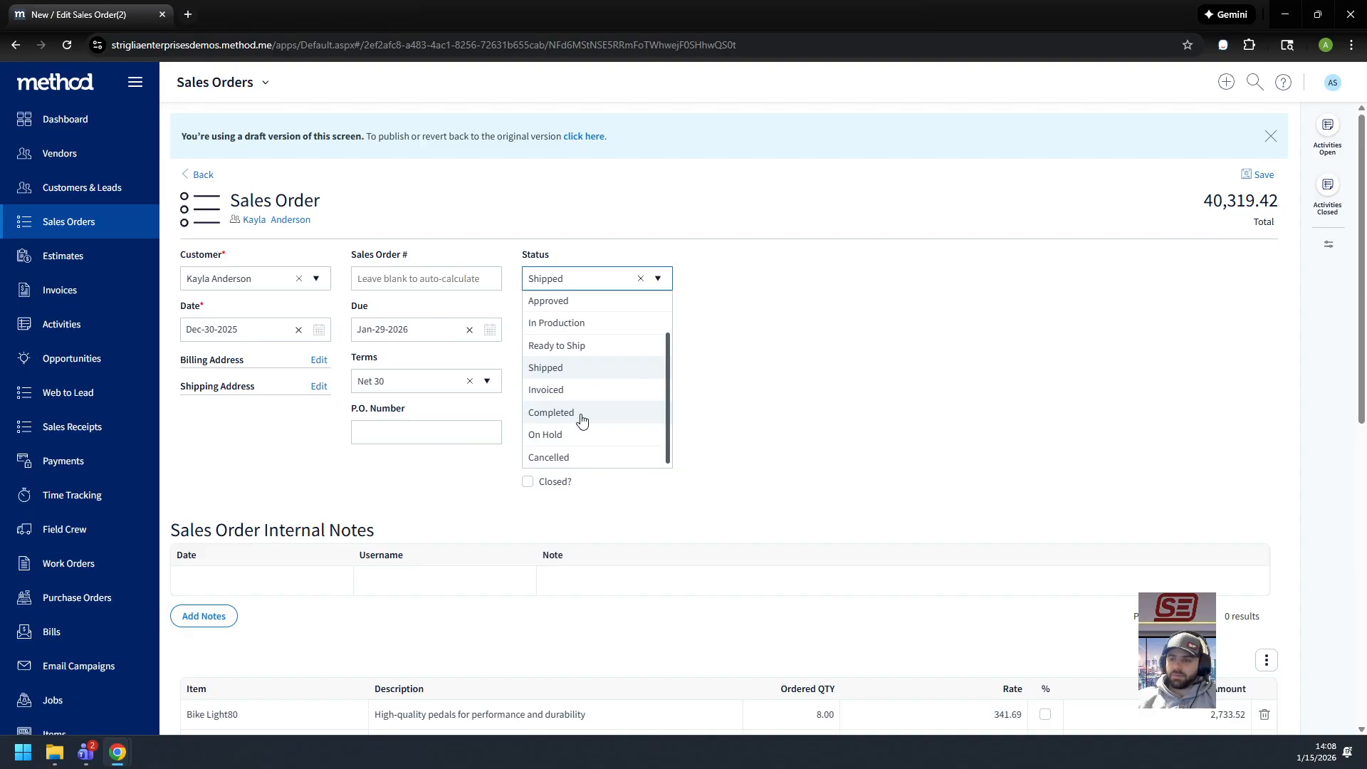
left_click(705, 420)
scroll(755, 388, "down", 15)
scroll(756, 388, "up", 15)
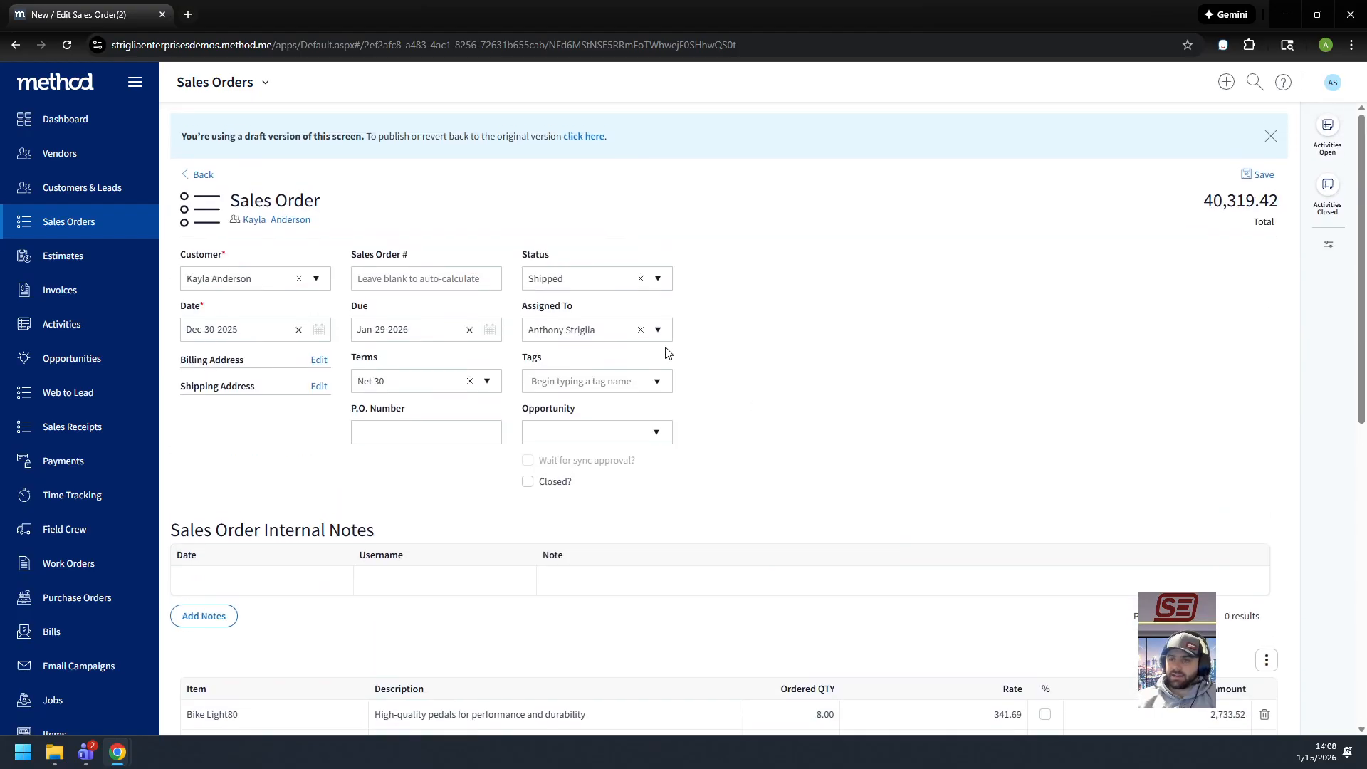
Step: Go back from the shipped order to the previously completed sales order and start creating an invoice from it
left_click(216, 177)
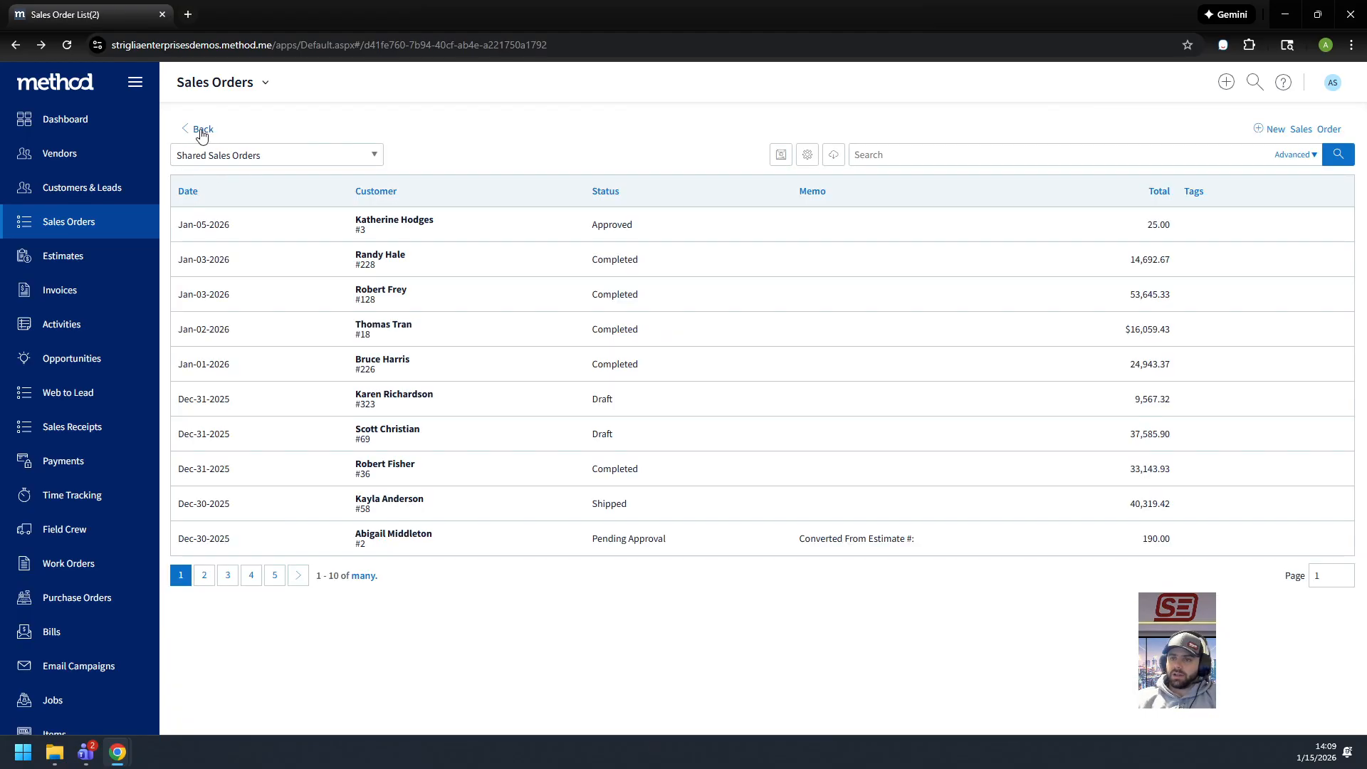
left_click(202, 131)
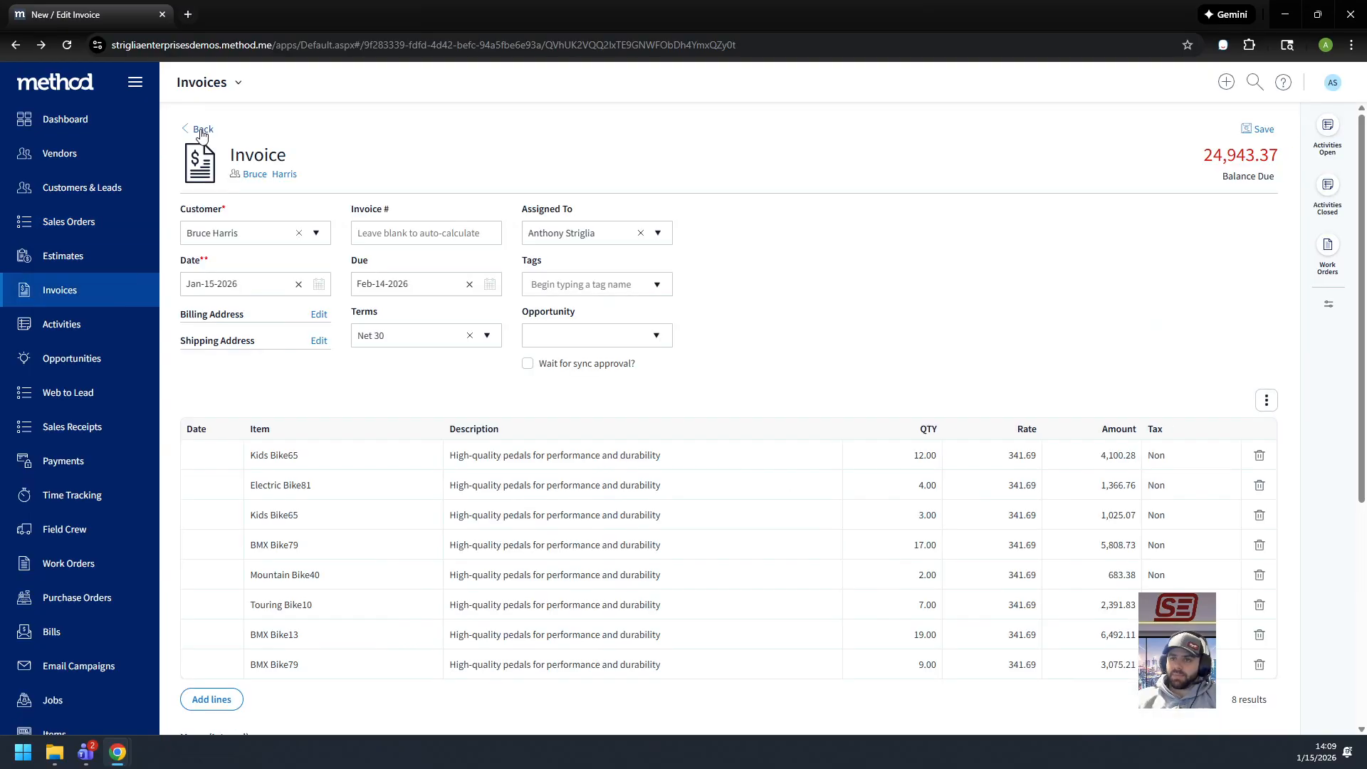
left_click(202, 133)
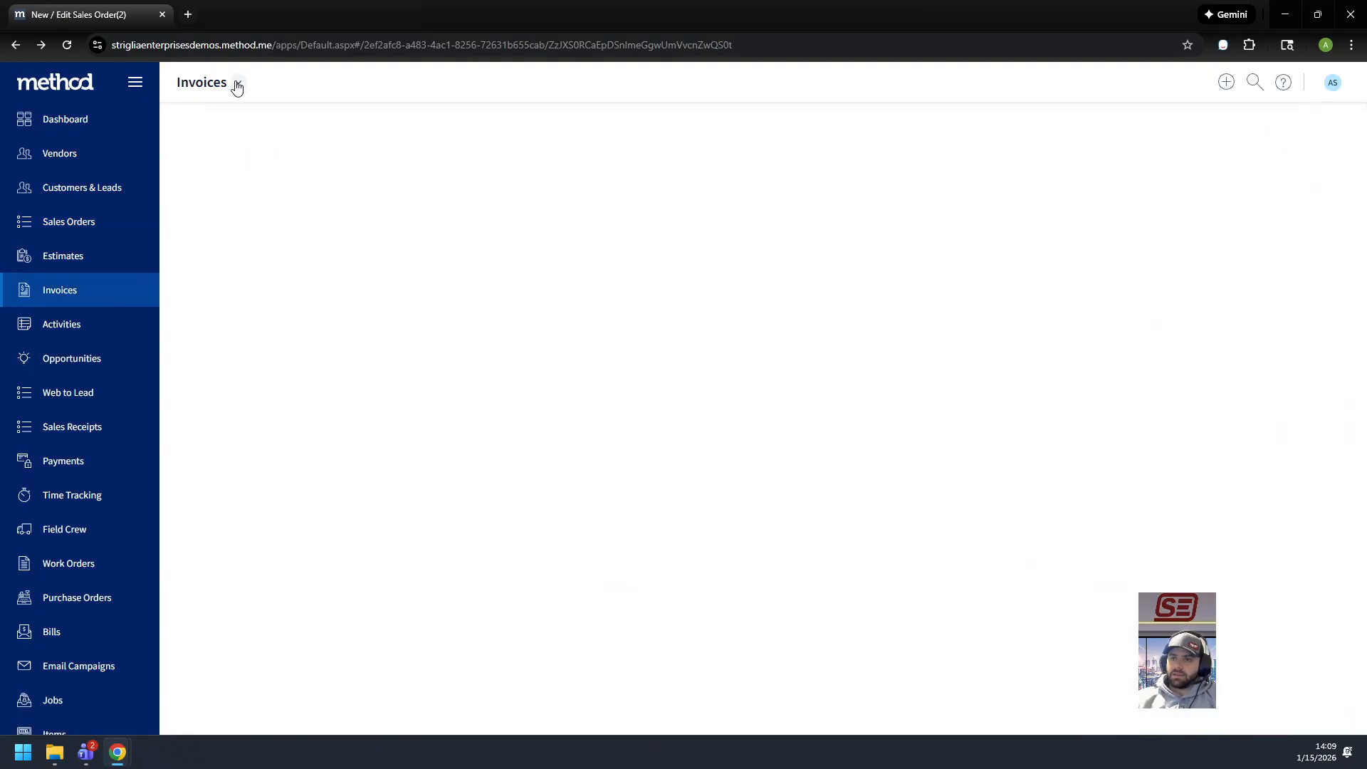
scroll(921, 302, "down", 4)
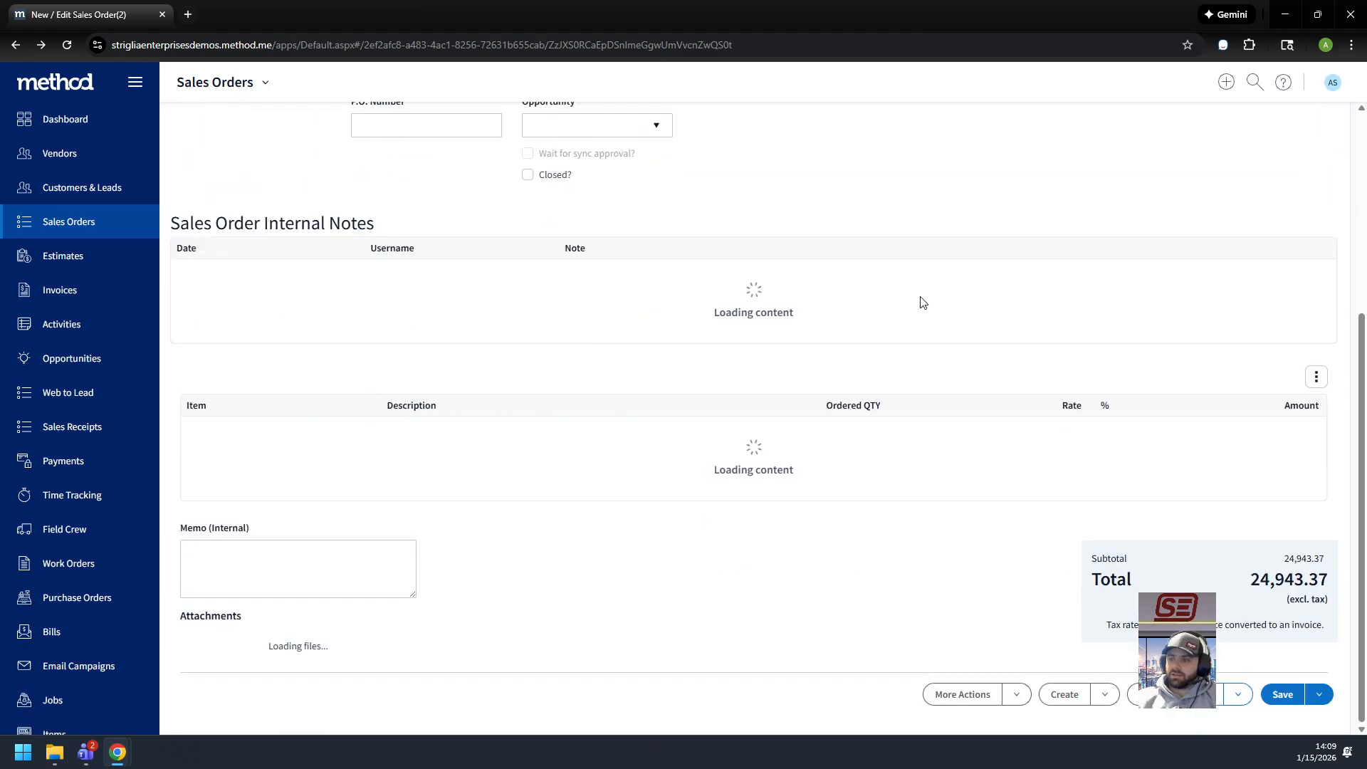
scroll(1093, 691, "down", 2)
left_click(1056, 694)
left_click(1041, 646)
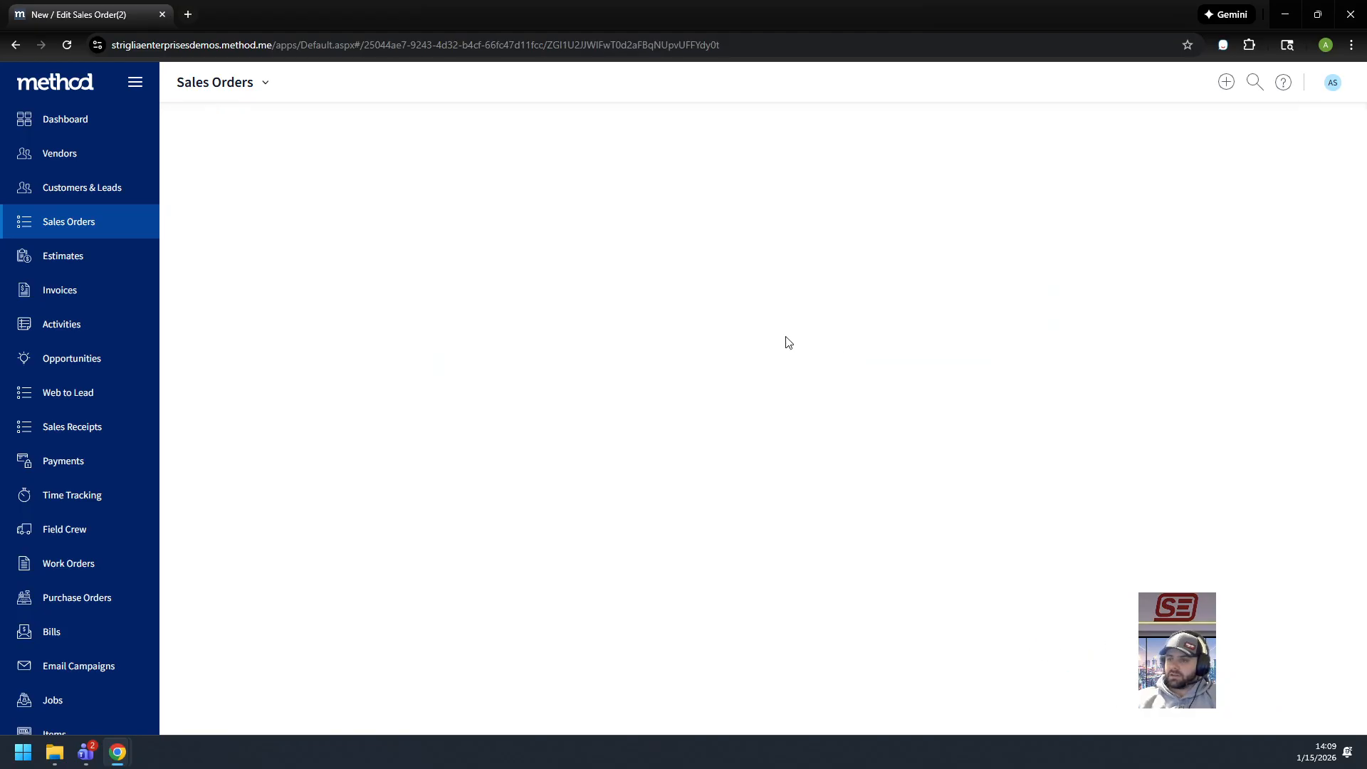
Step: Open the Create Invoice screen for customization and create an editable copy of it
left_click(267, 86)
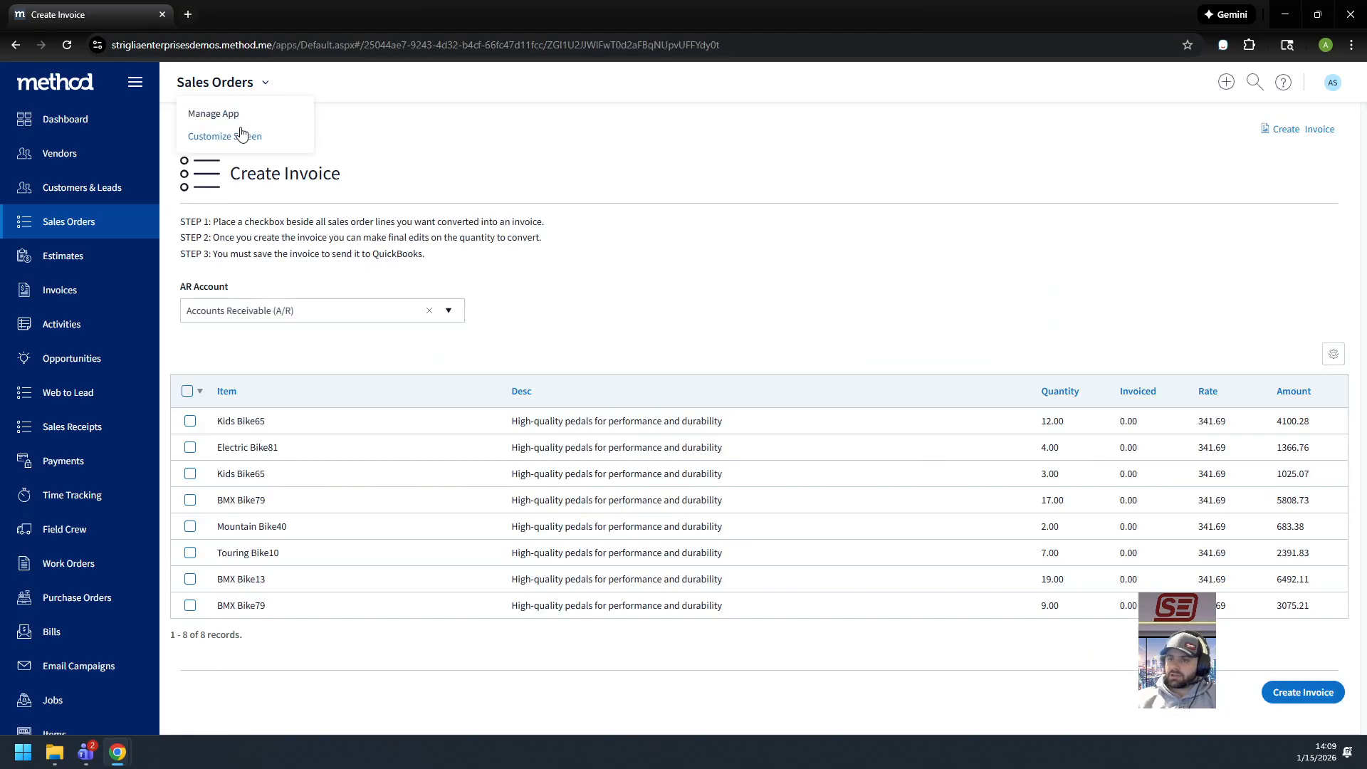
left_click(223, 138)
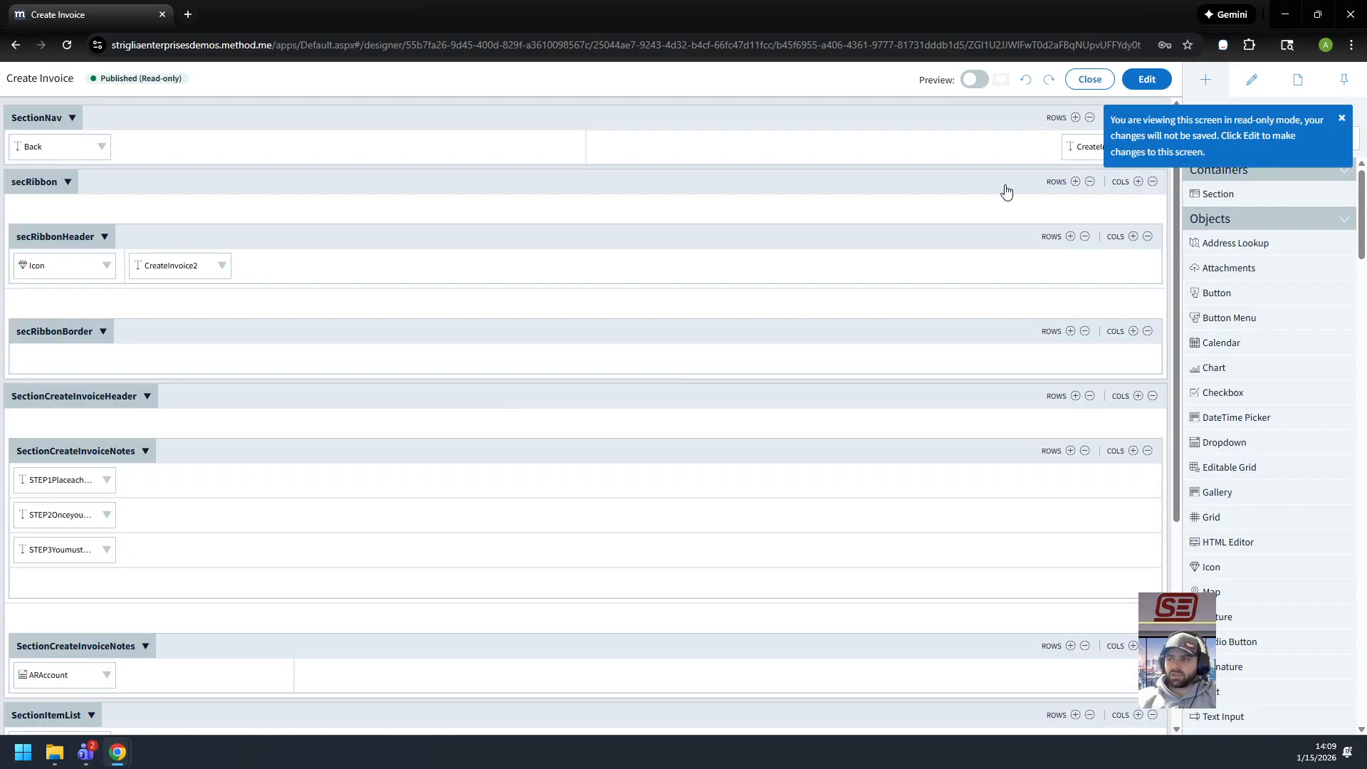
left_click(1154, 83)
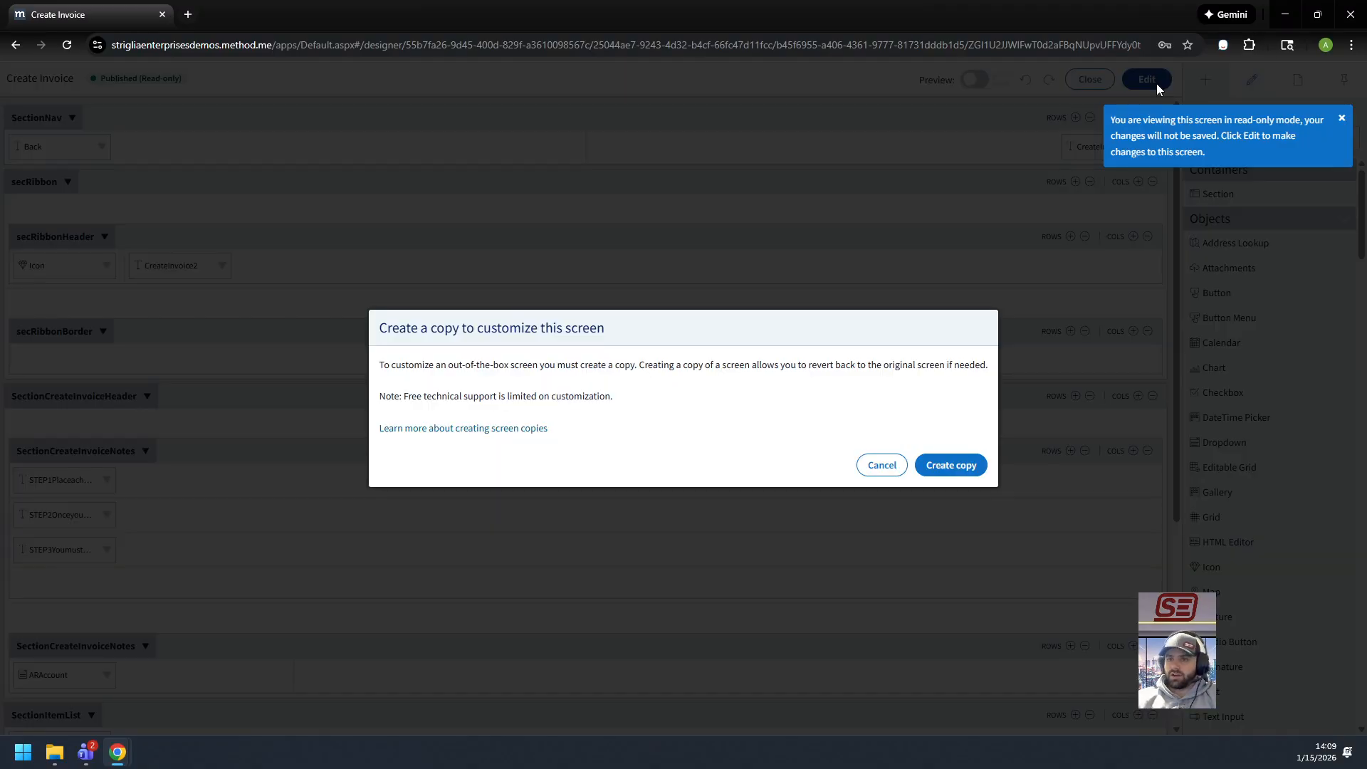
left_click(951, 465)
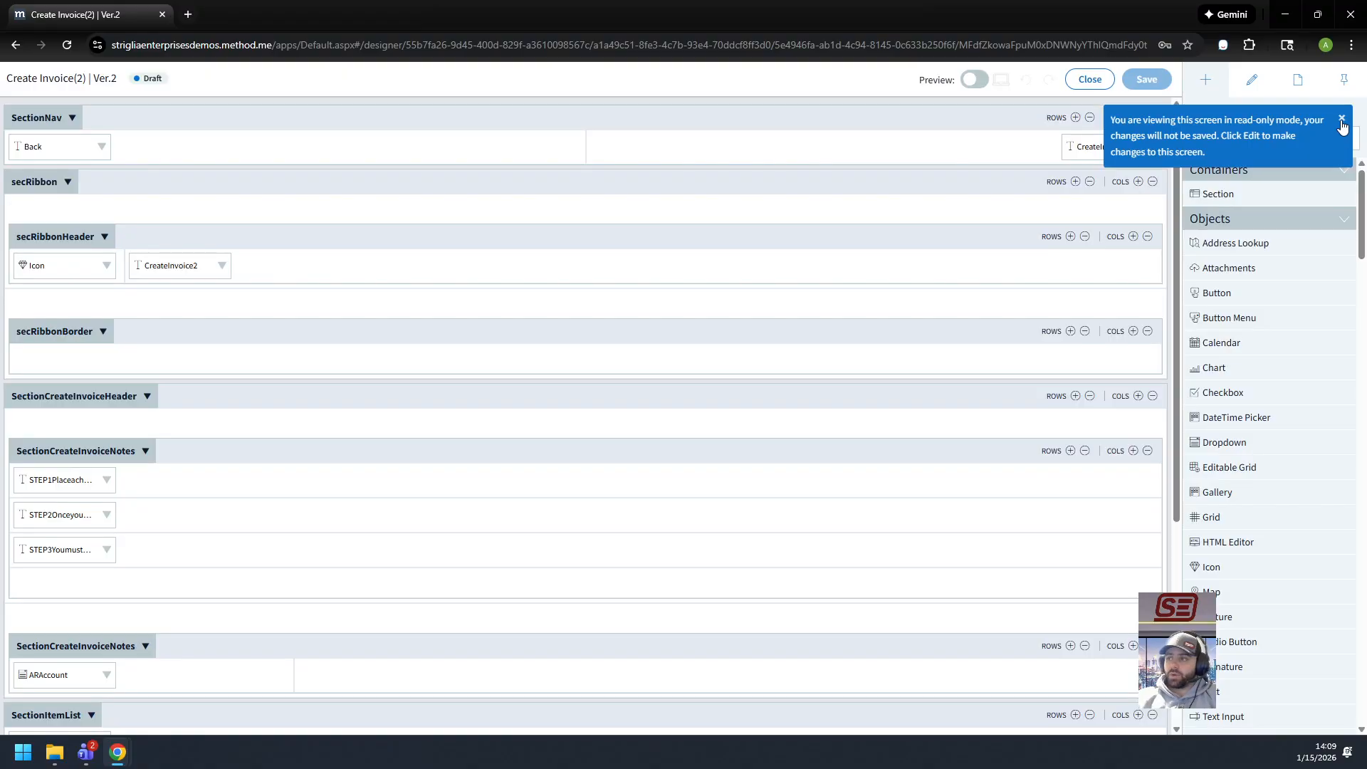
left_click(1342, 119)
Step: Examine the screen's Load action set, covering the customer and last AR account retrievals and the ARAccount update
left_click(1298, 81)
left_click(1266, 461)
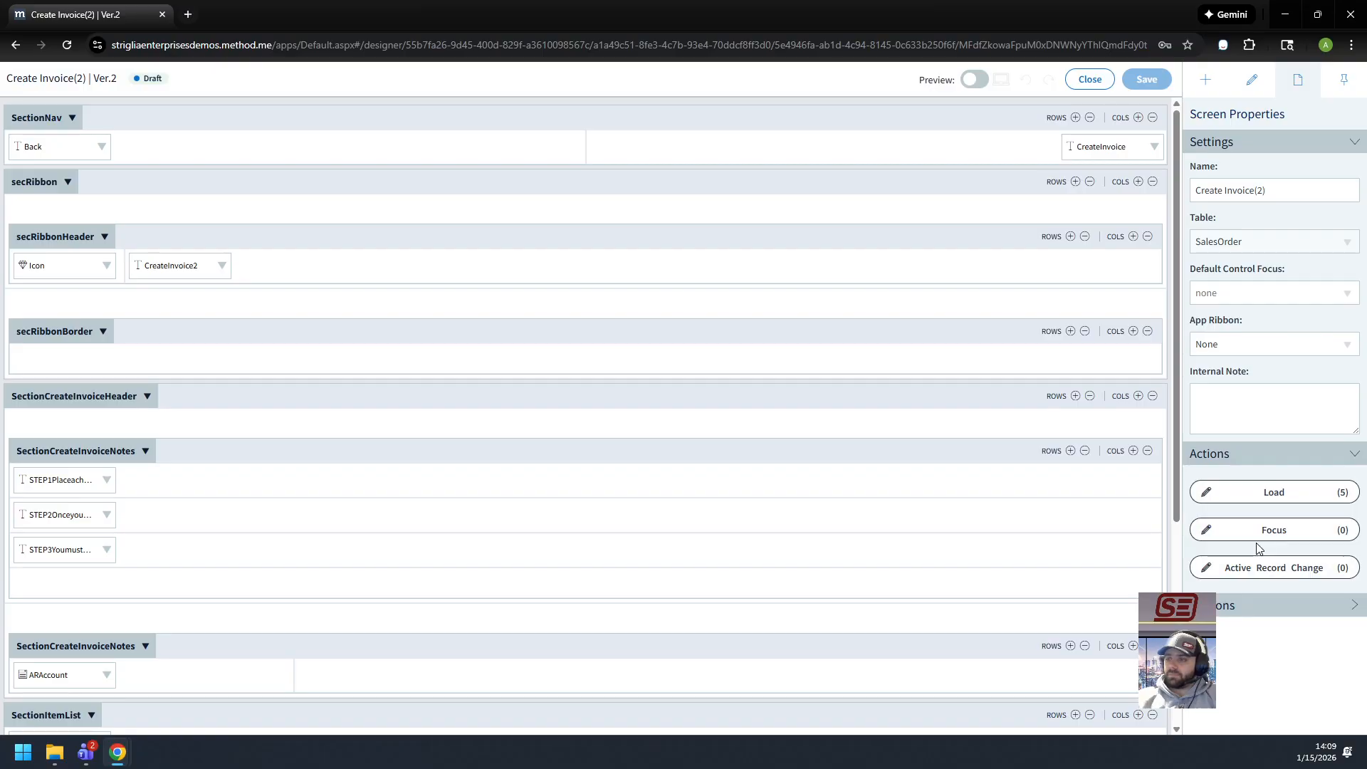
left_click(1308, 501)
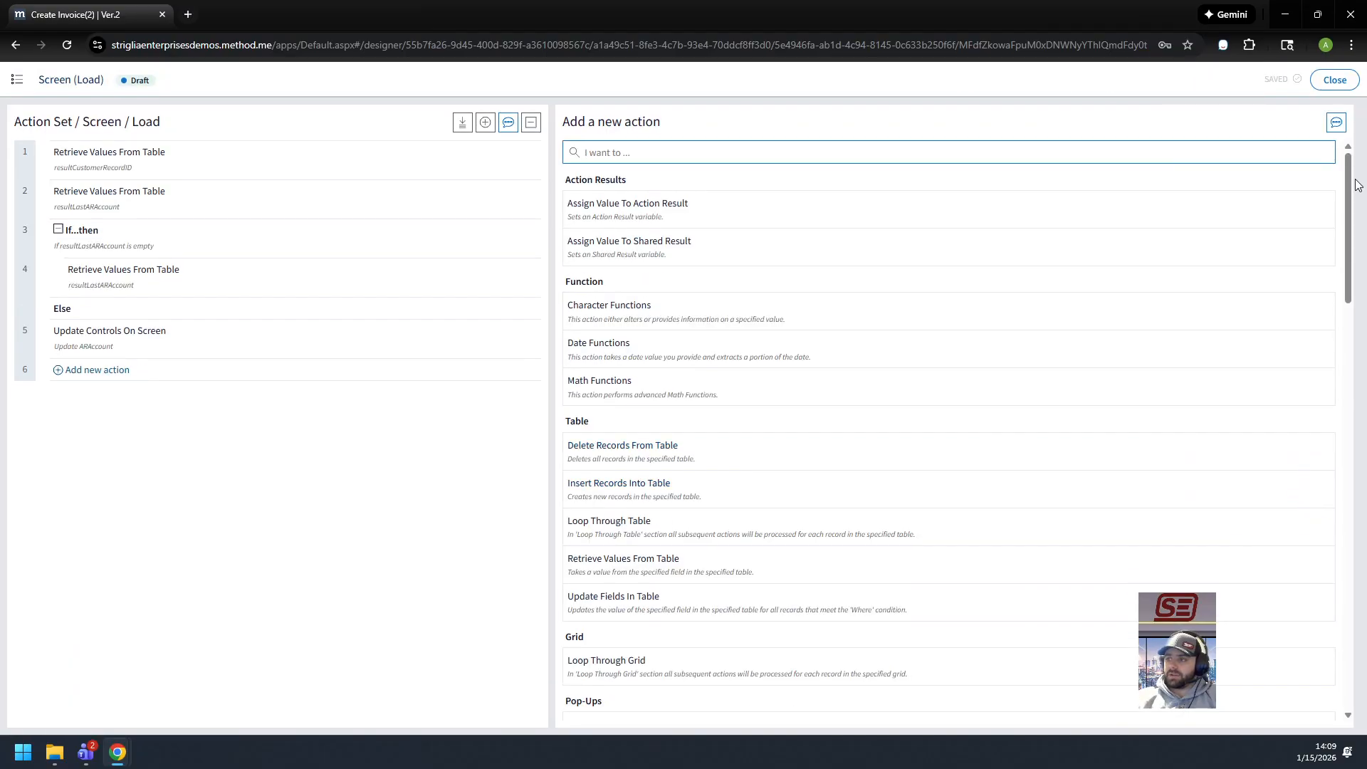
left_click(175, 354)
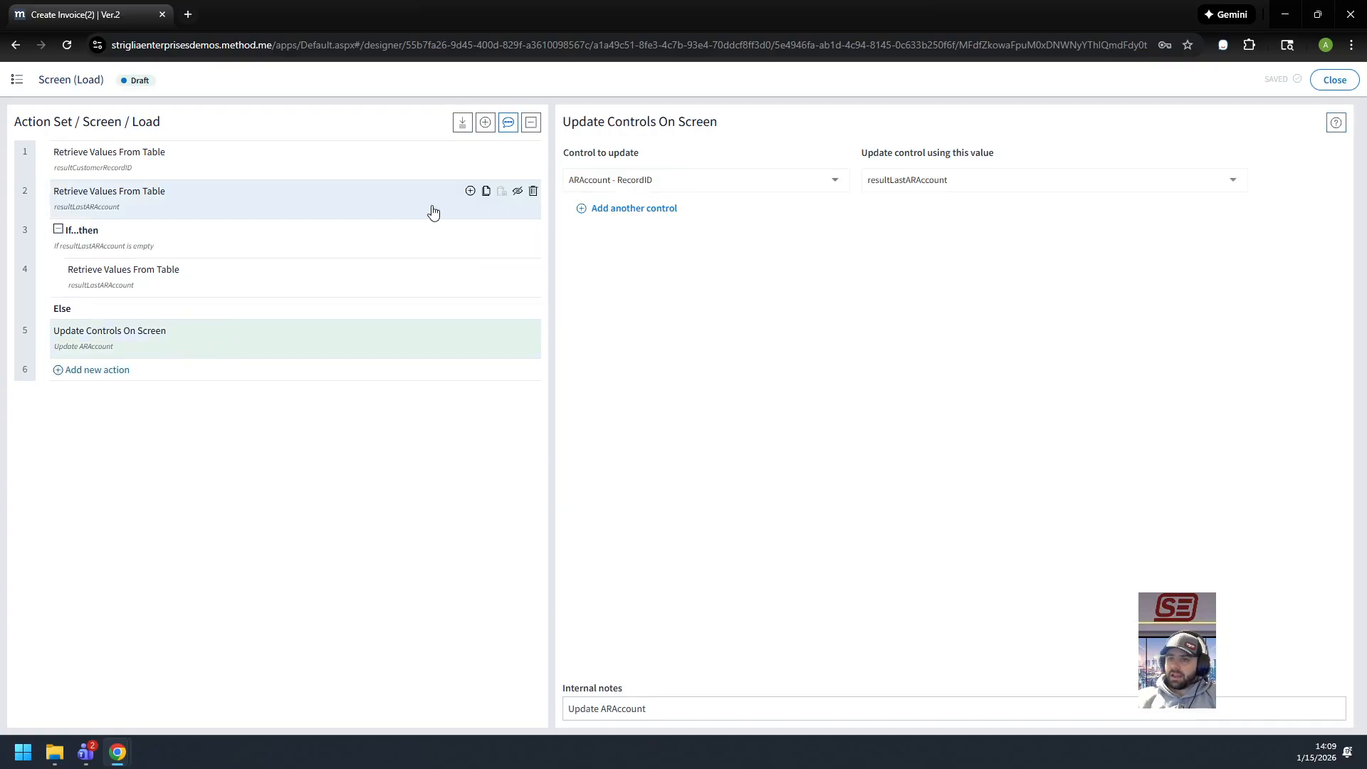
left_click(238, 174)
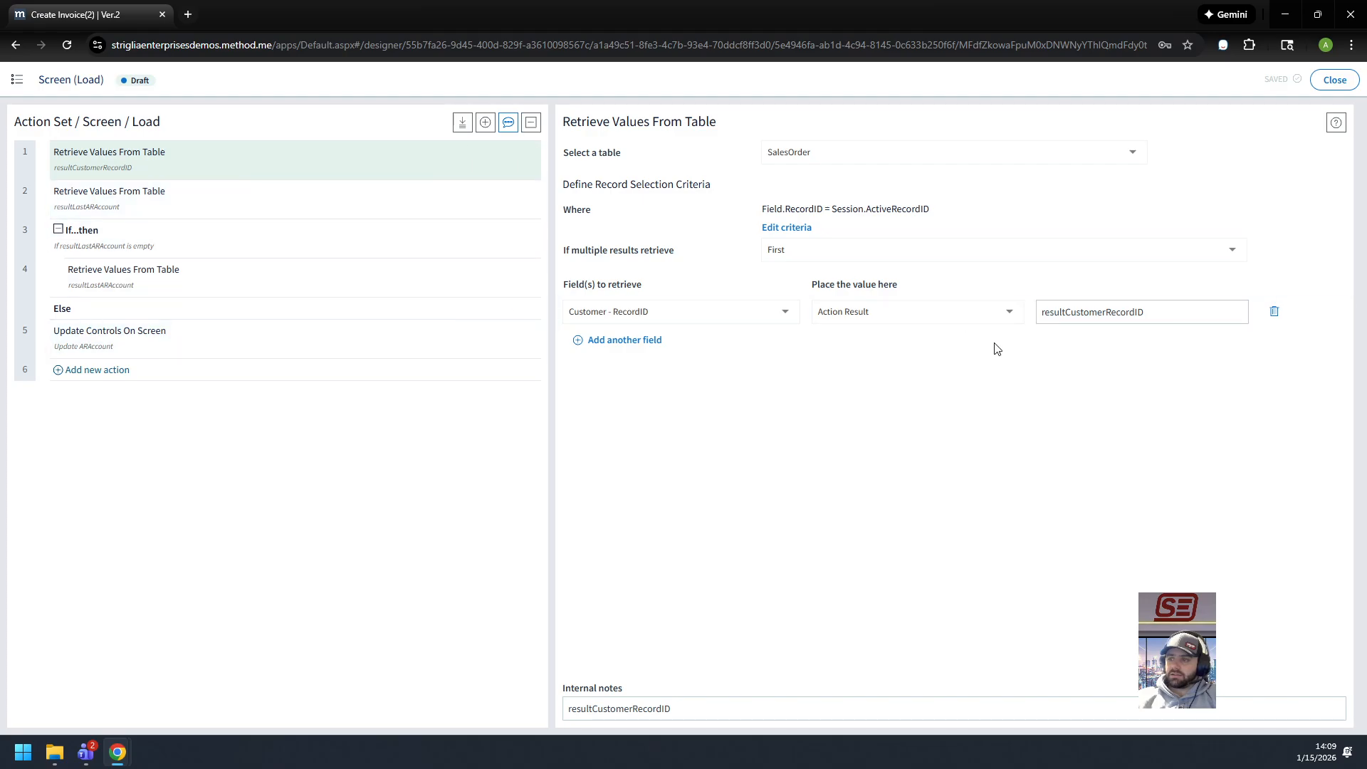
left_click(229, 187)
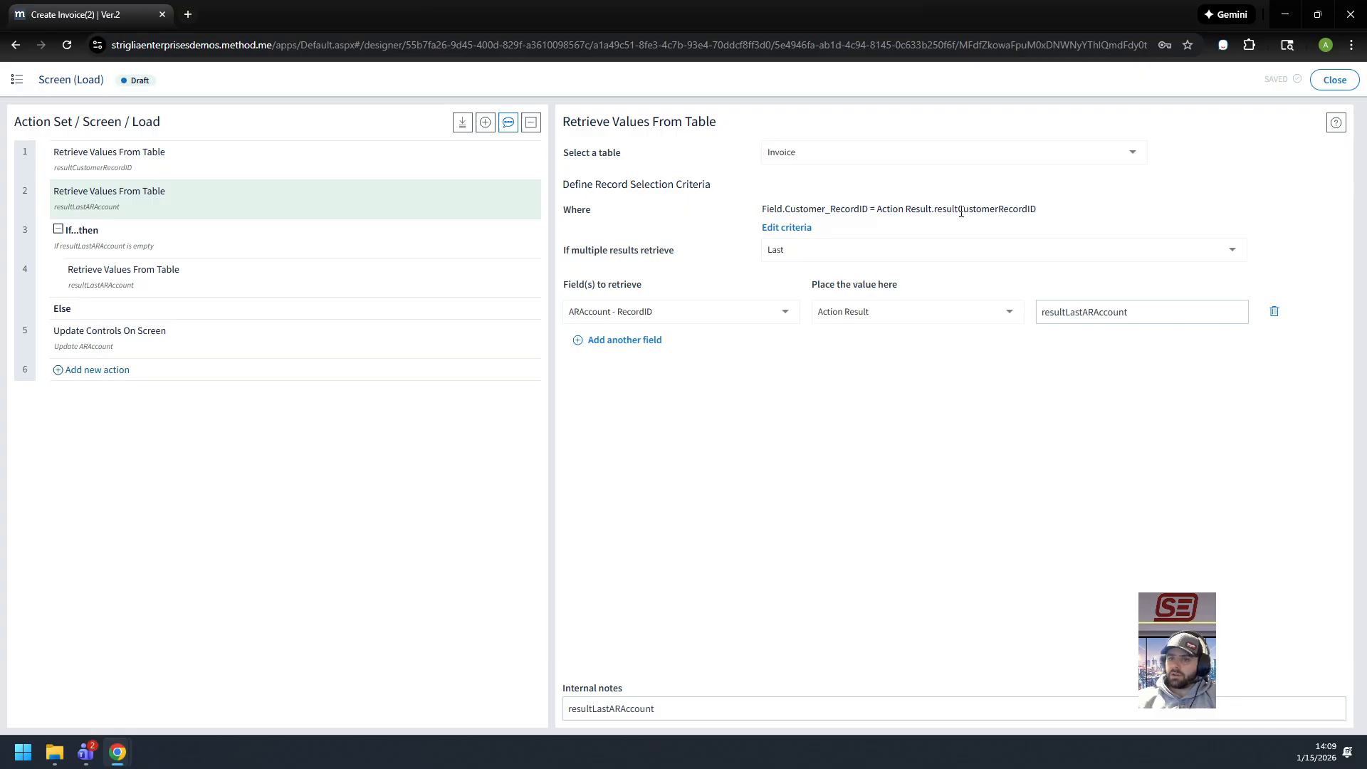
left_click(313, 166)
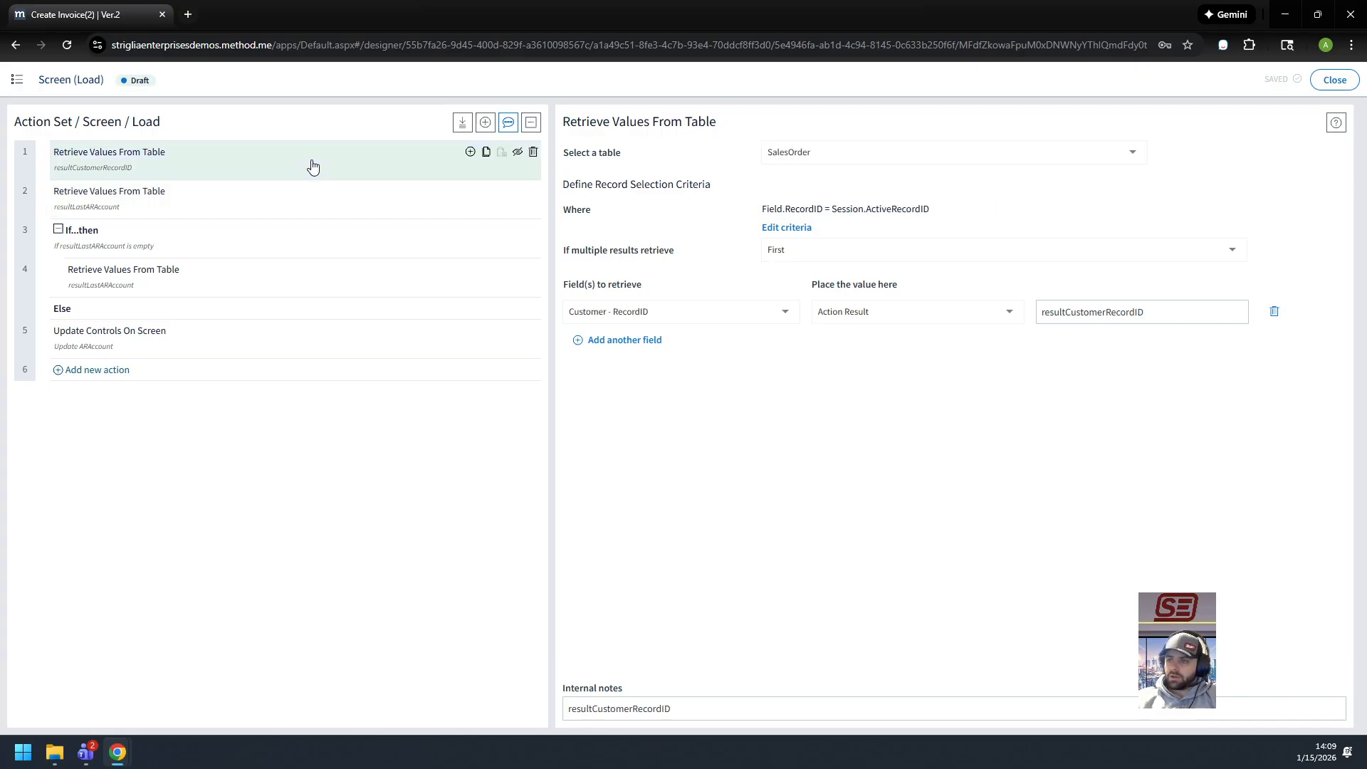
left_click(1334, 79)
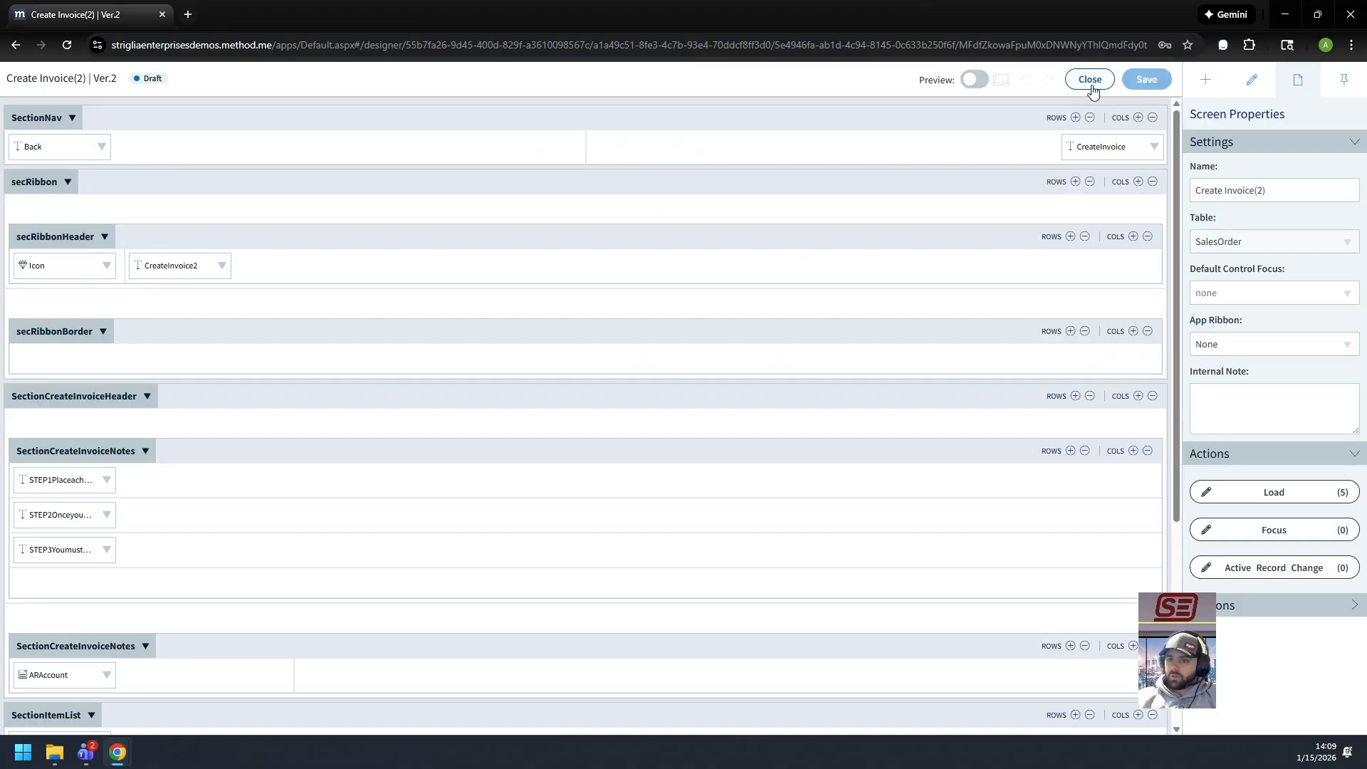
Step: Close the designer and check the AR Account field on the draft Create Invoice screen
left_click(1090, 84)
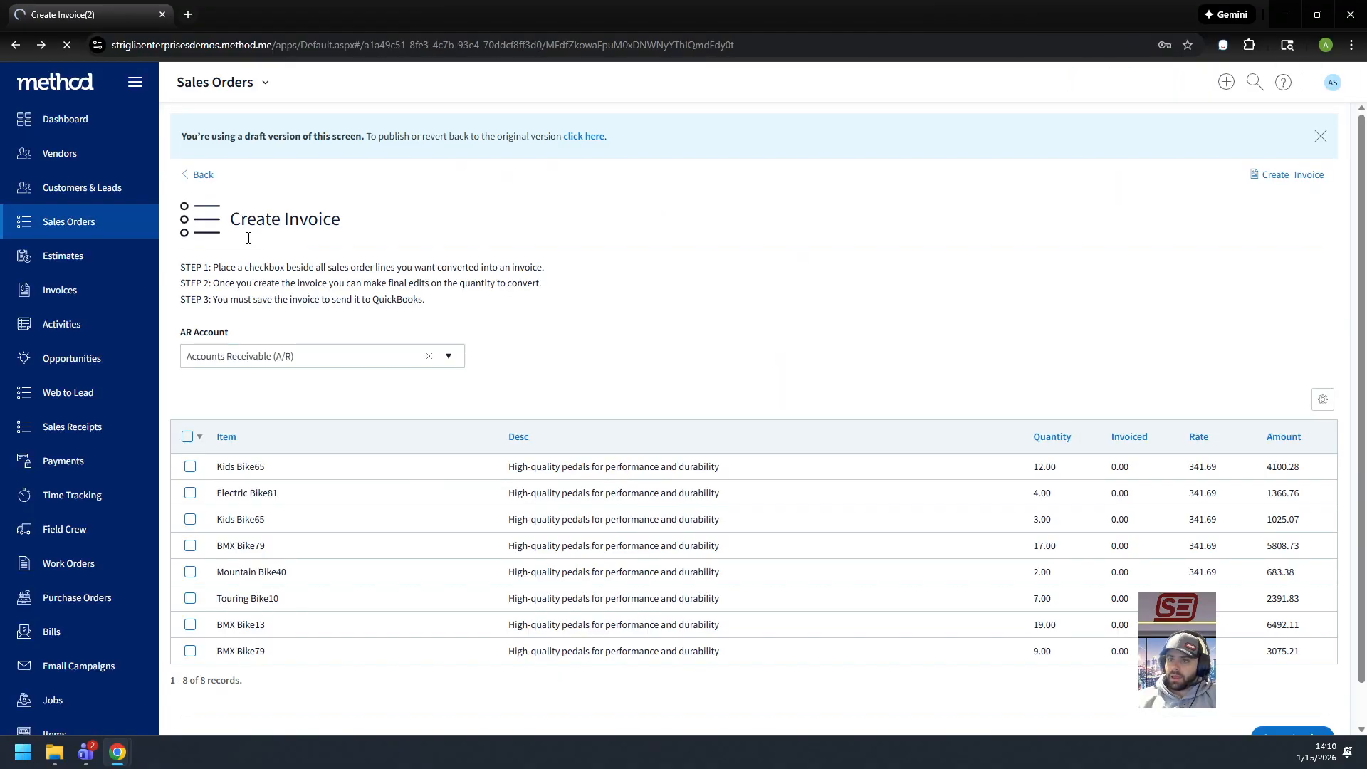
left_click_drag(305, 360, 173, 354)
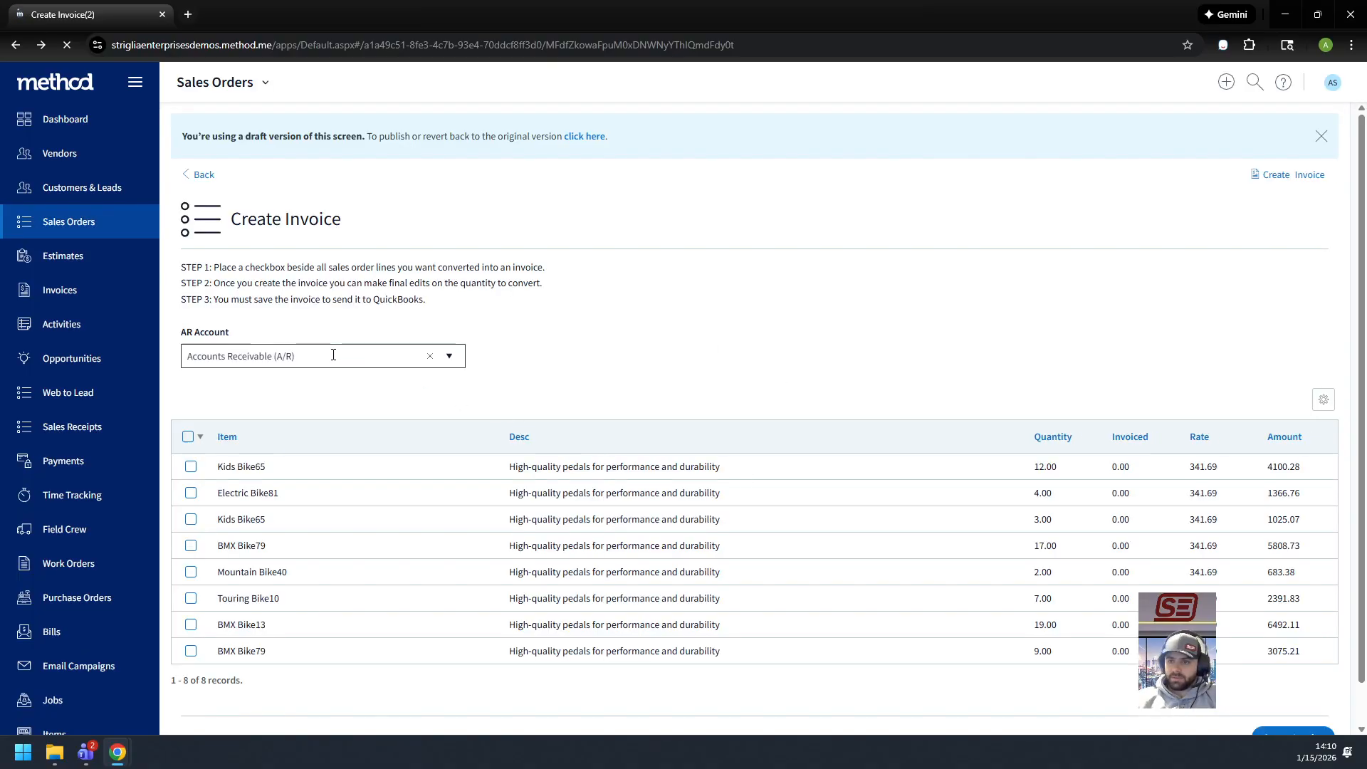
left_click(332, 354)
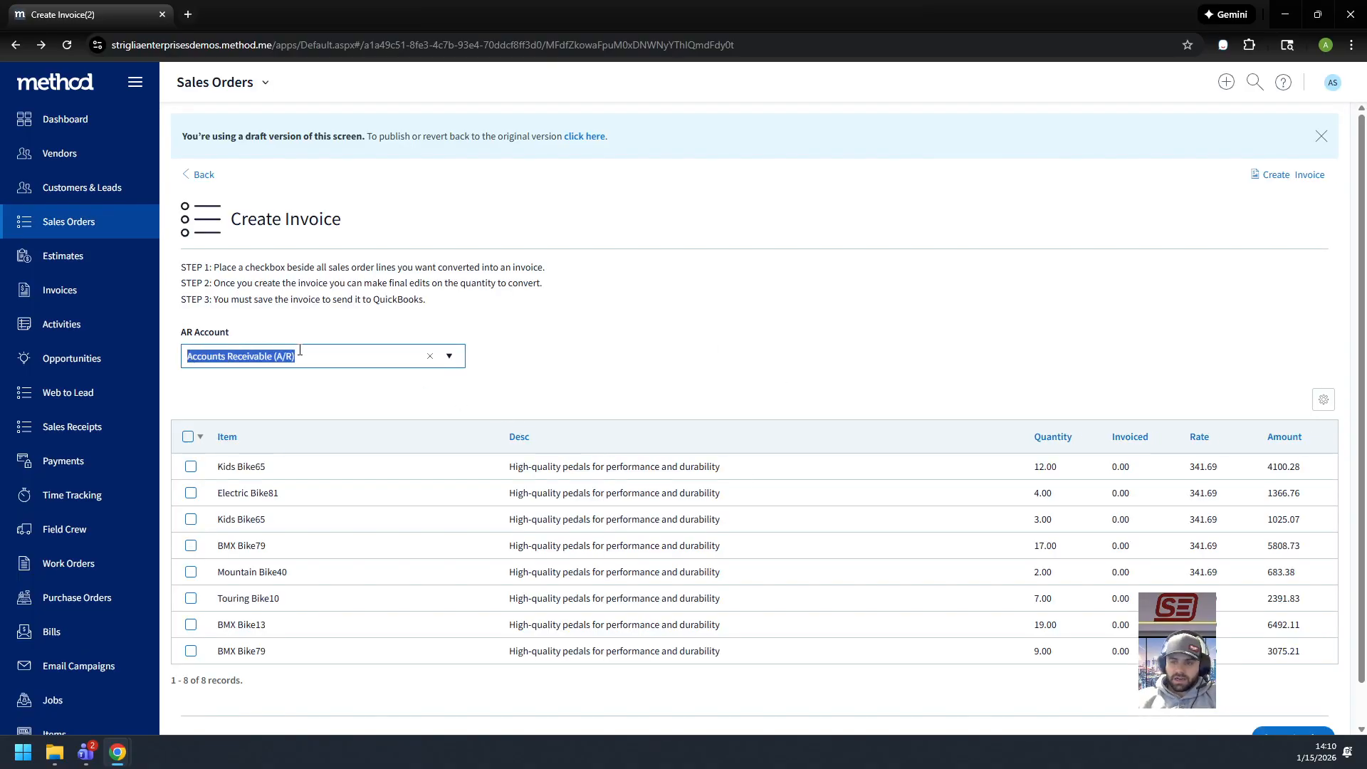
Step: Reopen the Create Invoice screen in the designer and check its Focus action set
left_click(269, 90)
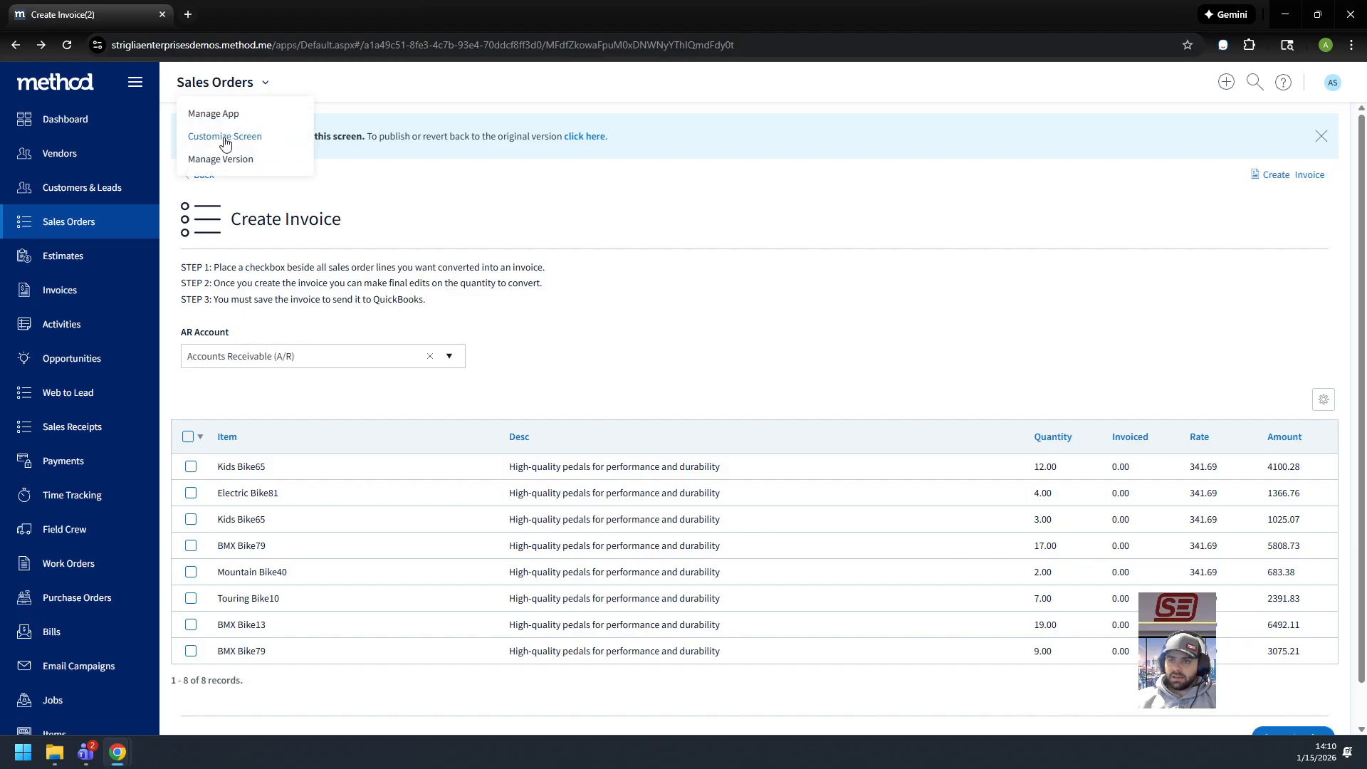
left_click(225, 140)
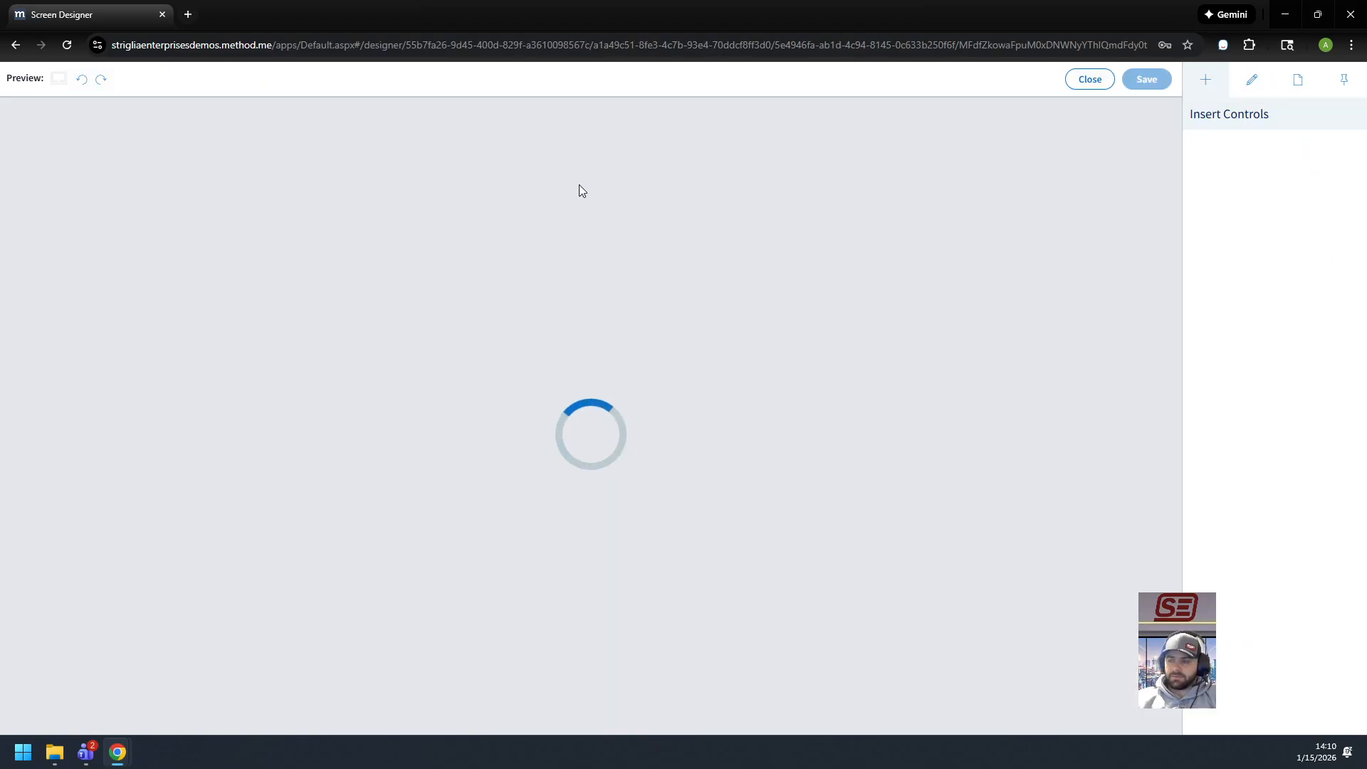
left_click(1295, 84)
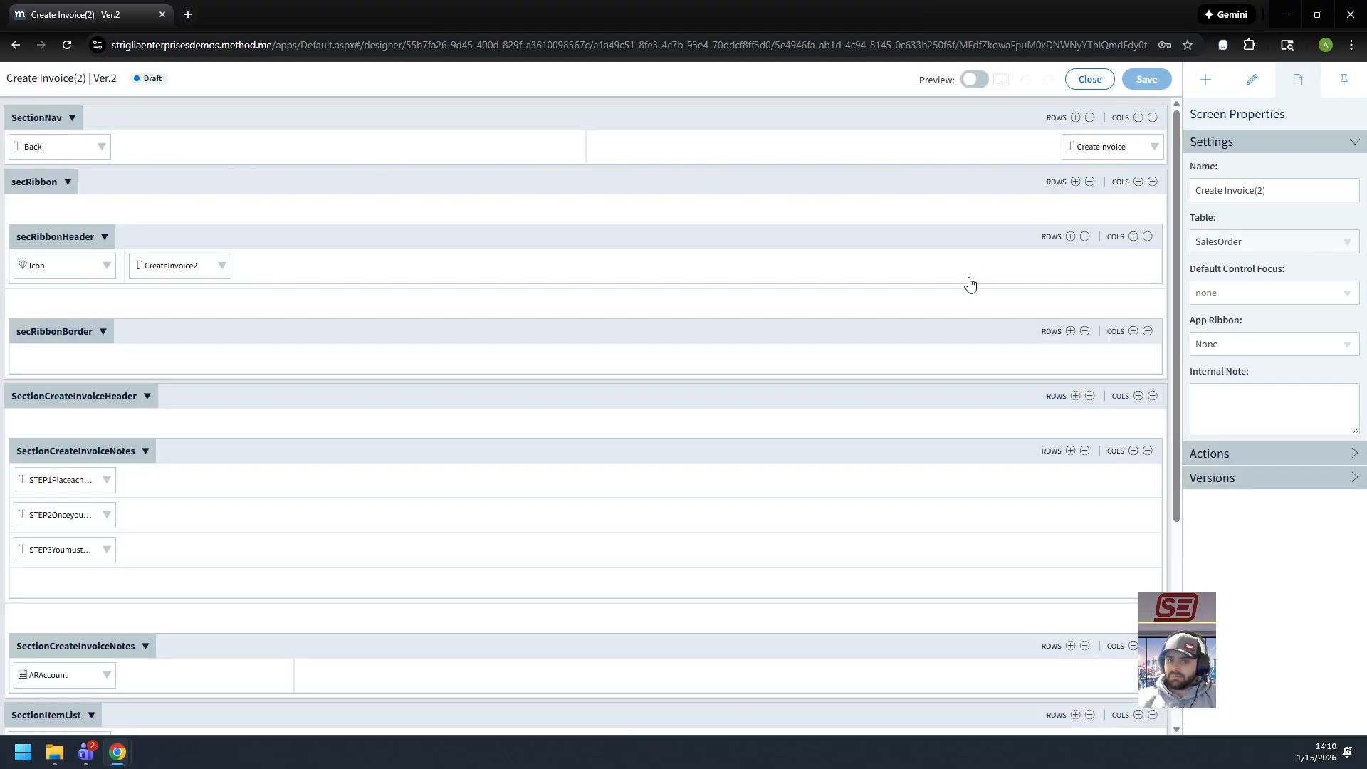
left_click(1240, 456)
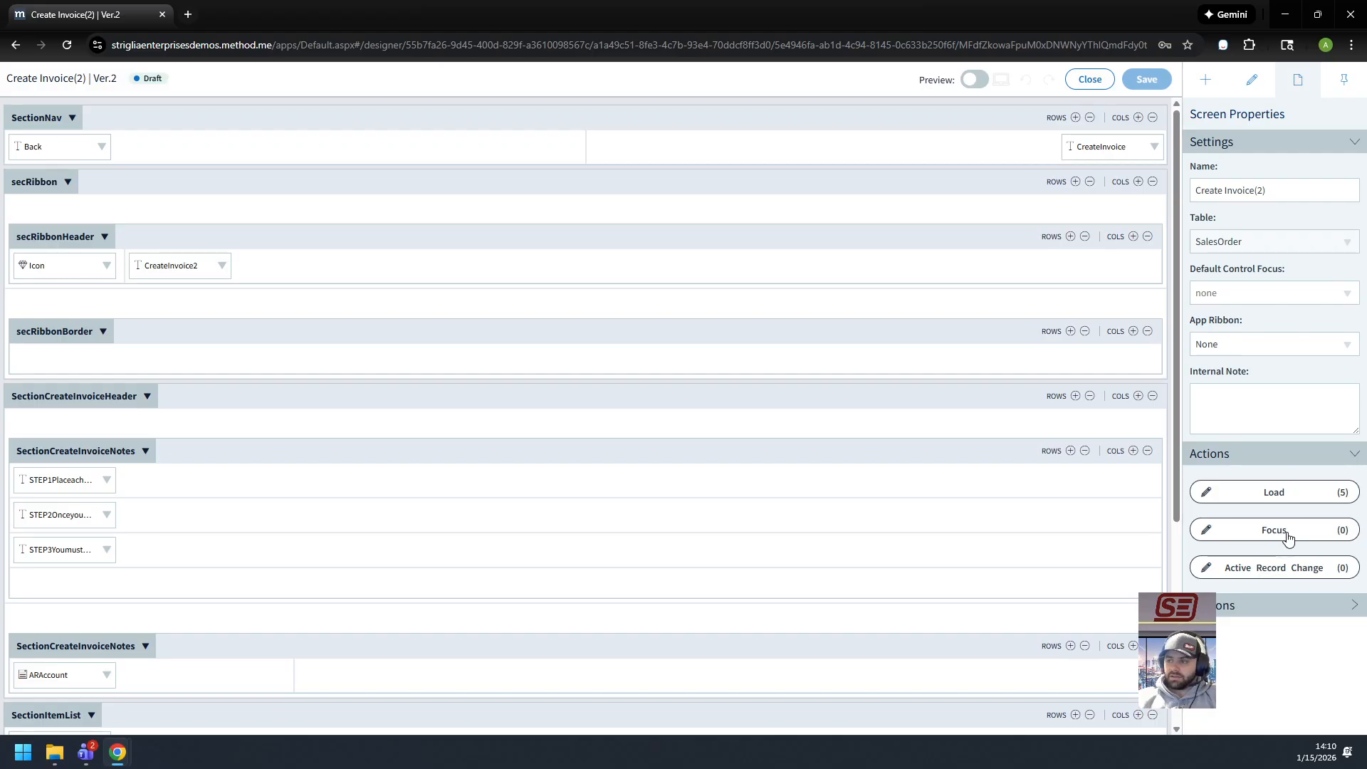
left_click(1288, 537)
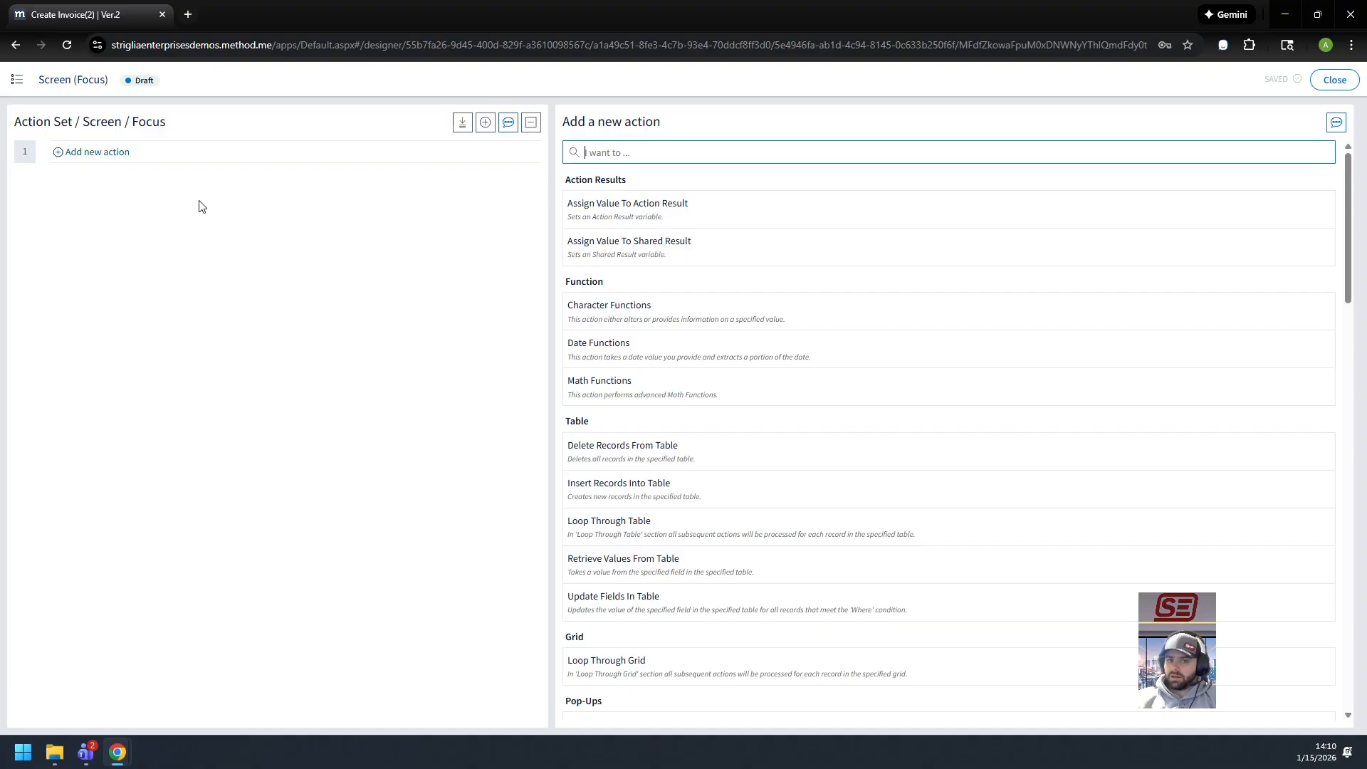
left_click(1333, 80)
Step: Add a Go To Screen action to the screen's Load action set and look through its after-navigation options
left_click(1253, 499)
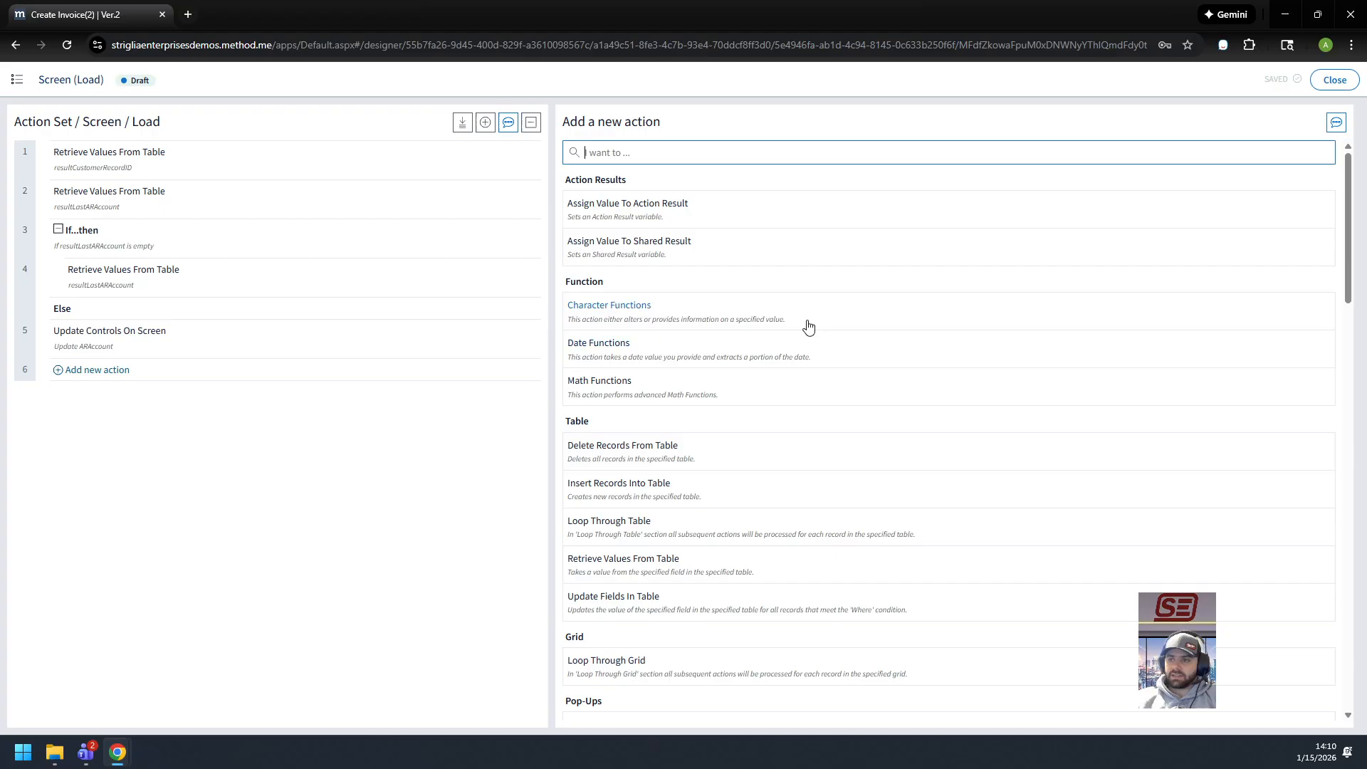
type("go")
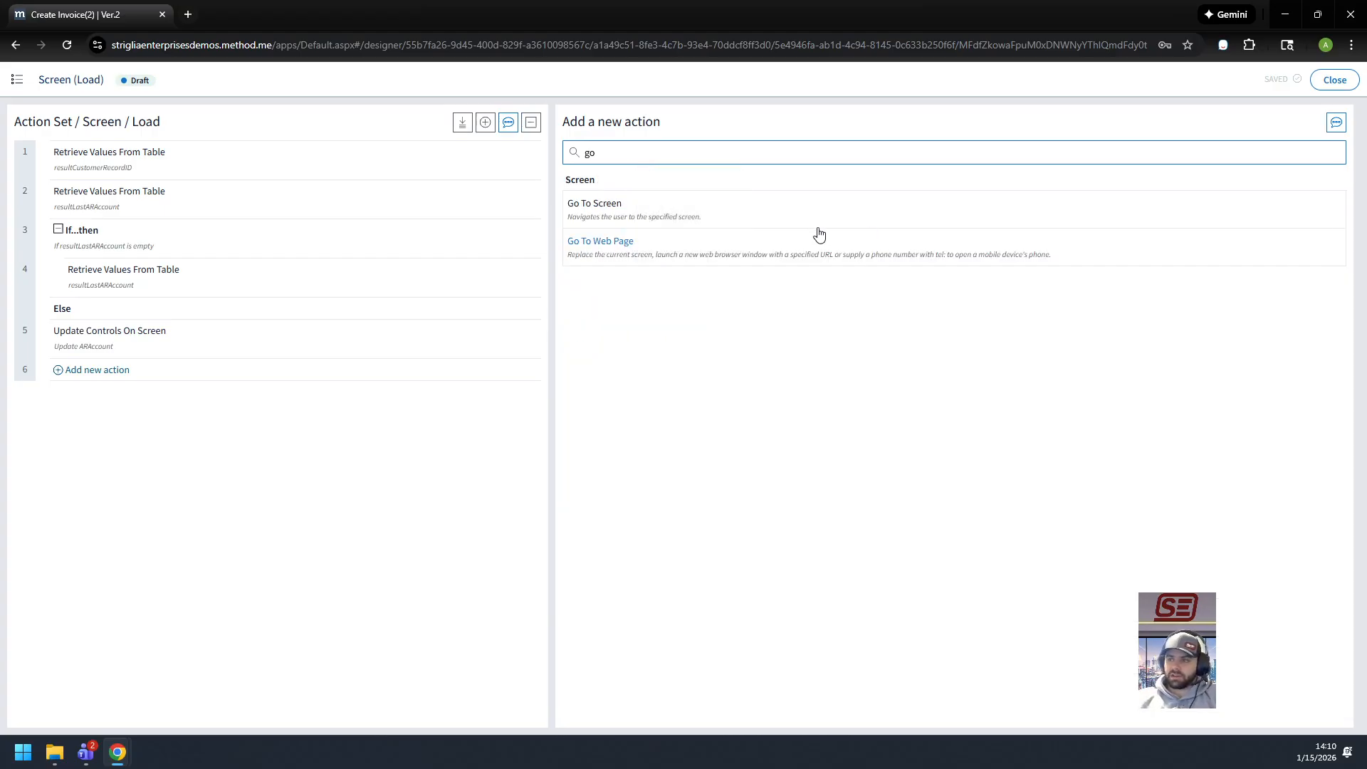
left_click(594, 211)
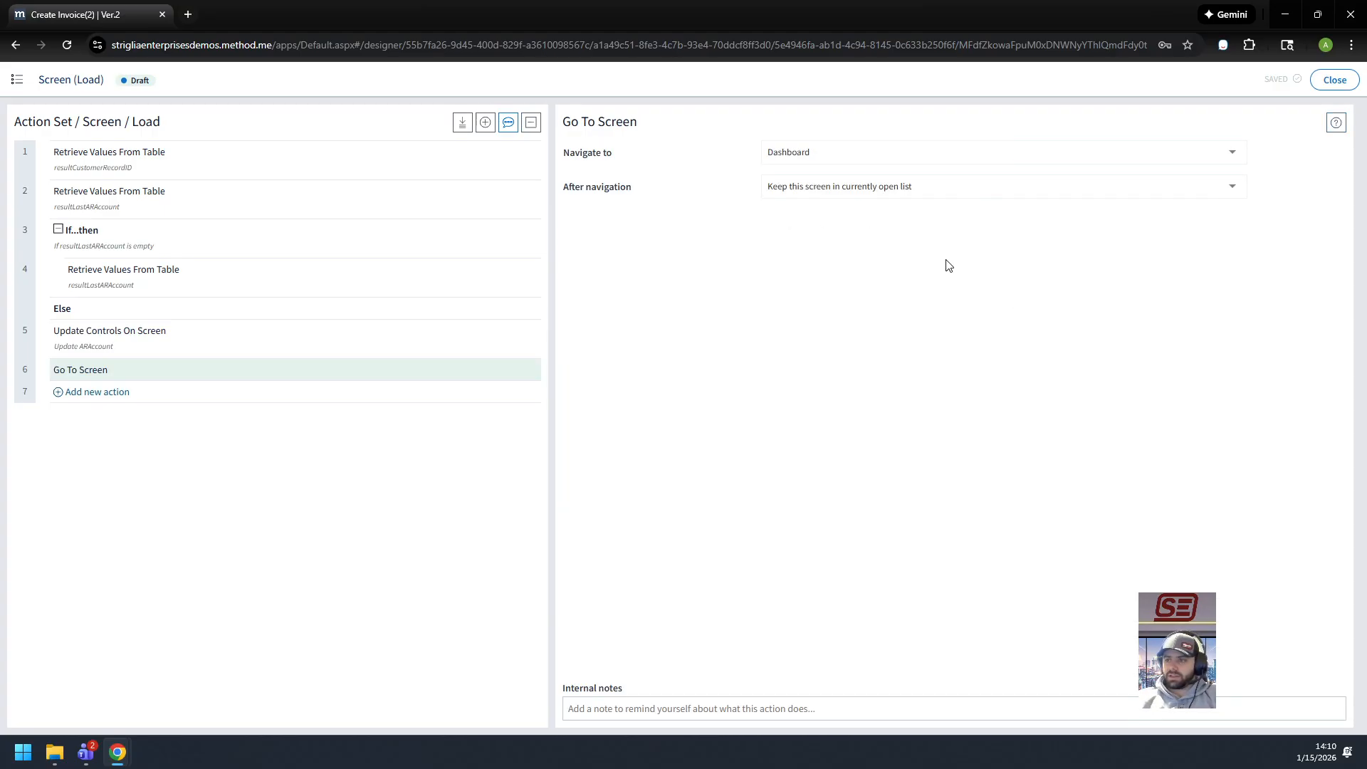
left_click(837, 191)
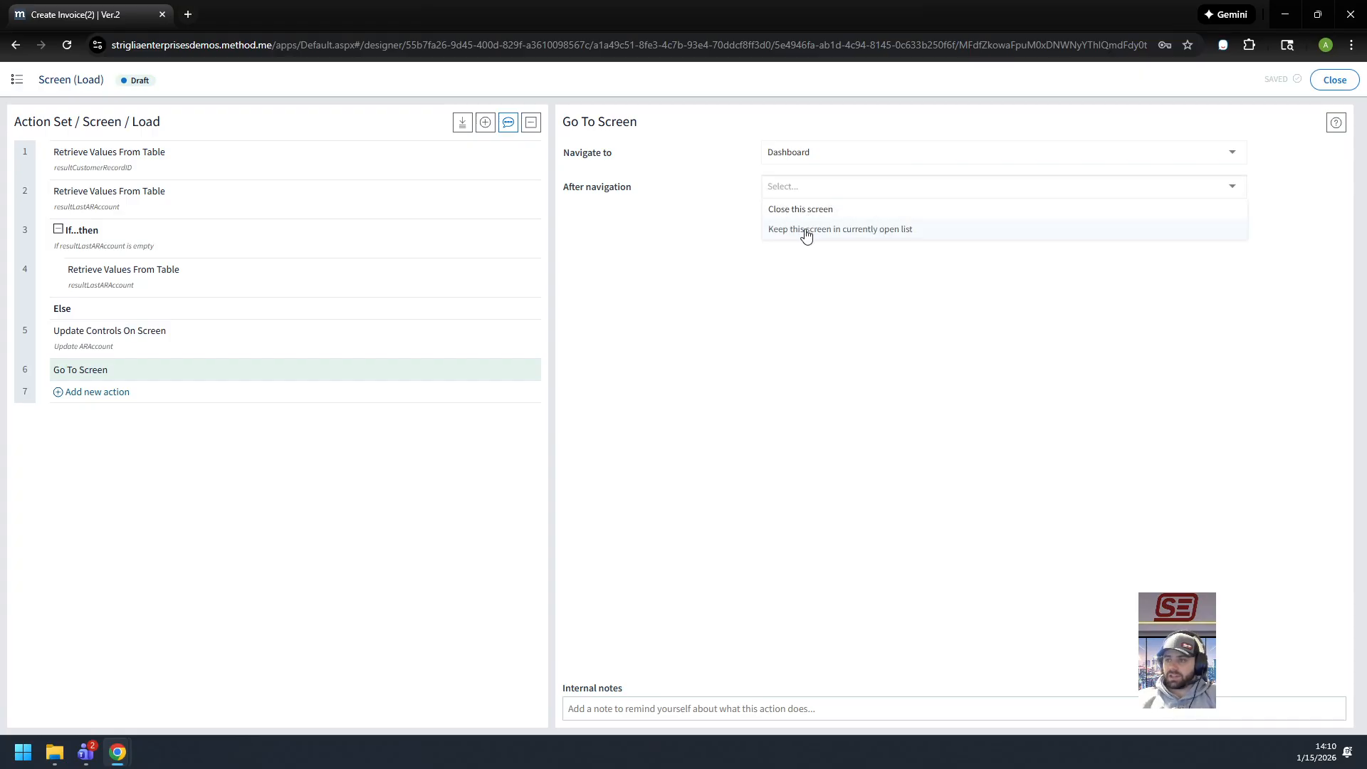
left_click(812, 454)
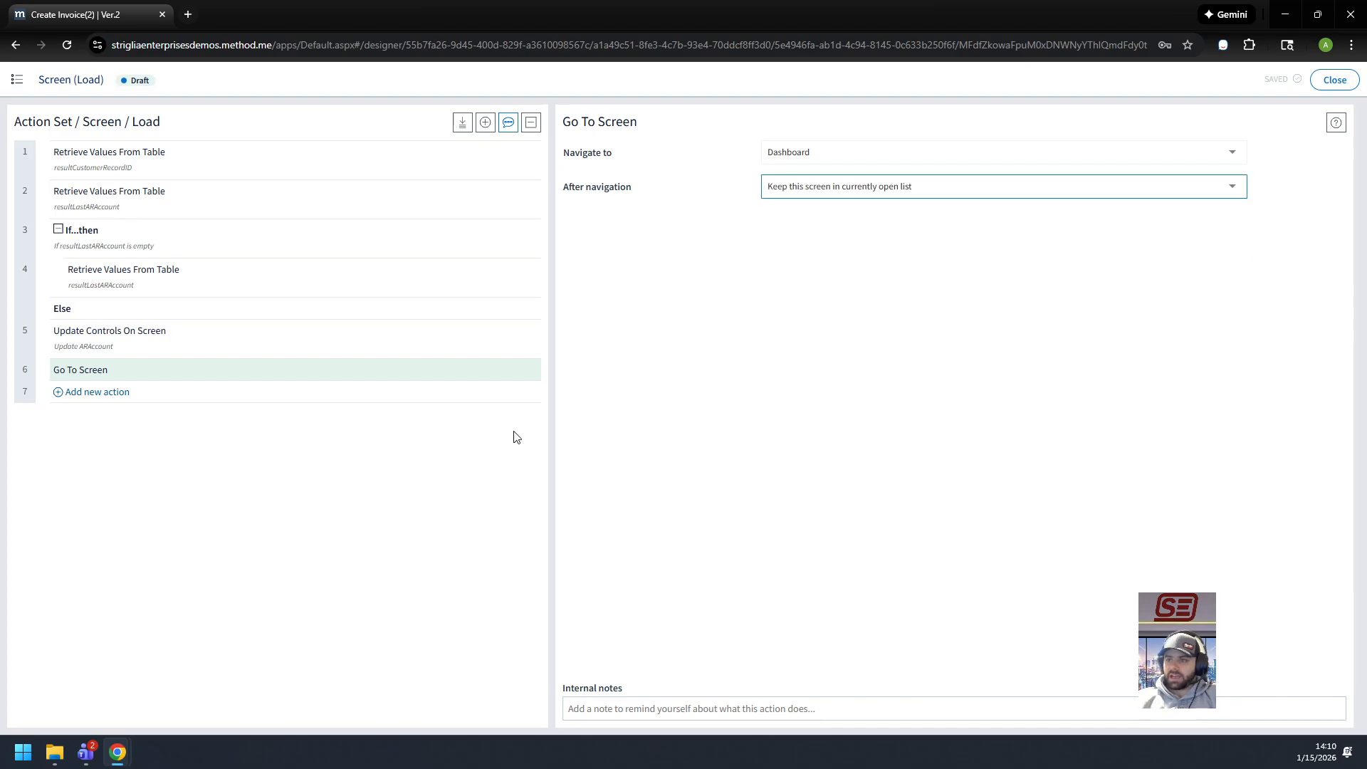
Step: Delete the Go To Screen action from the Load action set and return to the screen layout
left_click(533, 371)
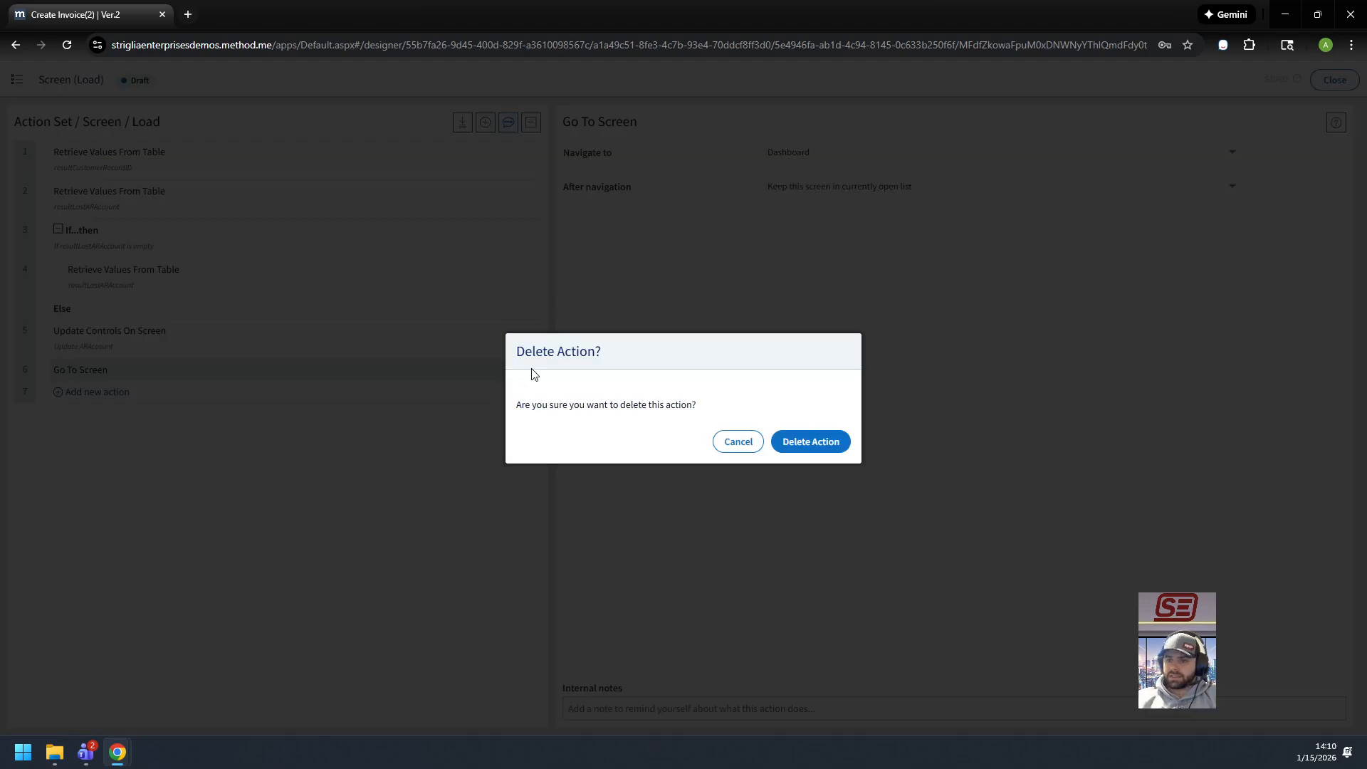
left_click(793, 443)
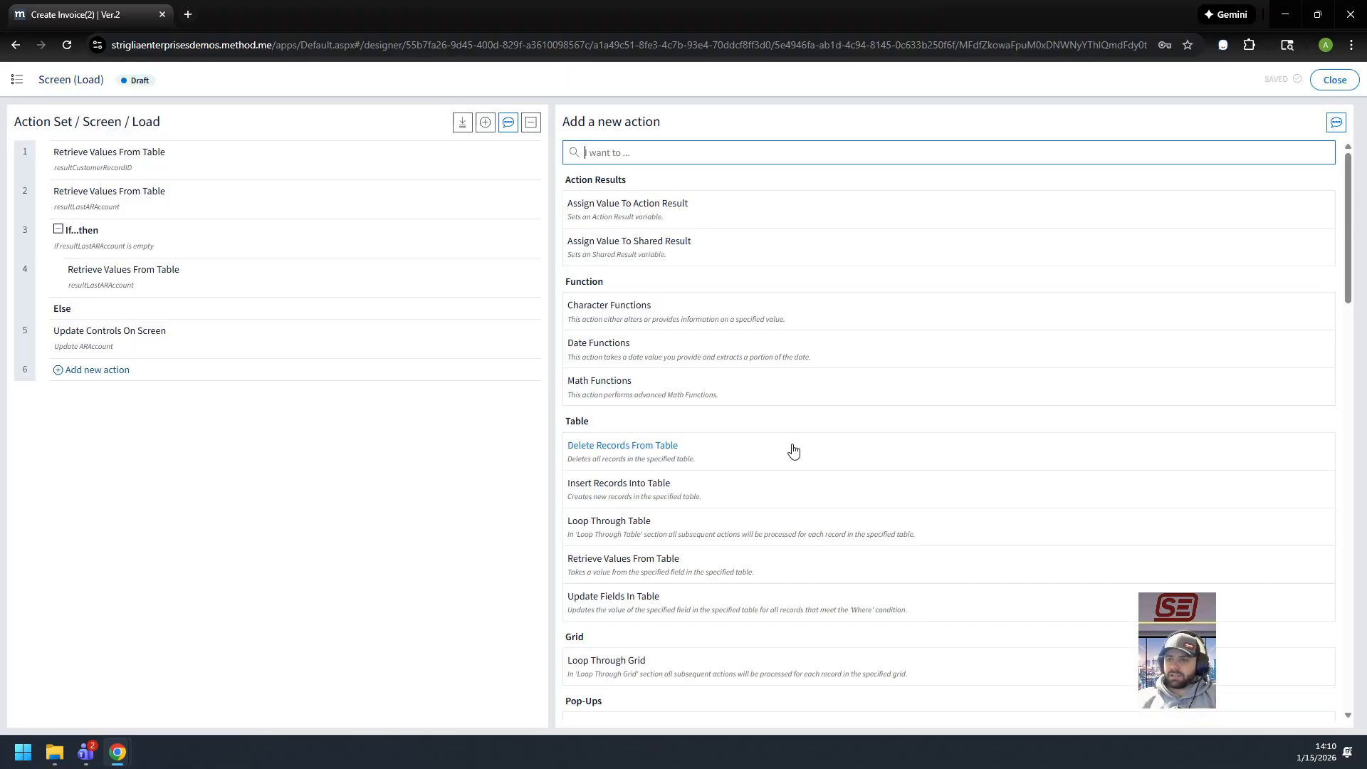
left_click(1334, 81)
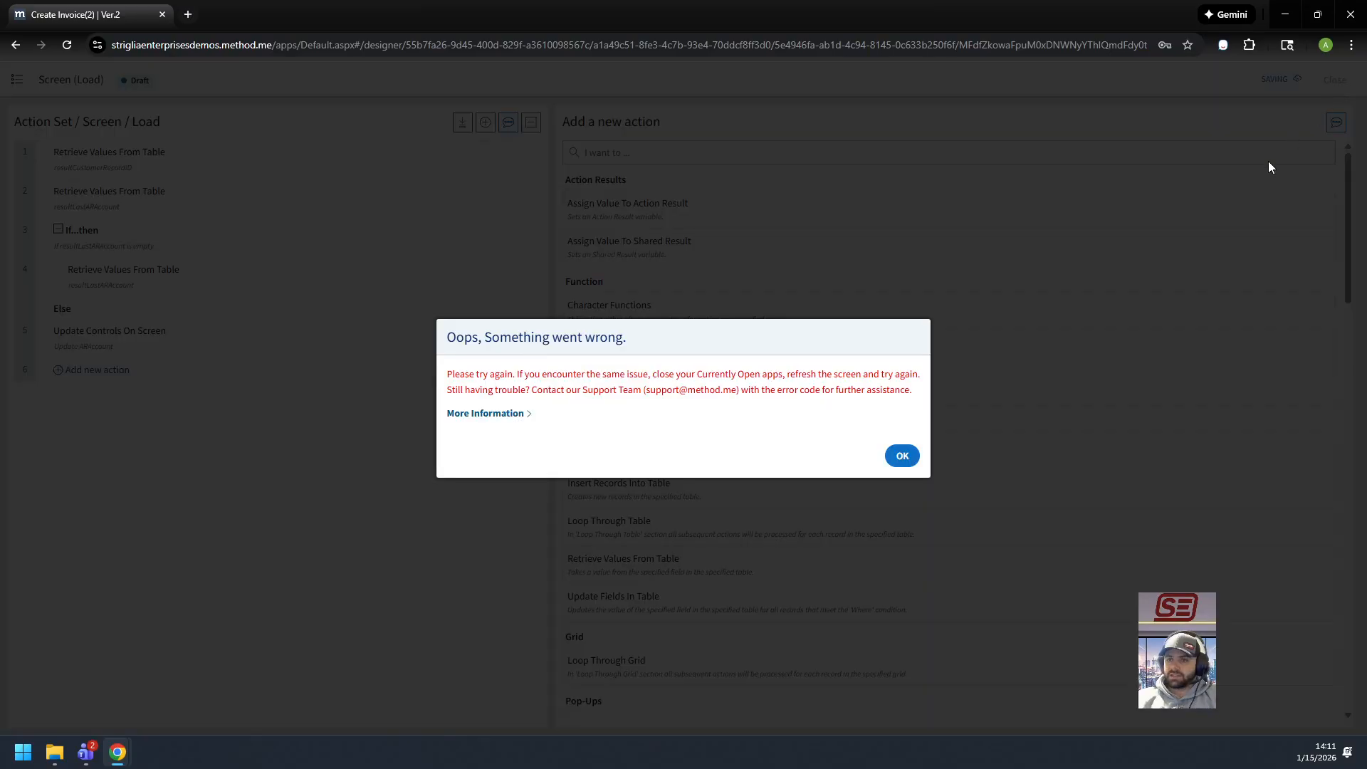
left_click(890, 461)
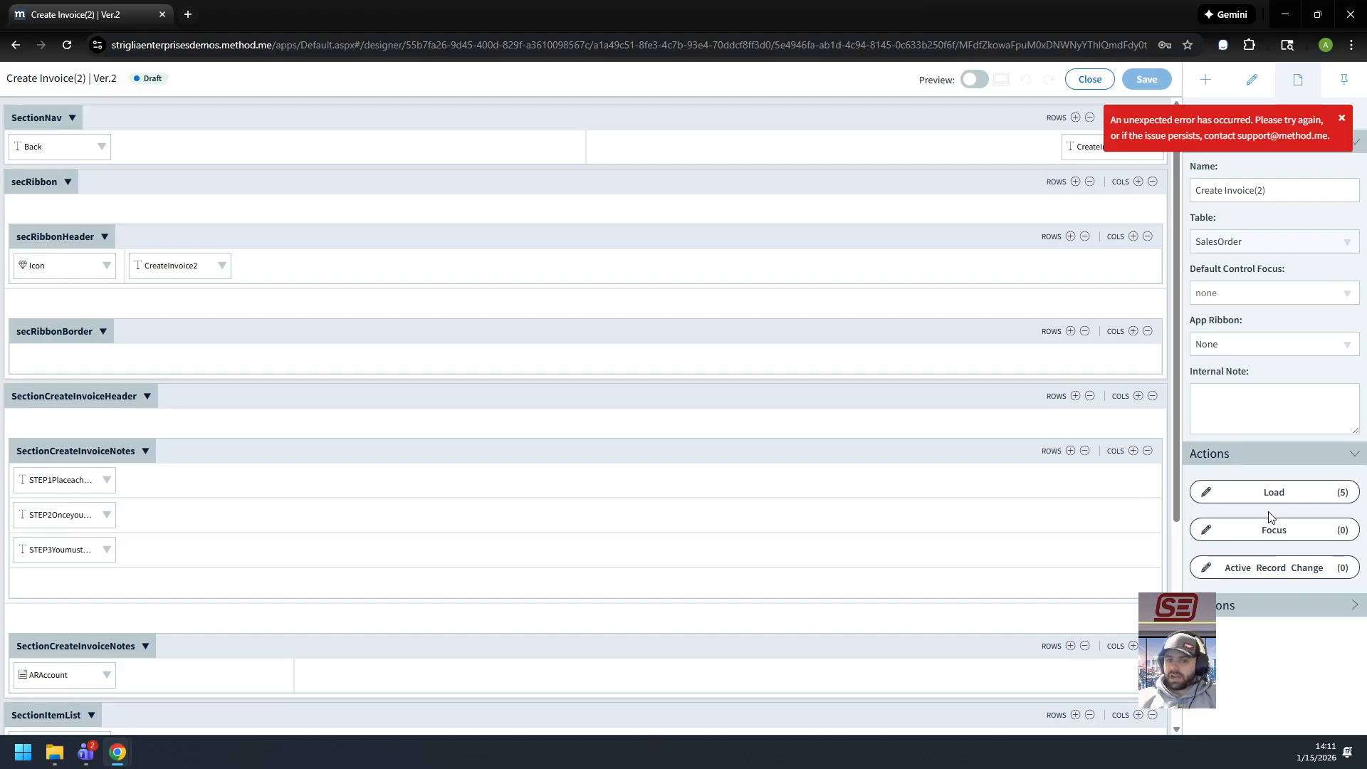
Step: Review the CreateInvoice1 button's Click action set down to the settings of its final Go To Screen action
scroll(1032, 519, "down", 5)
left_click(1108, 626)
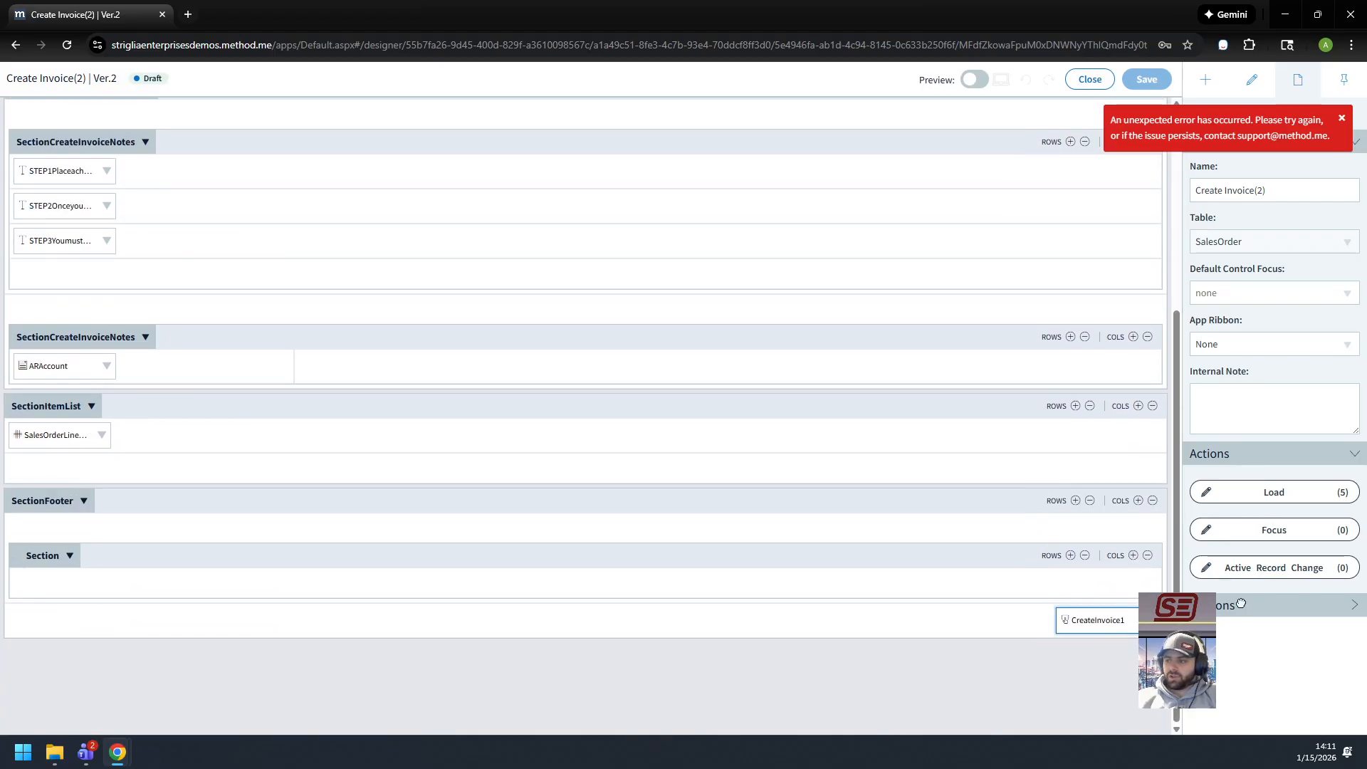
scroll(1274, 603, "down", 10)
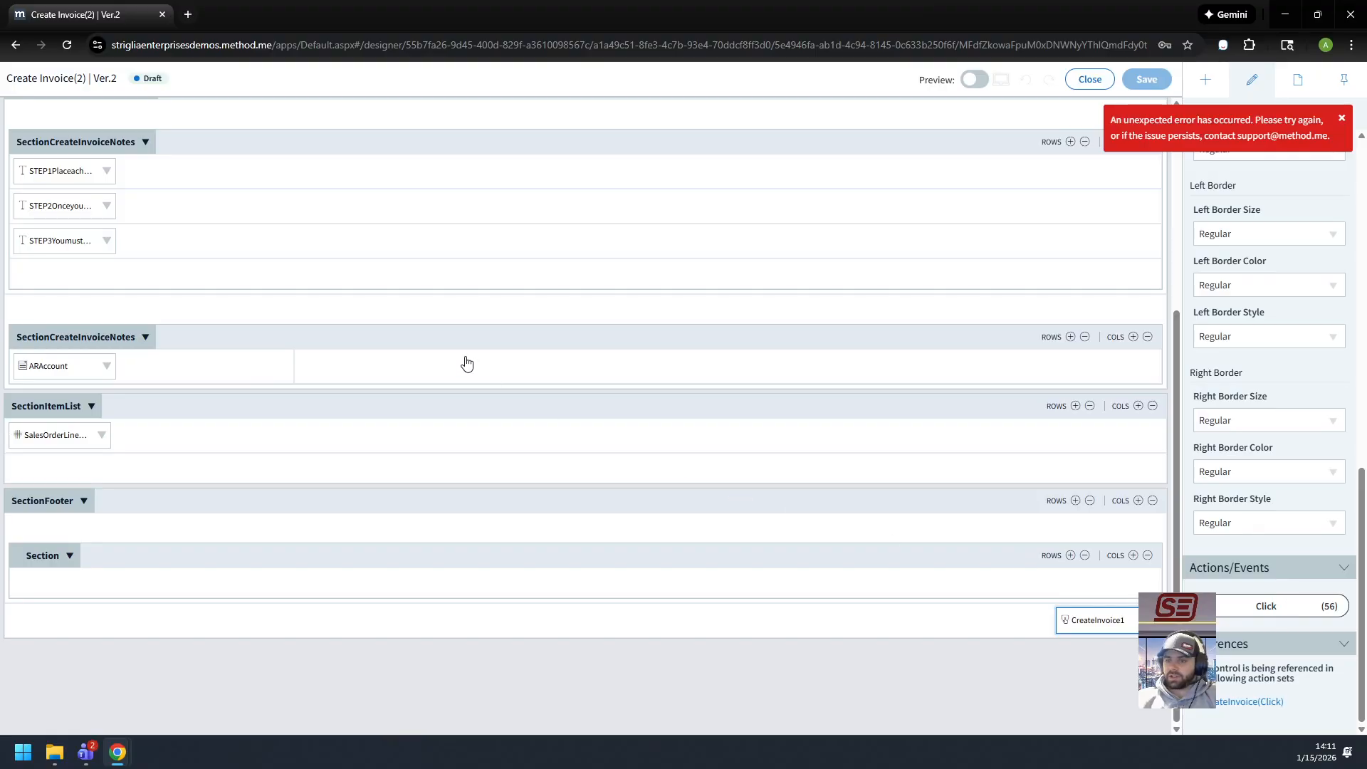
scroll(178, 498, "down", 10)
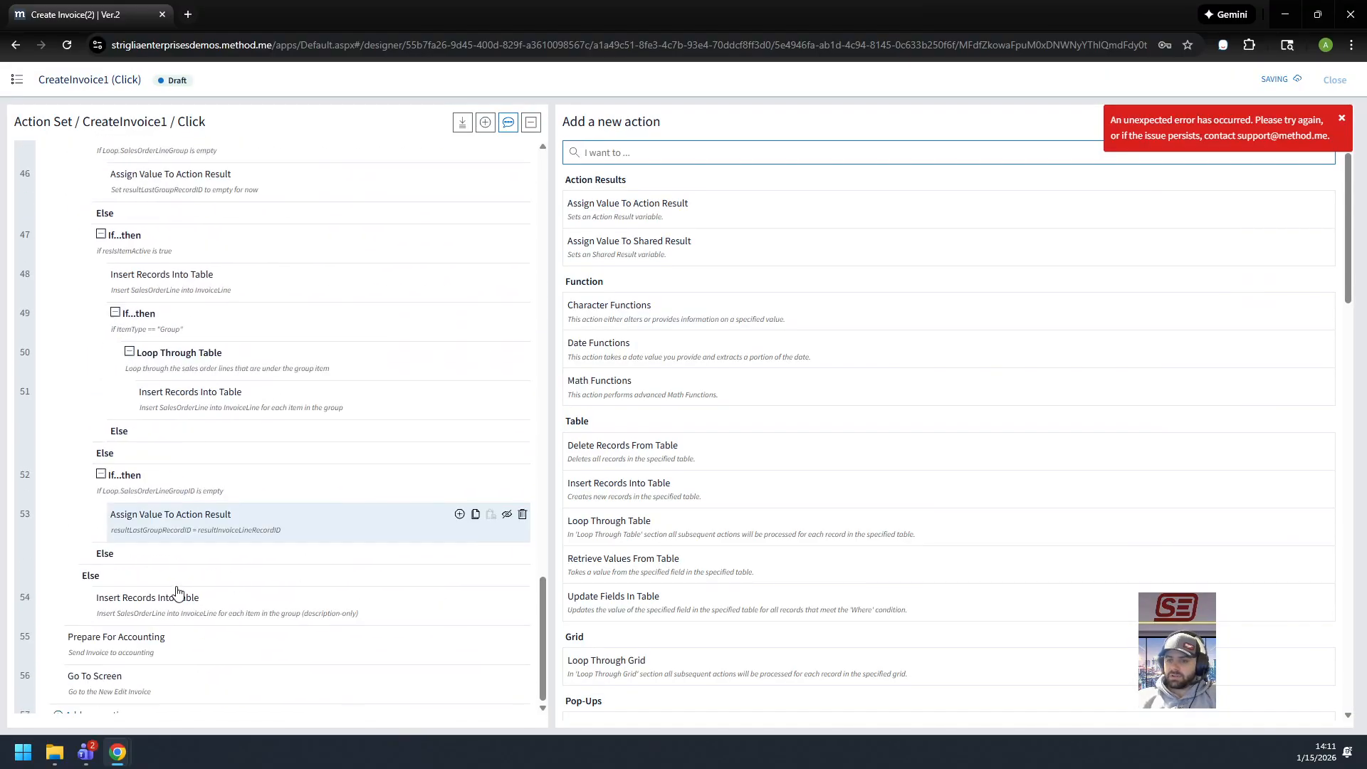
left_click(366, 649)
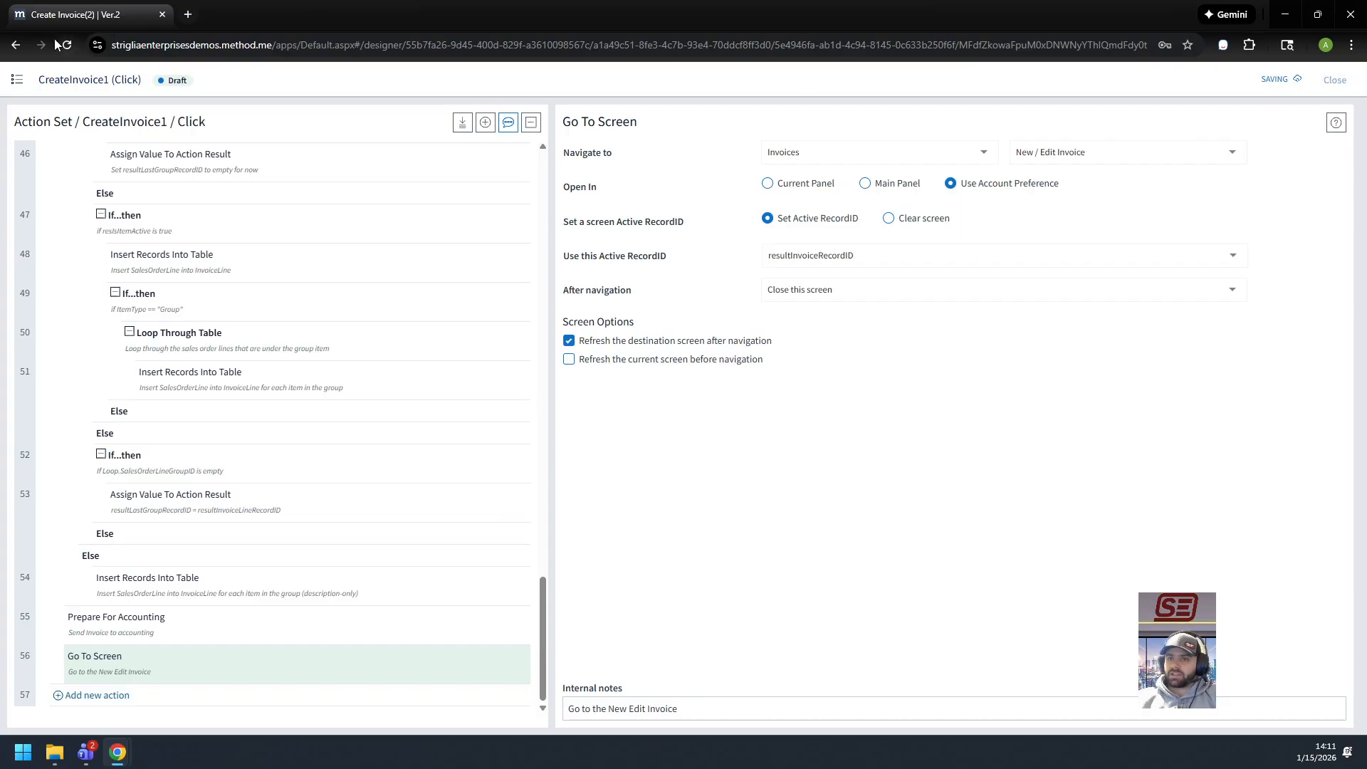
Step: Leave the button's action set without saving and open the Create Invoice(2) screen's Load action set in the designer
left_click(16, 44)
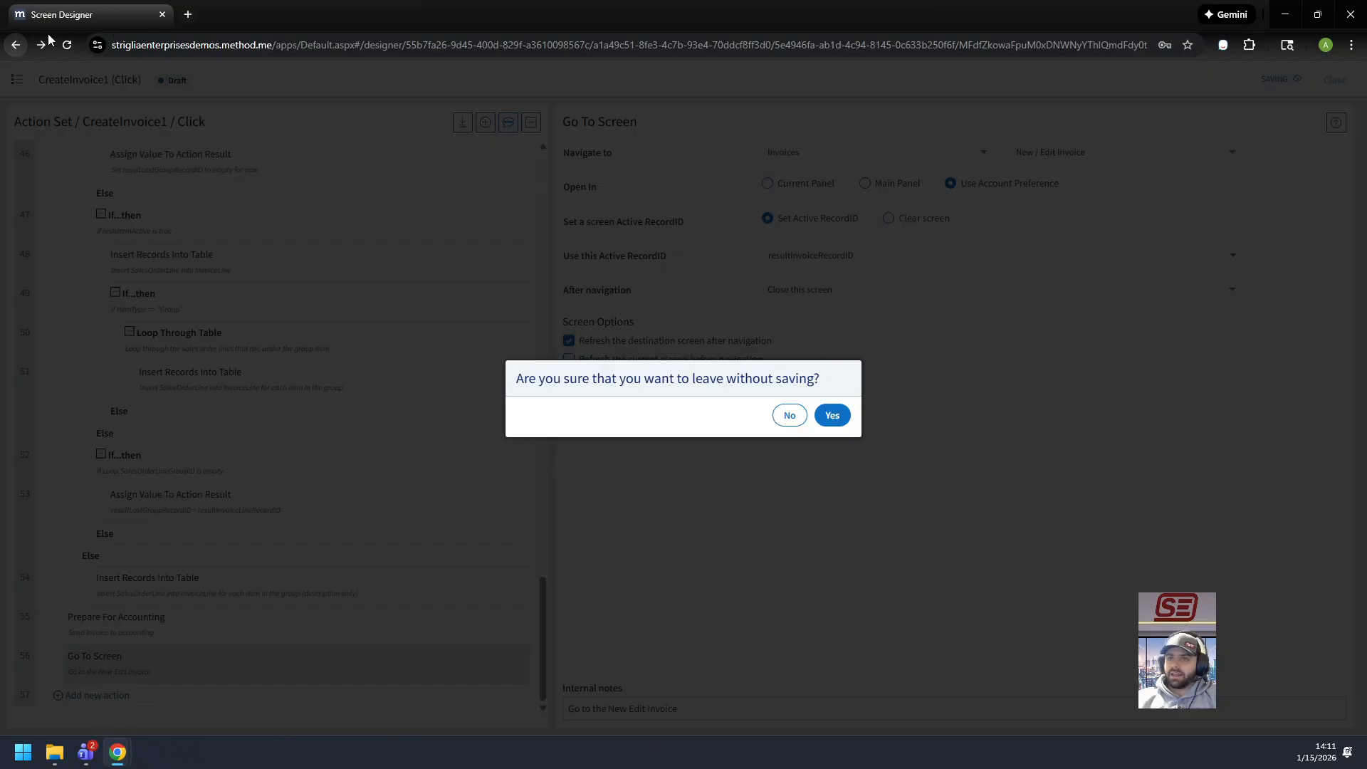
left_click(839, 425)
left_click(757, 142)
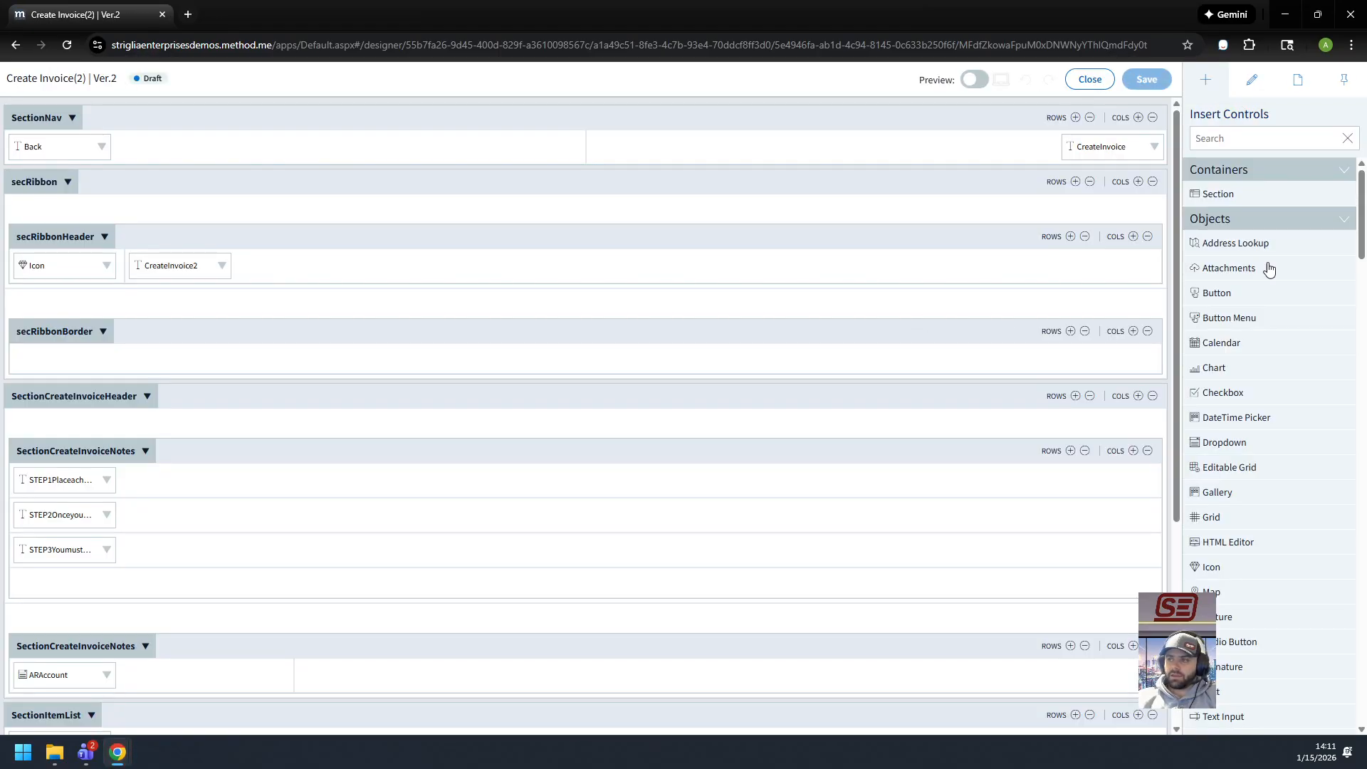
left_click(1297, 81)
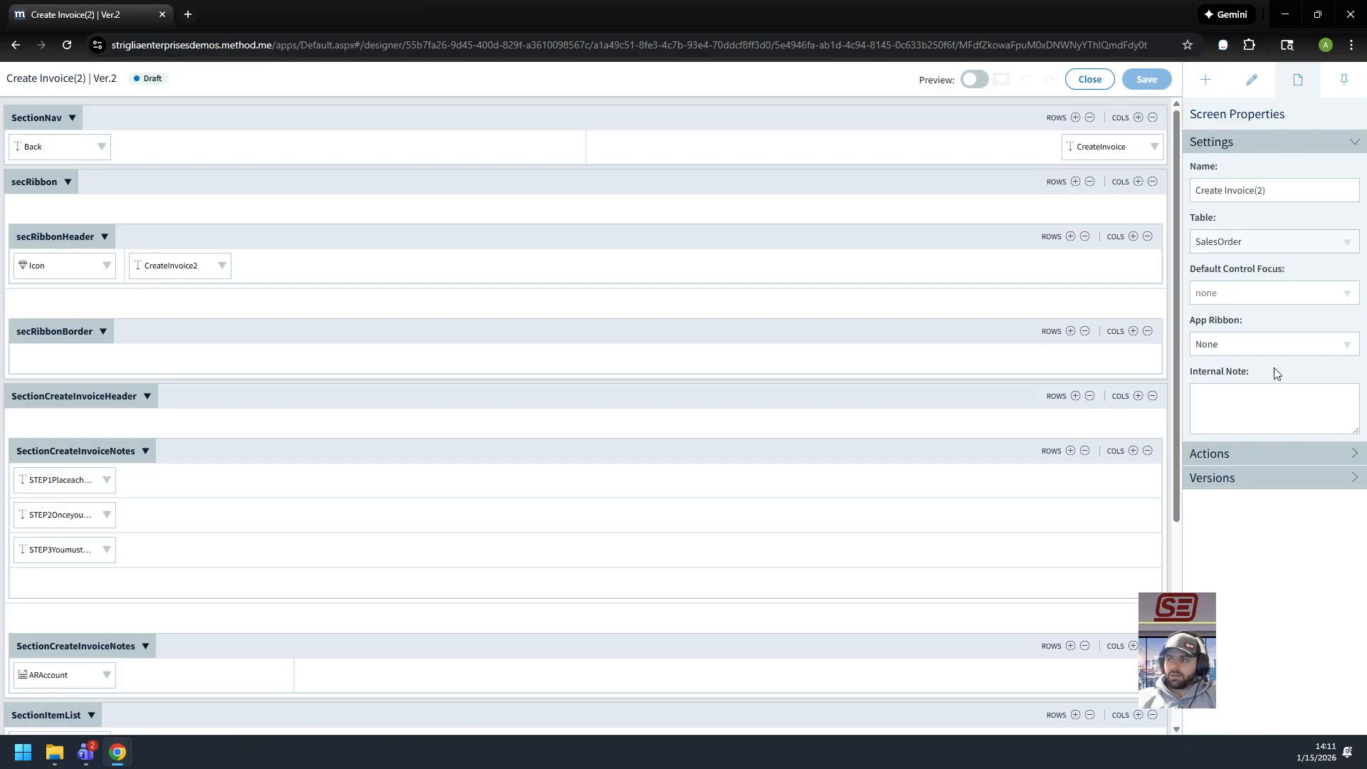
left_click(1250, 463)
left_click(1257, 496)
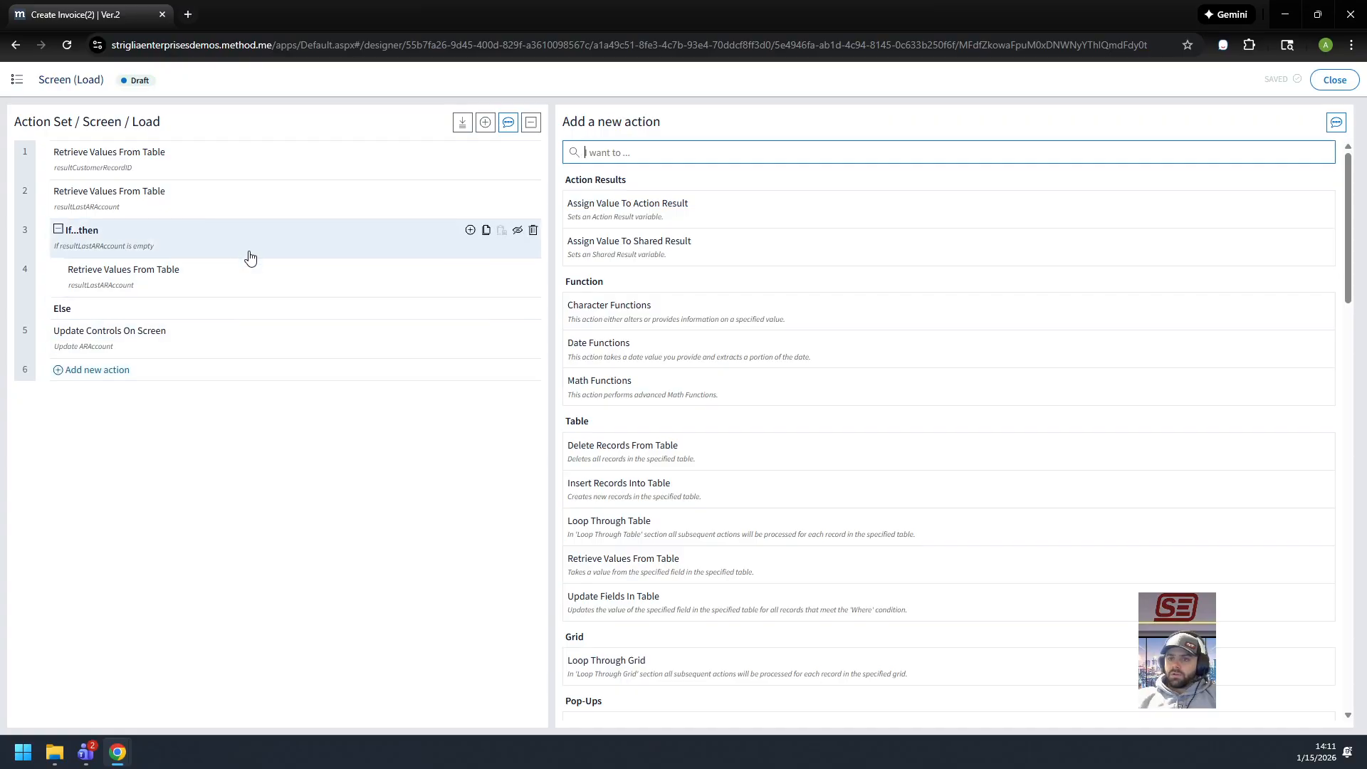
Step: Inspect the Load actions and look through the values available for ARAccount - RecordID in Update Controls On Screen
left_click(258, 177)
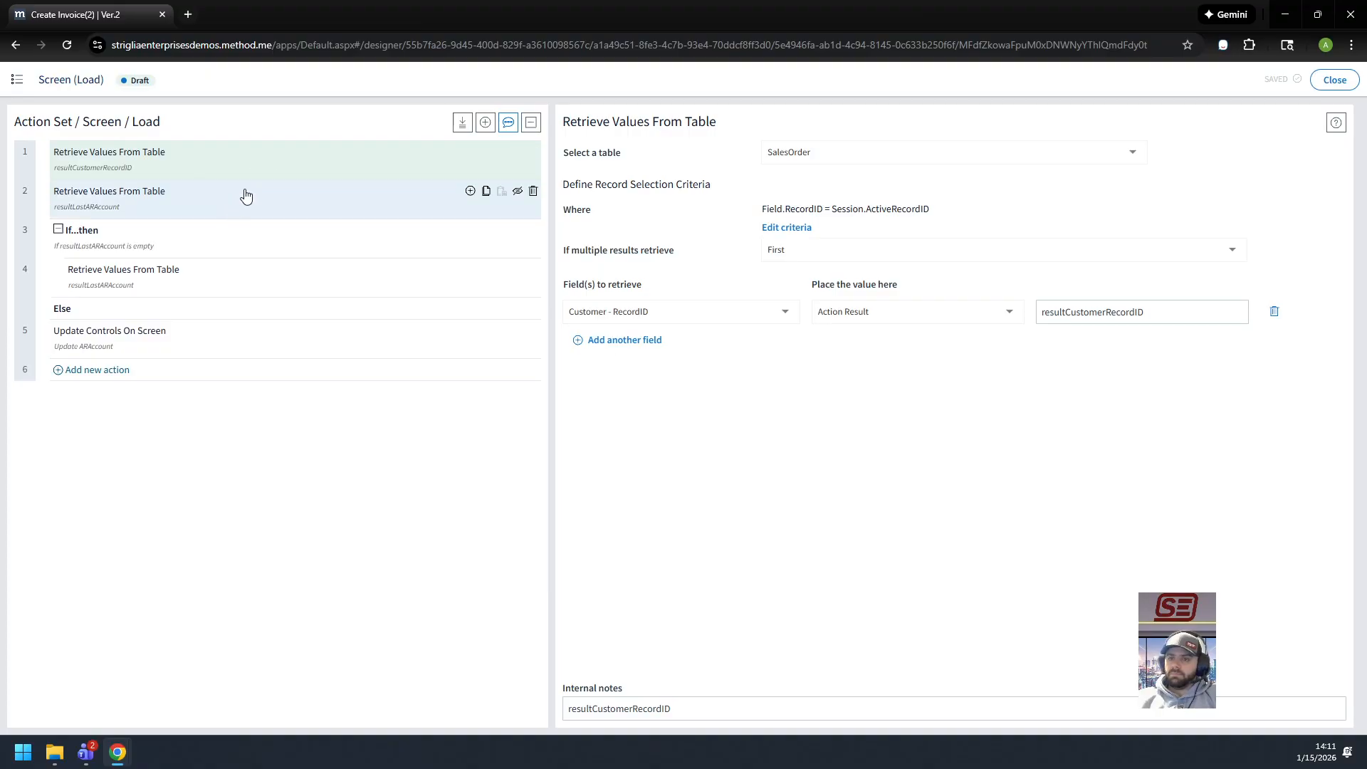
left_click(236, 334)
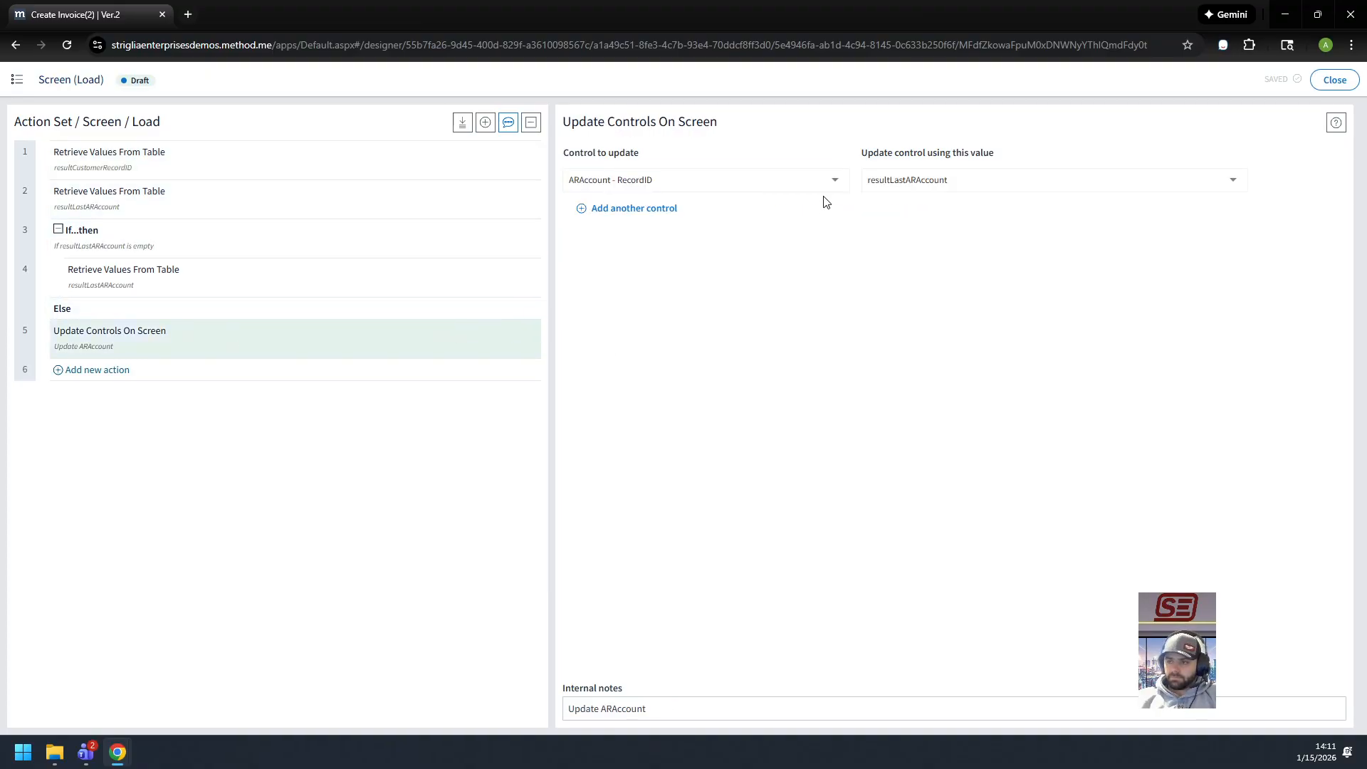
left_click(962, 187)
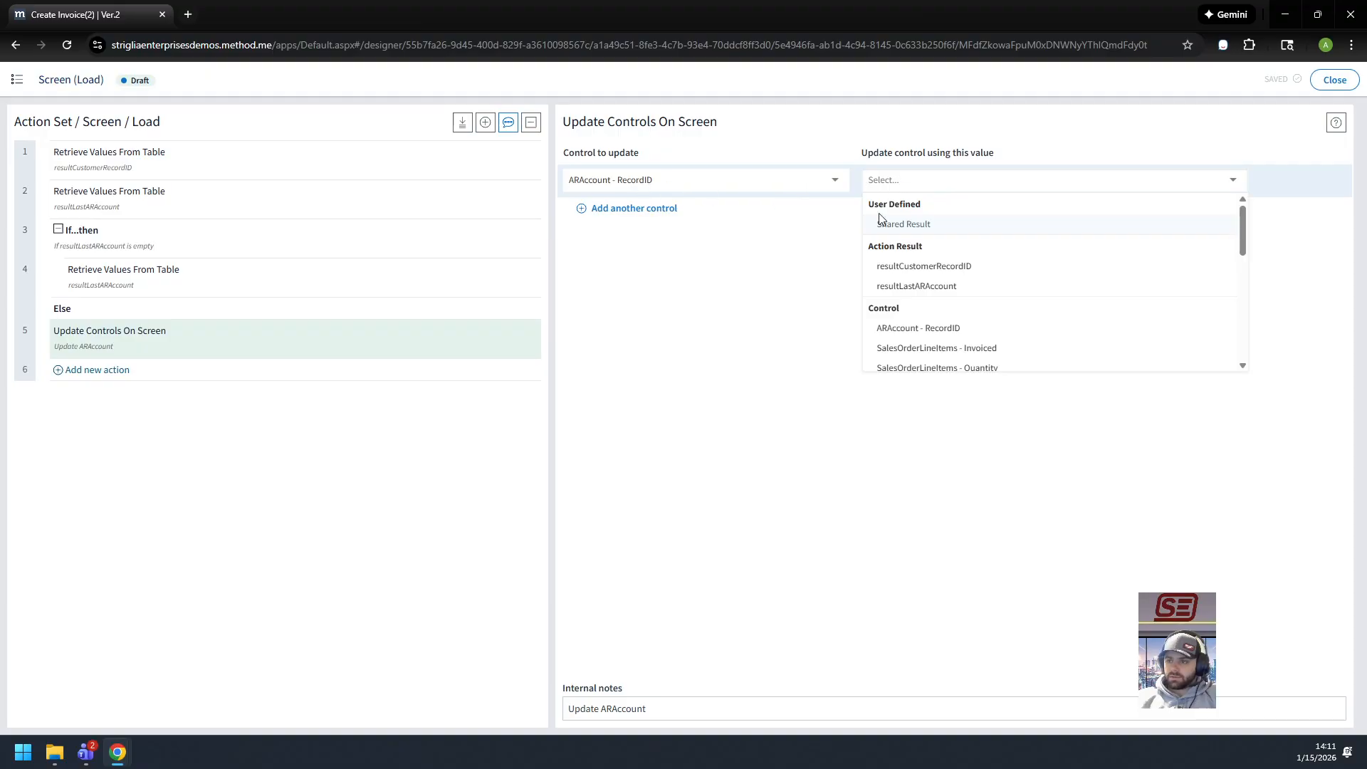
scroll(949, 262, "down", 5)
scroll(1006, 305, "up", 6)
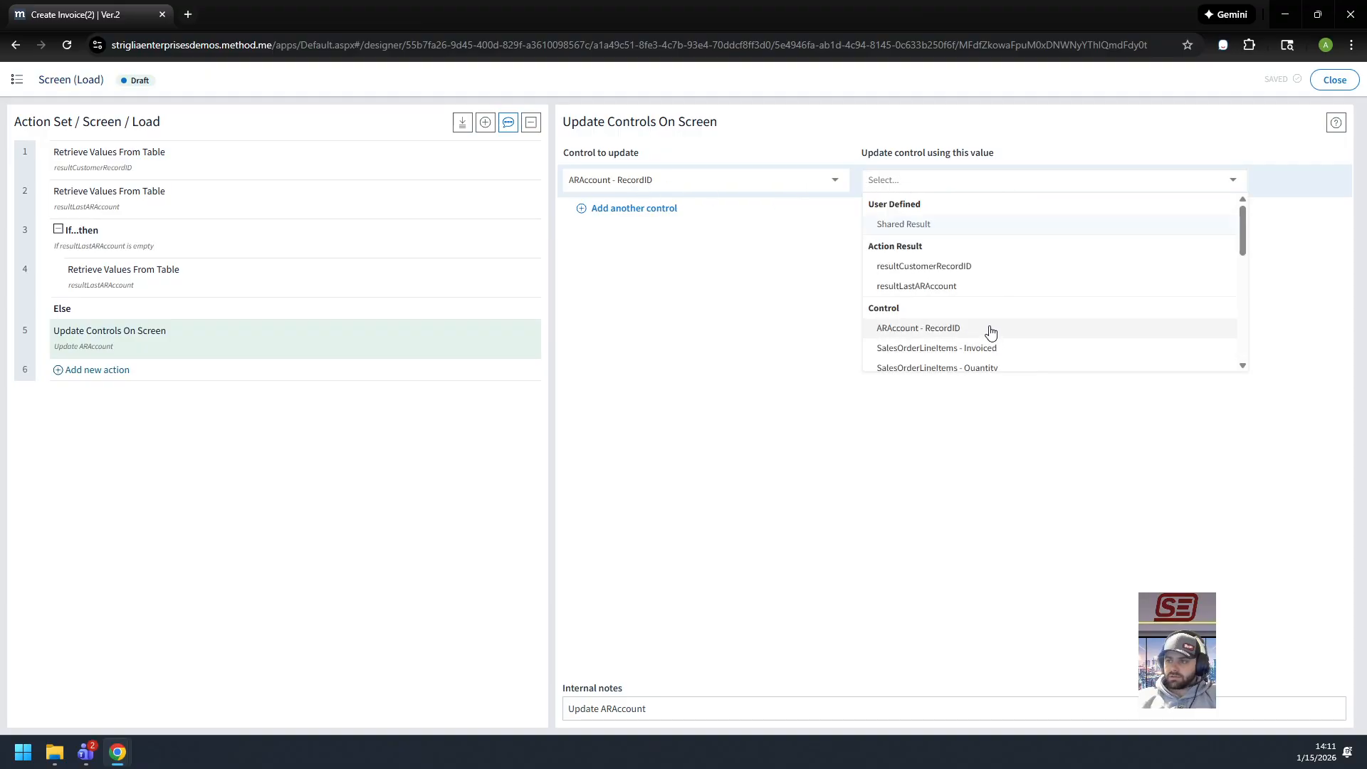
left_click(917, 286)
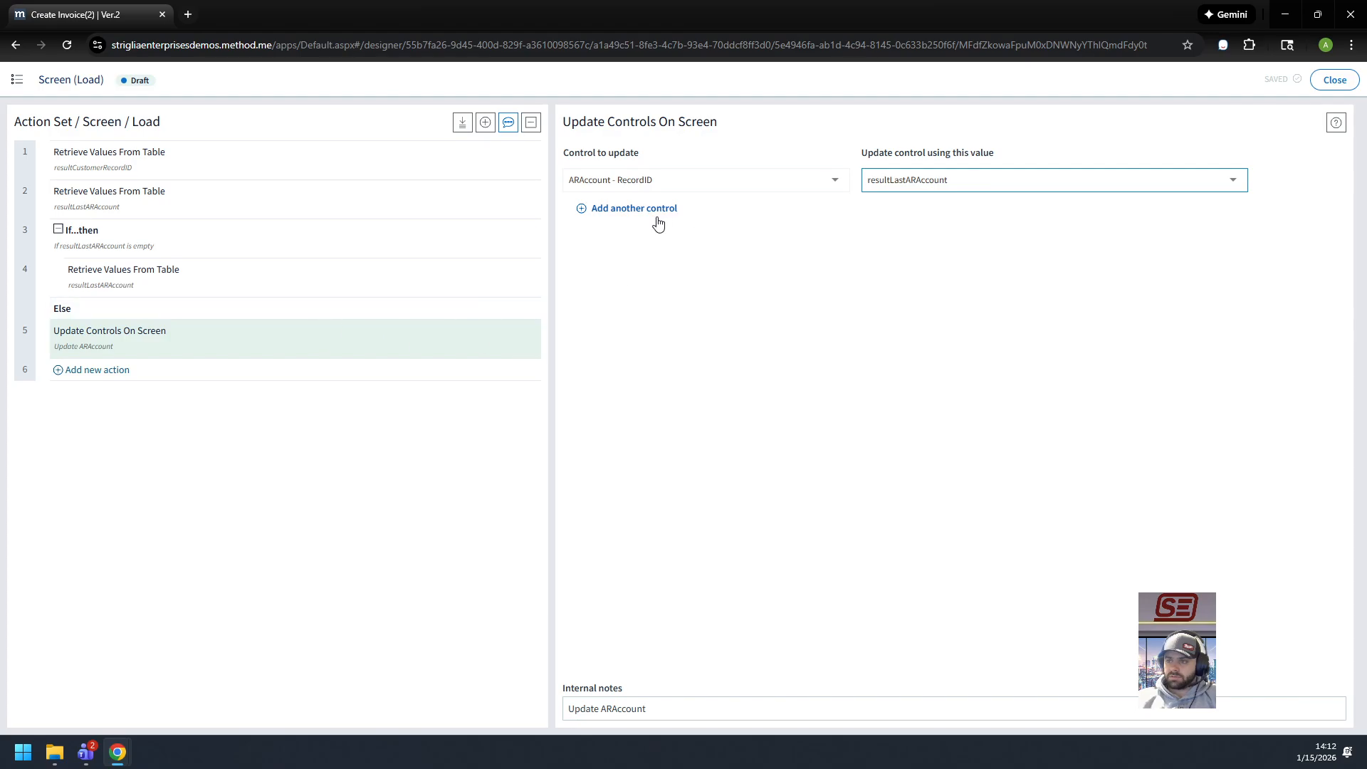
left_click(1175, 187)
scroll(1091, 255, "down", 6)
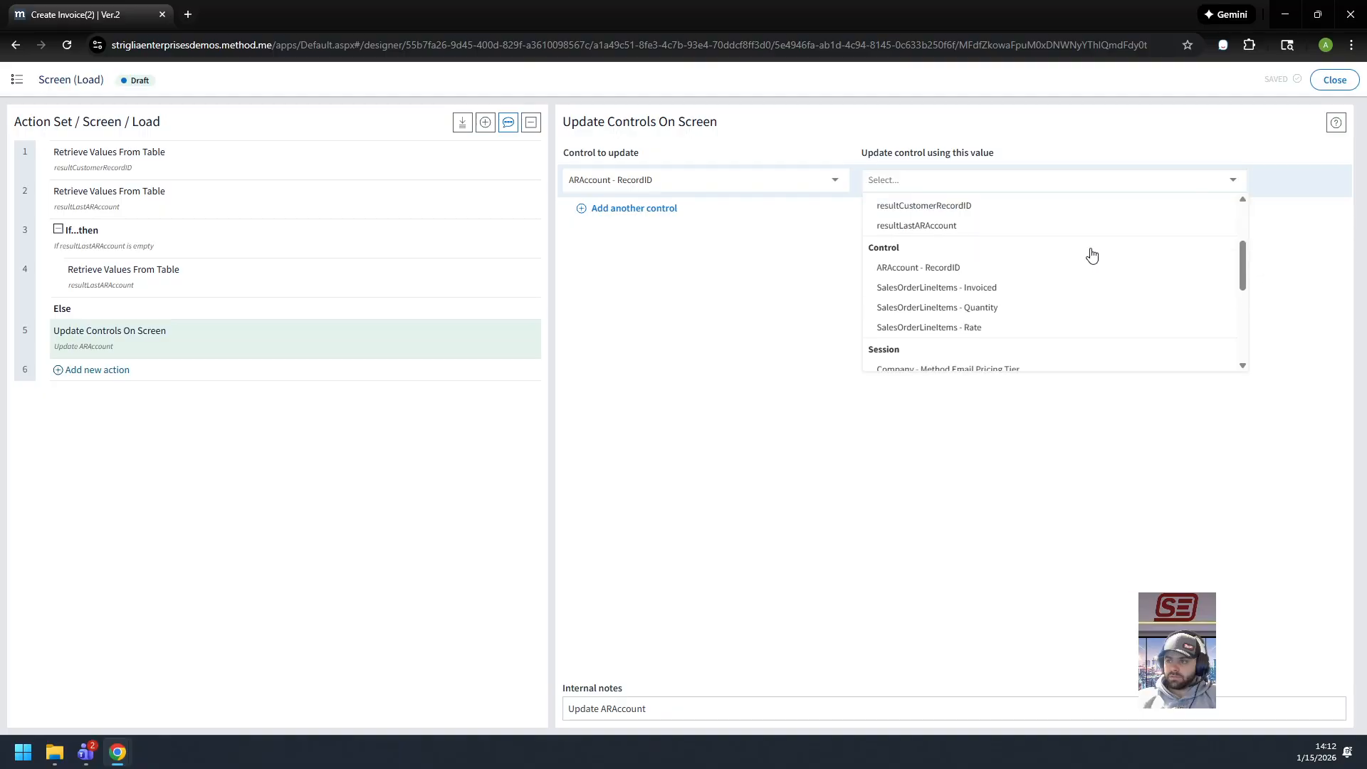
scroll(1092, 259, "up", 6)
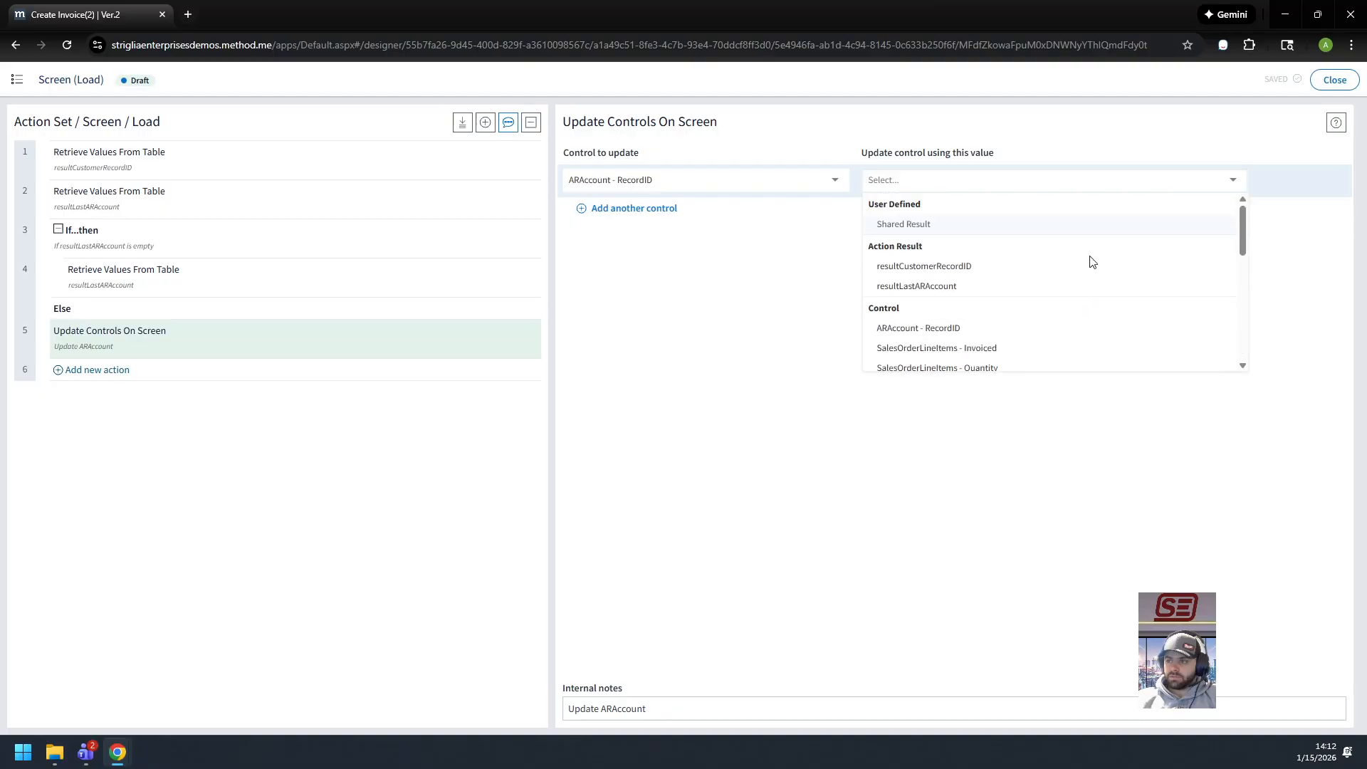
Step: Add an Update Controls On Screen action that sets ARAccount - Display to the text "Accounts Receivable (A/R)"
left_click(646, 214)
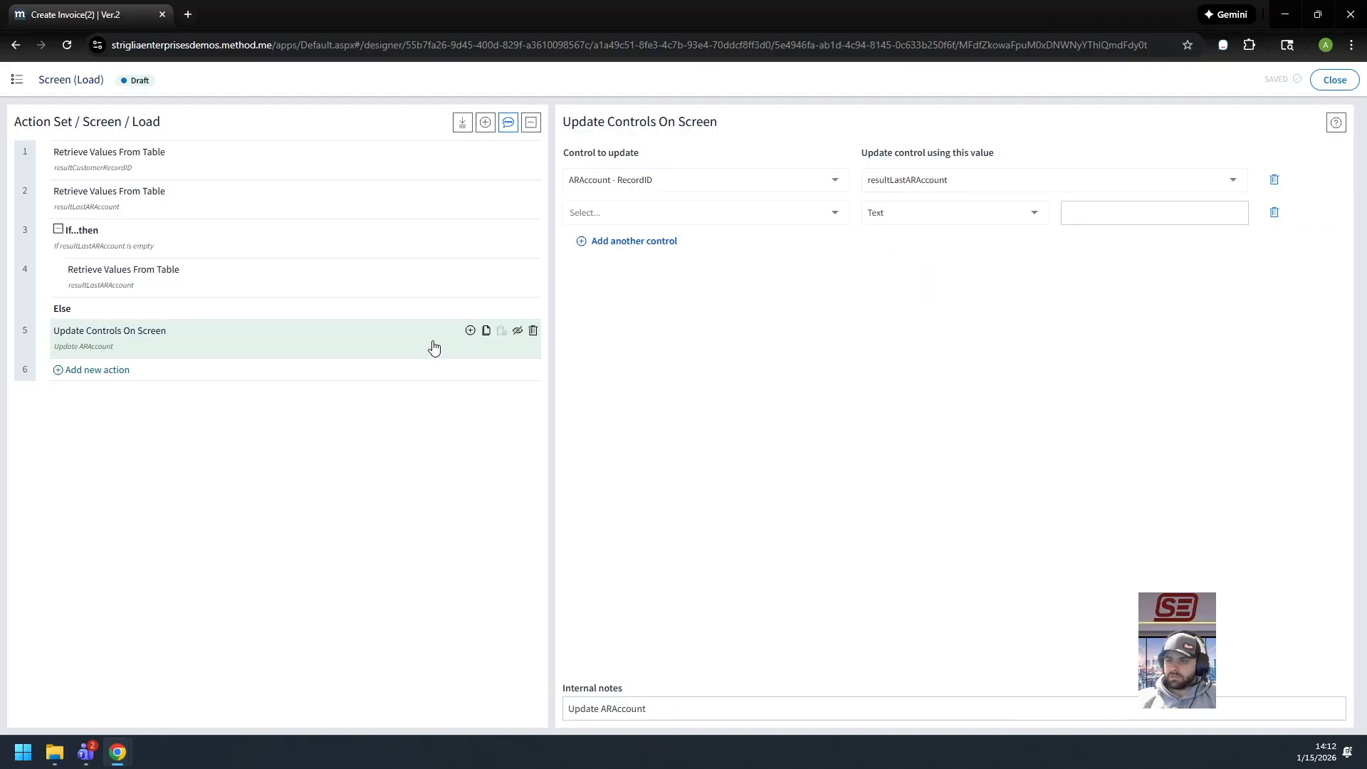
left_click(470, 331)
type("update")
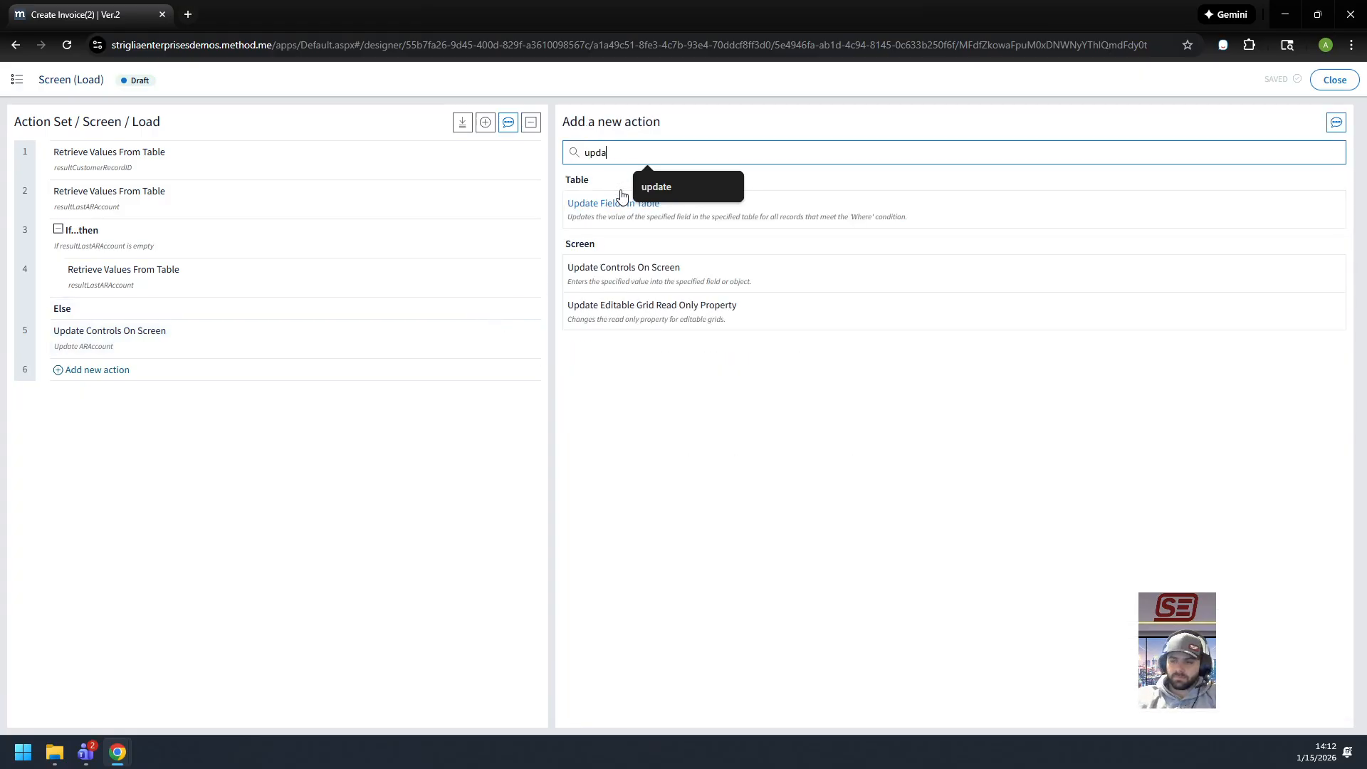
left_click(1099, 177)
type("Accounts Receivable (A/R)")
left_click(822, 183)
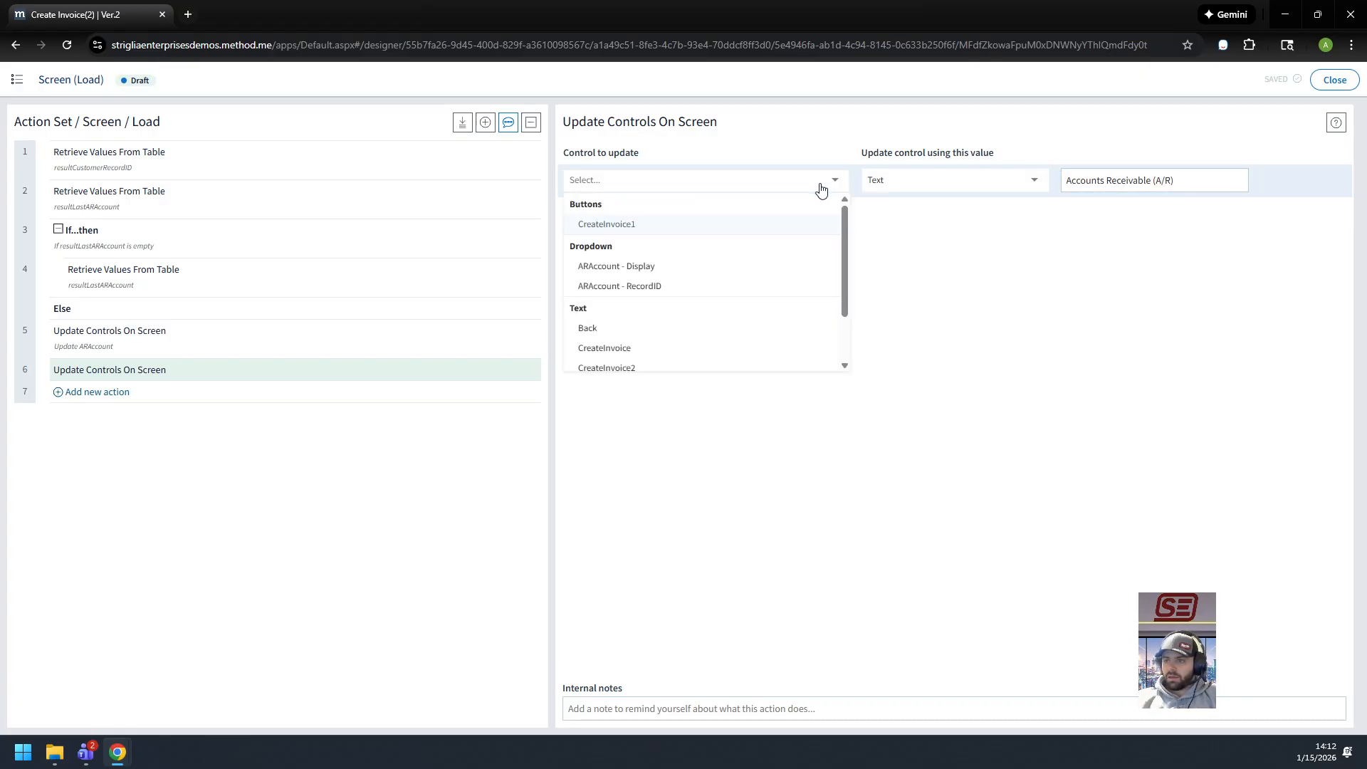
left_click(702, 269)
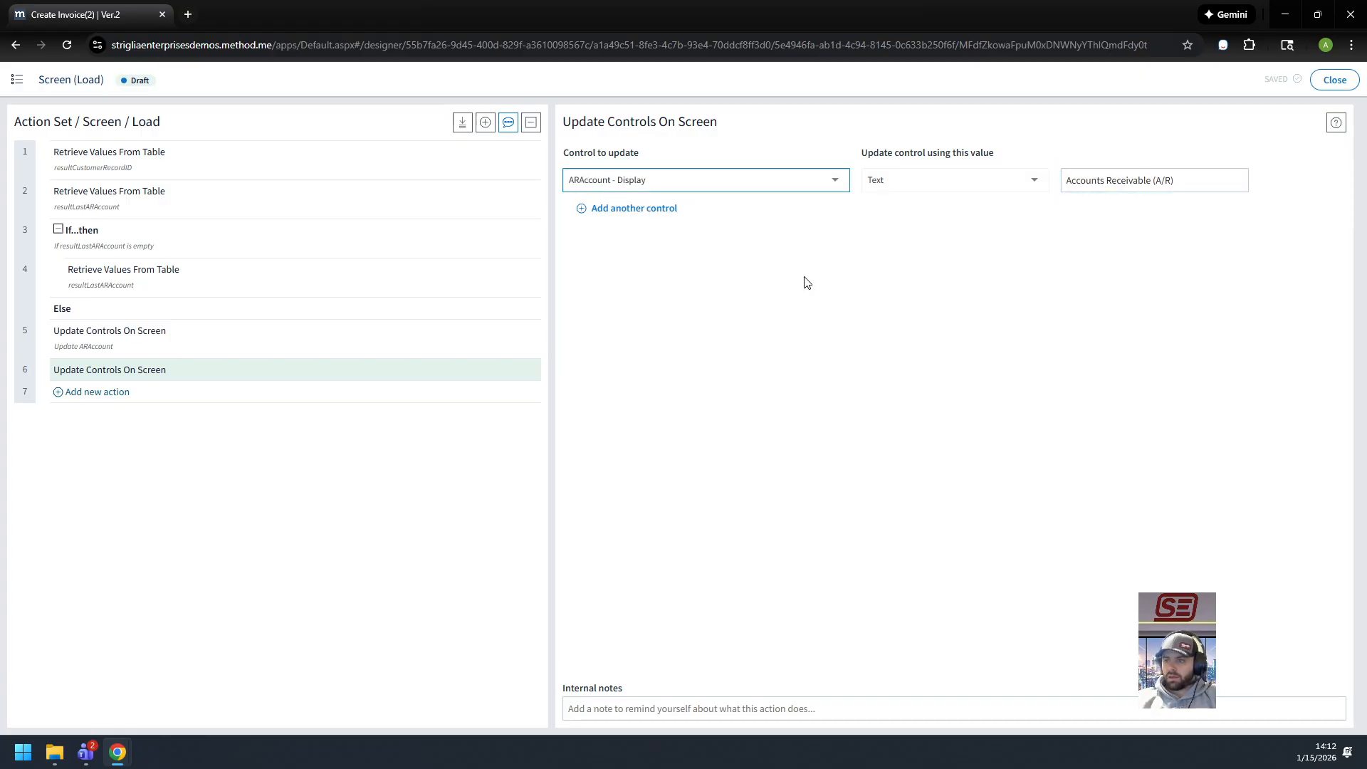
Step: Remove the empty control row from the original Update Controls On Screen action and recheck its available values
left_click(318, 346)
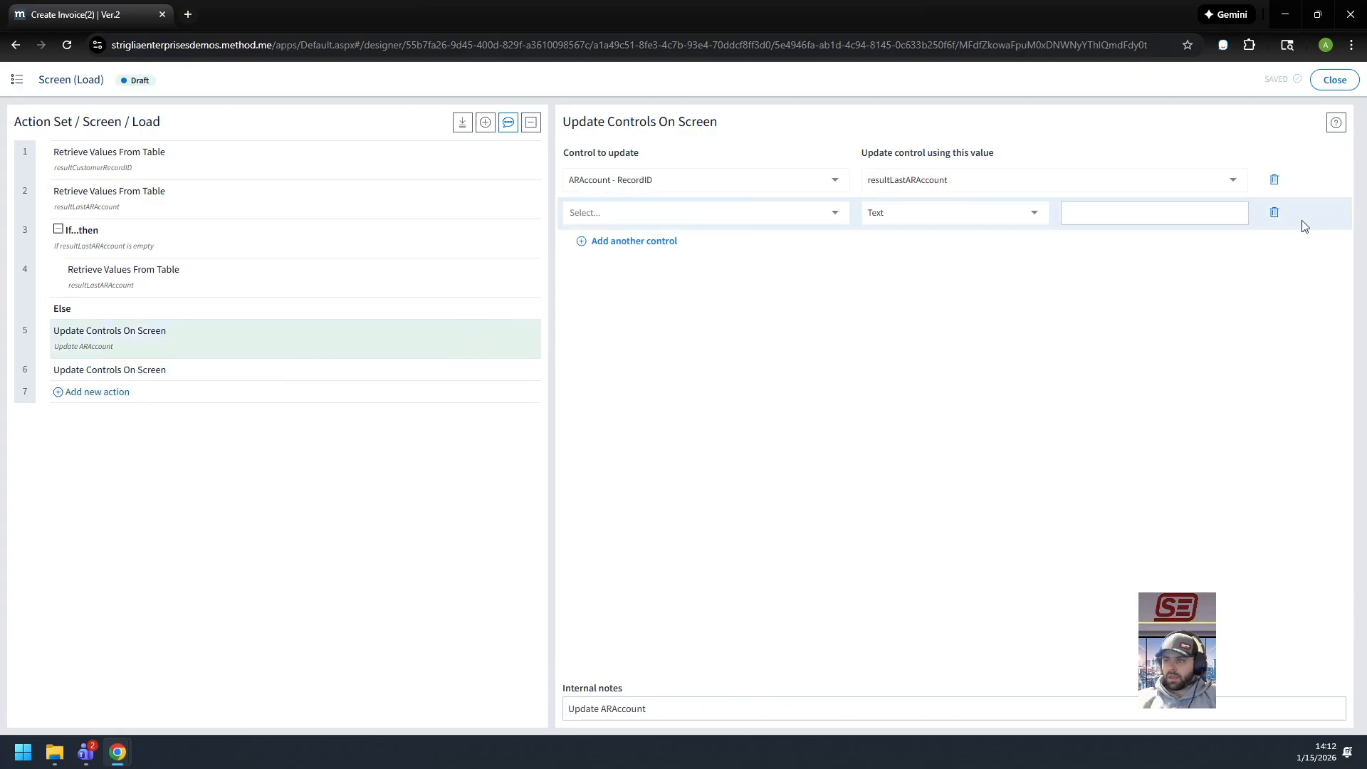
left_click(1275, 215)
left_click(1048, 181)
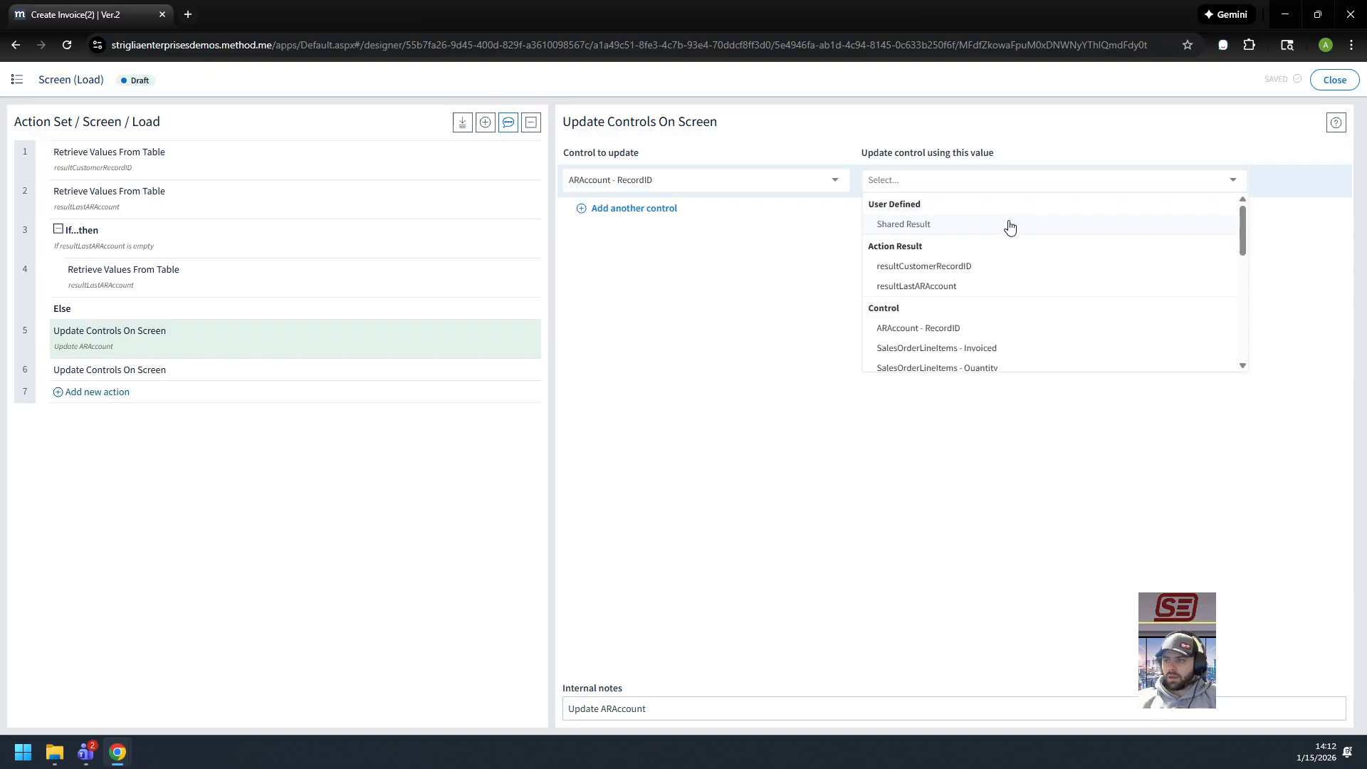
scroll(955, 263, "down", 10)
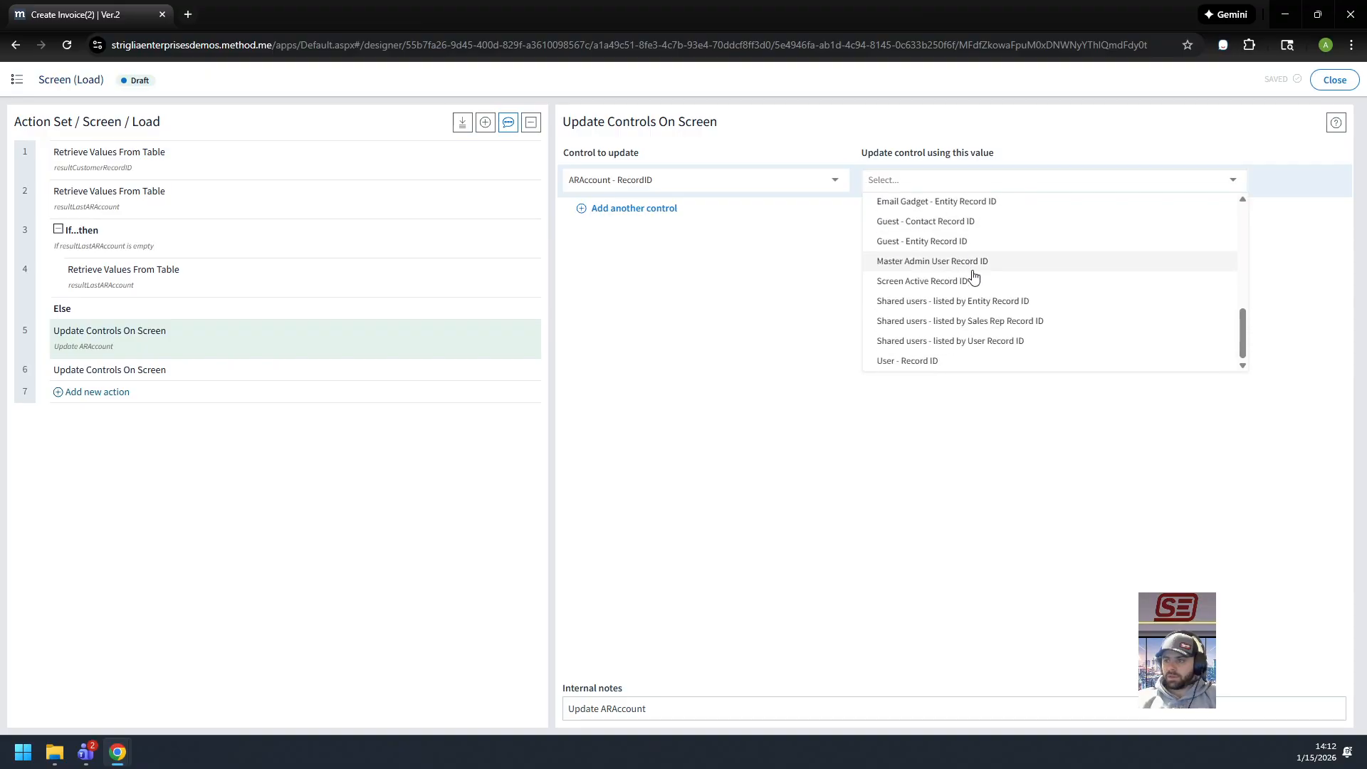
scroll(976, 361, "up", 6)
scroll(947, 349, "up", 3)
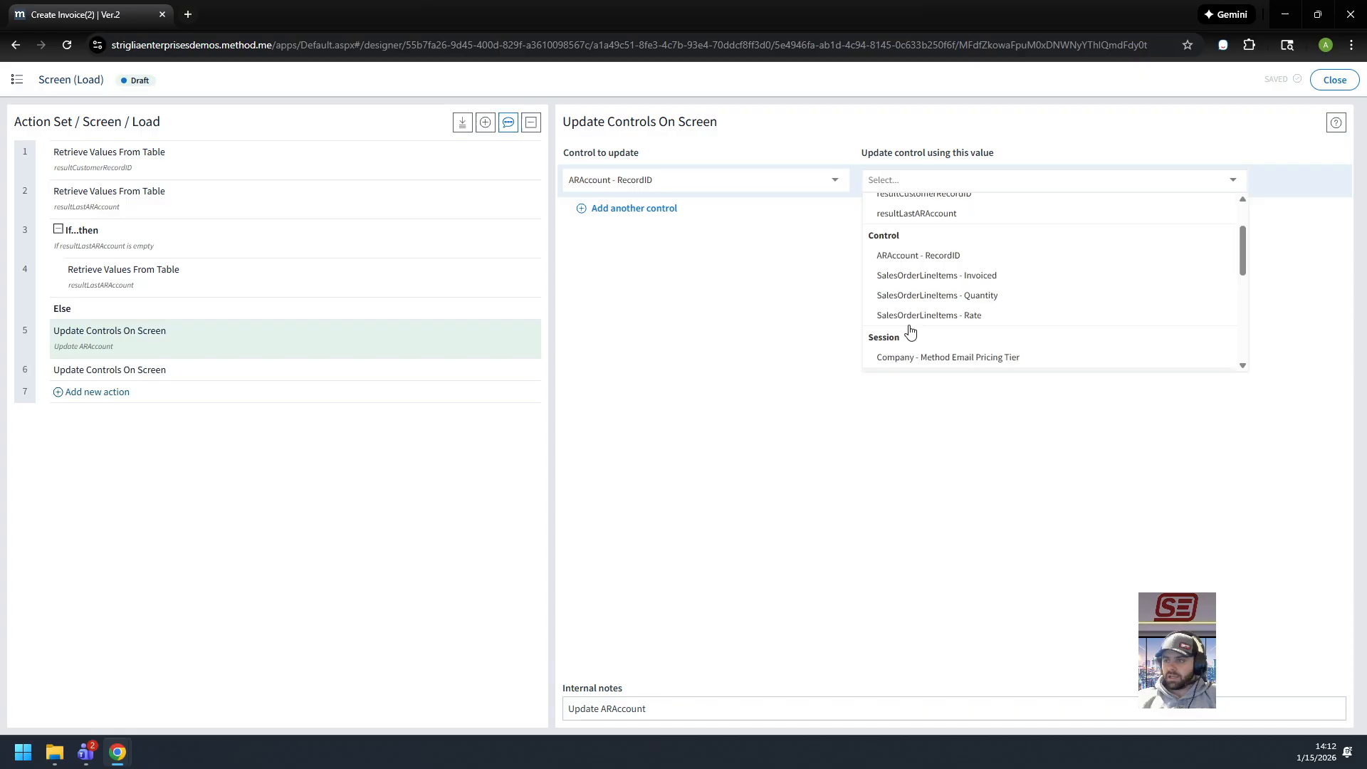
left_click(738, 324)
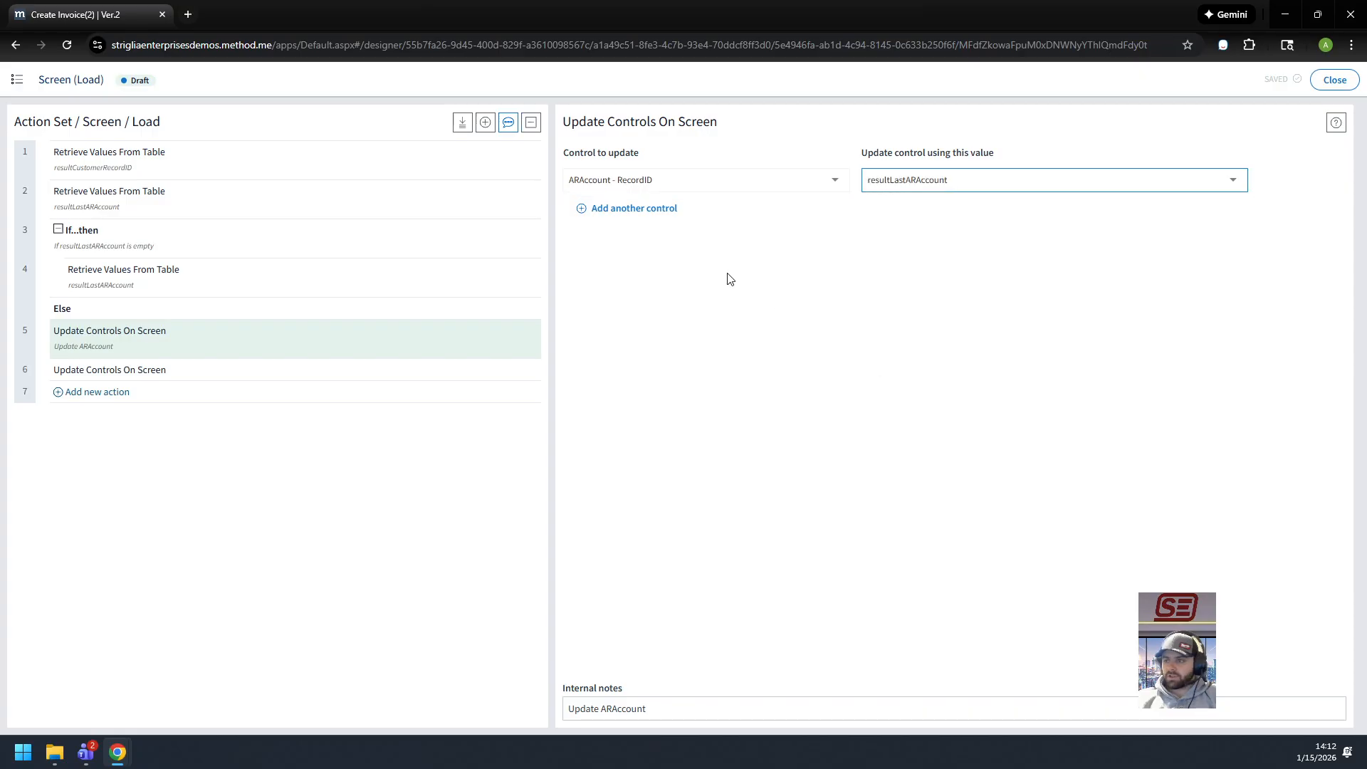
Step: Copy the internal note "Update ARAccount" to the new Update Controls On Screen action and disable the original one
left_click(273, 374)
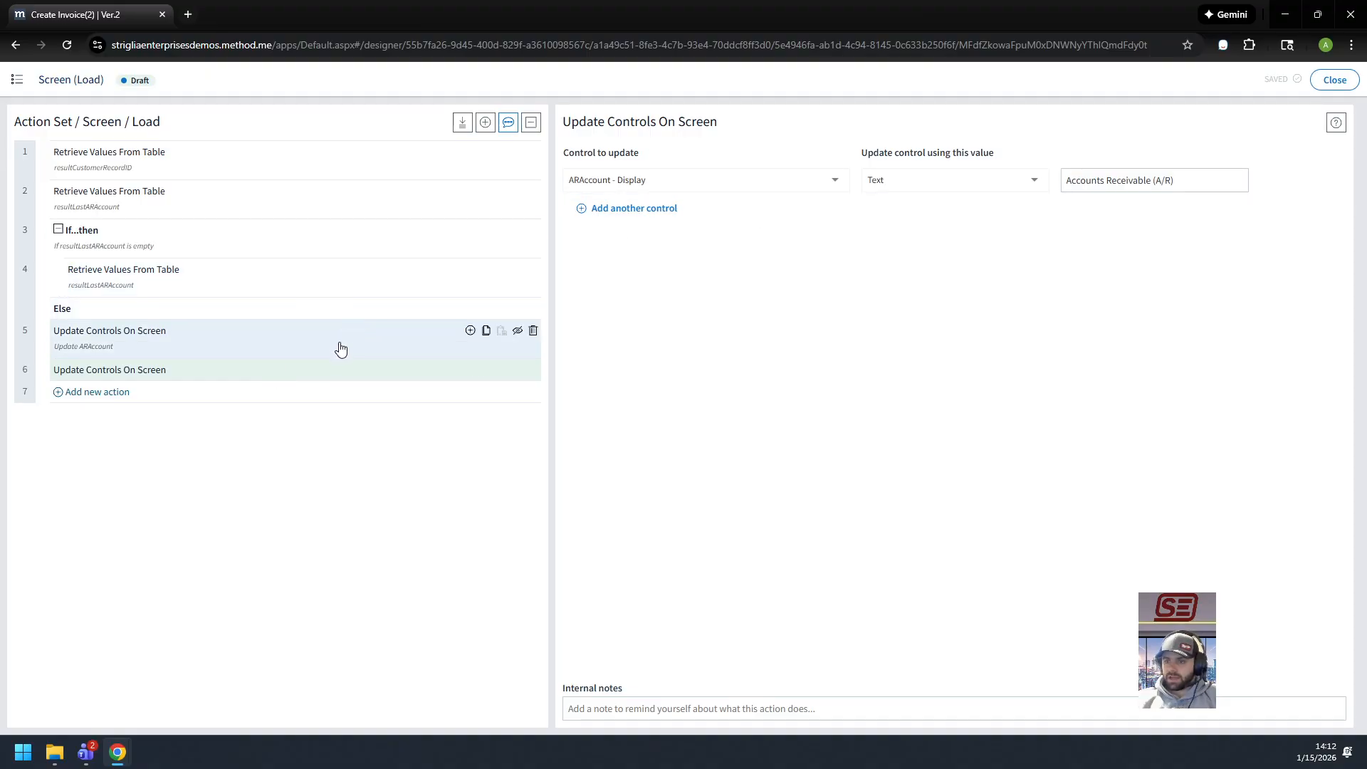
left_click(300, 348)
left_click_drag(666, 709, 560, 708)
key("ctrl+c")
left_click(263, 369)
left_click(708, 707)
key("ctrl+v")
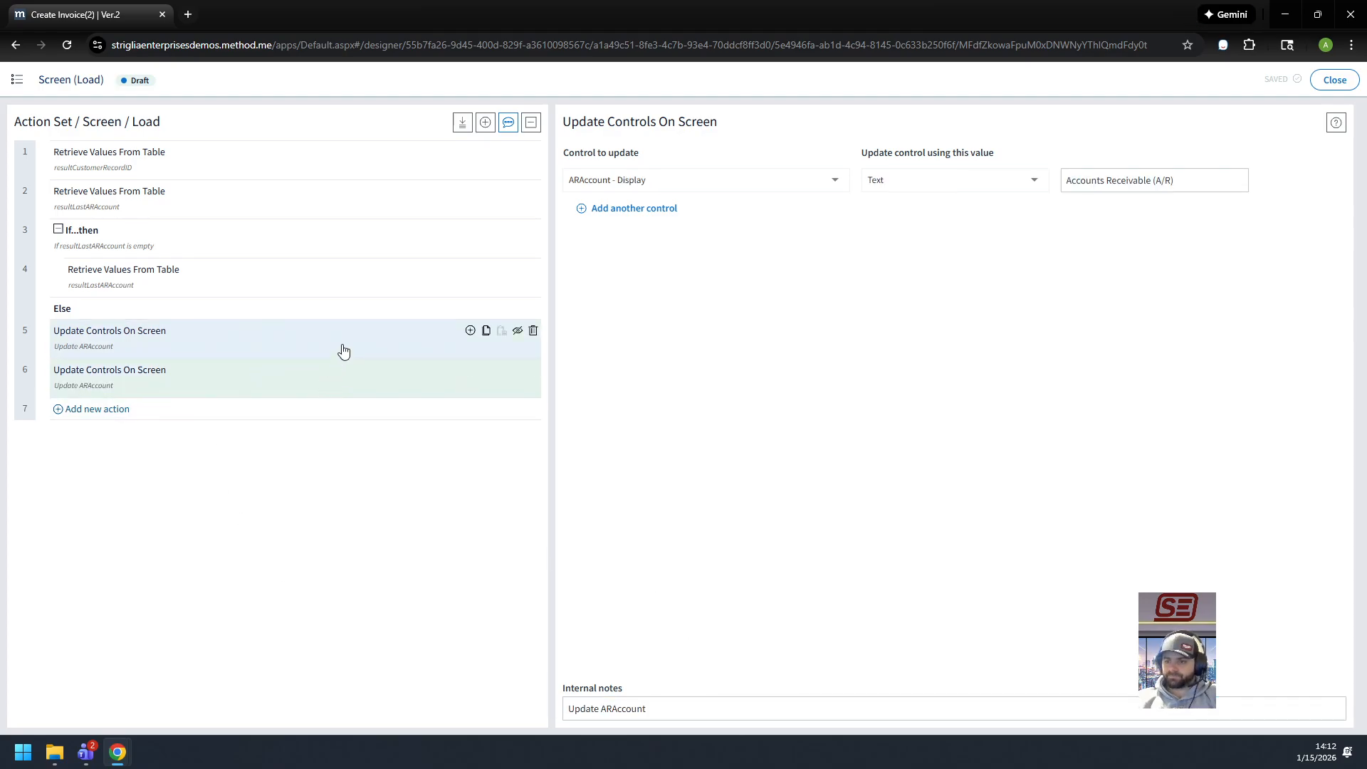
left_click(339, 350)
left_click(519, 332)
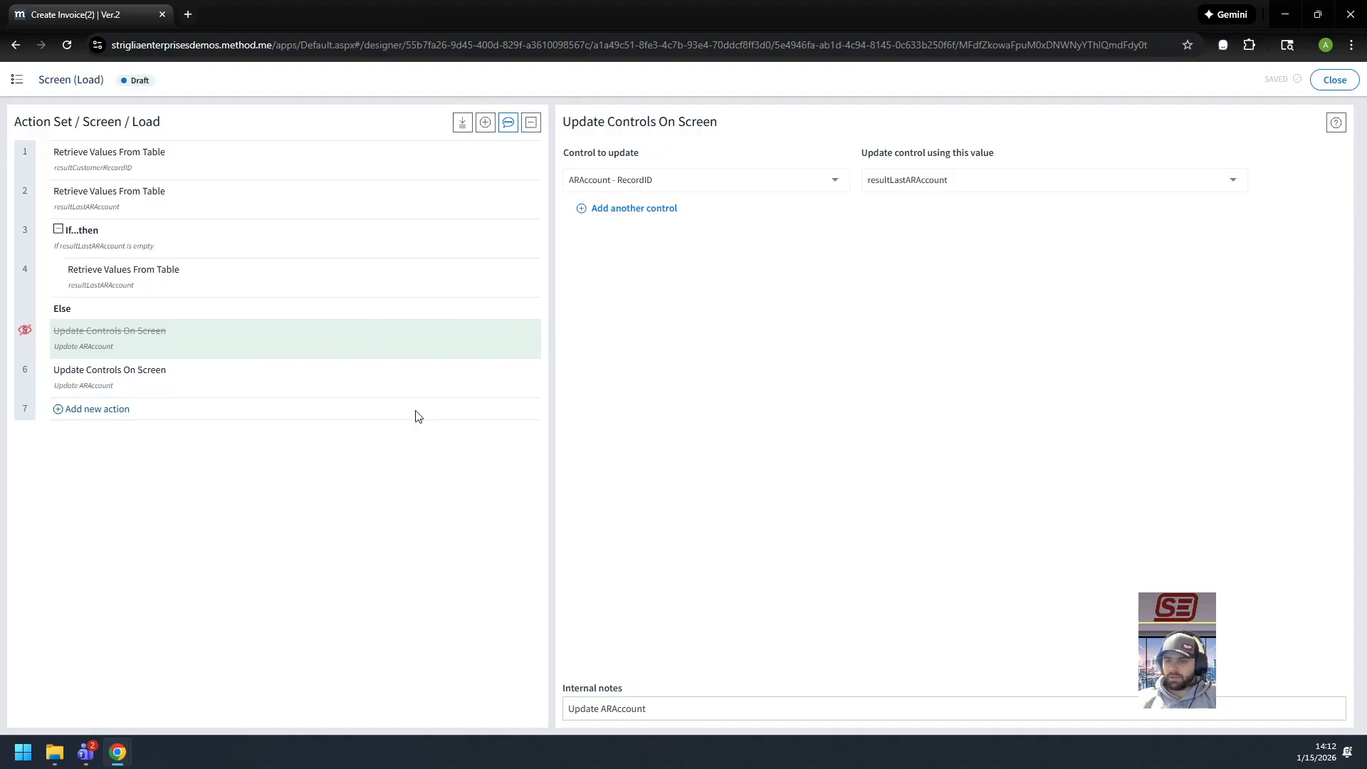
left_click(372, 413)
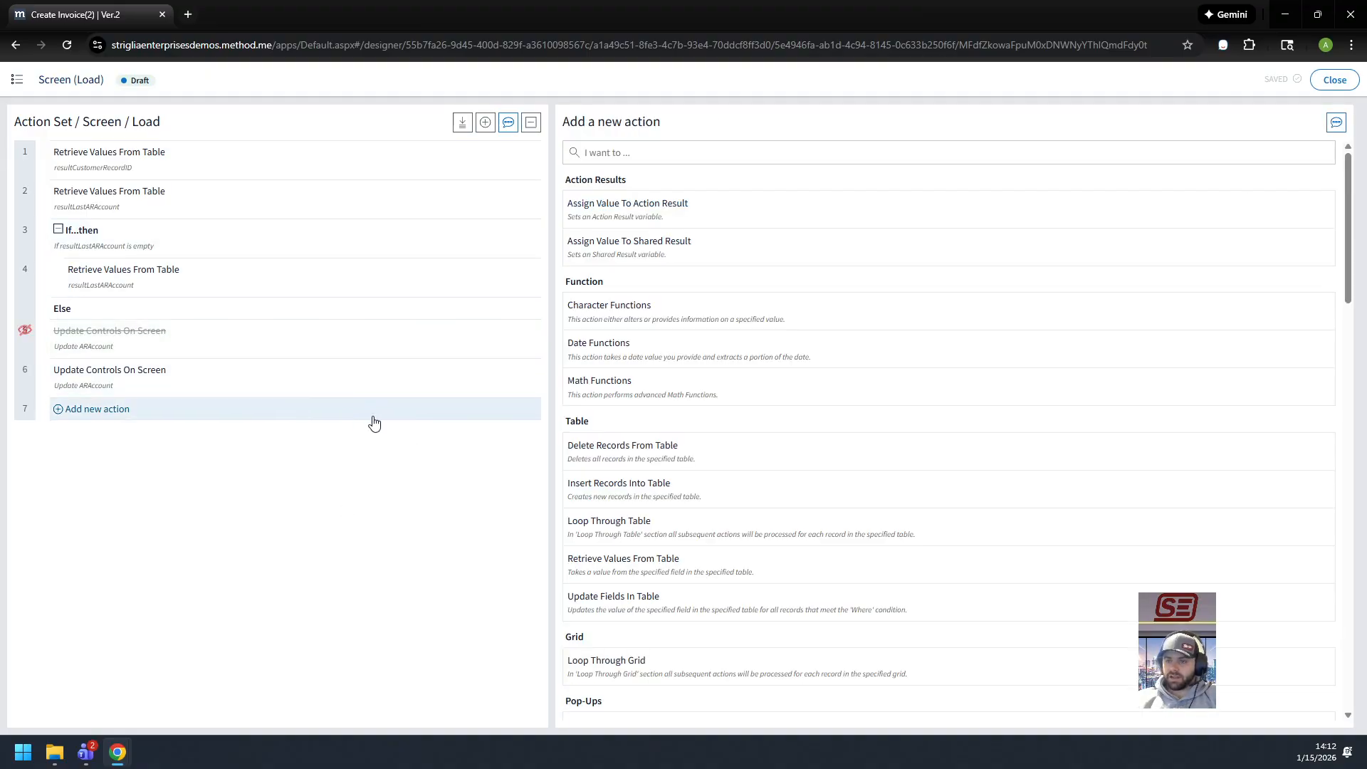
left_click(656, 151)
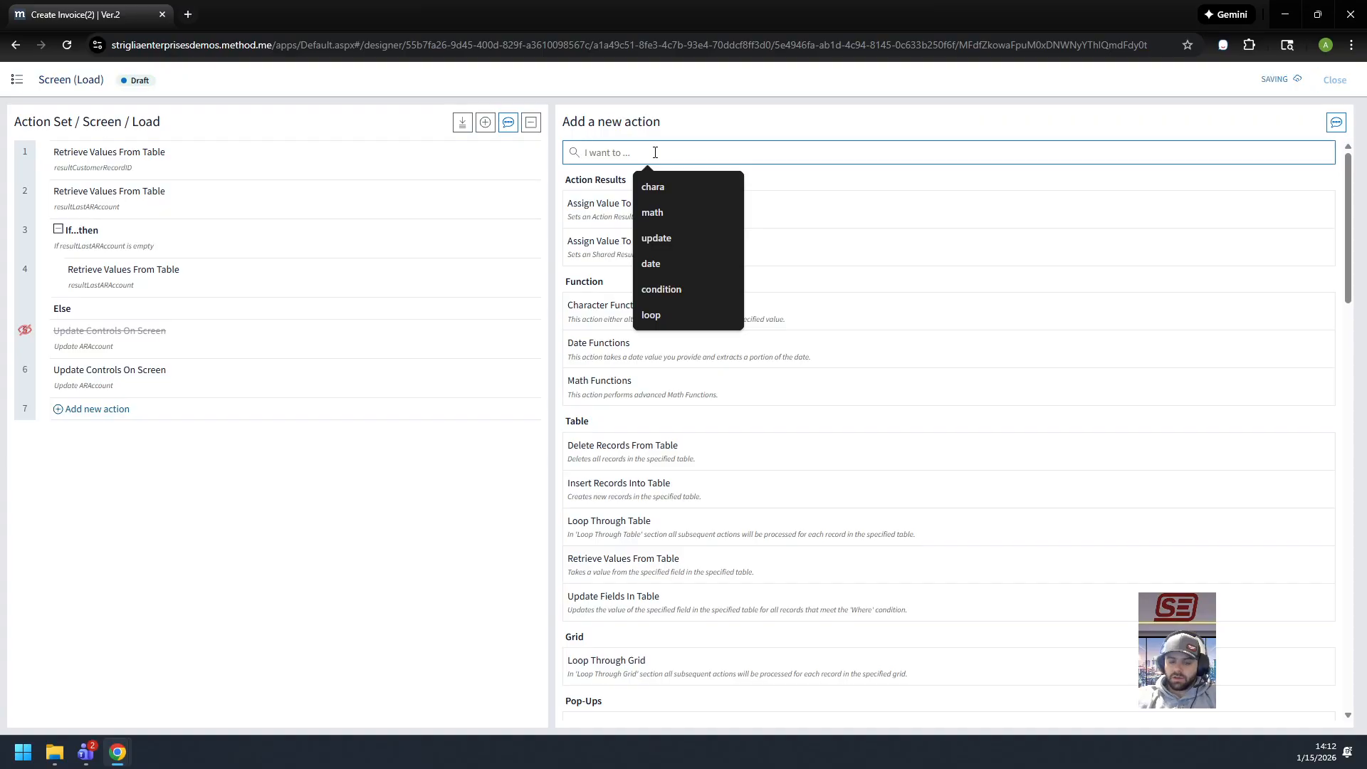
type("update")
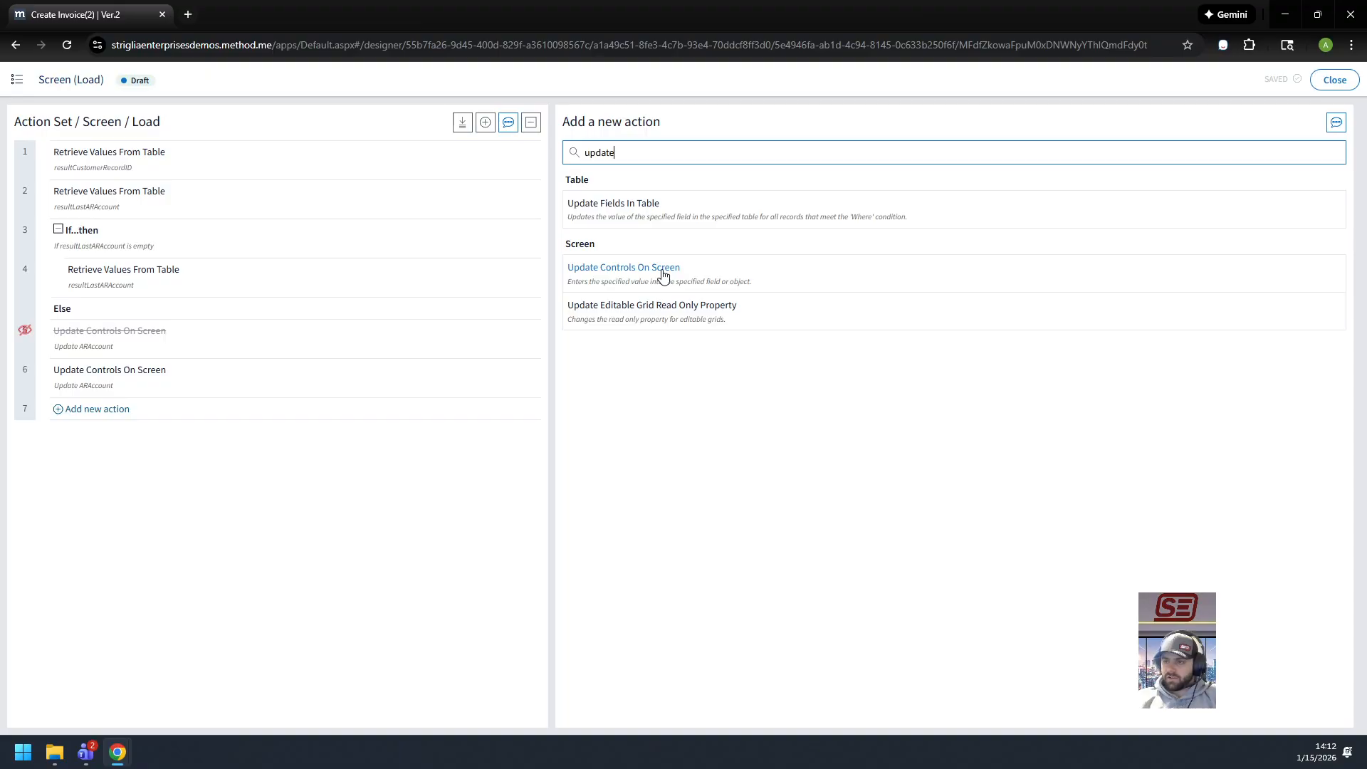
left_click(662, 274)
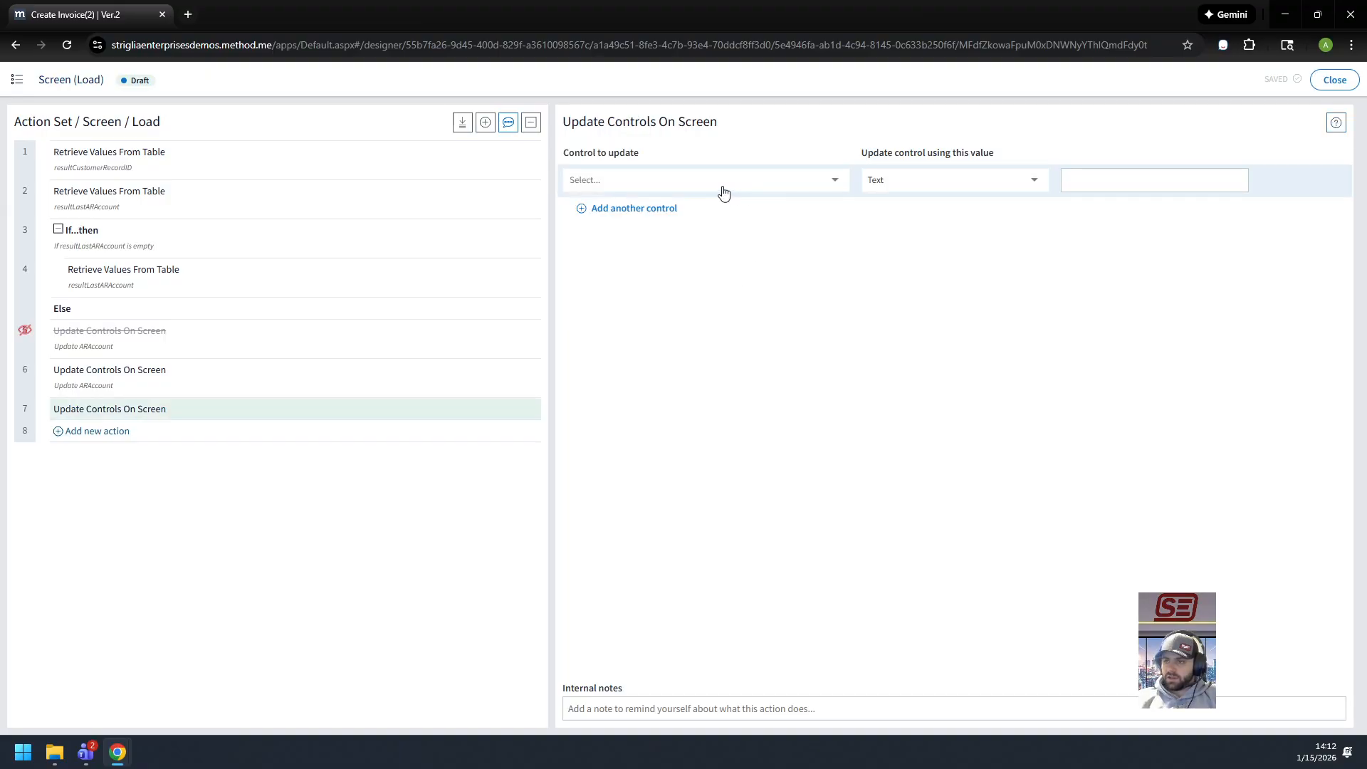
left_click(720, 191)
scroll(670, 291, "down", 1)
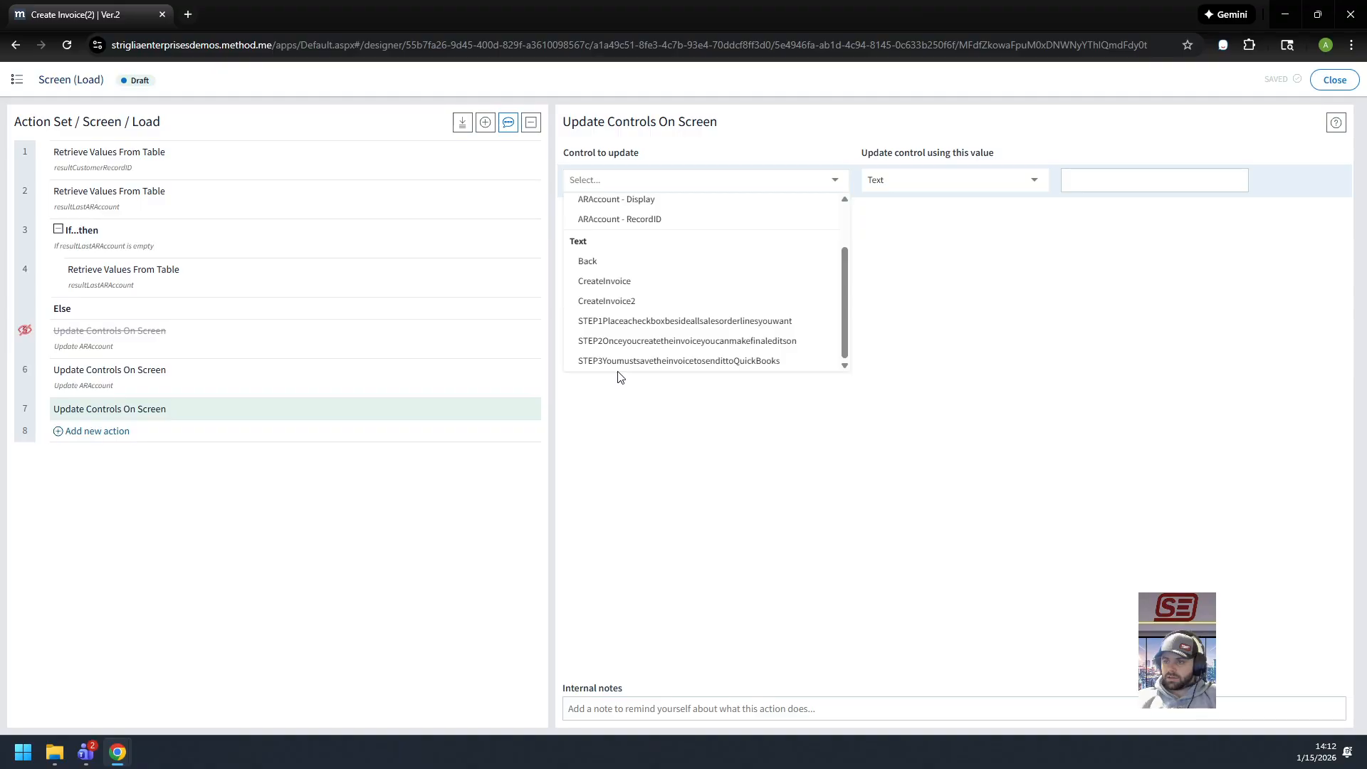
left_click(995, 251)
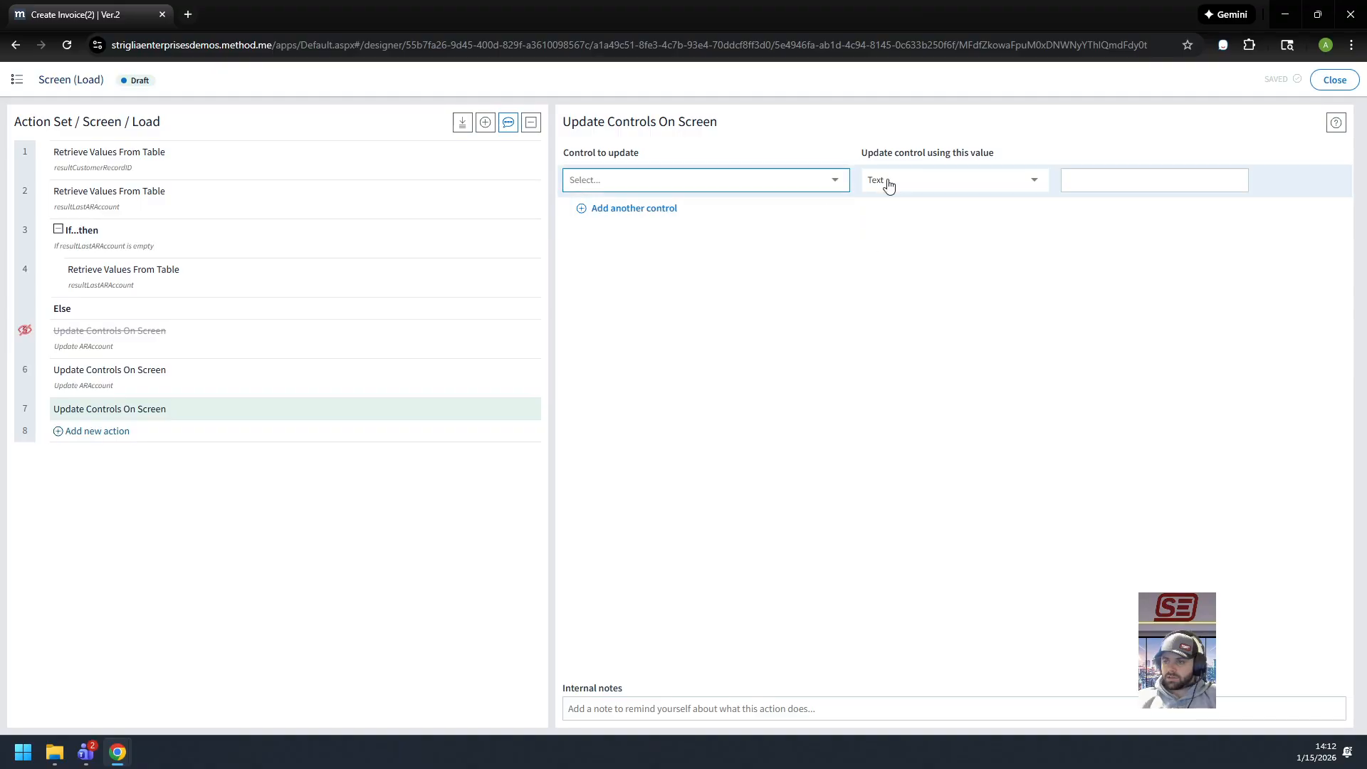
left_click(533, 409)
left_click(811, 441)
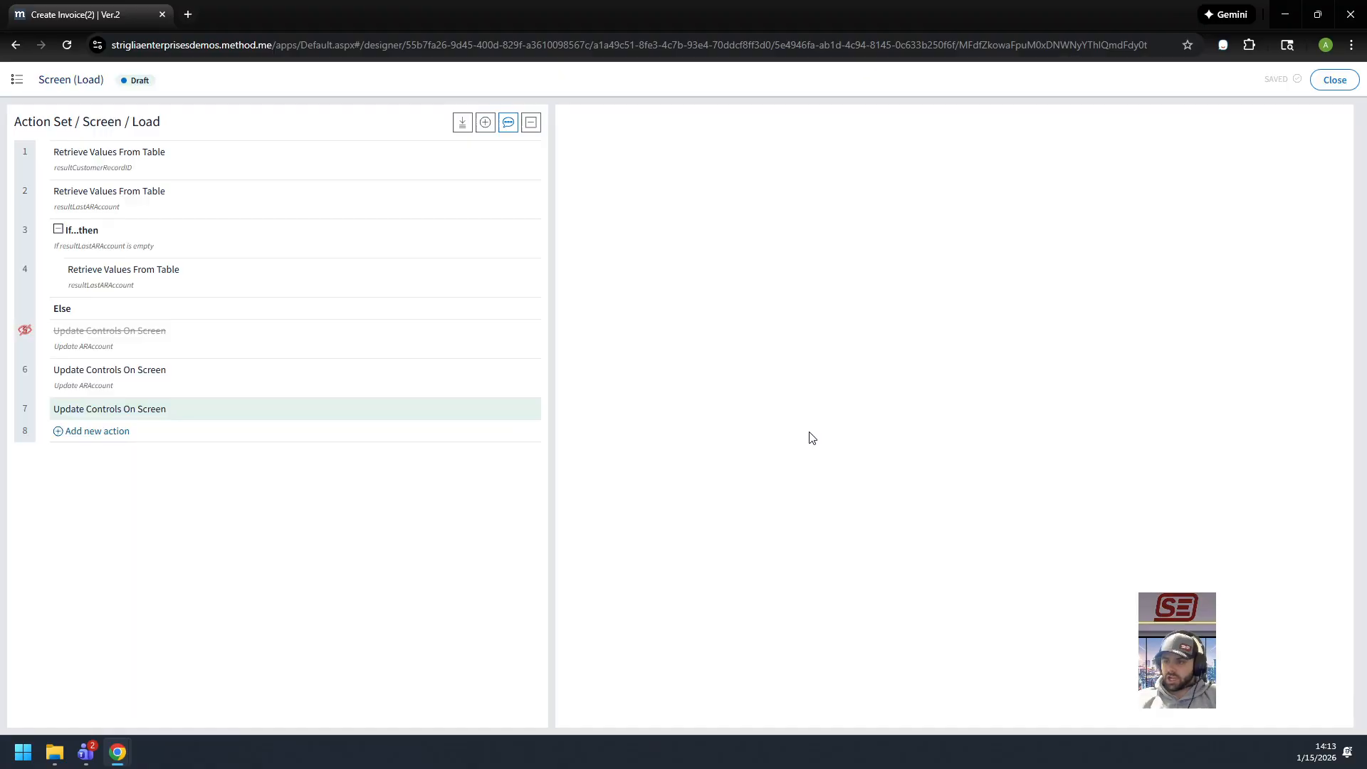
Step: Replace the extra blank action at the end of the Load actions with a Call Routine that runs CreateInvoice (Click)
left_click(249, 413)
type("call")
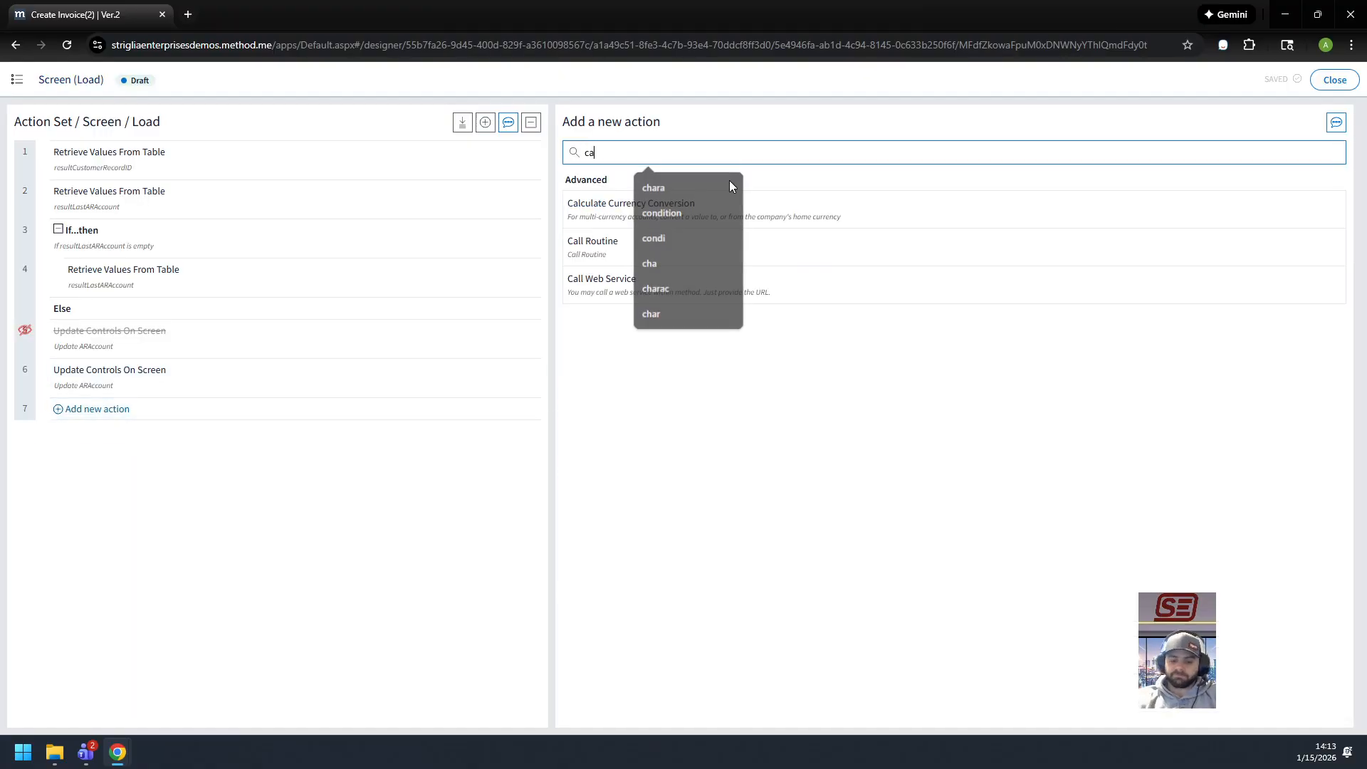
left_click(762, 214)
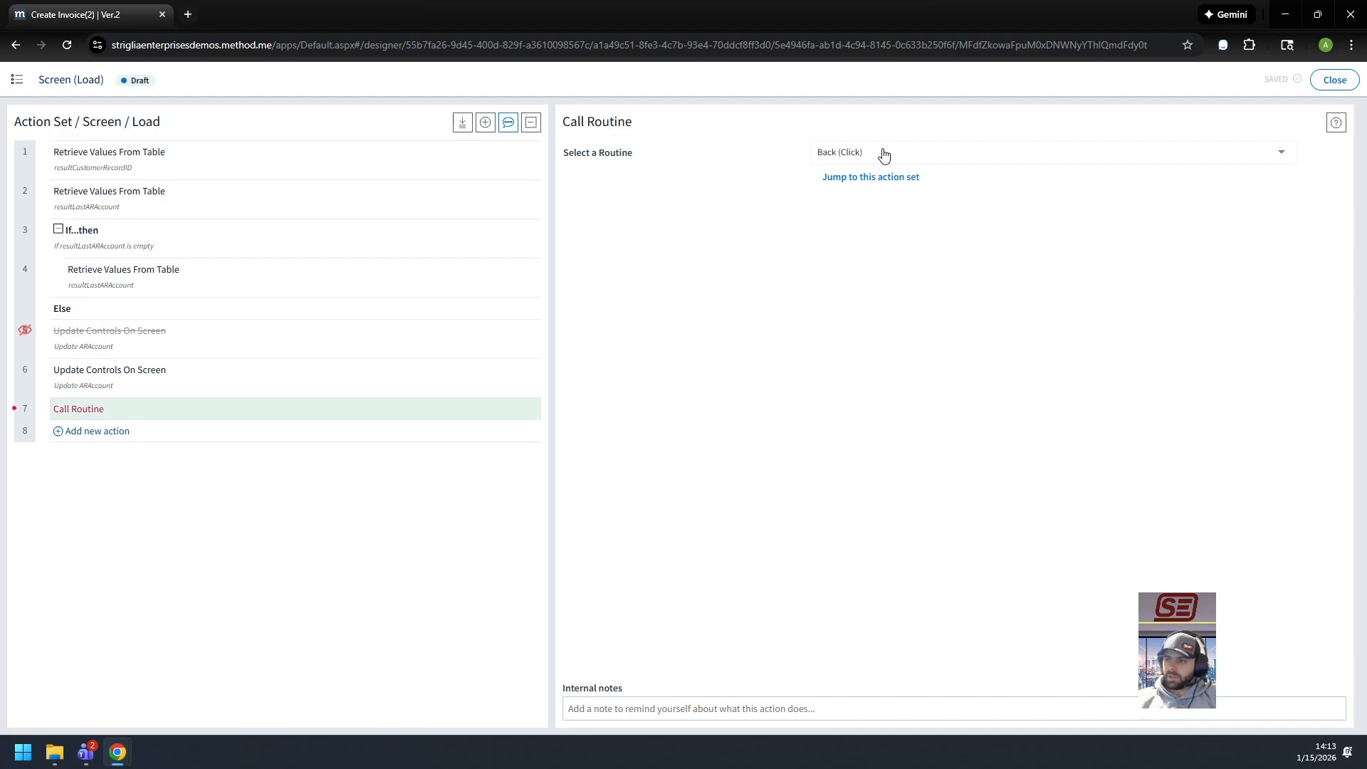
left_click(882, 153)
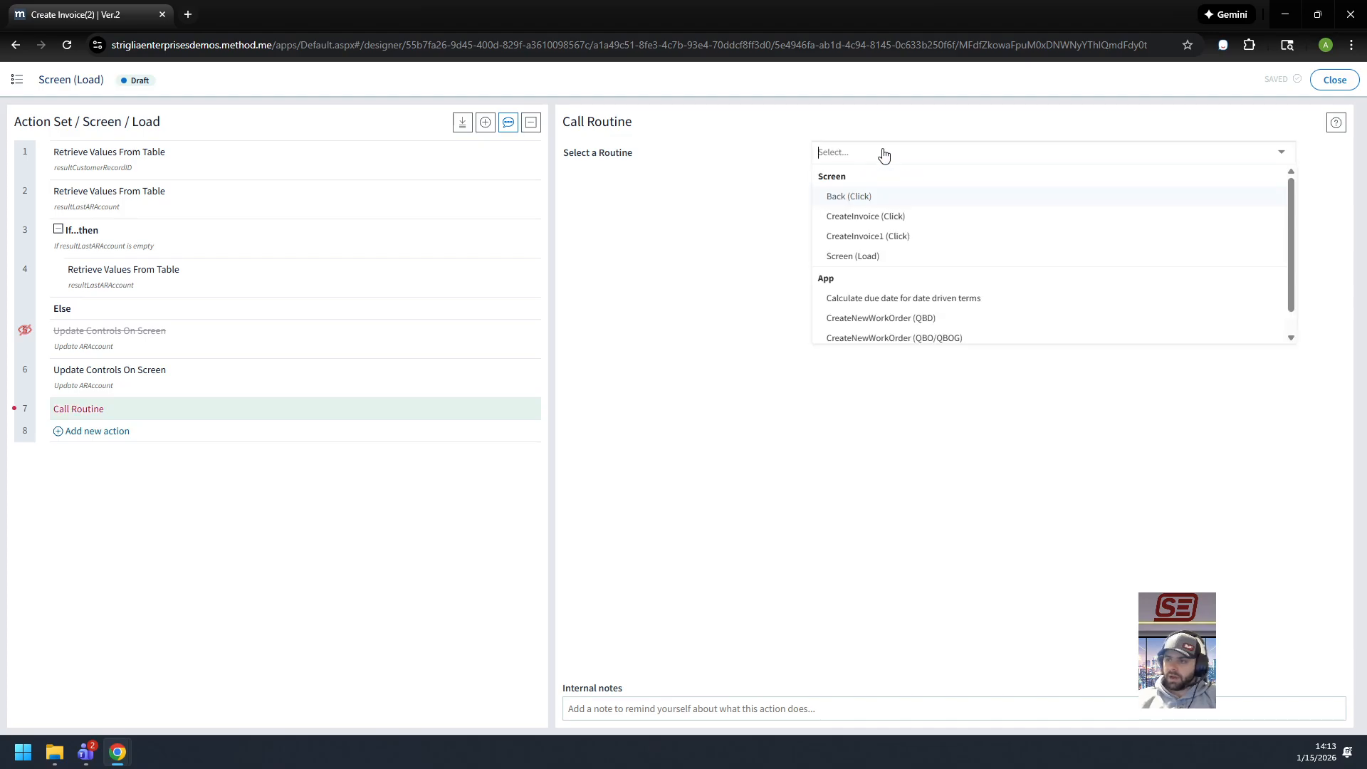
left_click(964, 215)
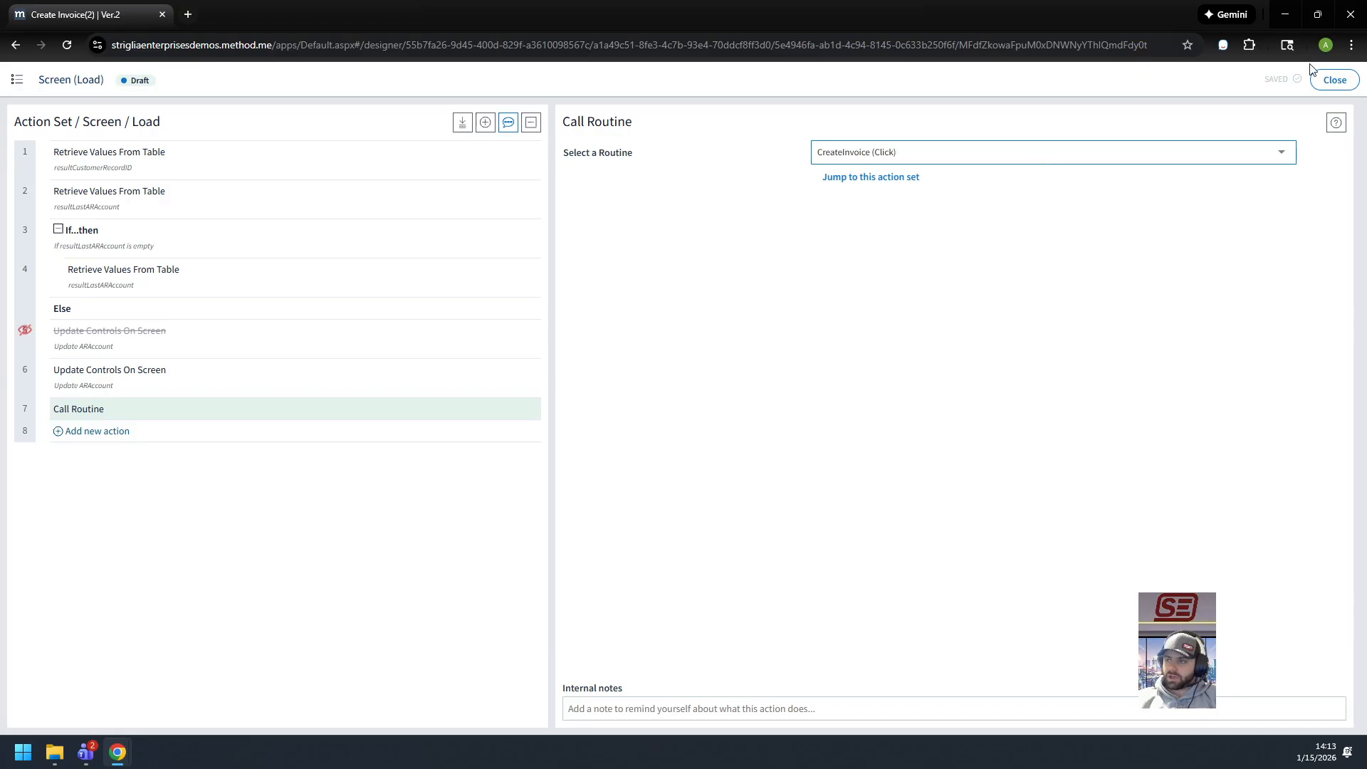
left_click(1335, 80)
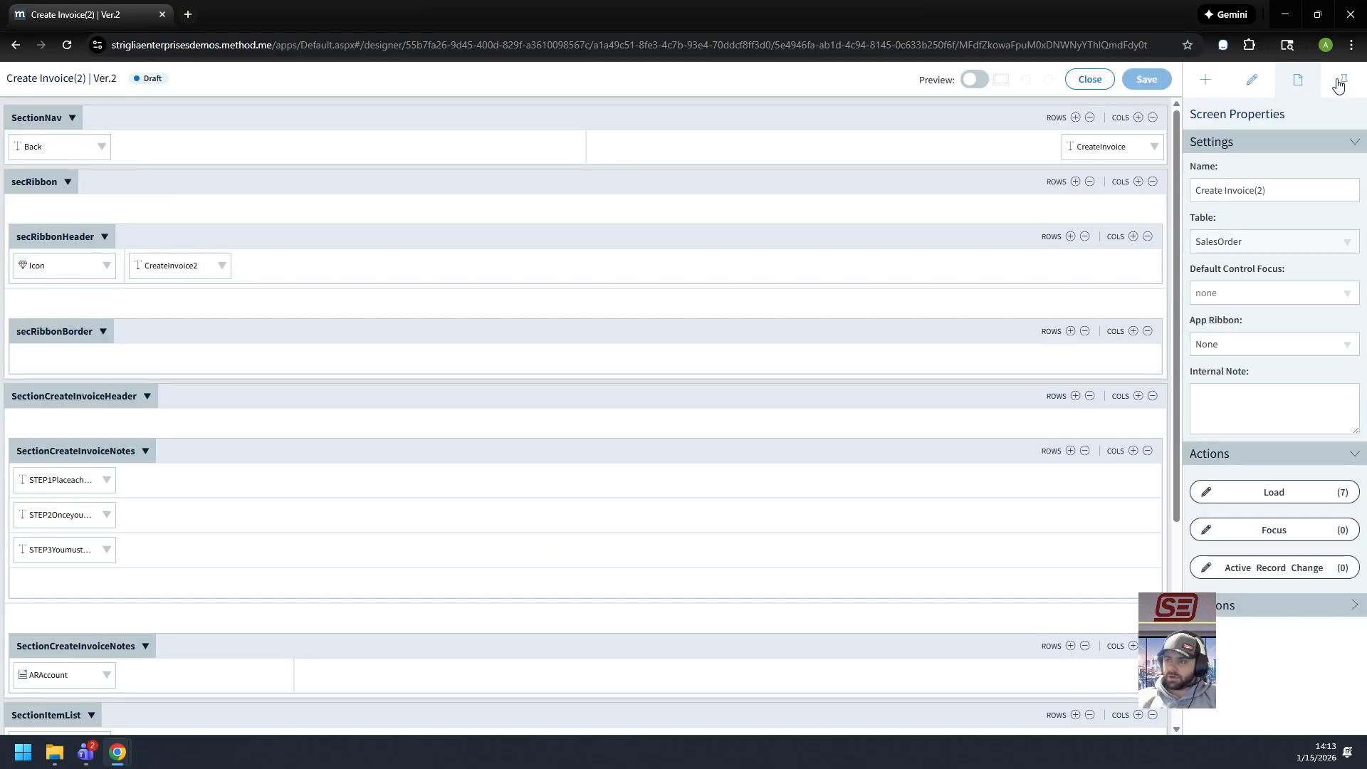
Step: Trace the CreateInvoice1 button's reference to the CreateInvoice (Click) action set and check which routine its Call Routine action runs
scroll(1054, 427, "down", 4)
left_click(1076, 620)
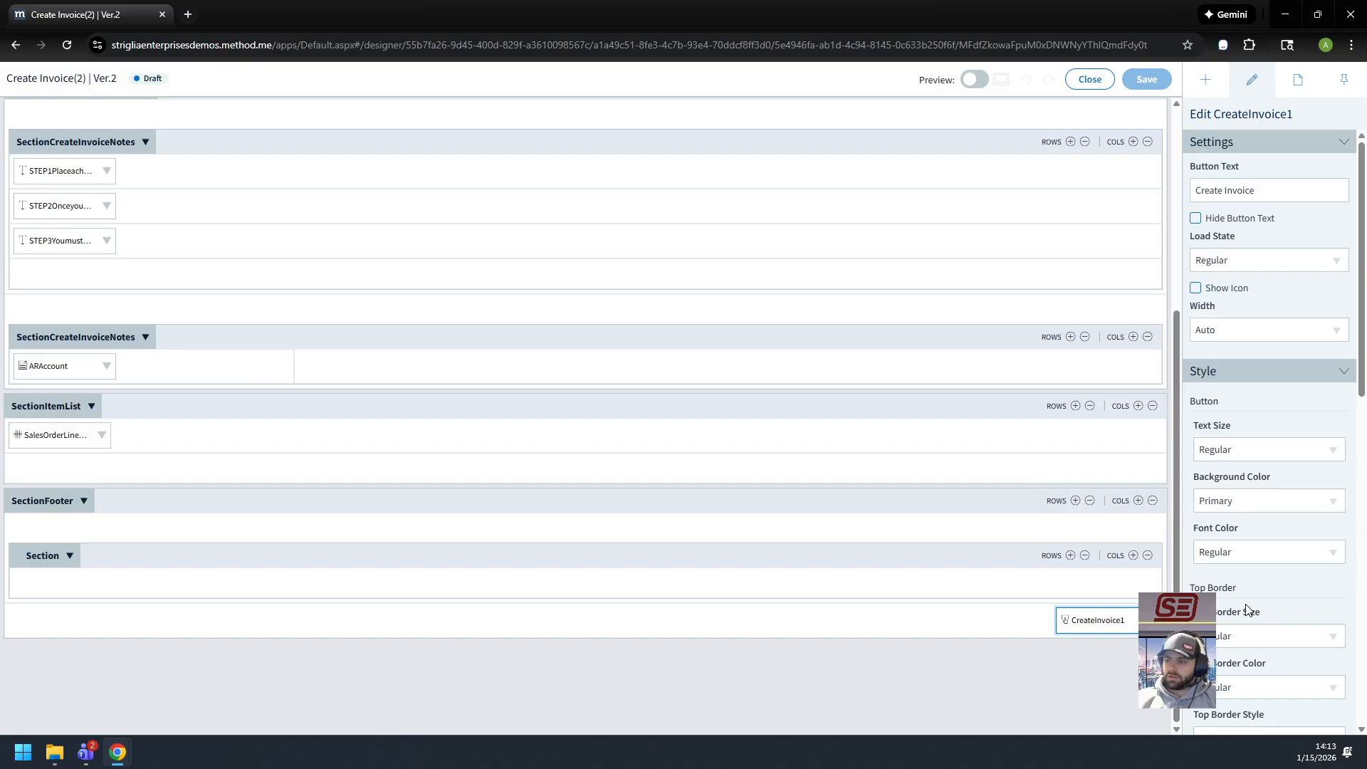
scroll(1266, 630, "down", 10)
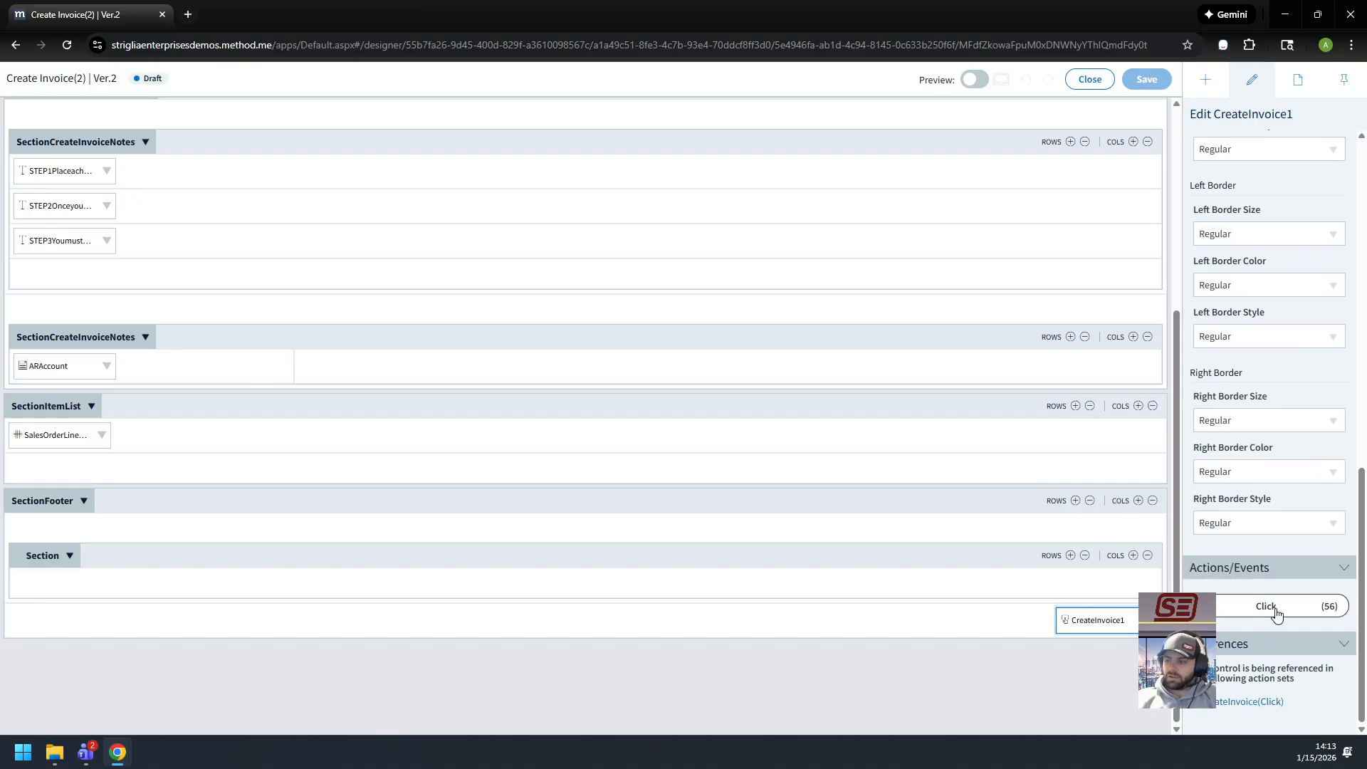
left_click(1219, 703)
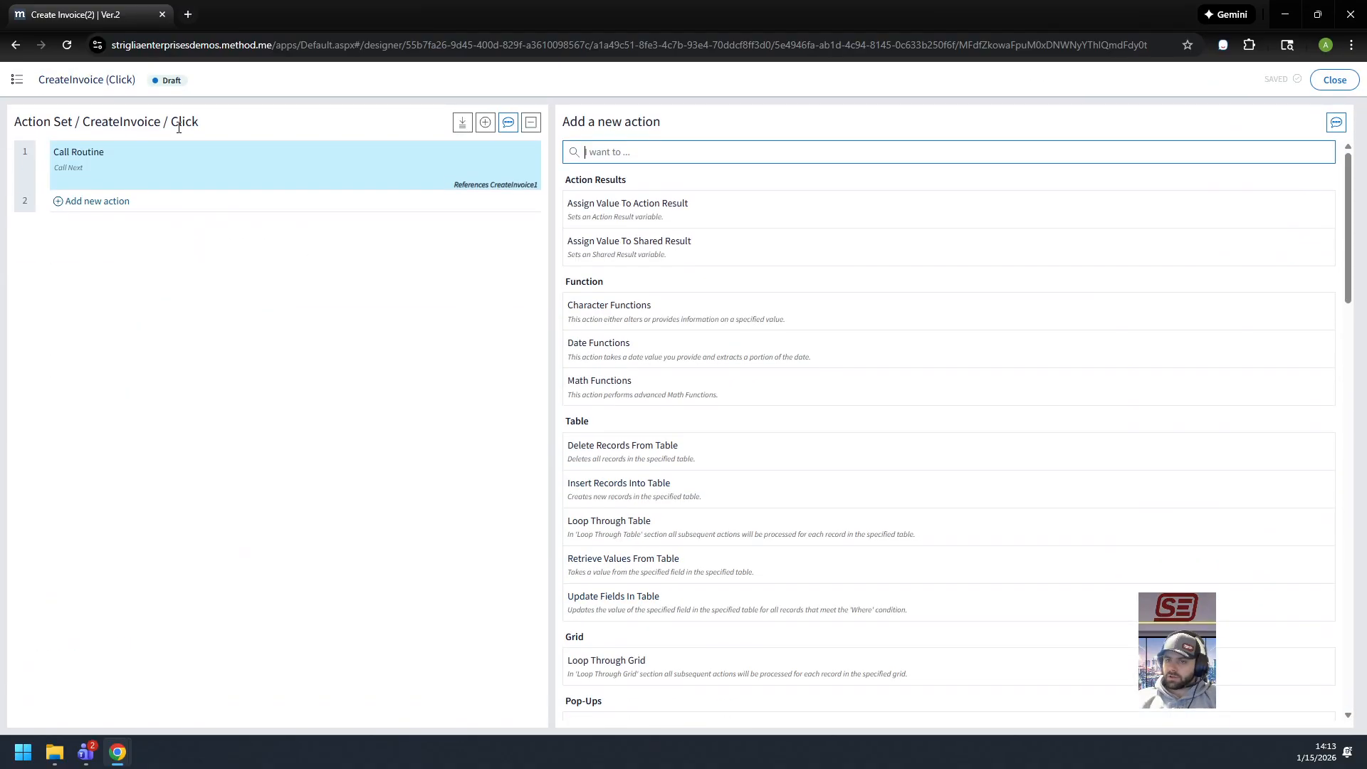
left_click(245, 173)
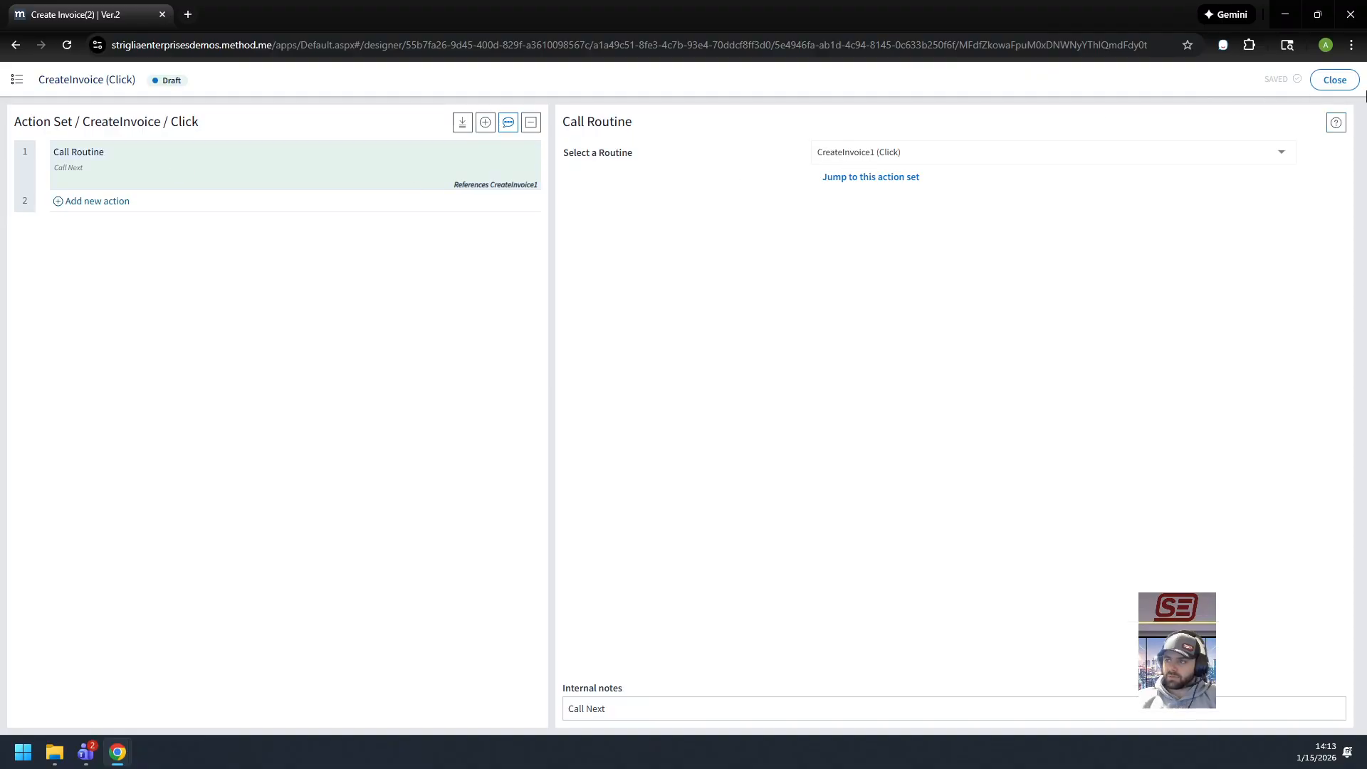
left_click(1335, 79)
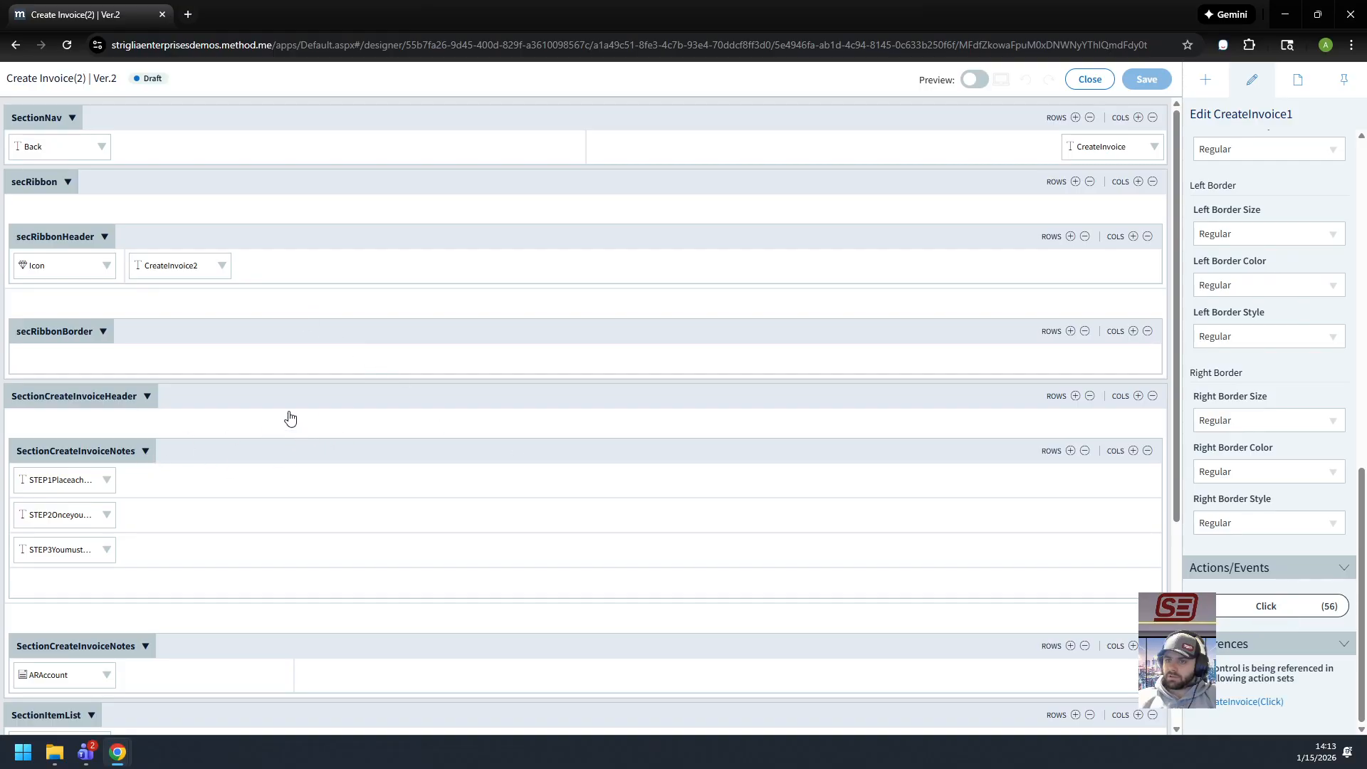
Step: Reopen the screen's Load actions and review the Call Routine action at the end
scroll(112, 451, "down", 4)
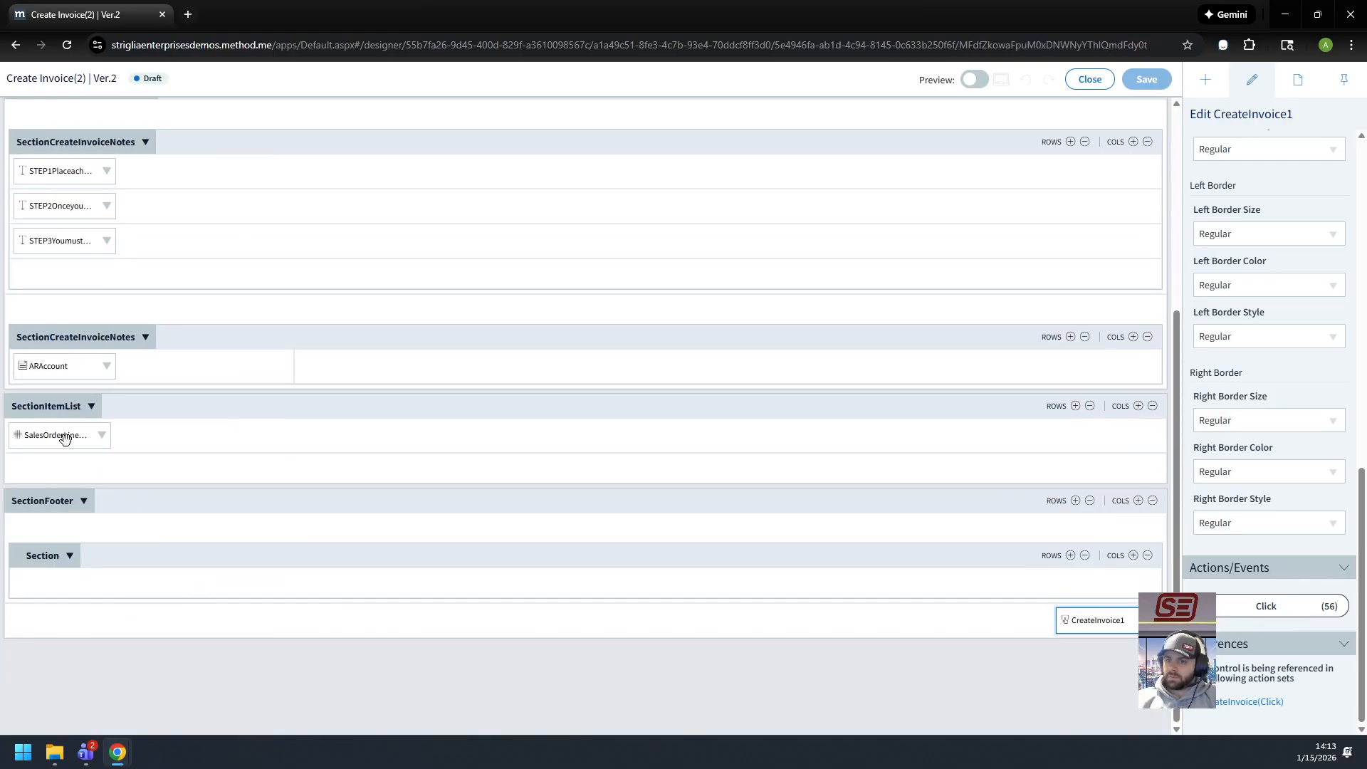
left_click(1299, 84)
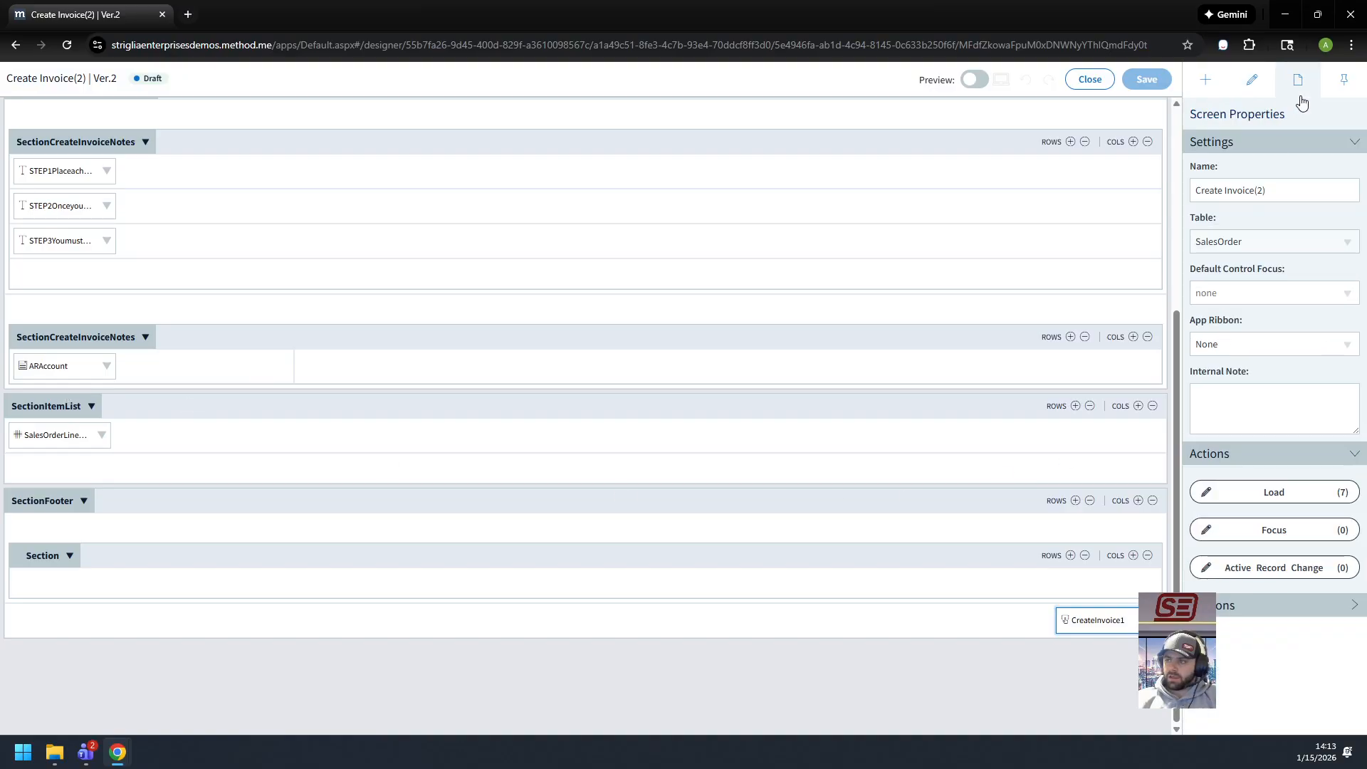
left_click(1275, 495)
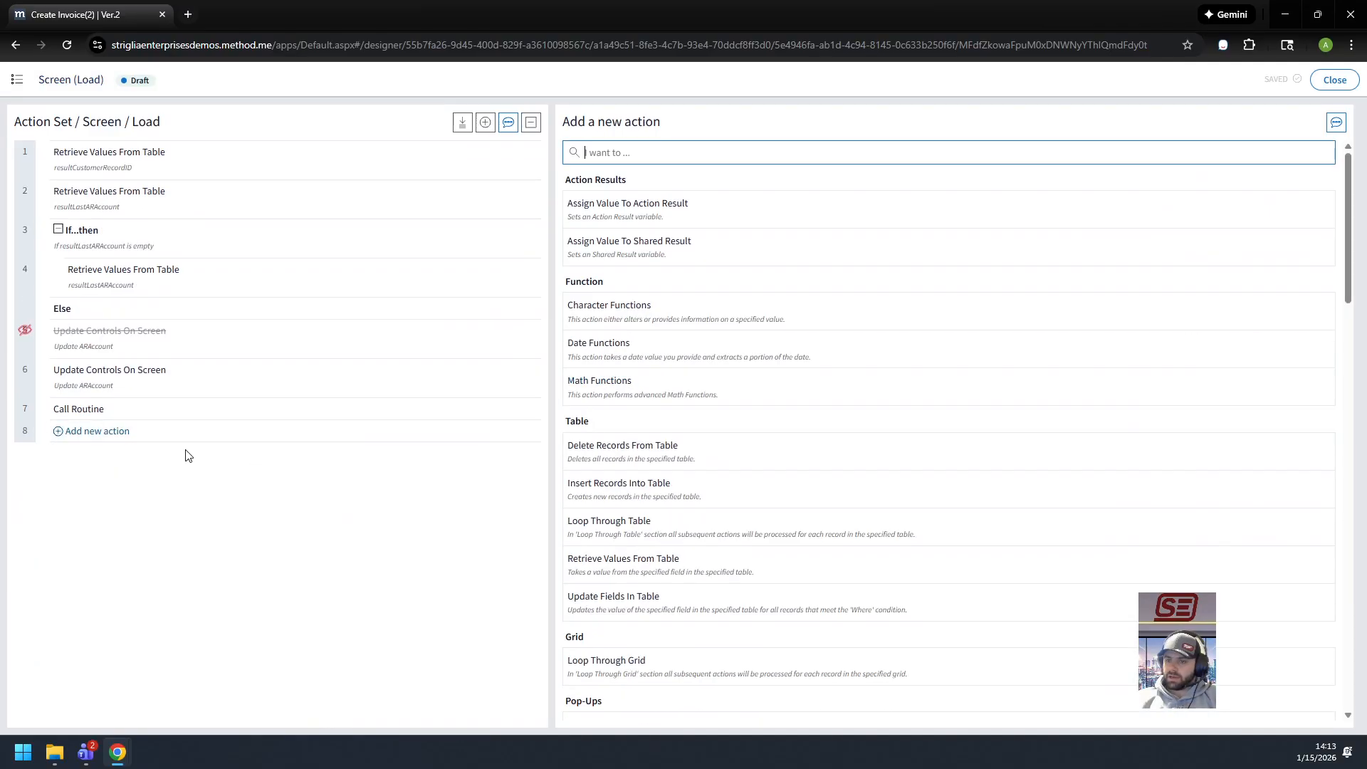
left_click(207, 413)
left_click_drag(926, 79, 770, 449)
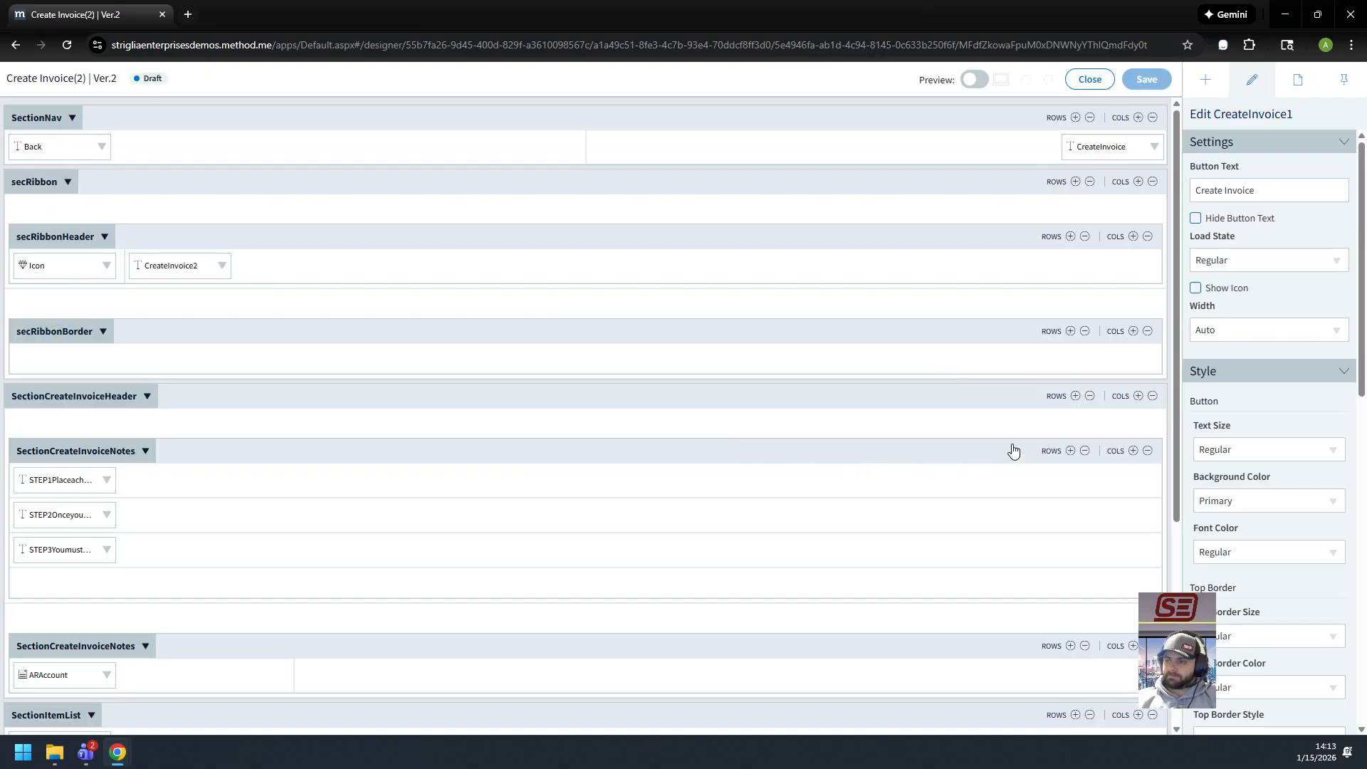
Step: In the CreateInvoice1 button's Click actions, turn off "Only select rows that are checked" for the first Loop Through Grid
scroll(975, 460, "down", 5)
scroll(1253, 613, "down", 10)
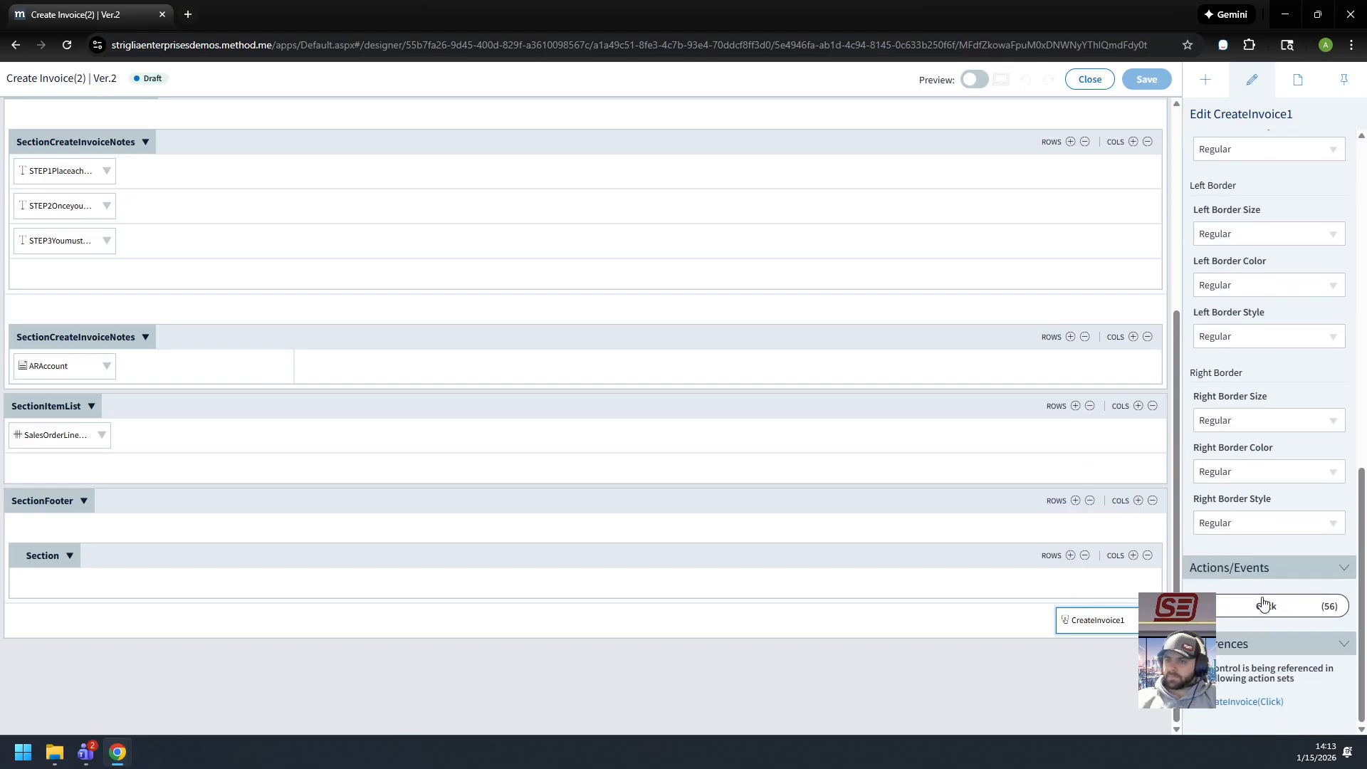
left_click(1300, 700)
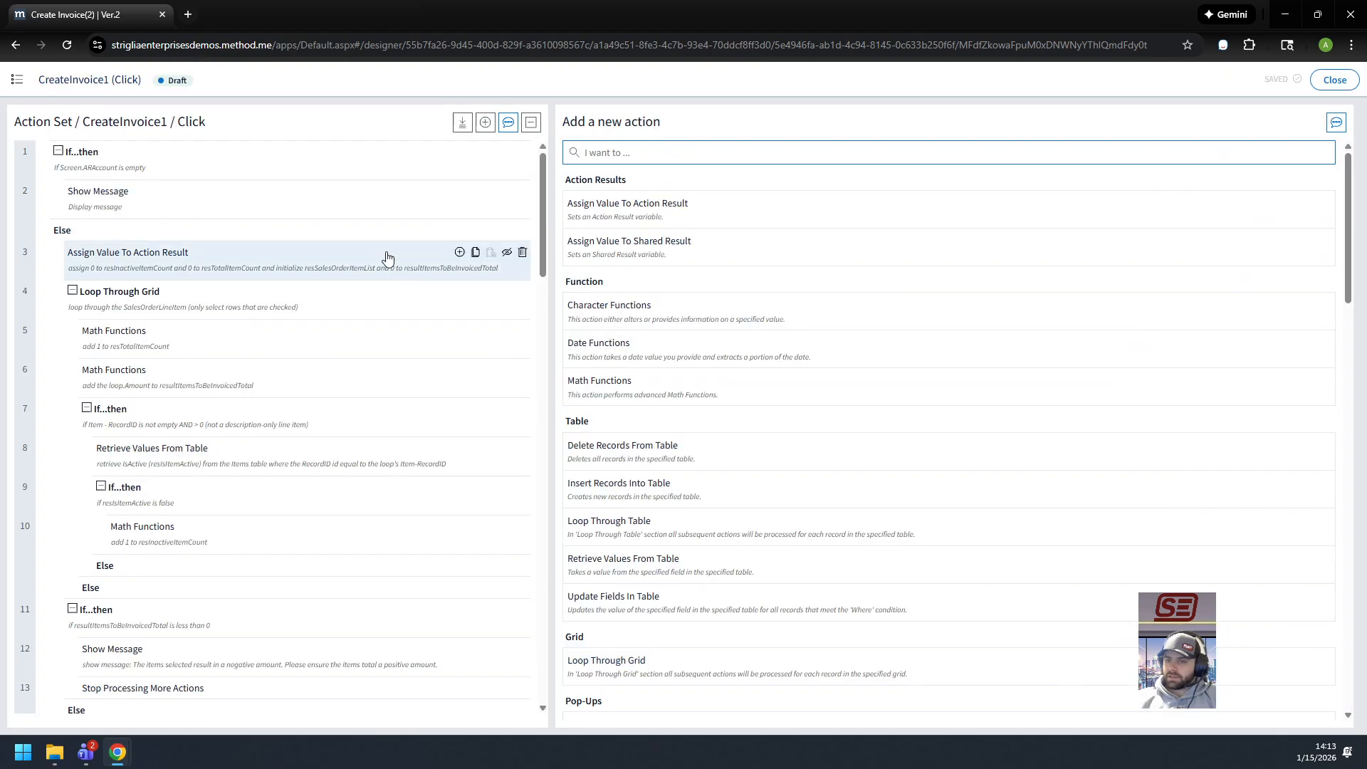
left_click(200, 322)
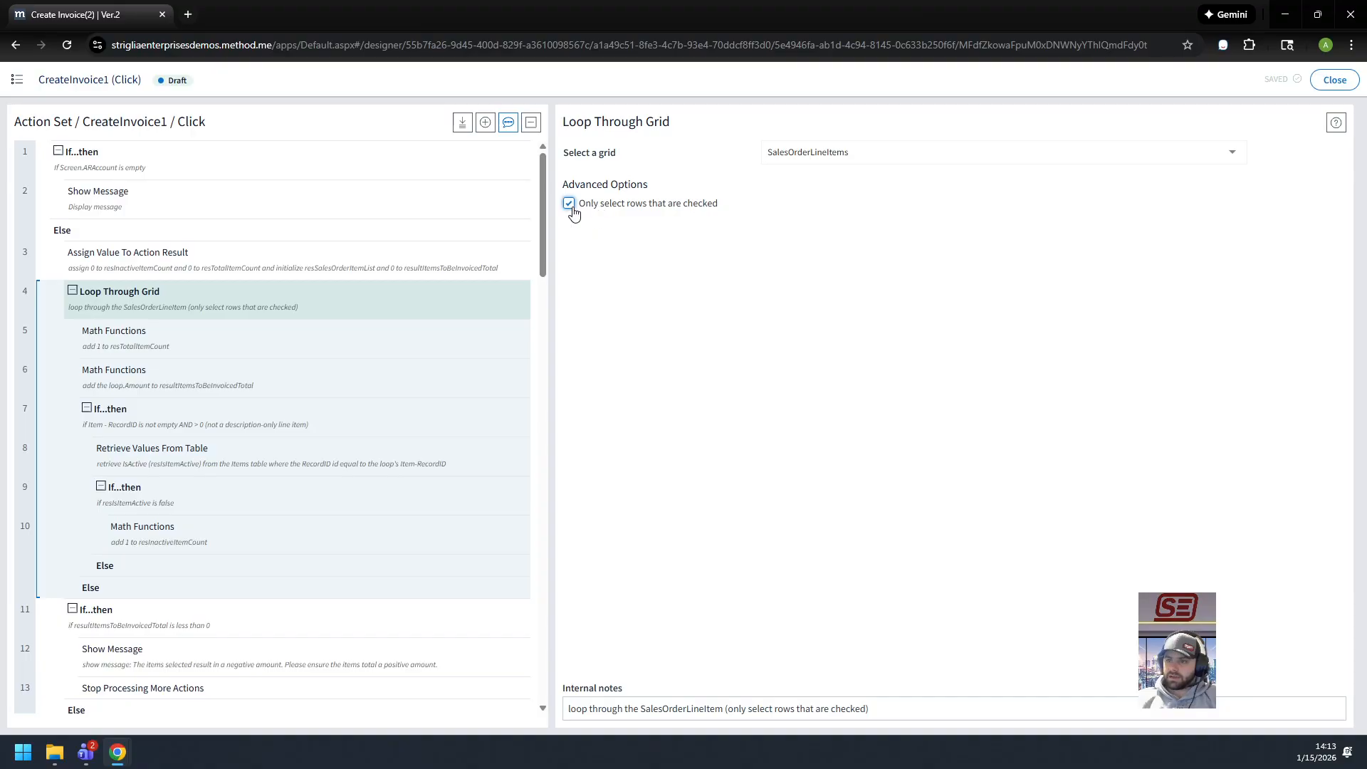
scroll(235, 308, "down", 4)
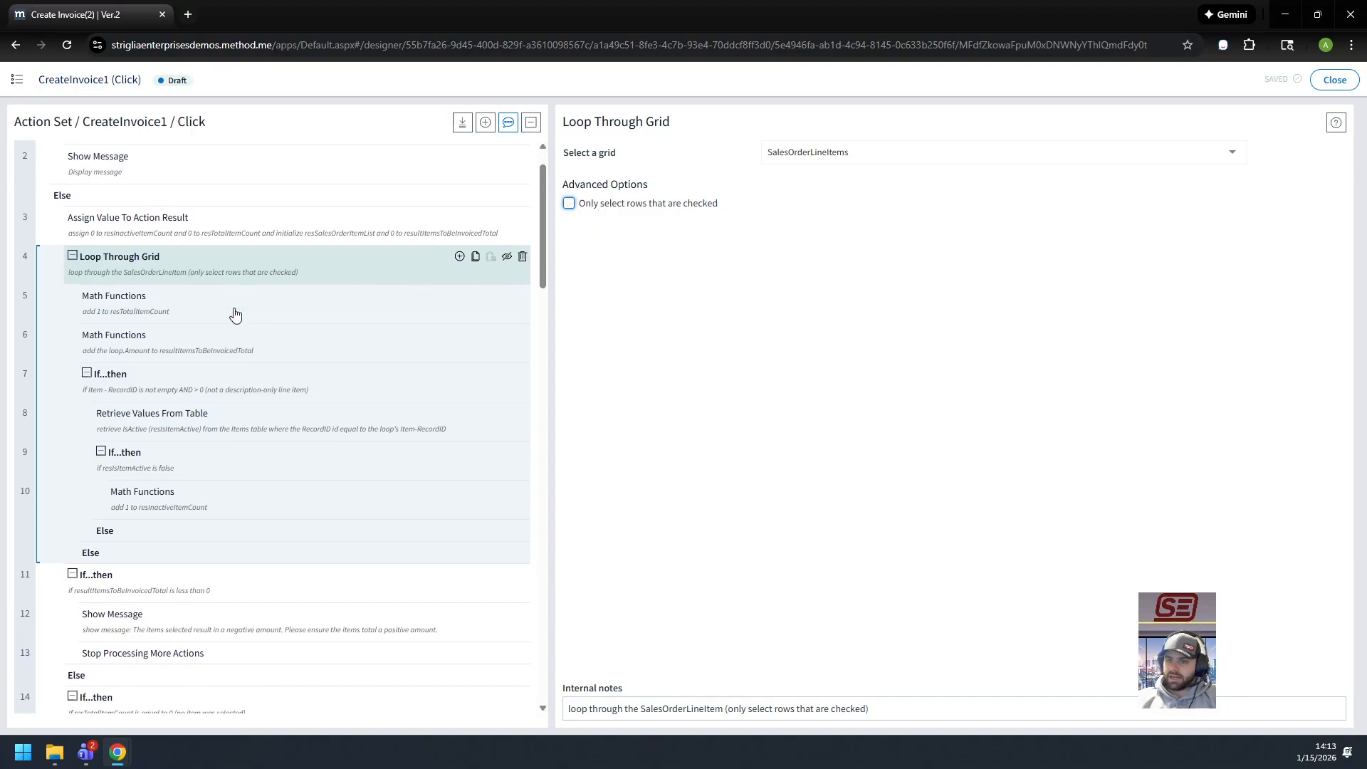
Step: Turn off "Only select rows that are checked" for the second Loop Through Grid, action 35, which builds the sales order item list
scroll(192, 456, "down", 5)
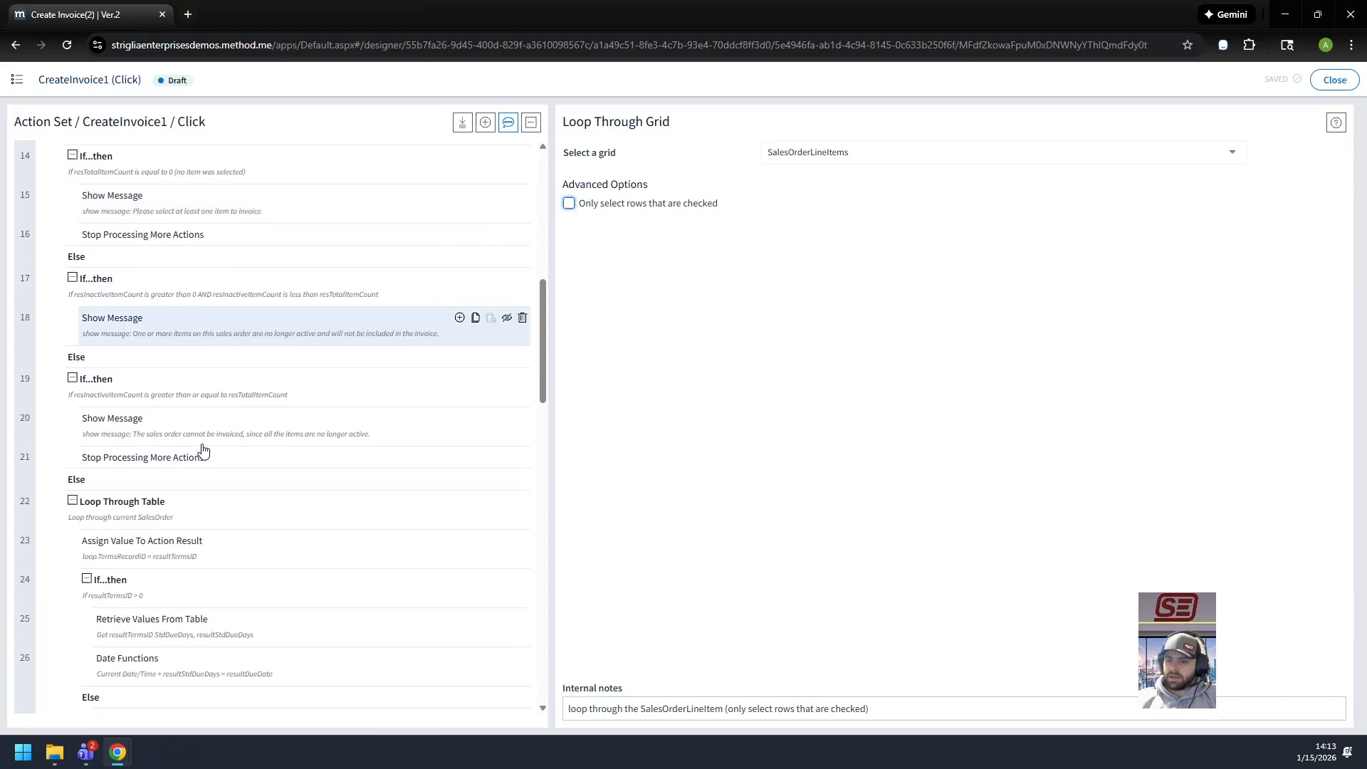
left_click(227, 392)
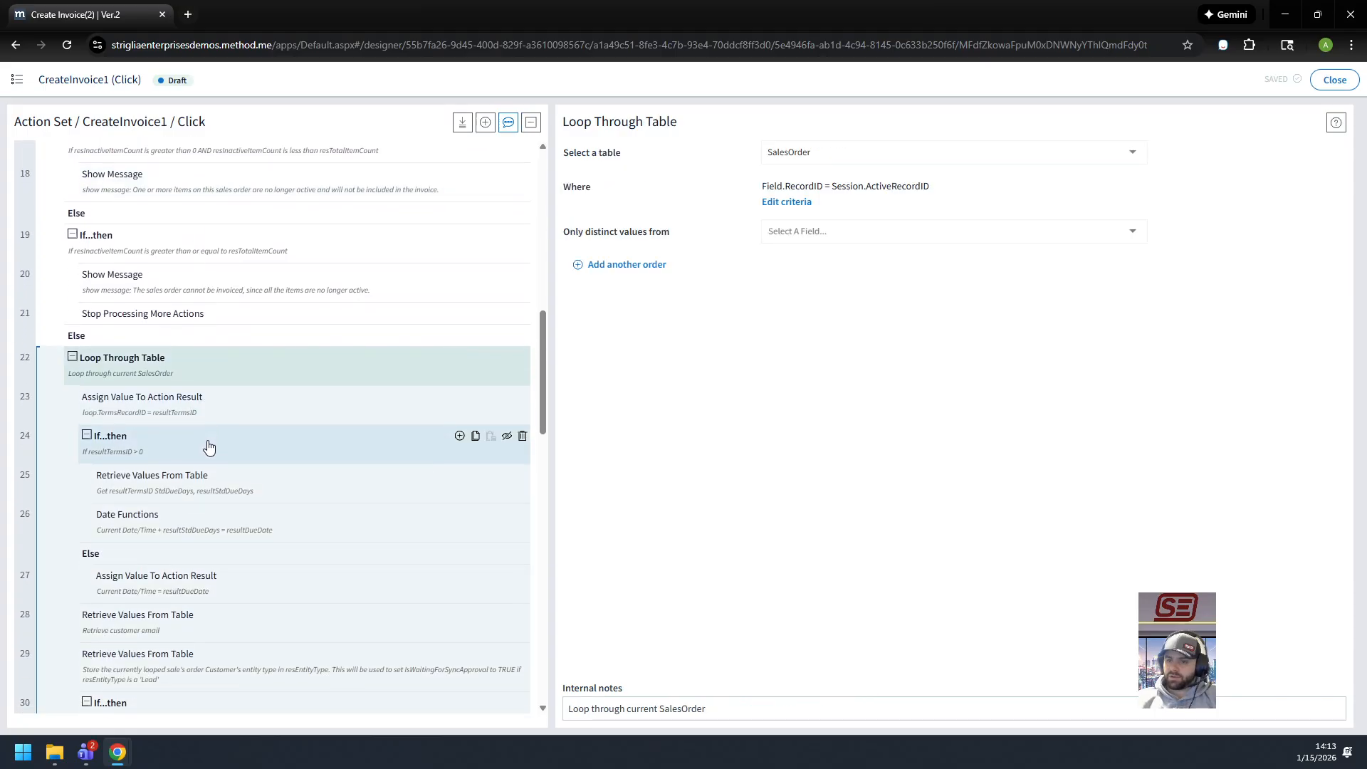
scroll(199, 427, "down", 7)
left_click(290, 343)
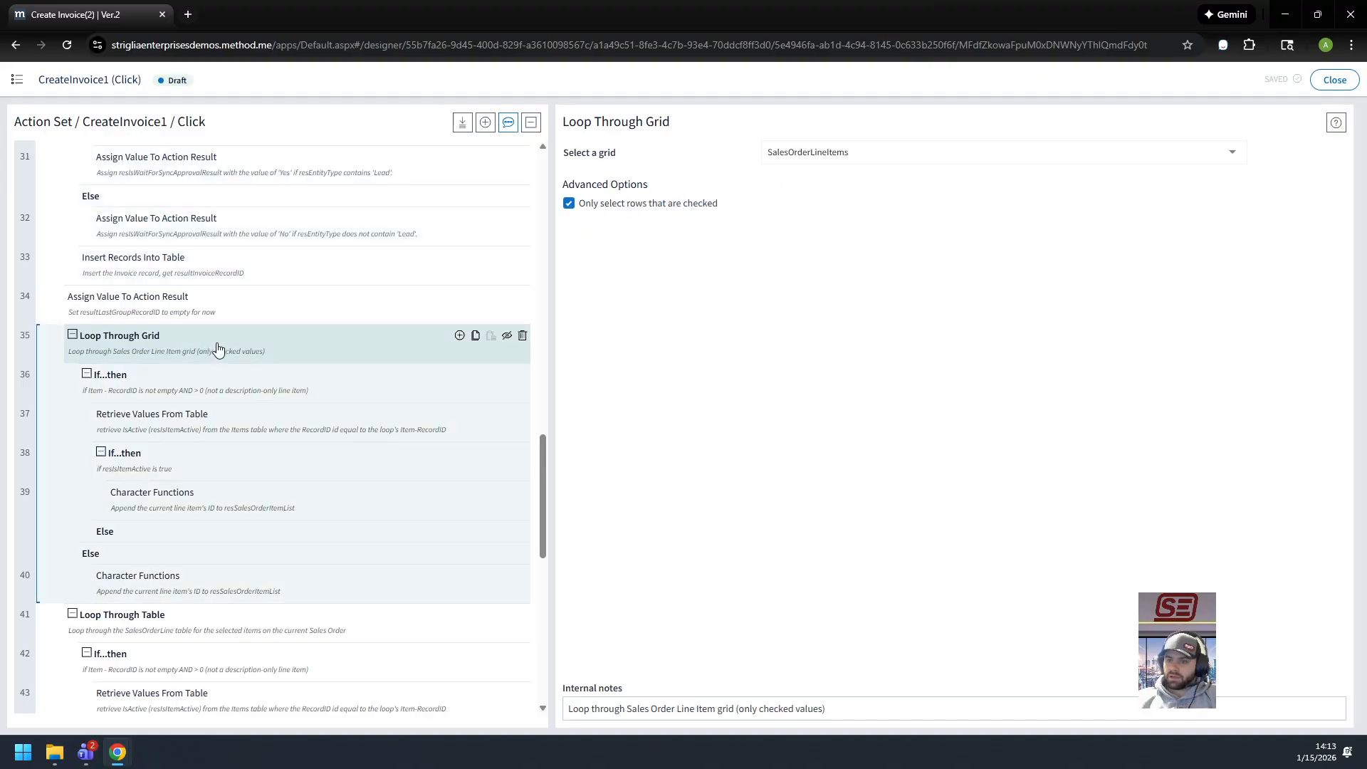
scroll(235, 427, "down", 3)
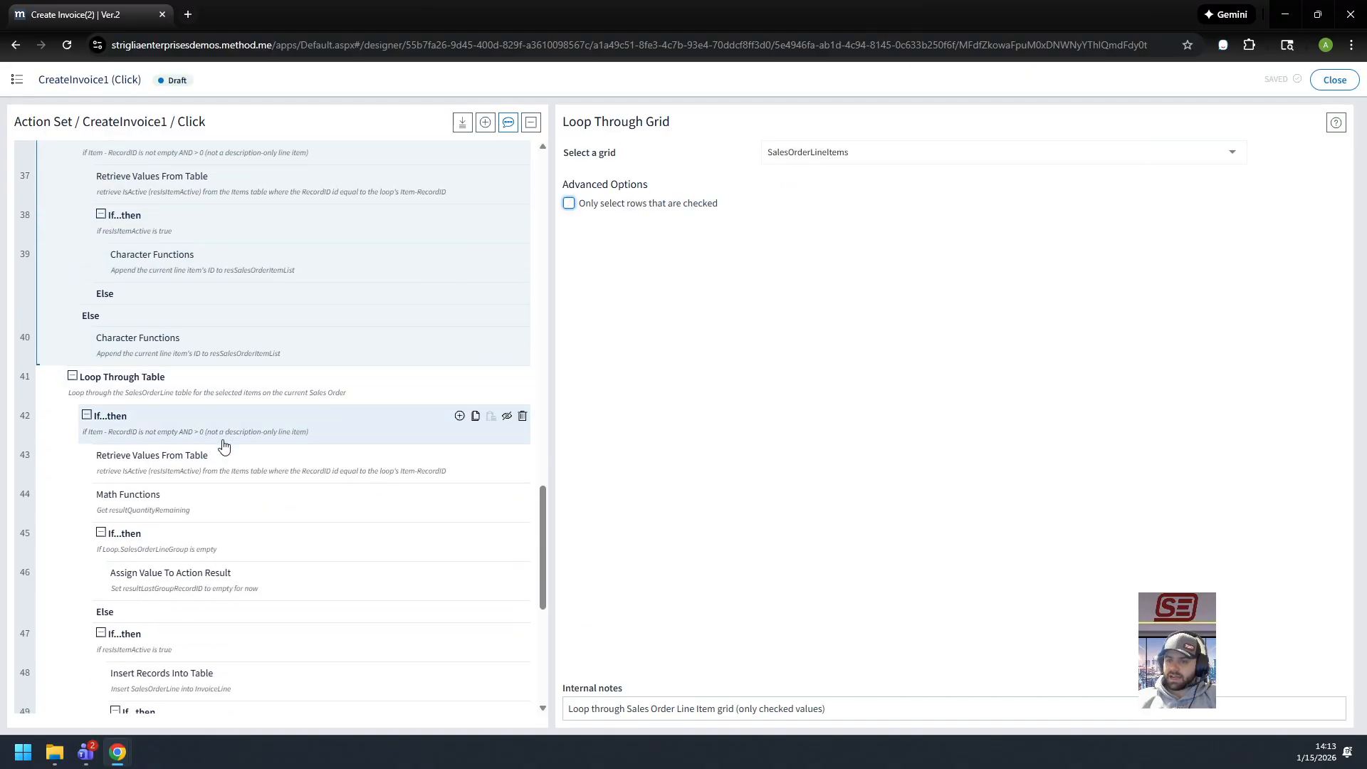
Step: Check the CreateInvoice1 Click actions for any other loop restricted to checked rows, and leave the action set
left_click(252, 393)
scroll(203, 457, "down", 5)
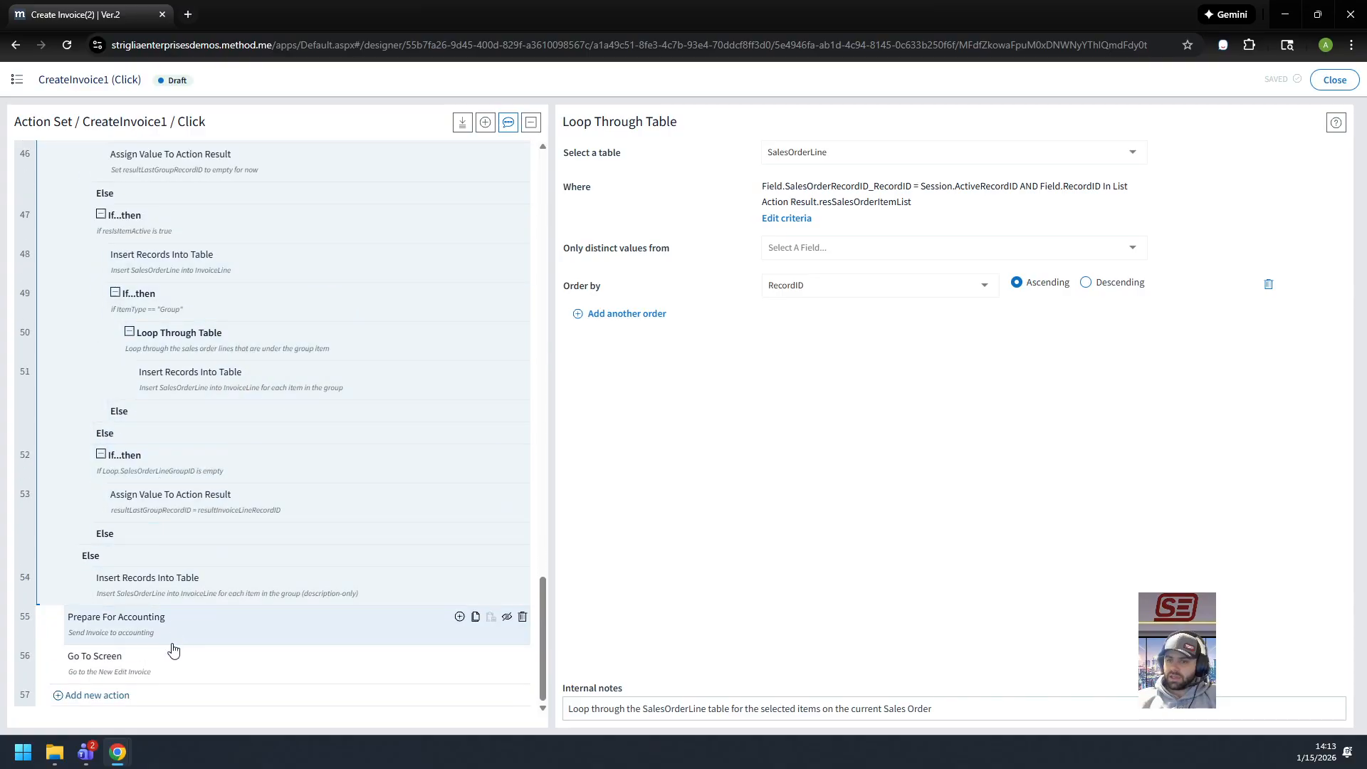
scroll(172, 660, "up", 1)
scroll(175, 662, "up", 8)
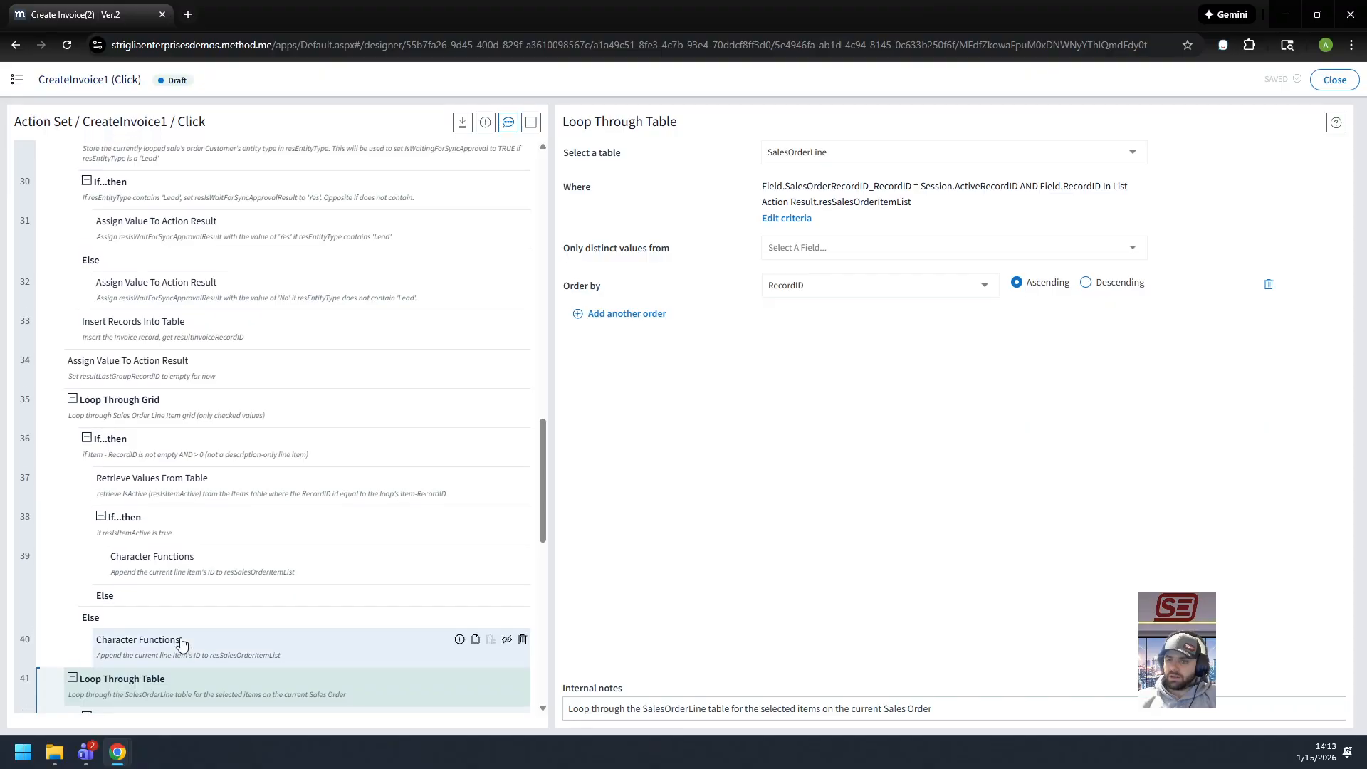
left_click(239, 524)
scroll(245, 522, "down", 8)
scroll(242, 514, "up", 6)
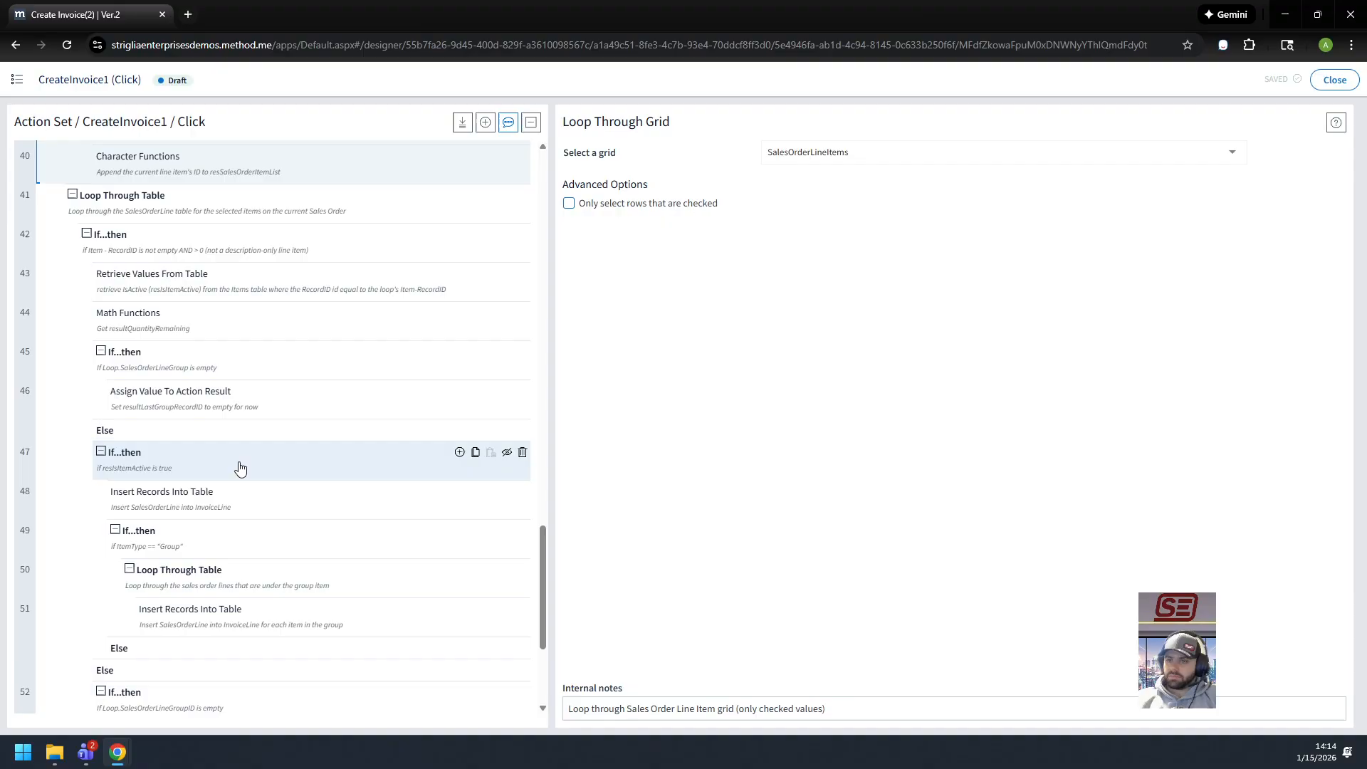
scroll(192, 263, "up", 2)
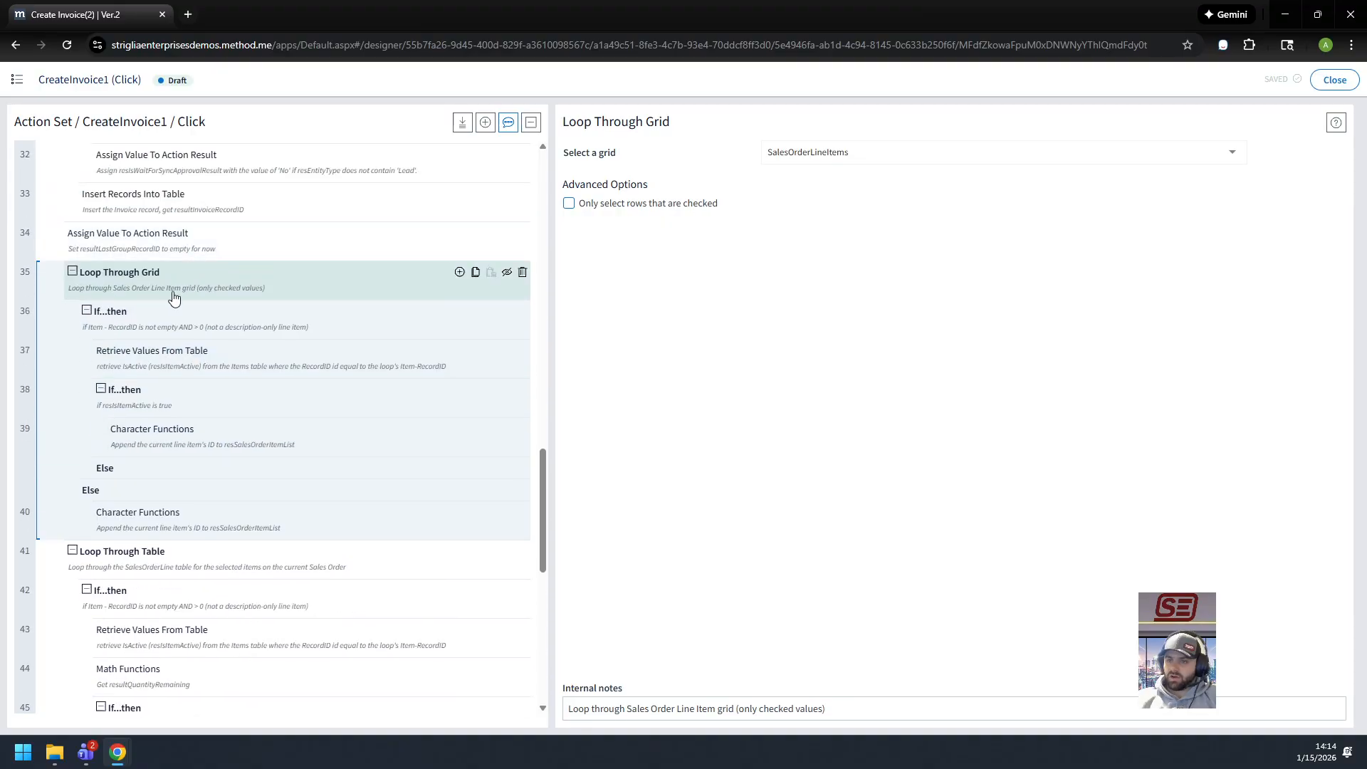
scroll(182, 377, "down", 3)
scroll(199, 452, "down", 3)
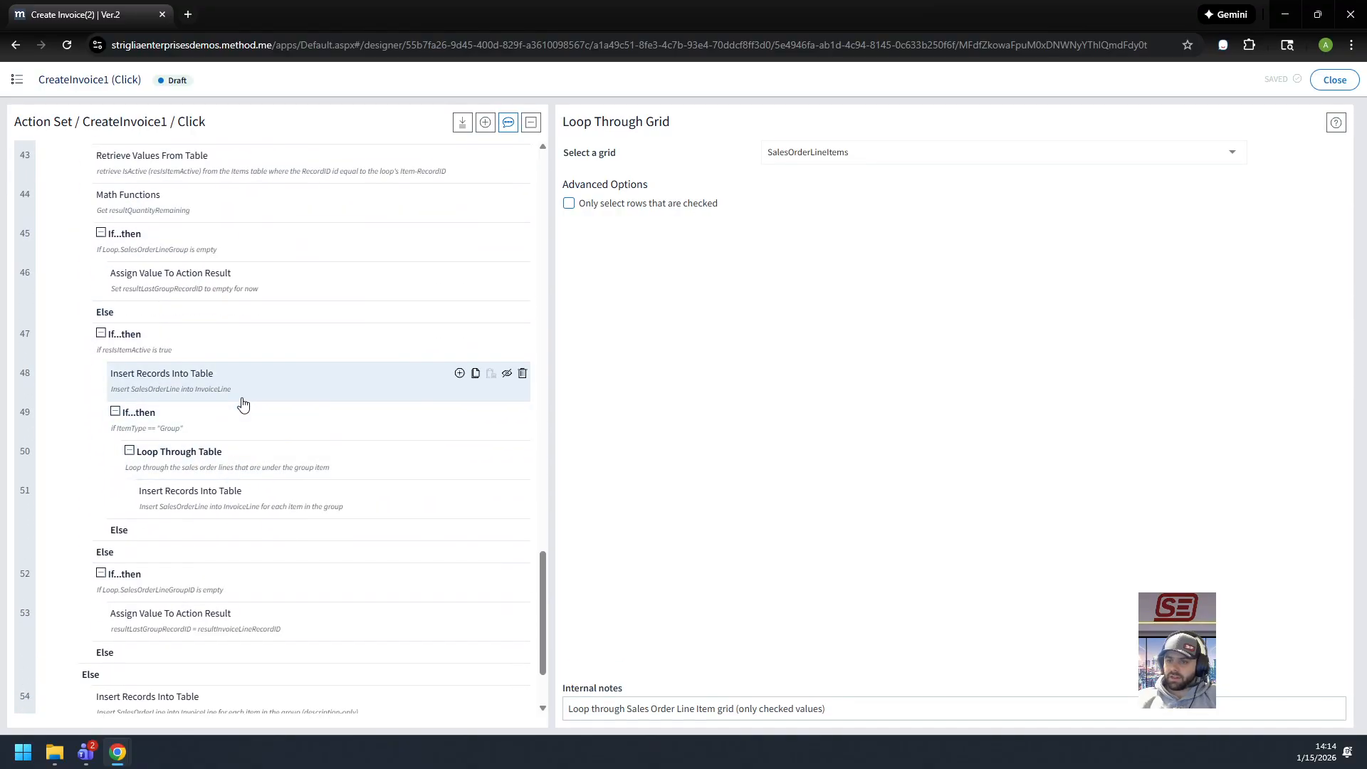
scroll(219, 534, "down", 2)
scroll(230, 543, "up", 20)
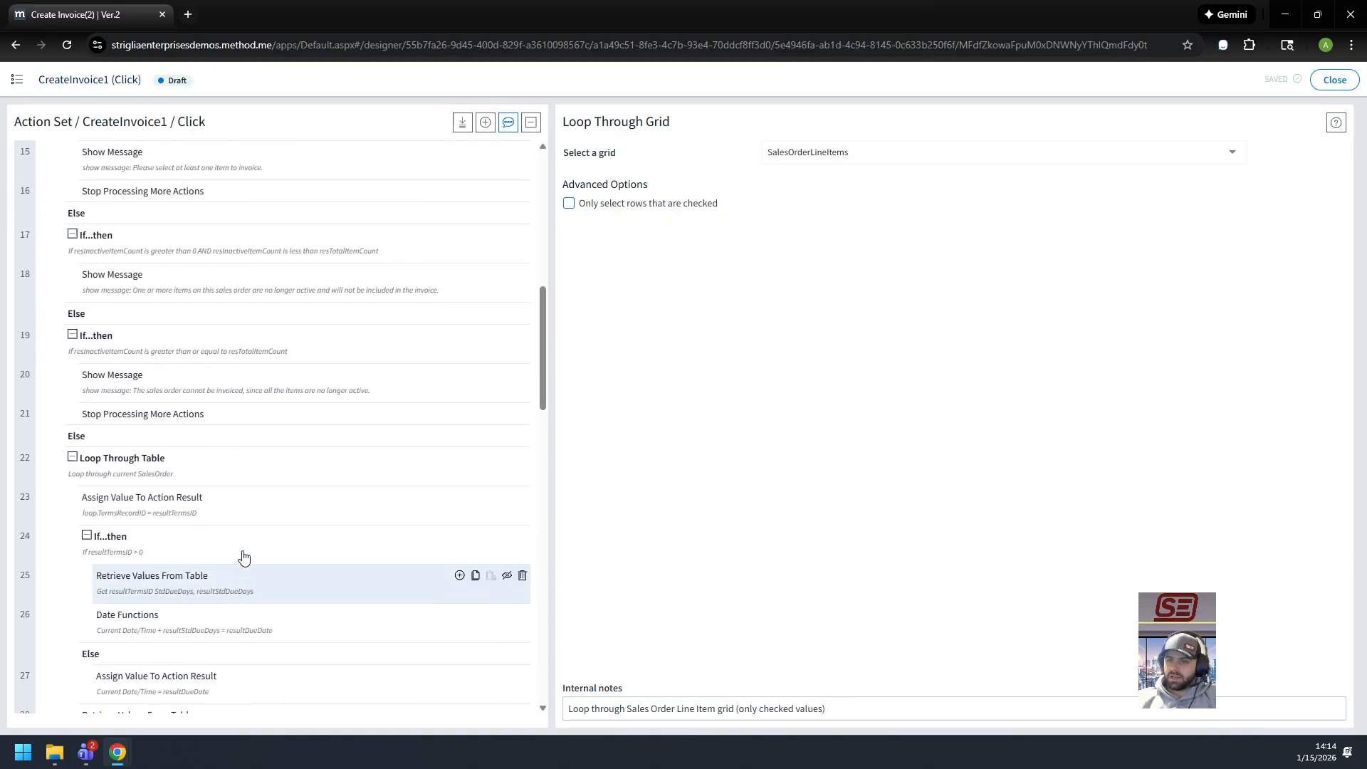
left_click(1332, 80)
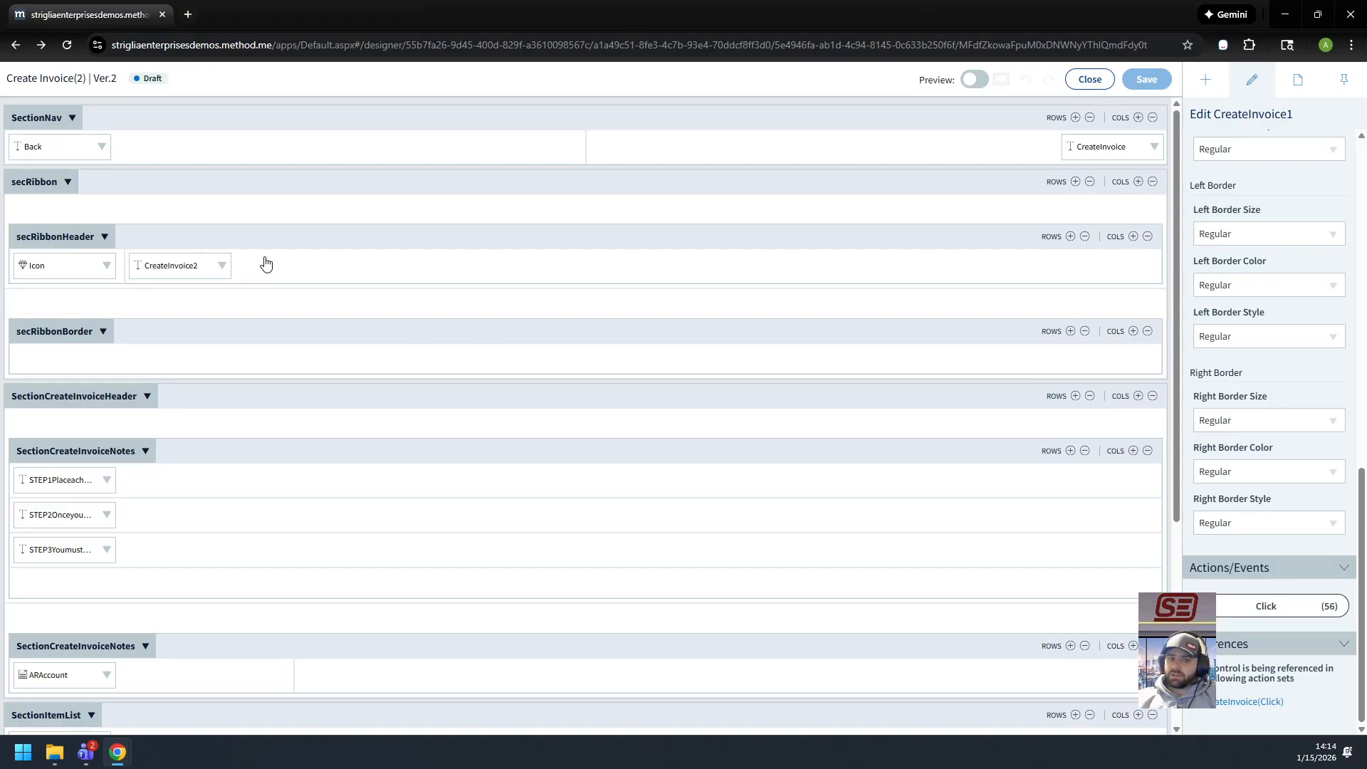
Step: Leave the designer, open the shipped sales order dated Dec-30-2025, set its status to Completed and save it
left_click(1089, 80)
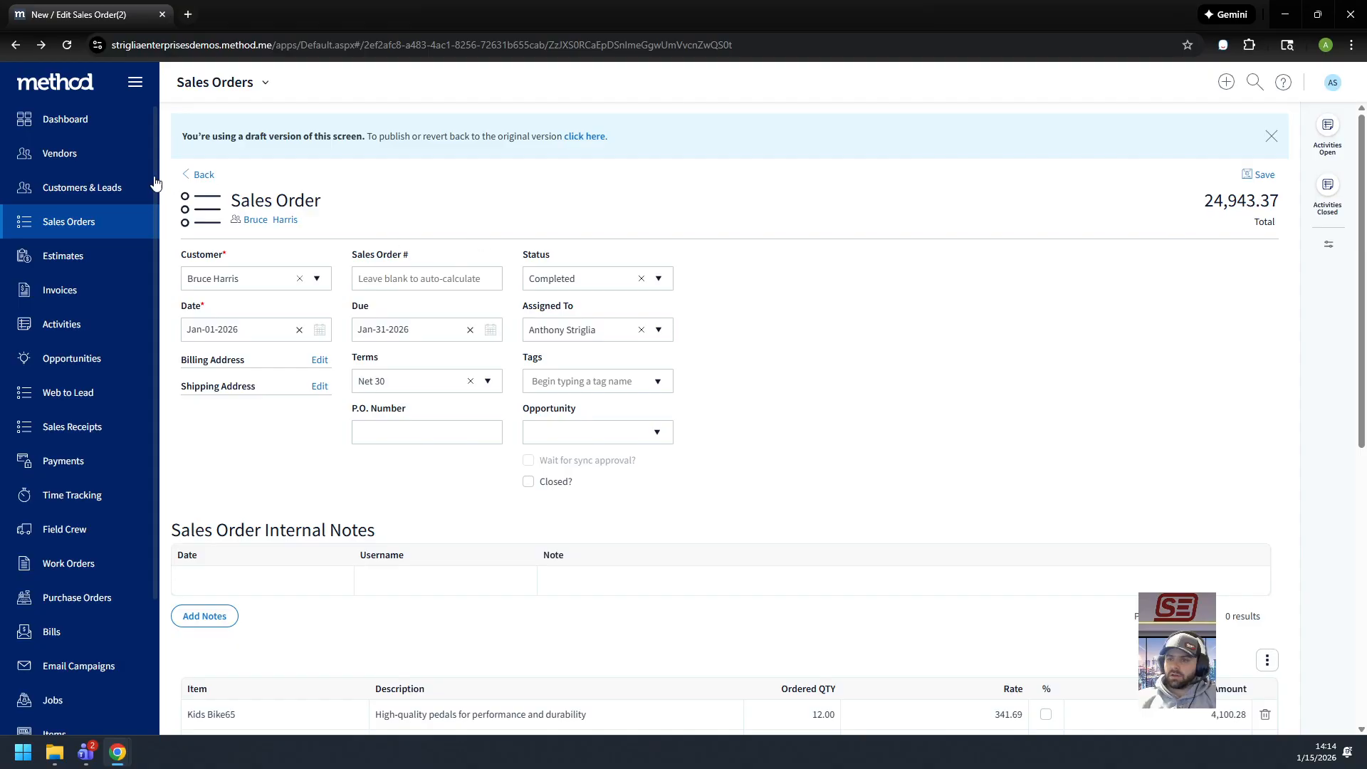
left_click(99, 225)
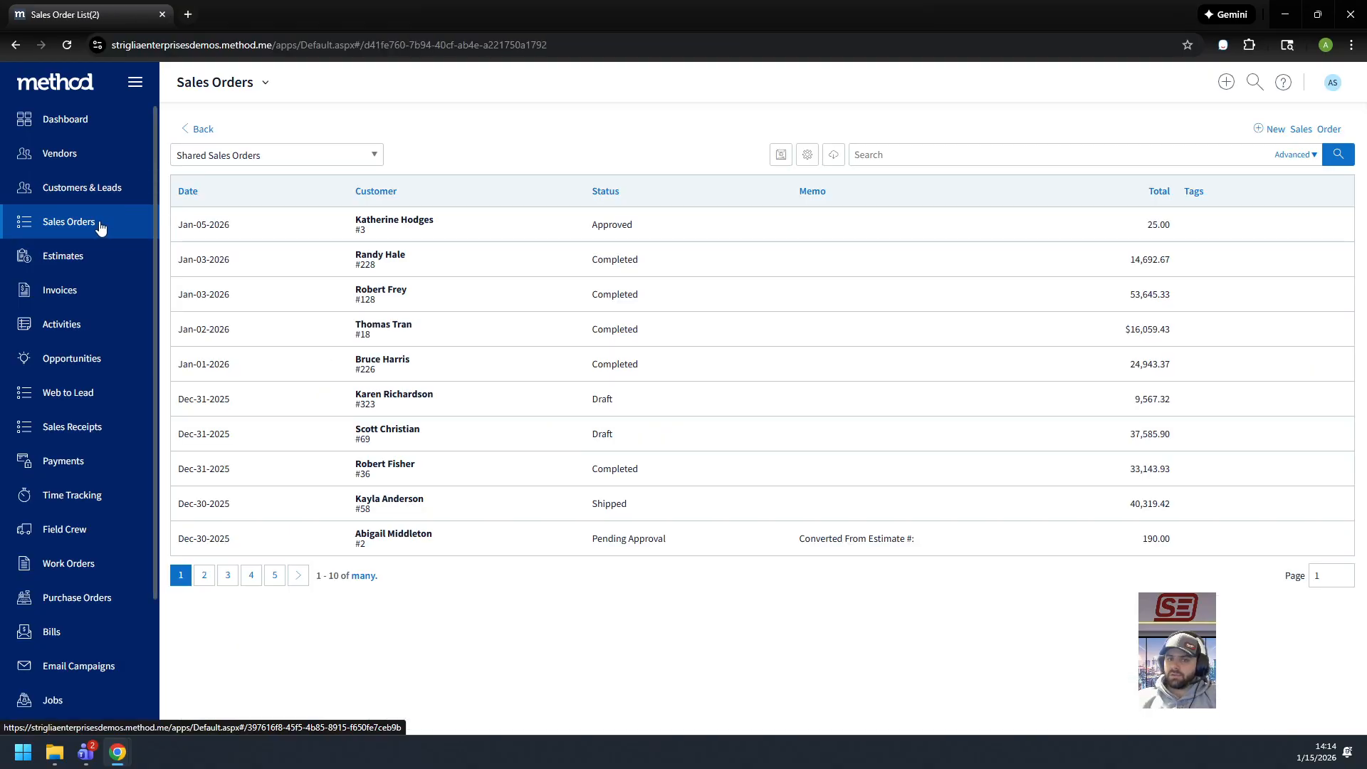
left_click(535, 507)
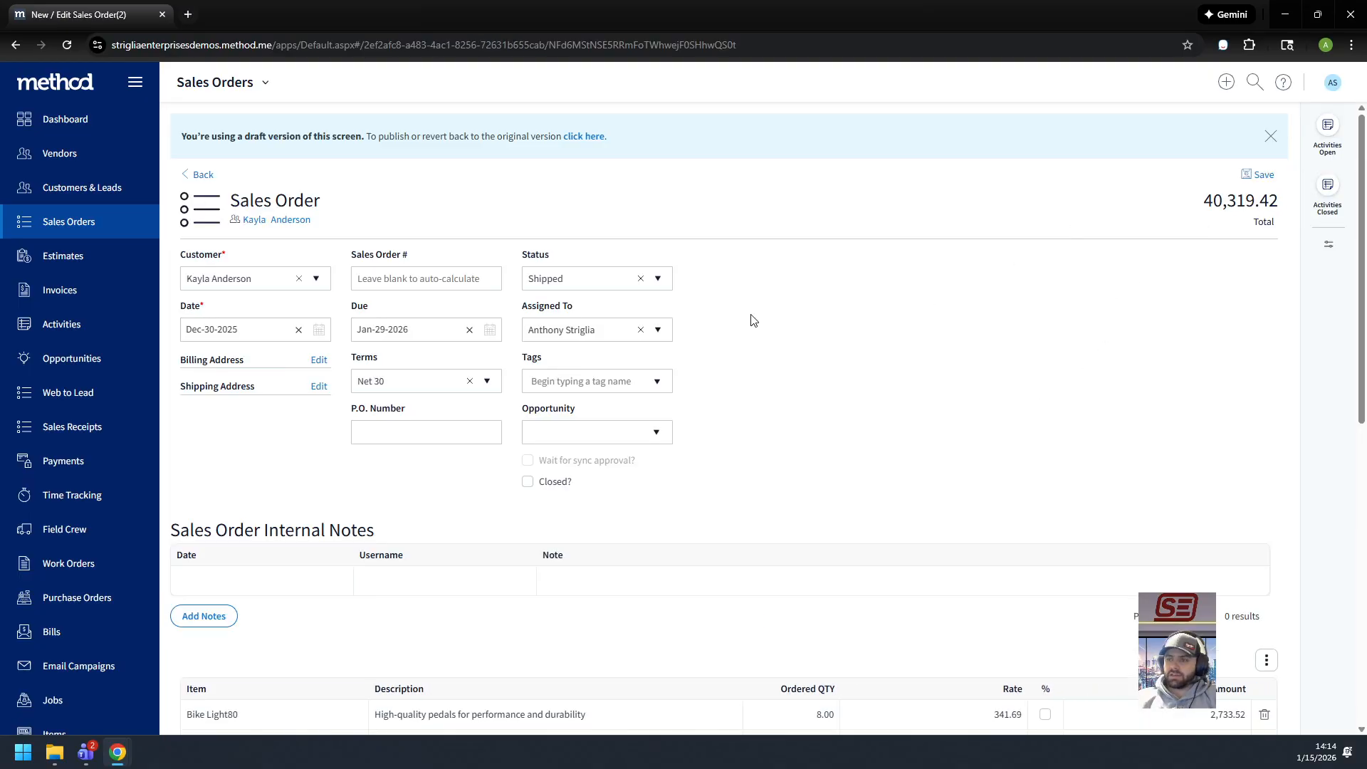
left_click(658, 278)
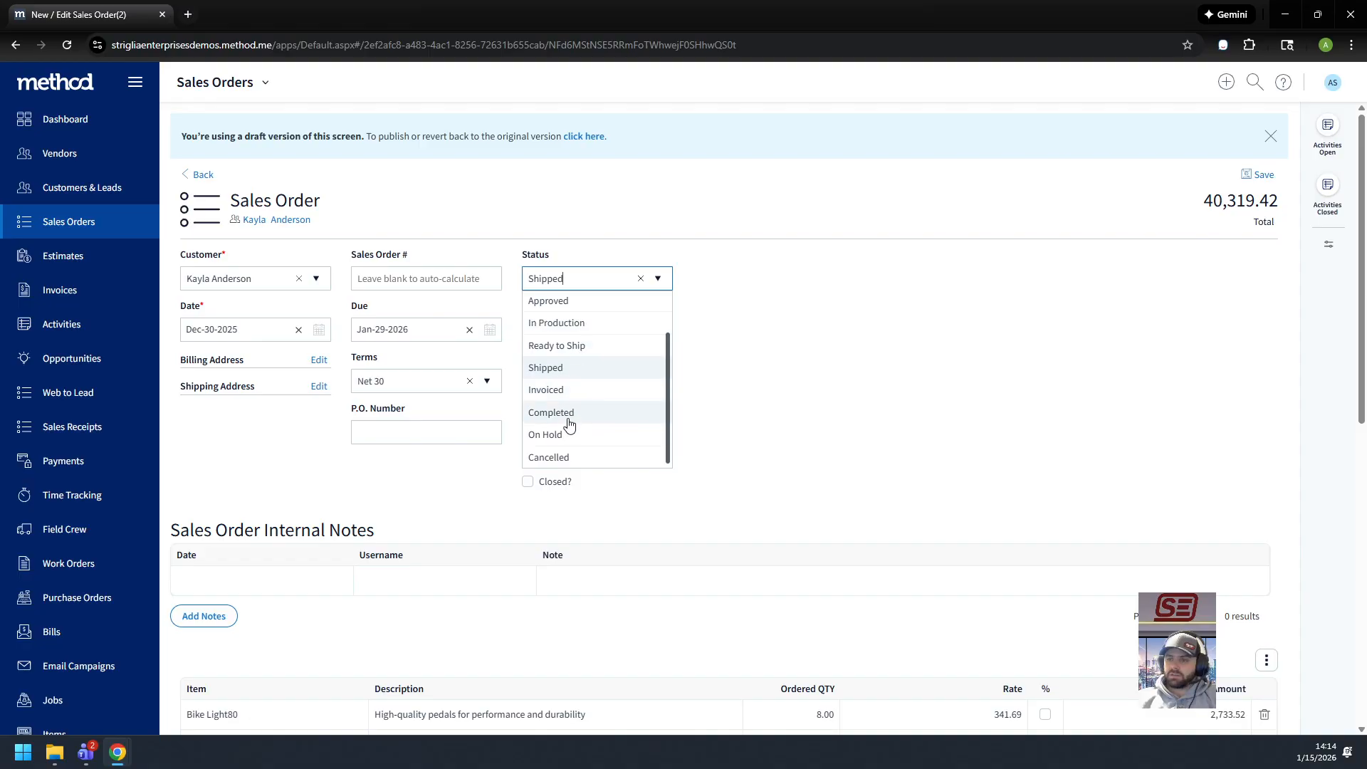
left_click(569, 420)
scroll(926, 499, "down", 10)
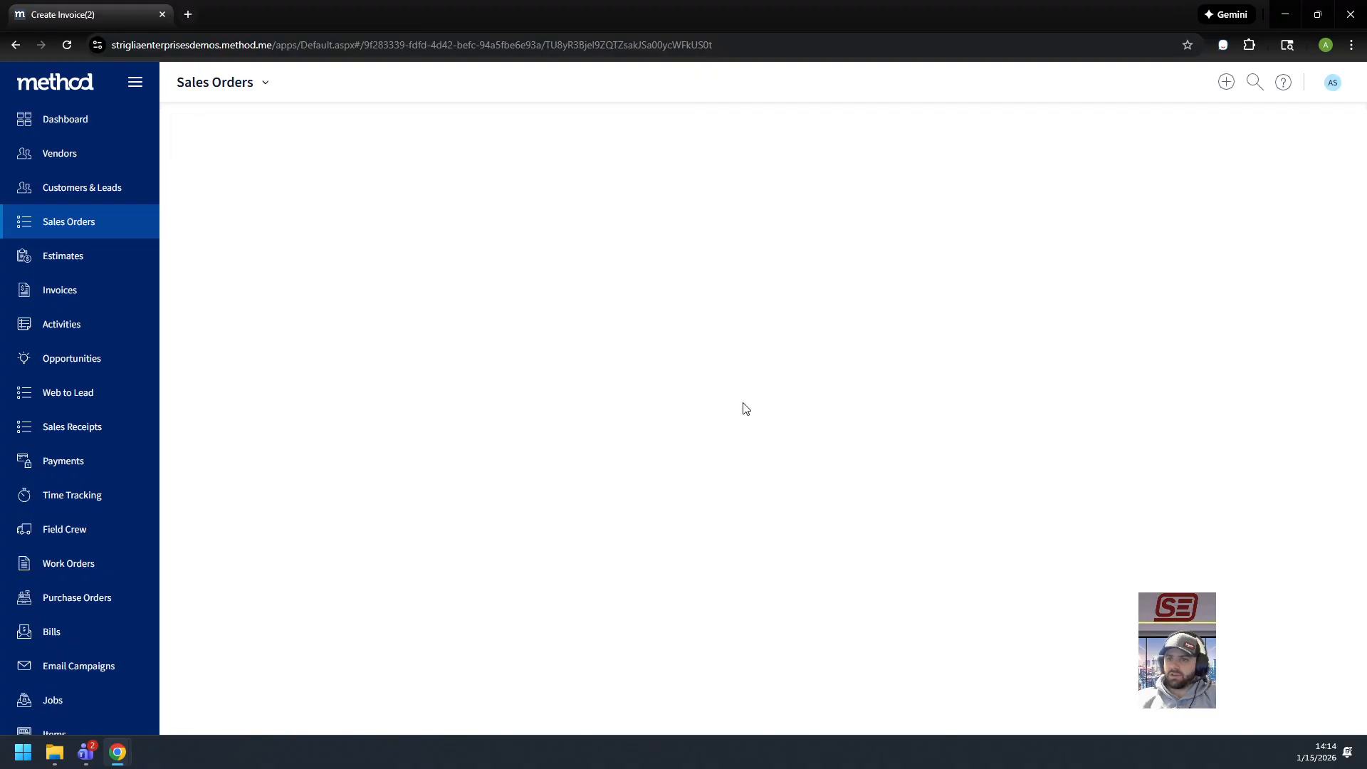
Step: Review the generated invoice's header details, line items and totals
scroll(840, 356, "down", 6)
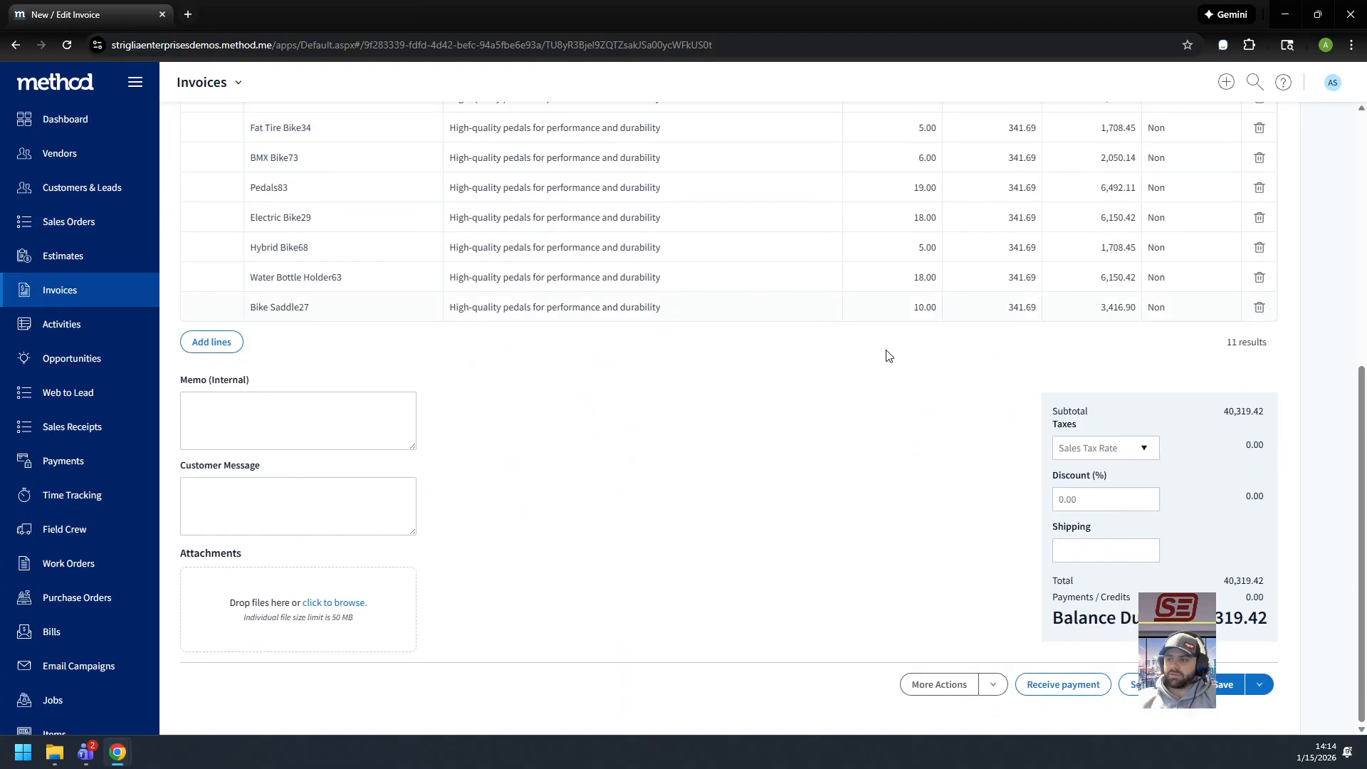
scroll(828, 541, "down", 6)
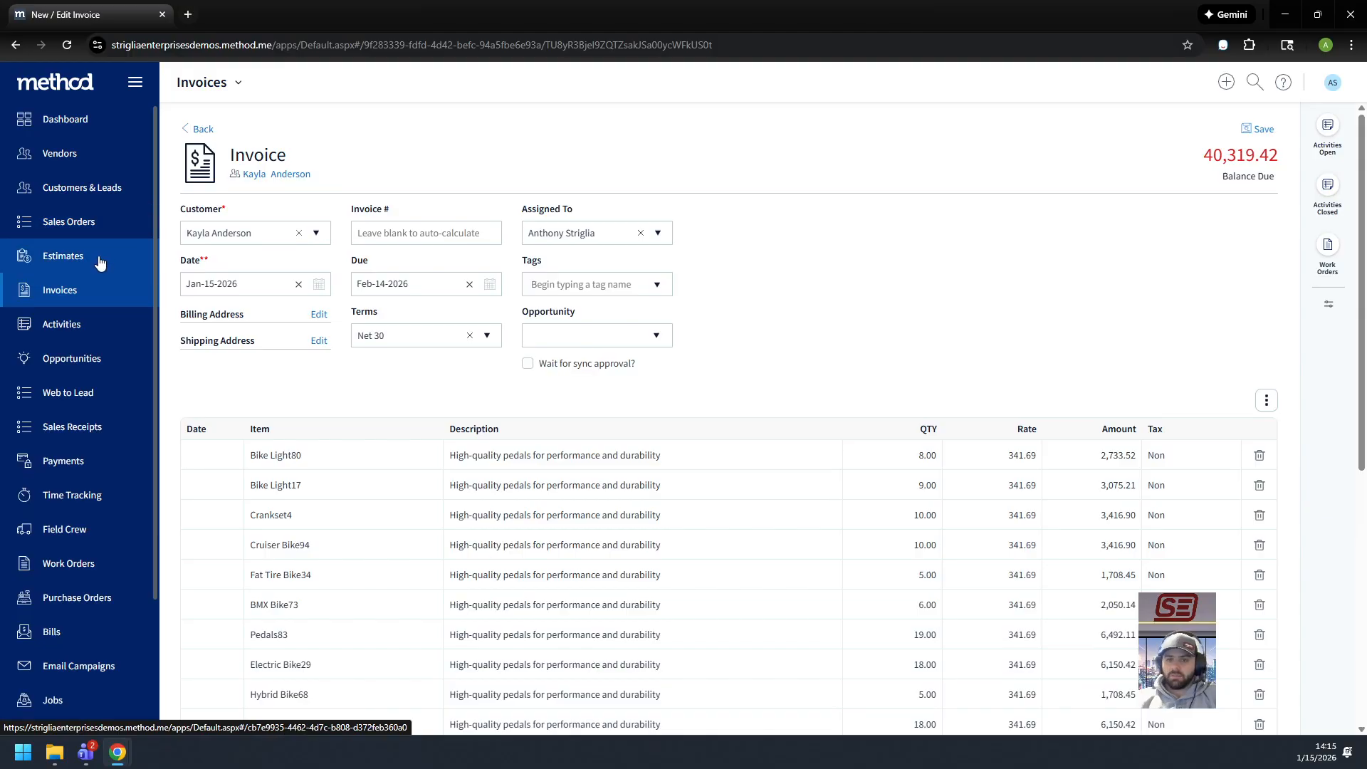
scroll(735, 263, "down", 5)
scroll(735, 263, "up", 5)
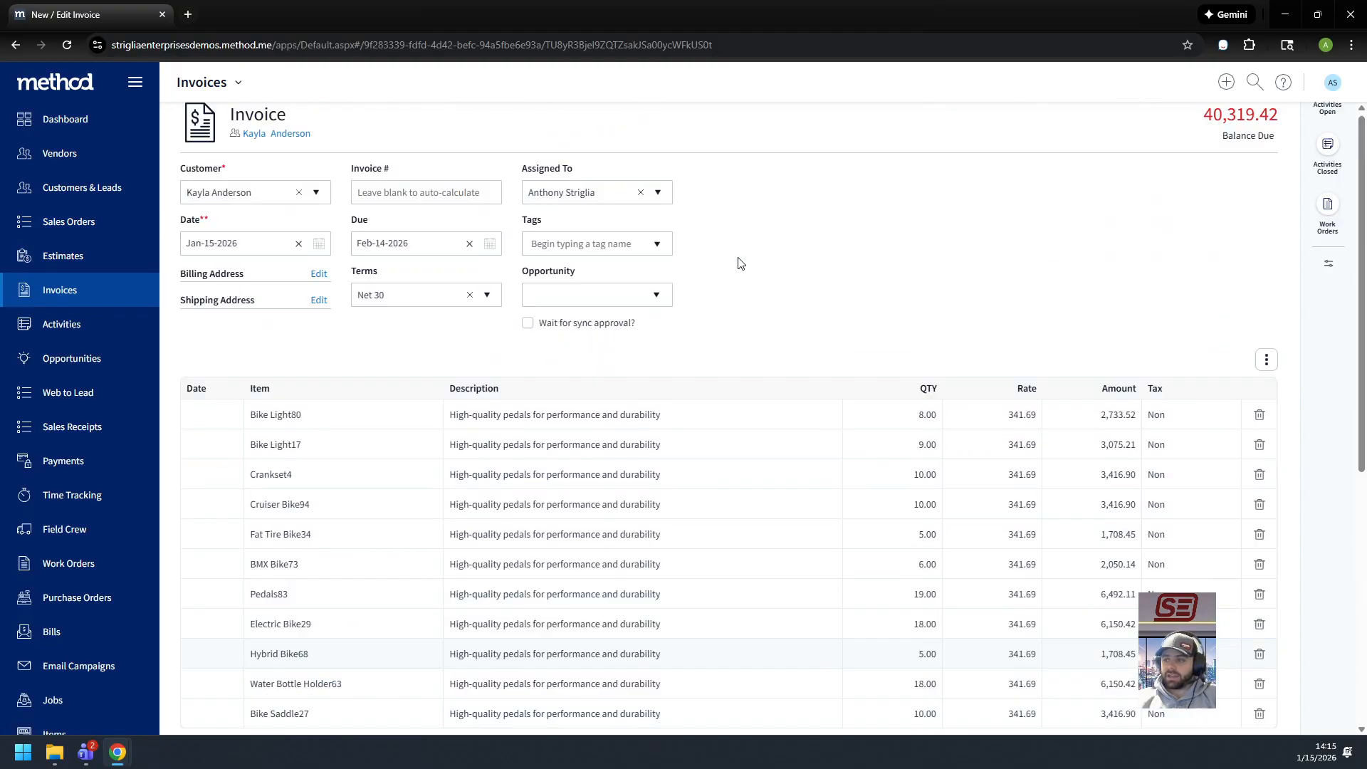